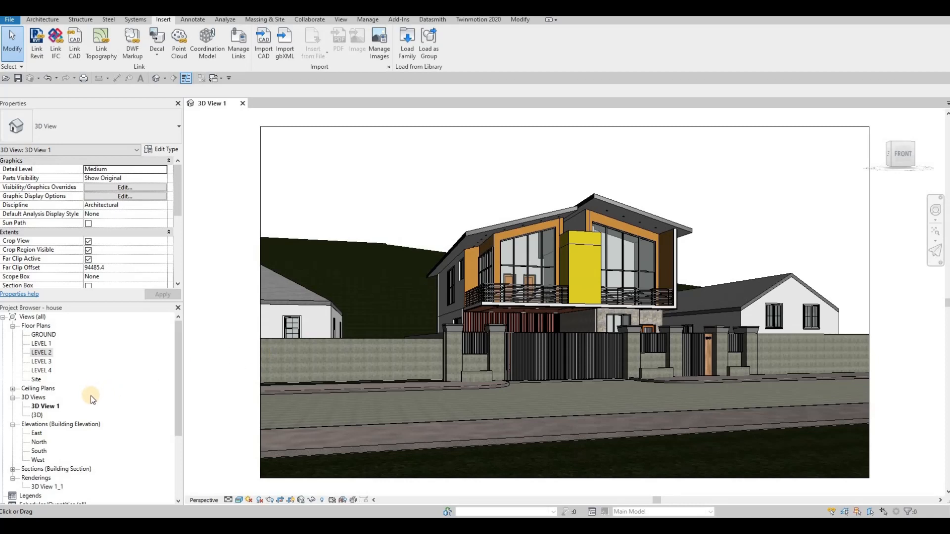
Step: Open the default {3D} view of the house project and close the 3D View 1 perspective
{"action": "scroll", "coordinate": [84, 399], "scroll_direction": "down", "scroll_amount": 2}
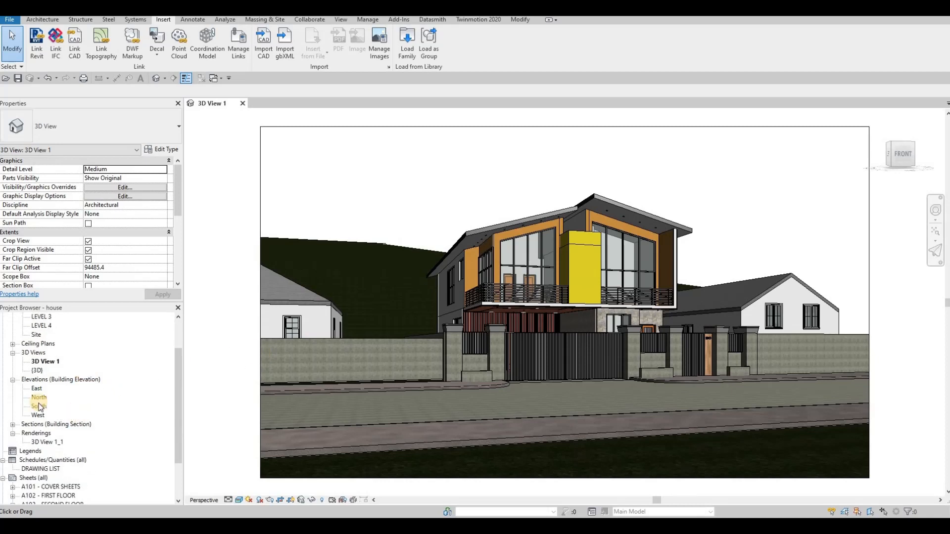
{"action": "scroll", "coordinate": [40, 405], "scroll_direction": "up", "scroll_amount": 2}
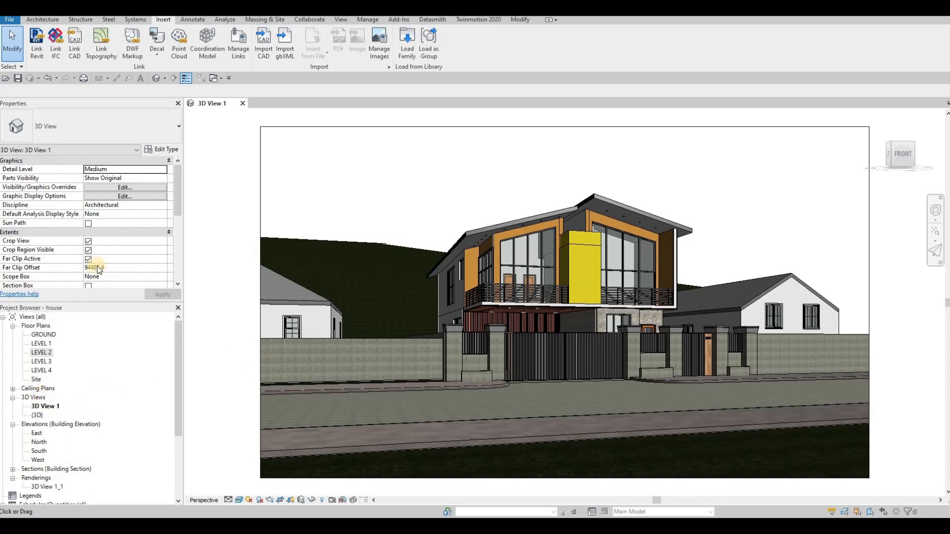
{"action": "left_click", "coordinate": [156, 79]}
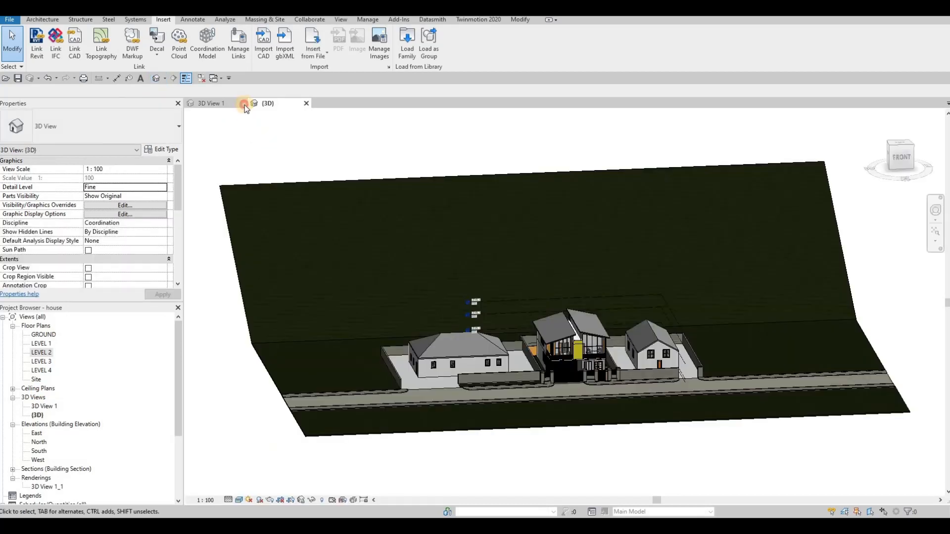
{"action": "left_click", "coordinate": [245, 103]}
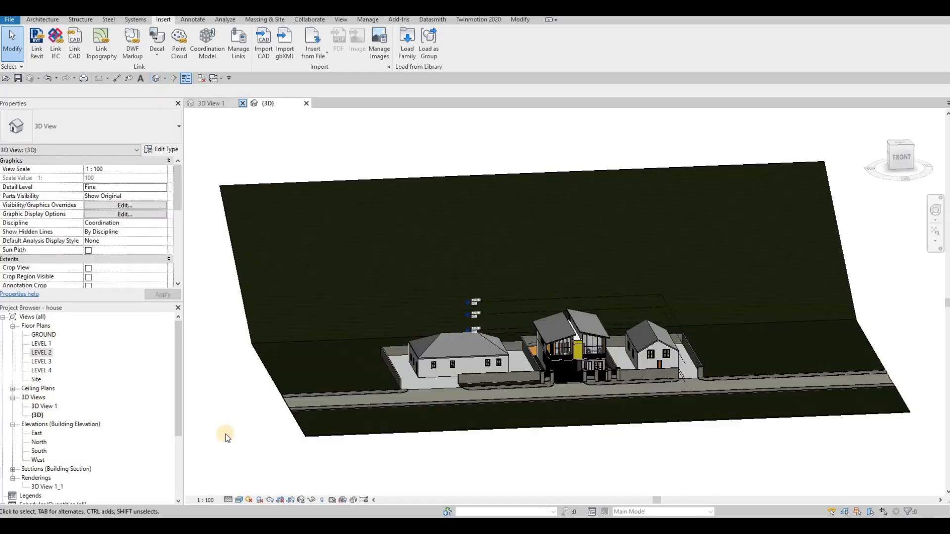
Step: Set the {3D} view's detail level to Fine and save the project
{"action": "left_click", "coordinate": [229, 499]}
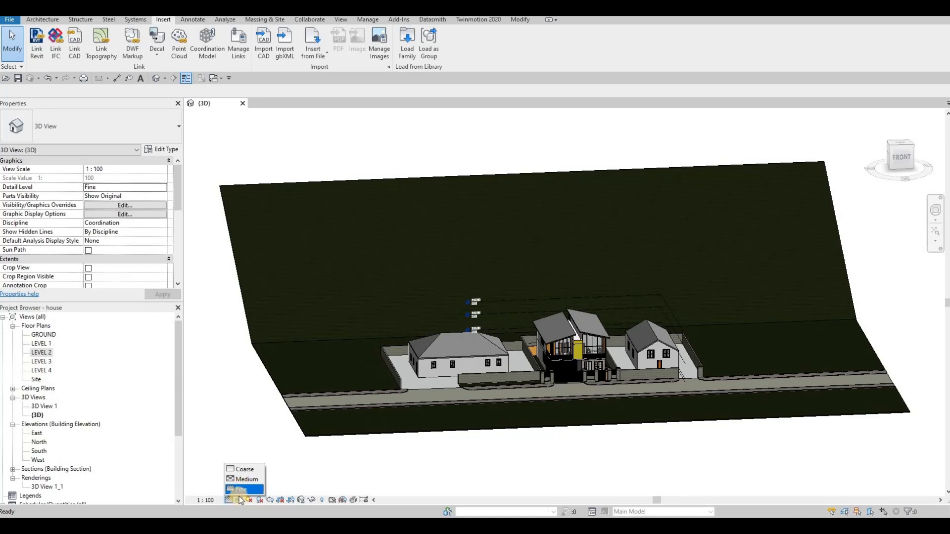
{"action": "left_click", "coordinate": [240, 490]}
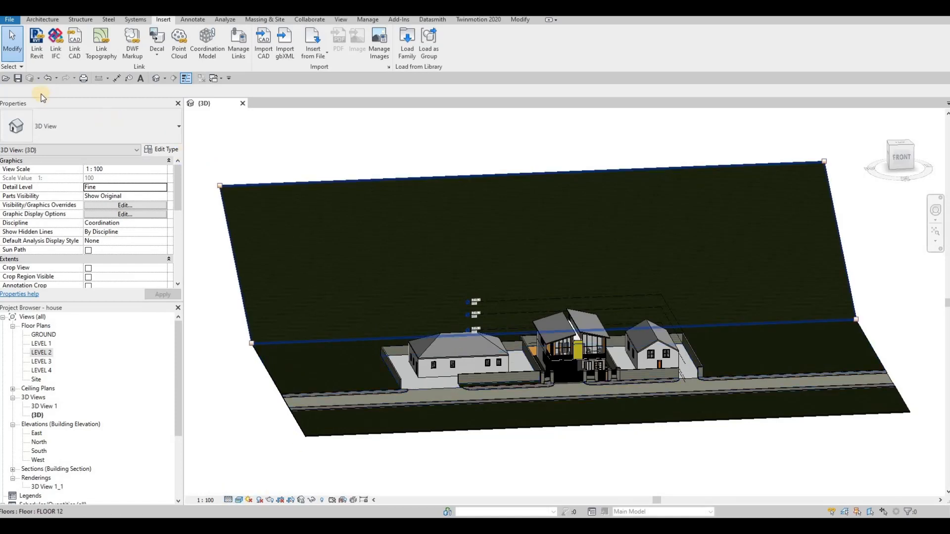
{"action": "left_click", "coordinate": [18, 78]}
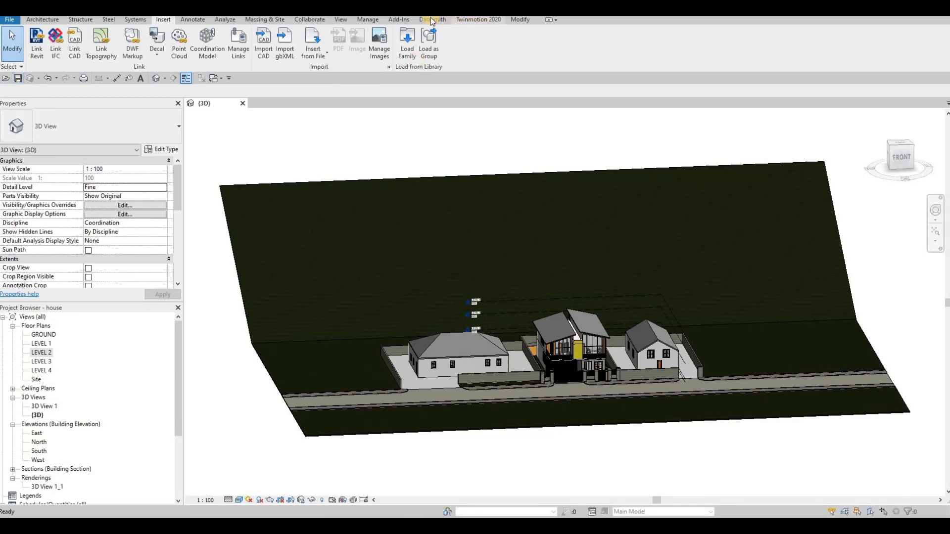
Step: Launch Twinmotion from Revit through the Twinmotion Direct Link for the {3D} view
{"action": "left_click", "coordinate": [468, 21]}
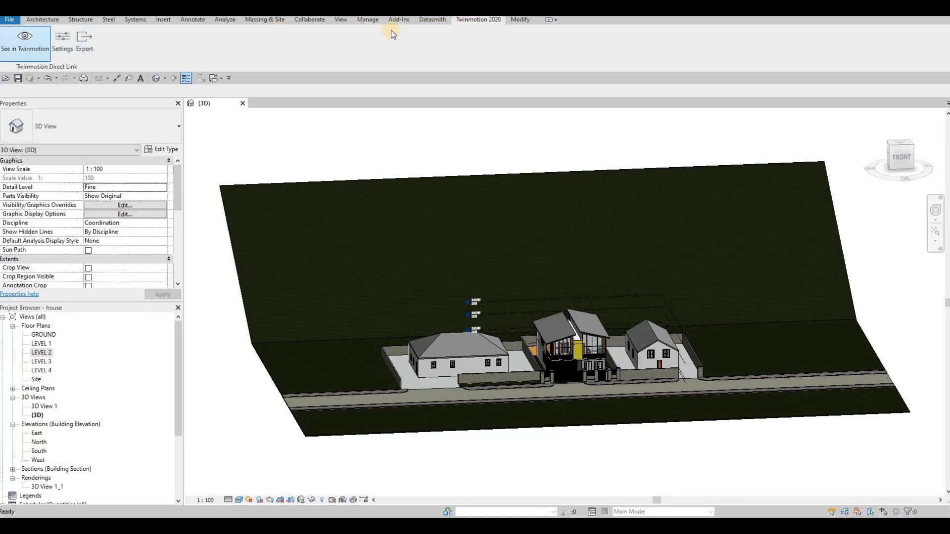
{"action": "left_click", "coordinate": [34, 58]}
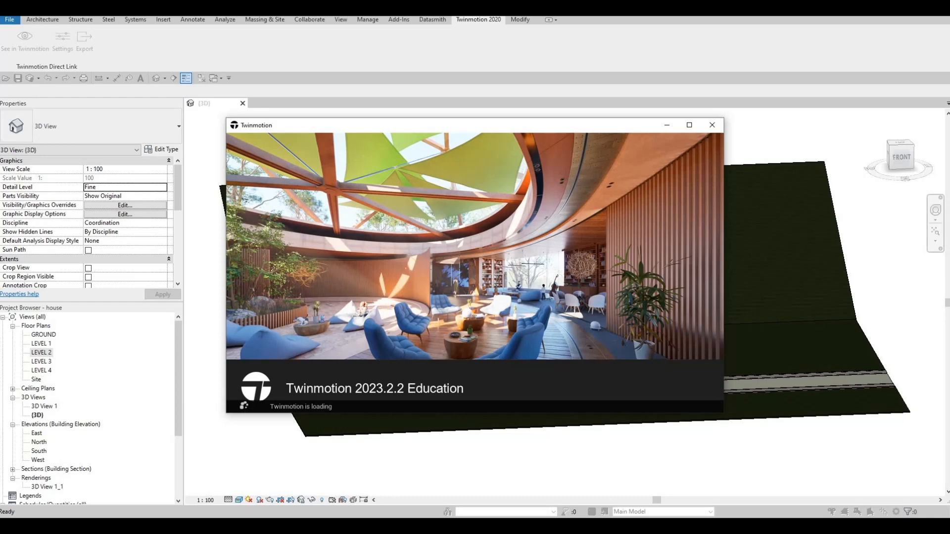
Step: Copy the path of the 2068 House project's Revit folder from File Explorer
{"action": "key", "text": "ctrl+c"}
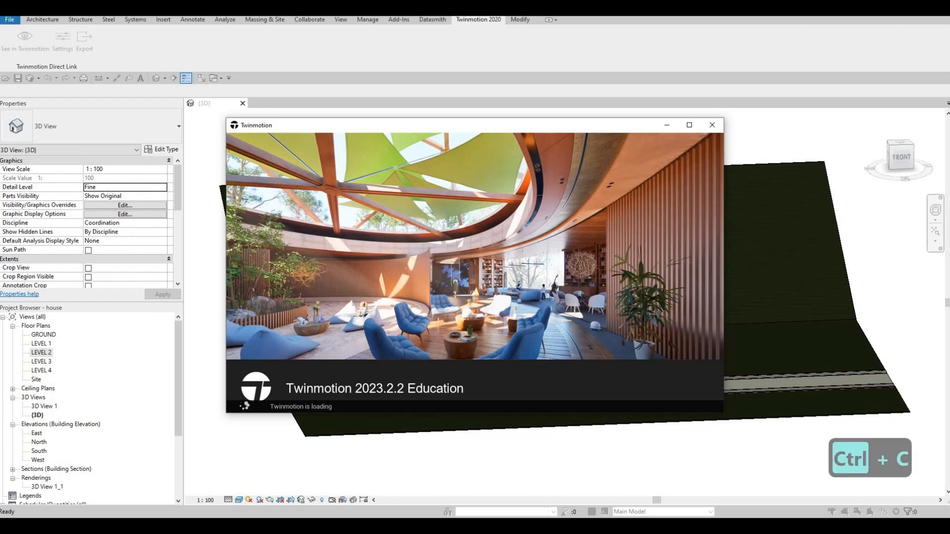
{"action": "left_click_drag", "start_coordinate": [949, 40], "coordinate": [621, 64]}
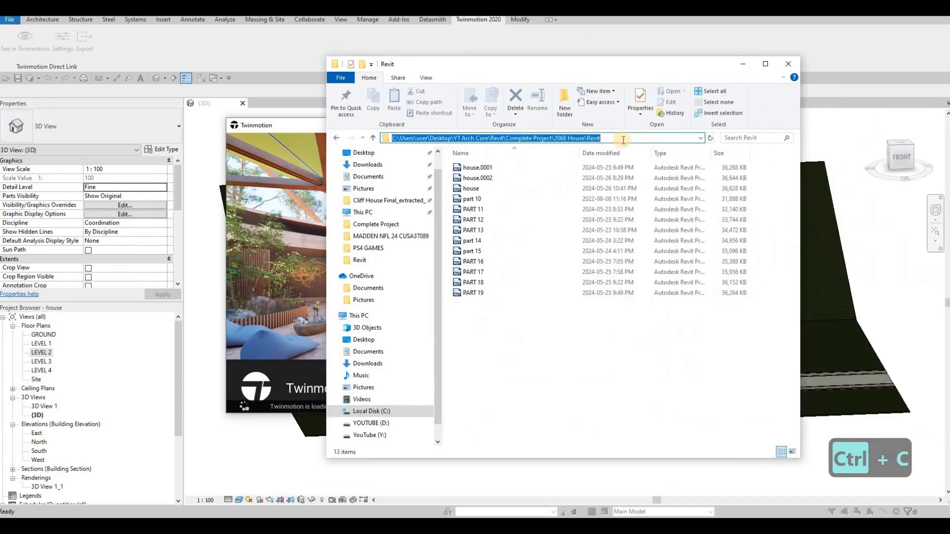
{"action": "left_click_drag", "start_coordinate": [625, 139], "coordinate": [380, 140]}
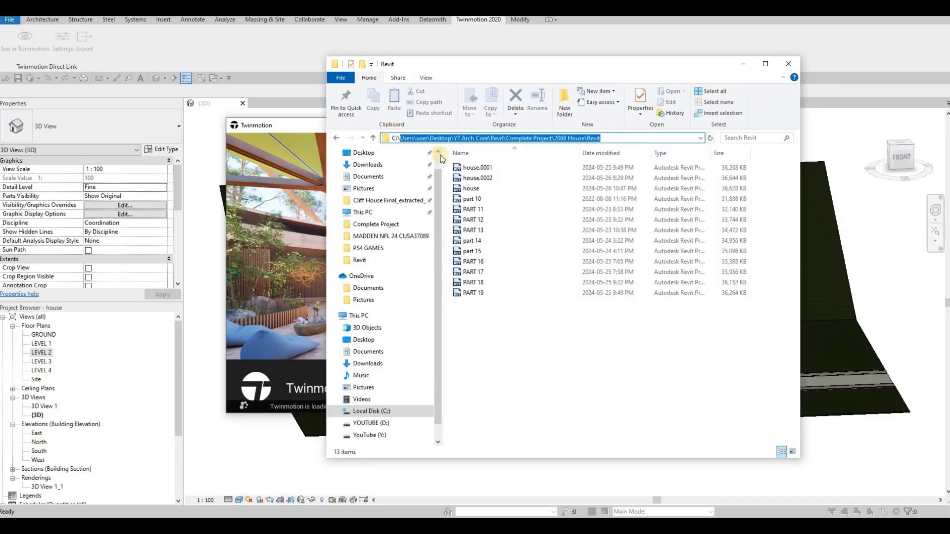
{"action": "key", "text": "ctrl+c"}
{"action": "left_click_drag", "start_coordinate": [555, 65], "coordinate": [949, 65]}
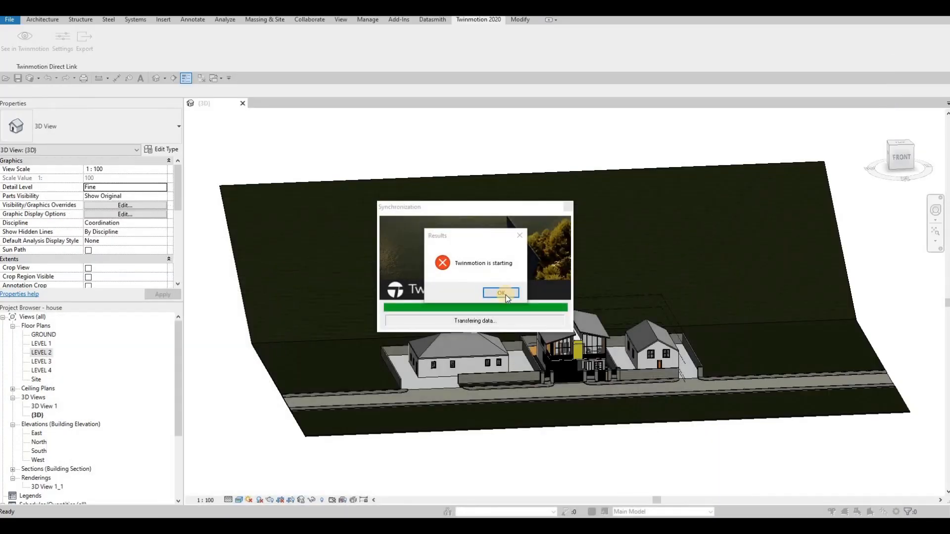
Step: Export the {3D} view to the 2068 House\Revit folder as an Unreal Datasmith file named house-3DView-{3D}
{"action": "key", "text": "Return"}
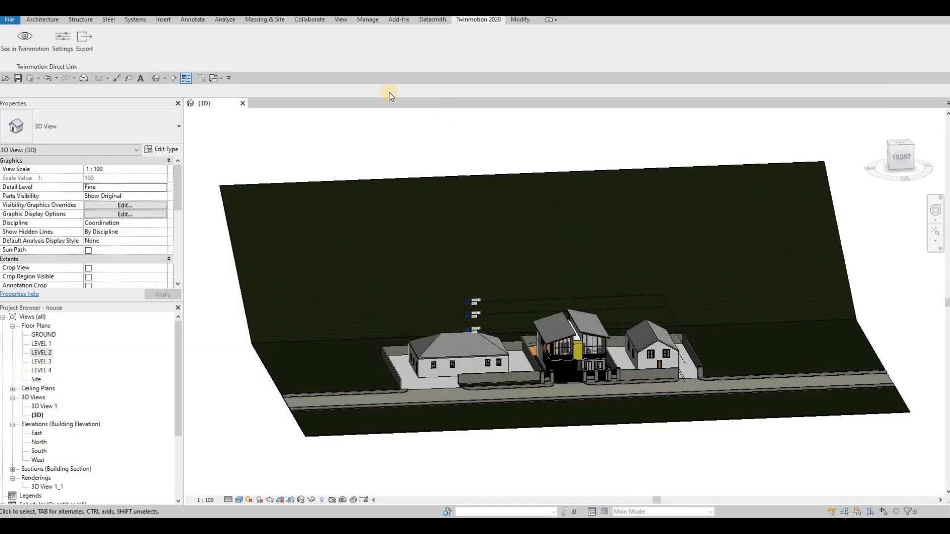
{"action": "left_click", "coordinate": [426, 22]}
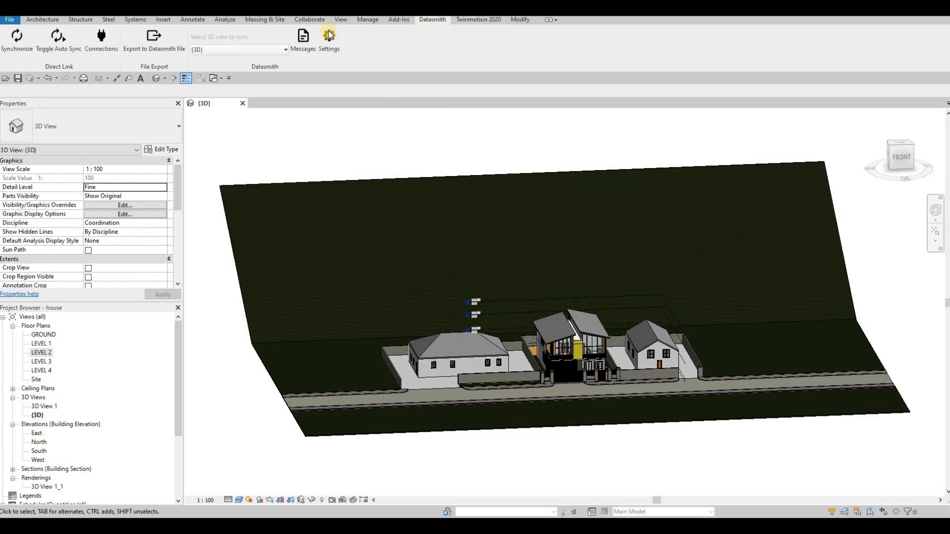
{"action": "left_click", "coordinate": [162, 49]}
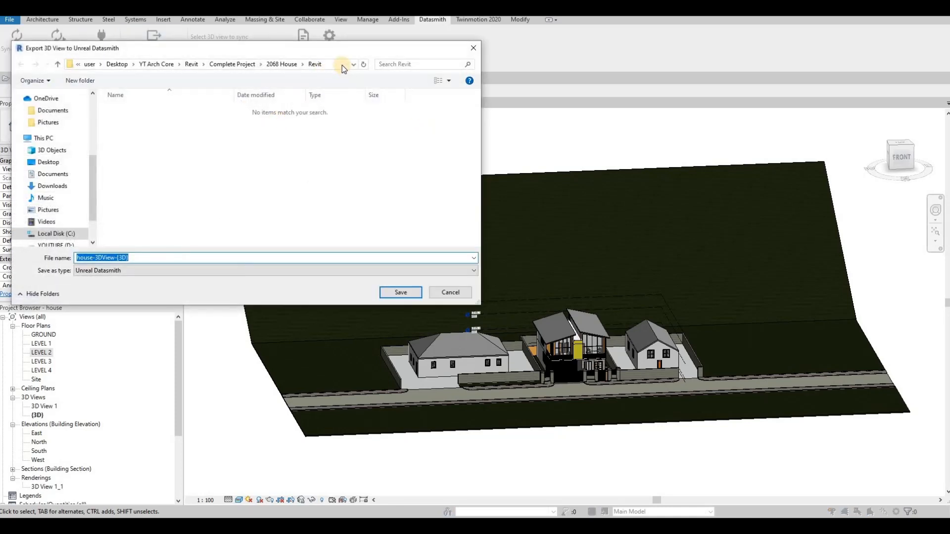
{"action": "left_click", "coordinate": [343, 64]}
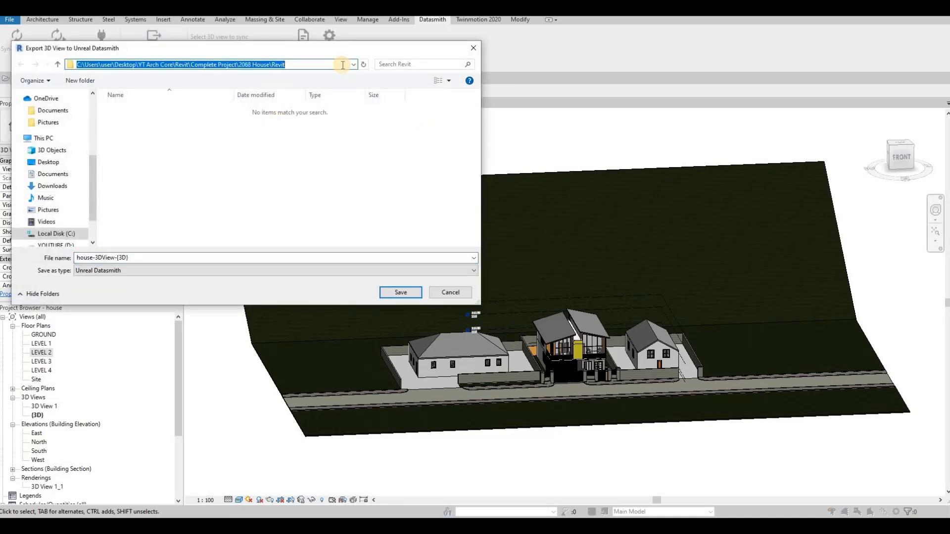
{"action": "key", "text": "ctrl+v"}
{"action": "key", "text": "Return"}
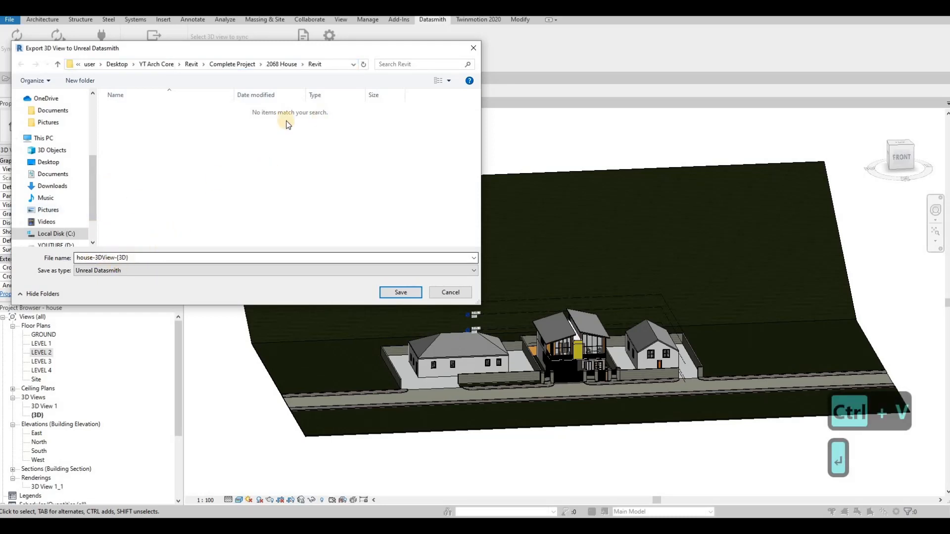
{"action": "left_click", "coordinate": [397, 293]}
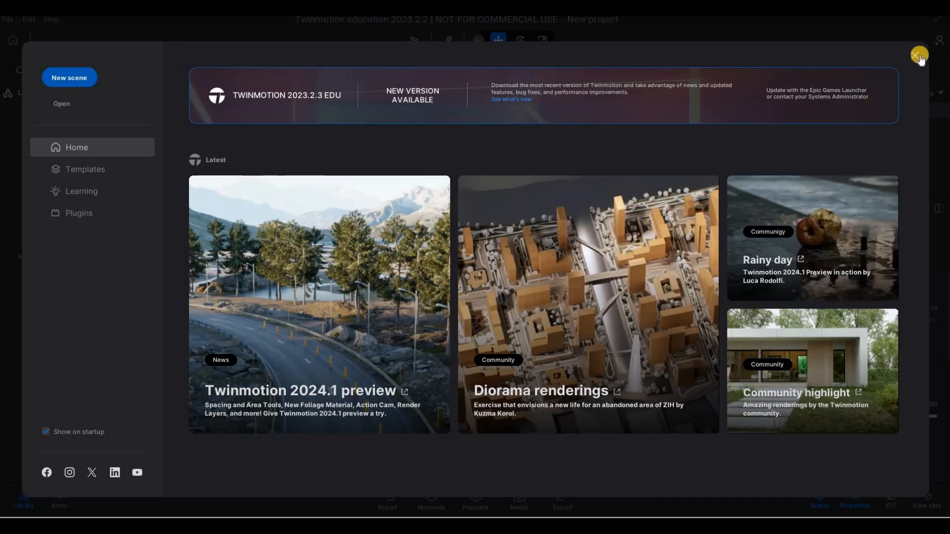
Step: Dismiss Twinmotion's home screen and delete the starter scene's pedestal, cylinder and sphere
{"action": "left_click", "coordinate": [919, 57]}
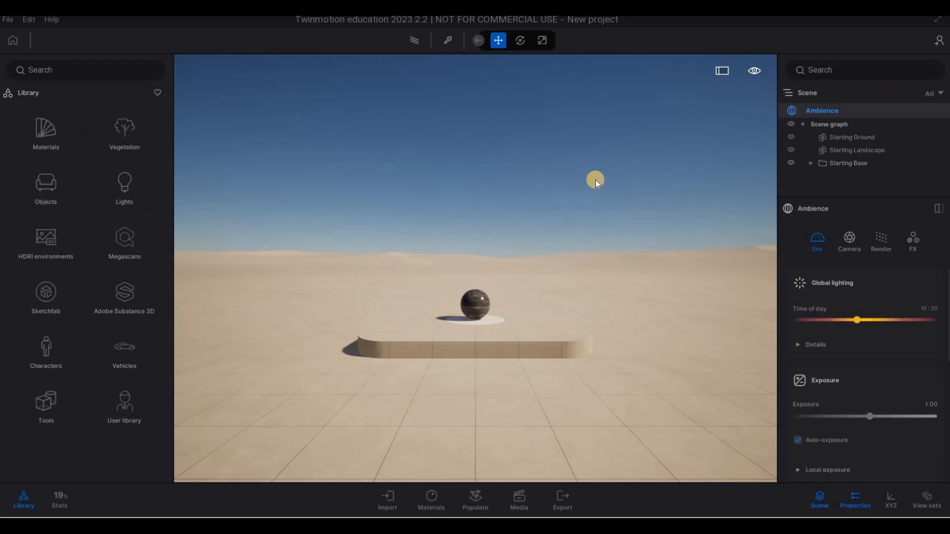
{"action": "scroll", "coordinate": [524, 328], "scroll_direction": "down", "scroll_amount": 3}
{"action": "left_click", "coordinate": [519, 325]}
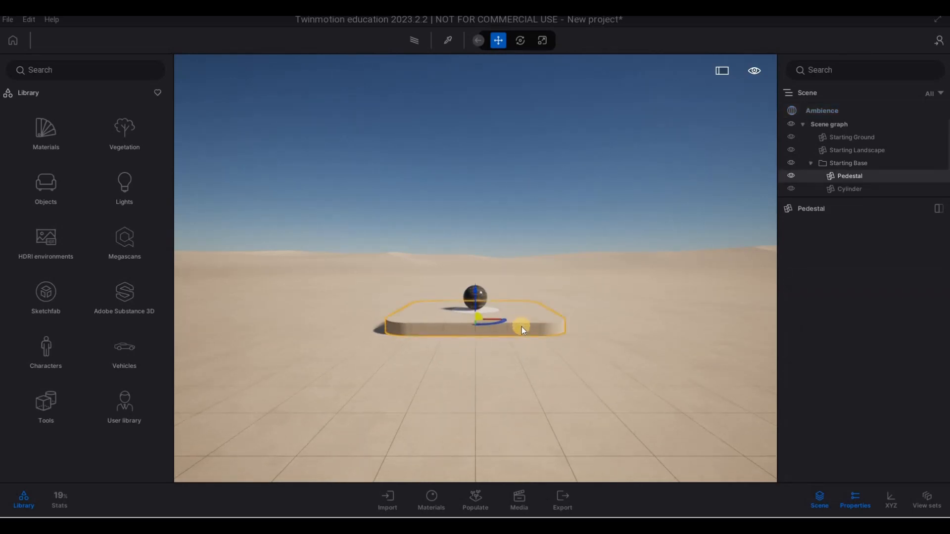
{"action": "key", "text": "Delete"}
{"action": "left_click", "coordinate": [478, 298]}
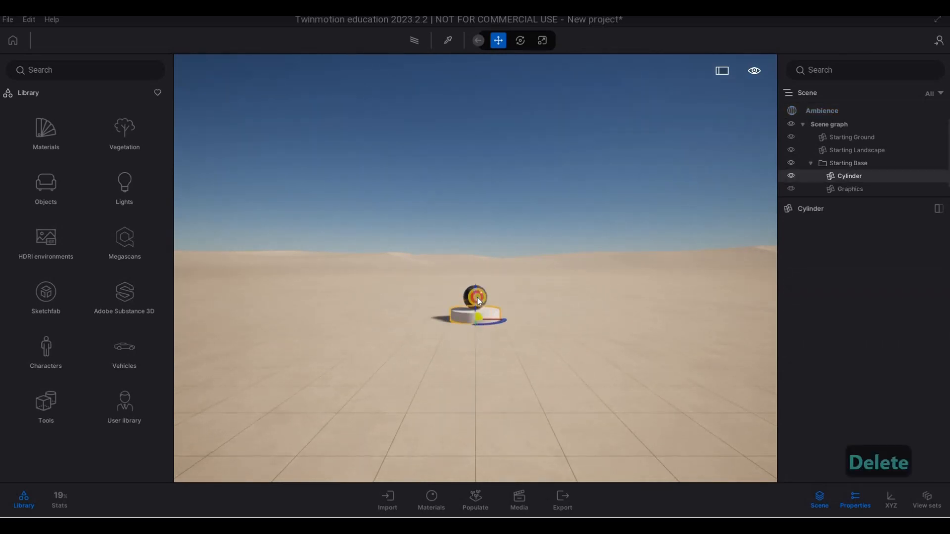
{"action": "key", "text": "Delete"}
{"action": "key", "text": "Delete"}
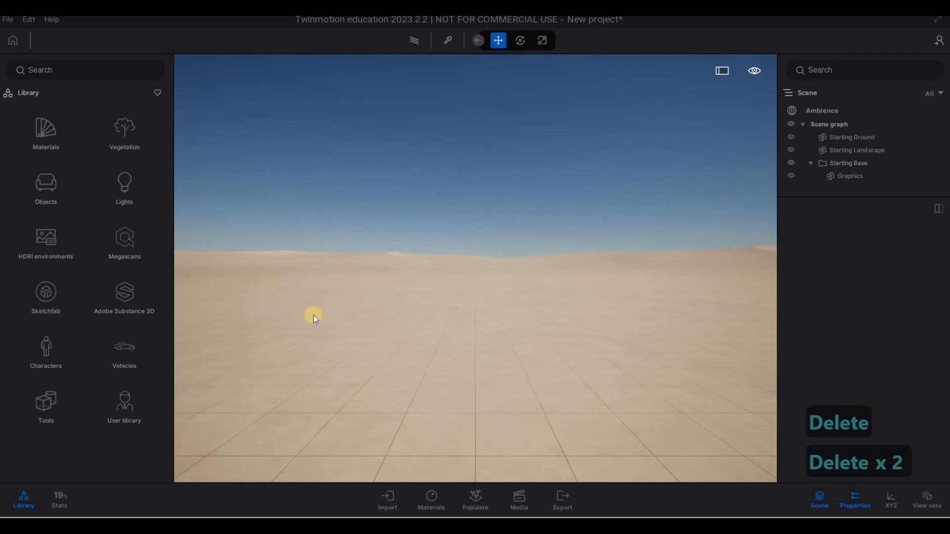
Step: Import house-3DView-{3D}.udatasmith from the 2068 House\Revit folder as geometry with Keep hierarchy, and accept the missing files notice
{"action": "left_click", "coordinate": [392, 505]}
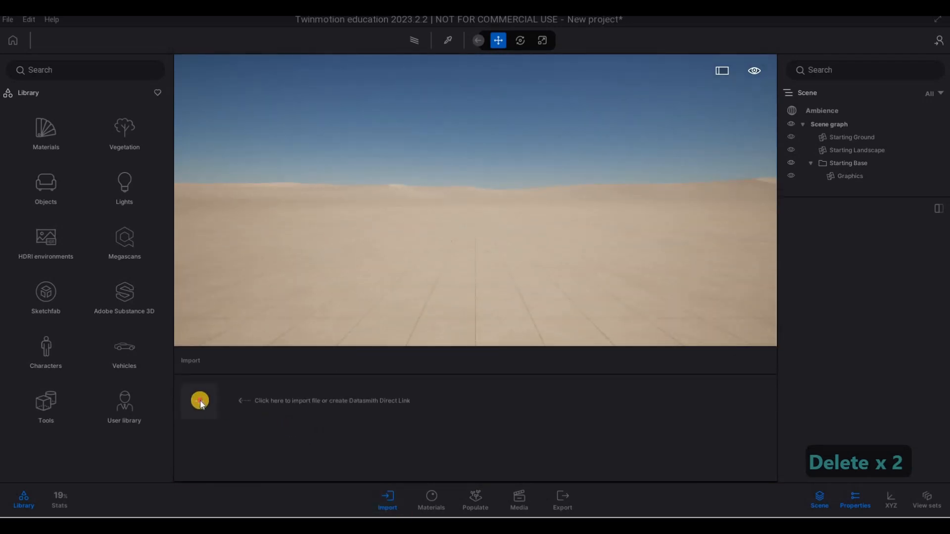
{"action": "left_click", "coordinate": [200, 402]}
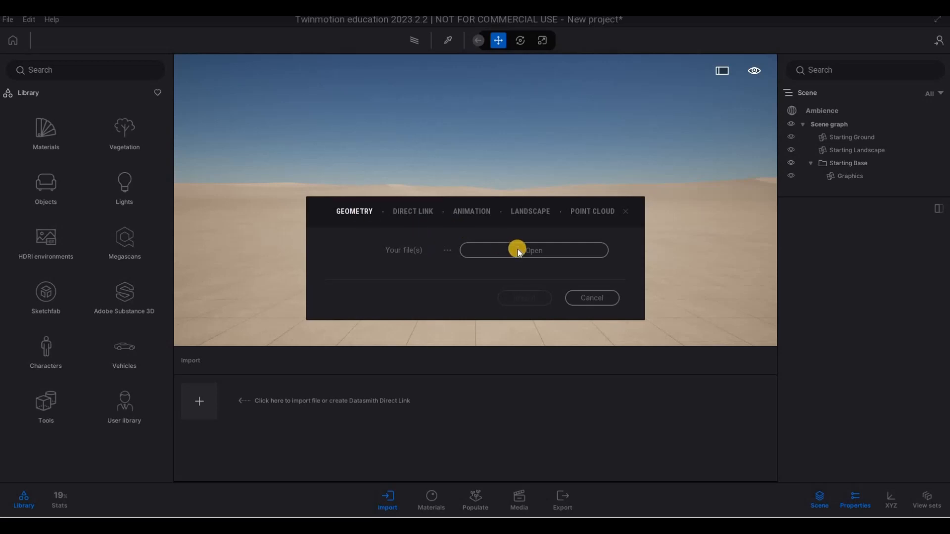
{"action": "left_click", "coordinate": [518, 251]}
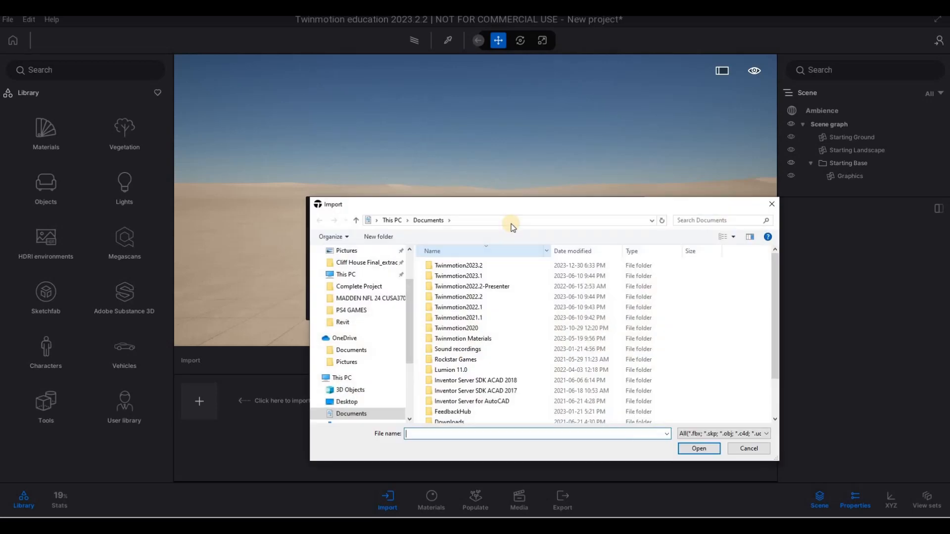
{"action": "left_click", "coordinate": [512, 221]}
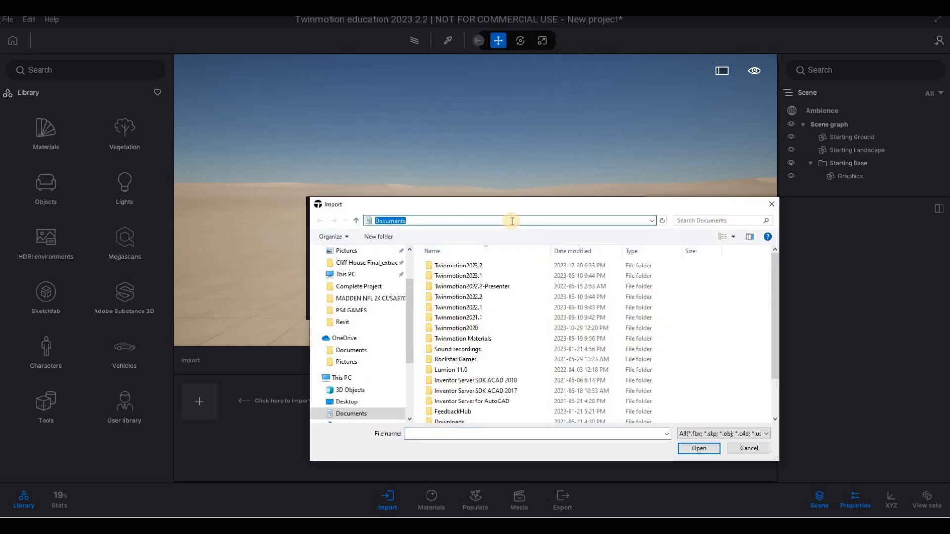
{"action": "key", "text": "ctrl+v"}
{"action": "key", "text": "Return"}
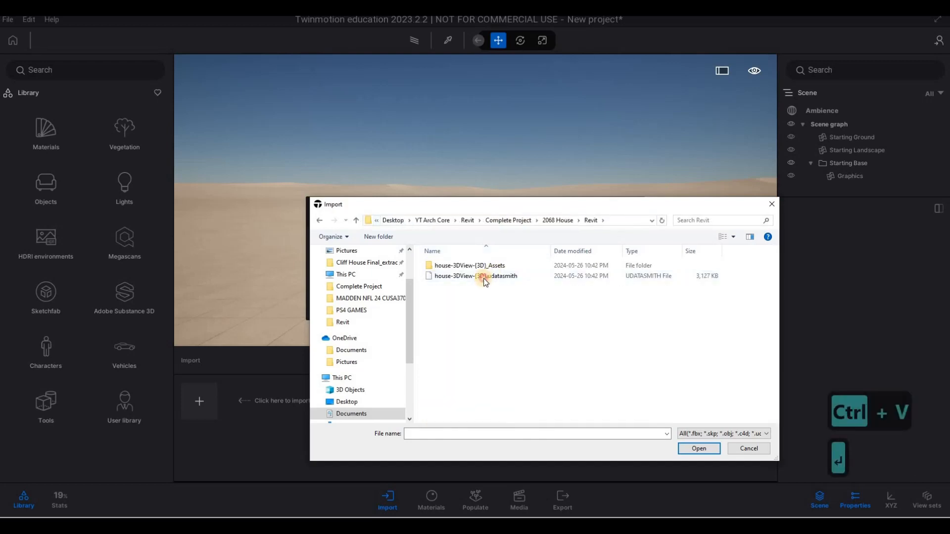
{"action": "left_click", "coordinate": [484, 280]}
{"action": "left_click", "coordinate": [701, 452]}
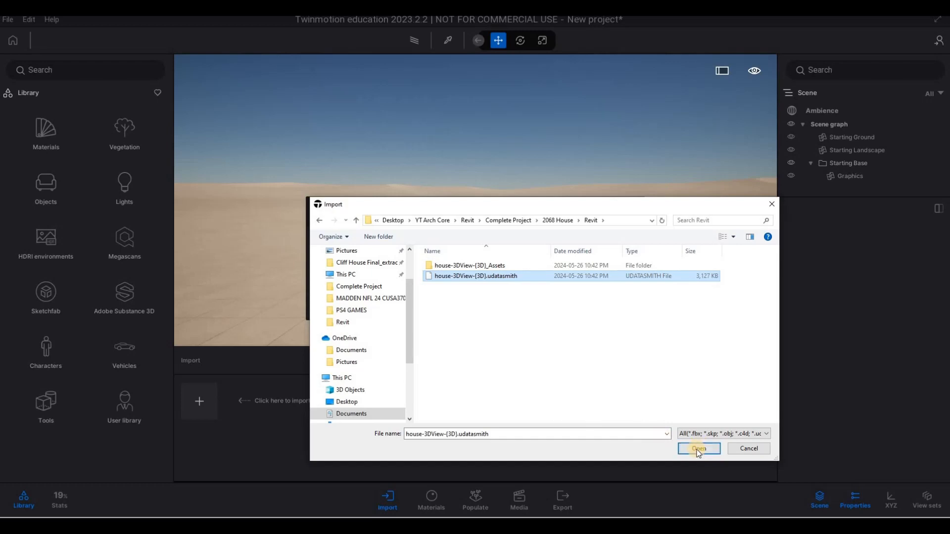
{"action": "left_click", "coordinate": [698, 450]}
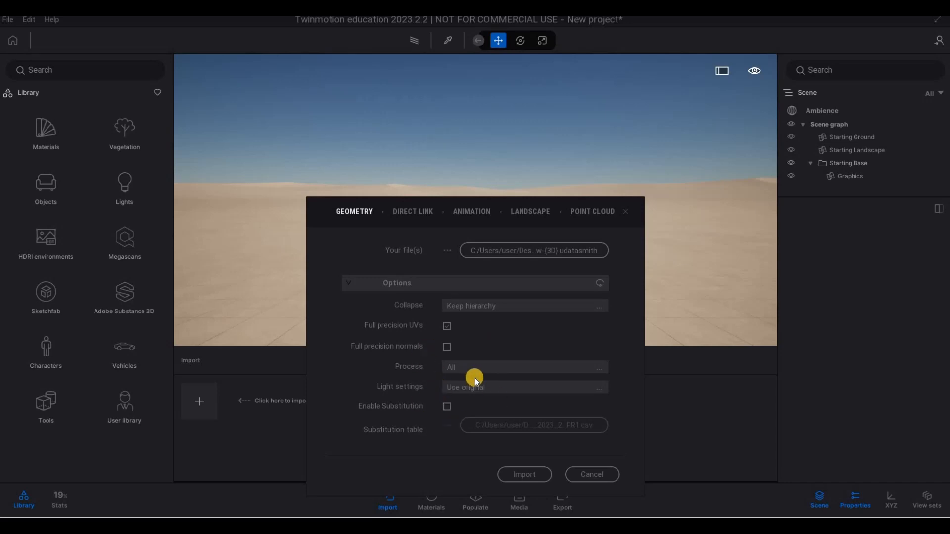
{"action": "left_click", "coordinate": [528, 475]}
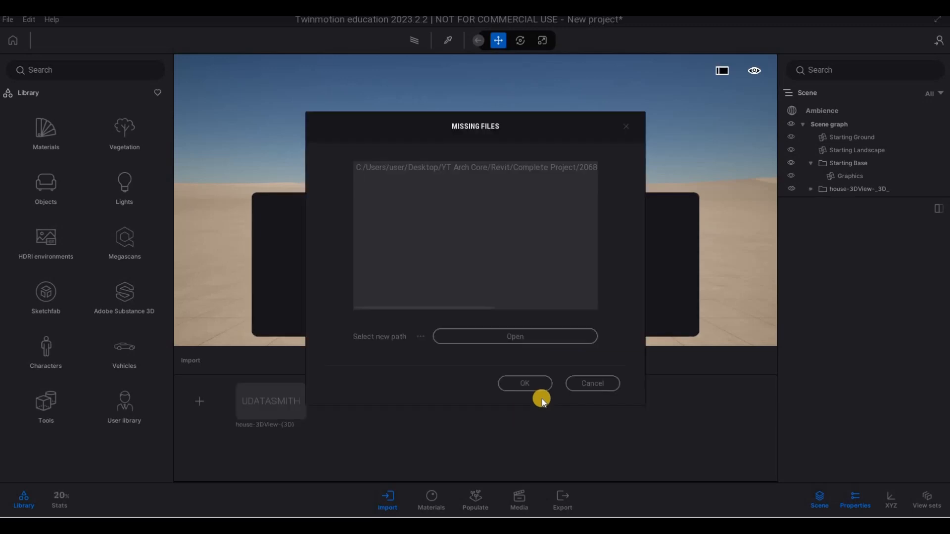
{"action": "left_click", "coordinate": [526, 385]}
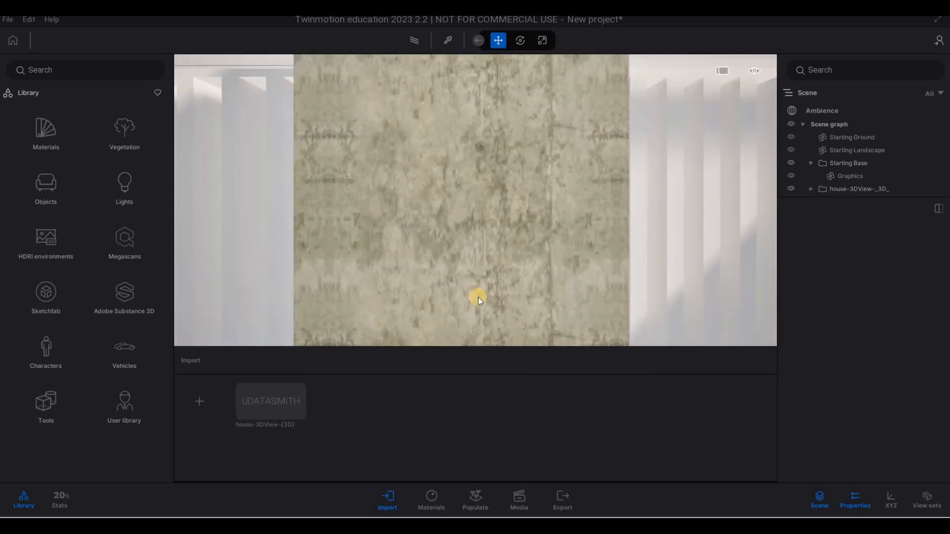
Step: Fly the camera out of the imported model to the street and examine the house's front facade, gate and fence
{"action": "scroll", "coordinate": [459, 287], "scroll_direction": "down", "scroll_amount": 5}
{"action": "key", "text": "a"}
{"action": "key", "text": "s"}
{"action": "right_click_drag", "start_coordinate": [631, 320], "coordinate": [735, 173]}
{"action": "key", "text": "q"}
{"action": "key", "text": "s"}
{"action": "key", "text": "s"}
{"action": "key", "text": "s"}
{"action": "key", "text": "d"}
{"action": "key", "text": "w"}
{"action": "key", "text": "w"}
{"action": "key", "text": "w"}
{"action": "key", "text": "d"}
{"action": "key", "text": "q"}
{"action": "key", "text": "s"}
{"action": "key", "text": "w"}
{"action": "key", "text": "s"}
{"action": "key", "text": "e"}
{"action": "key", "text": "a"}
{"action": "key", "text": "e"}
{"action": "key", "text": "q"}
{"action": "key", "text": "a"}
{"action": "key", "text": "w"}
{"action": "key", "text": "w"}
{"action": "key", "text": "w"}
{"action": "key", "text": "w"}
{"action": "key", "text": "w"}
{"action": "key", "text": "w"}
{"action": "key", "text": "w"}
{"action": "key", "text": "w"}
{"action": "key", "text": "w"}
{"action": "key", "text": "w"}
{"action": "key", "text": "w"}
{"action": "key", "text": "w"}
{"action": "key", "text": "w"}
{"action": "key", "text": "w"}
{"action": "key", "text": "w"}
{"action": "key", "text": "w"}
{"action": "key", "text": "w"}
{"action": "key", "text": "w"}
{"action": "key", "text": "q"}
{"action": "key", "text": "a"}
{"action": "key", "text": "w"}
{"action": "key", "text": "e"}
{"action": "key", "text": "d"}
{"action": "key", "text": "s"}
{"action": "key", "text": "d"}
{"action": "left_click", "coordinate": [682, 213]}
{"action": "key", "text": "Escape"}
{"action": "key", "text": "Escape"}
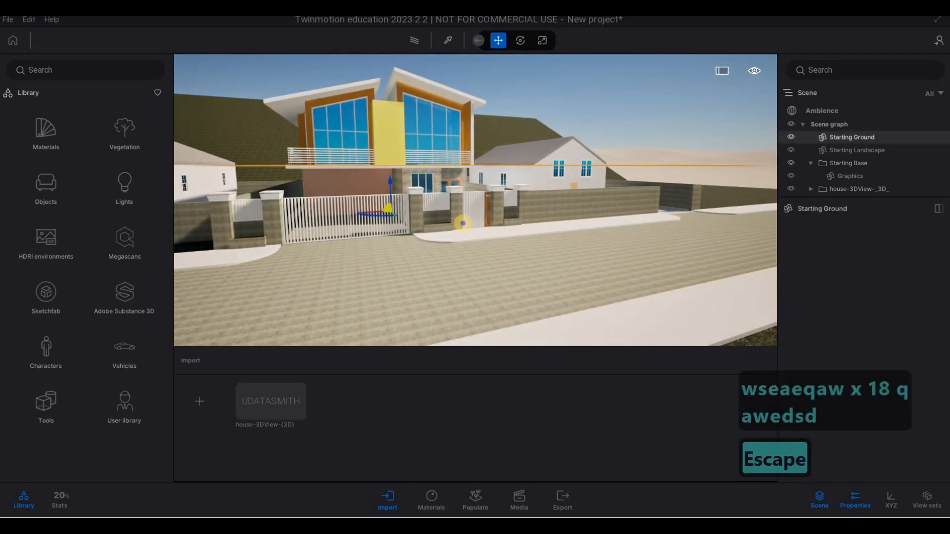
Step: Fly the camera around the house and examine its exterior from the street to the pool terrace
{"action": "right_click_drag", "start_coordinate": [368, 233], "coordinate": [761, 346]}
{"action": "key", "text": "a"}
{"action": "key", "text": "w"}
{"action": "key", "text": "q"}
{"action": "key", "text": "a"}
{"action": "key", "text": "w"}
{"action": "key", "text": "w"}
{"action": "key", "text": "q"}
{"action": "key", "text": "a"}
{"action": "key", "text": "w"}
{"action": "key", "text": "e"}
{"action": "key", "text": "w"}
{"action": "key", "text": "d"}
{"action": "key", "text": "s"}
{"action": "key", "text": "w"}
{"action": "key", "text": "w"}
{"action": "key", "text": "w"}
{"action": "key", "text": "w"}
{"action": "key", "text": "w"}
{"action": "key", "text": "w"}
{"action": "key", "text": "s"}
{"action": "key", "text": "s"}
{"action": "key", "text": "s"}
{"action": "key", "text": "w"}
{"action": "key", "text": "w"}
{"action": "key", "text": "s"}
{"action": "key", "text": "s"}
{"action": "key", "text": "s"}
{"action": "key", "text": "d"}
{"action": "key", "text": "d"}
{"action": "key", "text": "d"}
{"action": "key", "text": "d"}
{"action": "key", "text": "d"}
{"action": "key", "text": "d"}
{"action": "key", "text": "d"}
{"action": "key", "text": "d"}
{"action": "key", "text": "d"}
{"action": "key", "text": "d"}
{"action": "key", "text": "d"}
{"action": "key", "text": "d"}
{"action": "key", "text": "d"}
{"action": "key", "text": "d"}
{"action": "key", "text": "d"}
{"action": "key", "text": "d"}
{"action": "key", "text": "d"}
{"action": "key", "text": "d"}
{"action": "key", "text": "d"}
{"action": "key", "text": "d"}
{"action": "key", "text": "e"}
{"action": "key", "text": "e"}
{"action": "key", "text": "e"}
{"action": "key", "text": "e"}
{"action": "key", "text": "e"}
{"action": "key", "text": "e"}
{"action": "key", "text": "e"}
{"action": "key", "text": "e"}
{"action": "key", "text": "e"}
{"action": "key", "text": "e"}
{"action": "key", "text": "w"}
{"action": "key", "text": "q"}
{"action": "key", "text": "a"}
{"action": "key", "text": "q"}
{"action": "key", "text": "s"}
{"action": "key", "text": "d"}
{"action": "key", "text": "d"}
{"action": "key", "text": "d"}
{"action": "key", "text": "d"}
{"action": "key", "text": "d"}
{"action": "key", "text": "d"}
{"action": "key", "text": "d"}
{"action": "key", "text": "d"}
{"action": "key", "text": "d"}
{"action": "key", "text": "d"}
{"action": "key", "text": "d"}
{"action": "key", "text": "d"}
{"action": "key", "text": "d"}
{"action": "key", "text": "d"}
{"action": "key", "text": "d"}
{"action": "key", "text": "d"}
{"action": "key", "text": "d"}
{"action": "key", "text": "d"}
{"action": "key", "text": "d"}
{"action": "key", "text": "d"}
{"action": "key", "text": "d"}
{"action": "key", "text": "d"}
{"action": "key", "text": "d"}
{"action": "key", "text": "d"}
{"action": "key", "text": "d"}
{"action": "key", "text": "d"}
{"action": "key", "text": "d"}
{"action": "key", "text": "d"}
{"action": "key", "text": "w"}
{"action": "key", "text": "e"}
{"action": "key", "text": "e"}
{"action": "key", "text": "a"}
{"action": "key", "text": "e"}
{"action": "key", "text": "e"}
{"action": "key", "text": "a"}
{"action": "key", "text": "w"}
{"action": "key", "text": "q"}
{"action": "key", "text": "a"}
{"action": "key", "text": "w"}
{"action": "key", "text": "q"}
{"action": "key", "text": "a"}
{"action": "right_click_drag", "start_coordinate": [449, 206], "coordinate": [468, 197]}
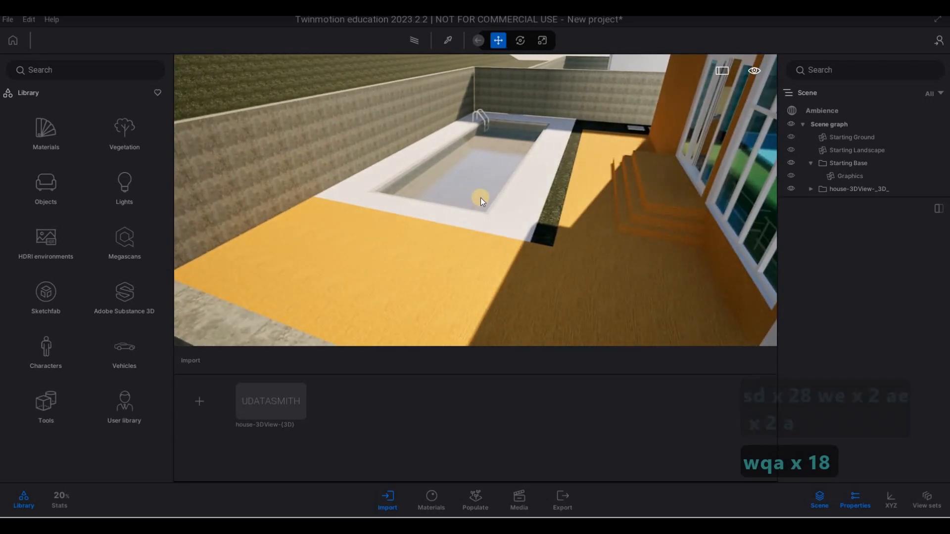
Step: Bring the camera back to a slightly raised street view of the house's front facade and gate
{"action": "key", "text": "s"}
{"action": "key", "text": "d"}
{"action": "right_click_drag", "start_coordinate": [425, 214], "coordinate": [257, 177]}
{"action": "key", "text": "e"}
{"action": "key", "text": "e"}
{"action": "key", "text": "d"}
{"action": "key", "text": "w"}
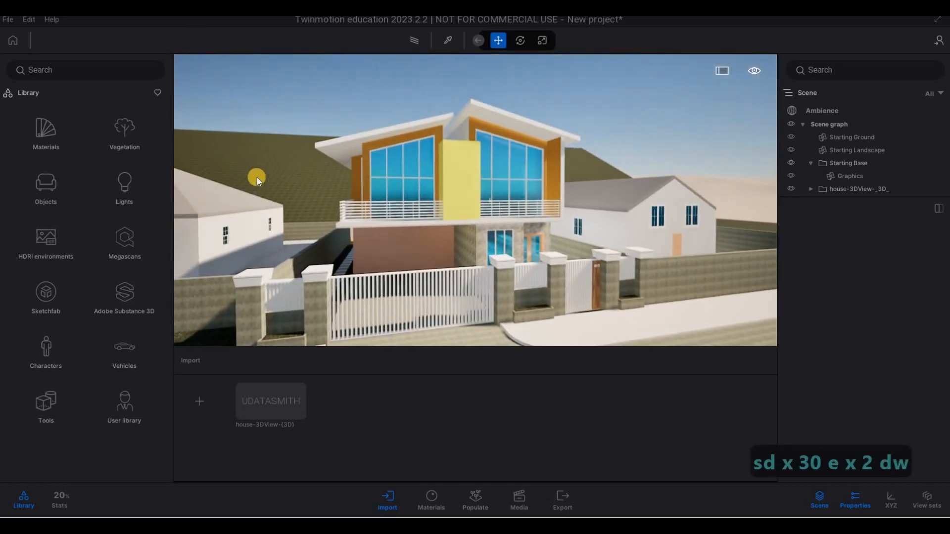
Step: Save the project as HOUSE in the 2068 House\Twinmotion folder
{"action": "left_click", "coordinate": [7, 21]}
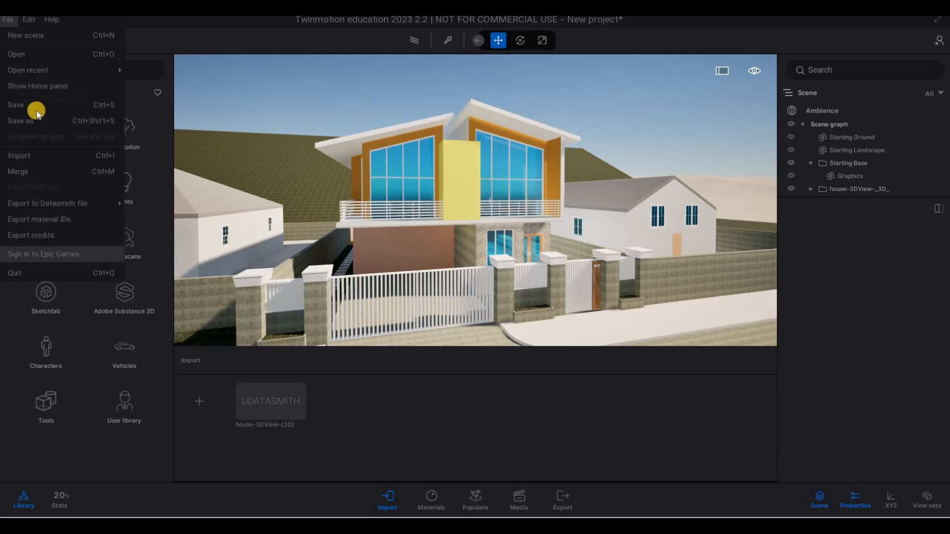
{"action": "key", "text": "ctrl+shift+s"}
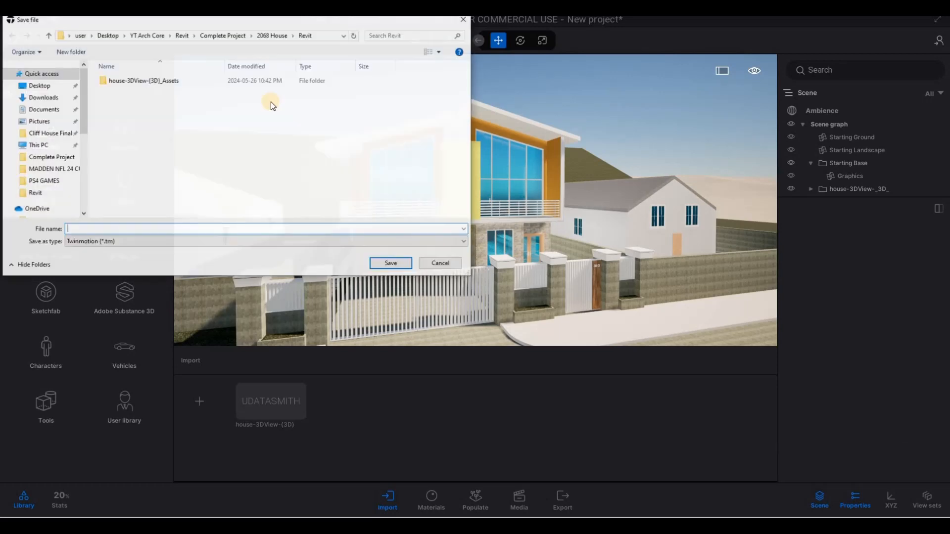
{"action": "key", "text": "alt+Up"}
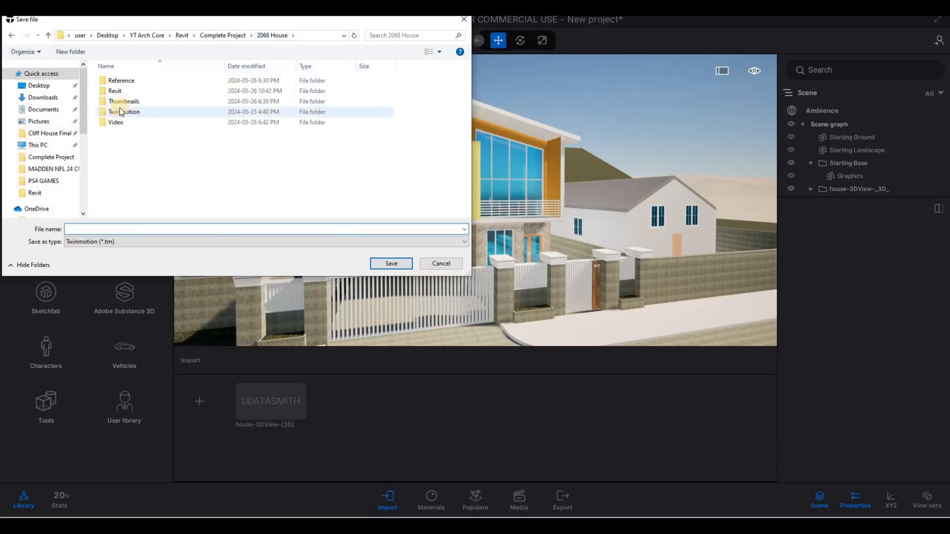
{"action": "double_click", "coordinate": [124, 112]}
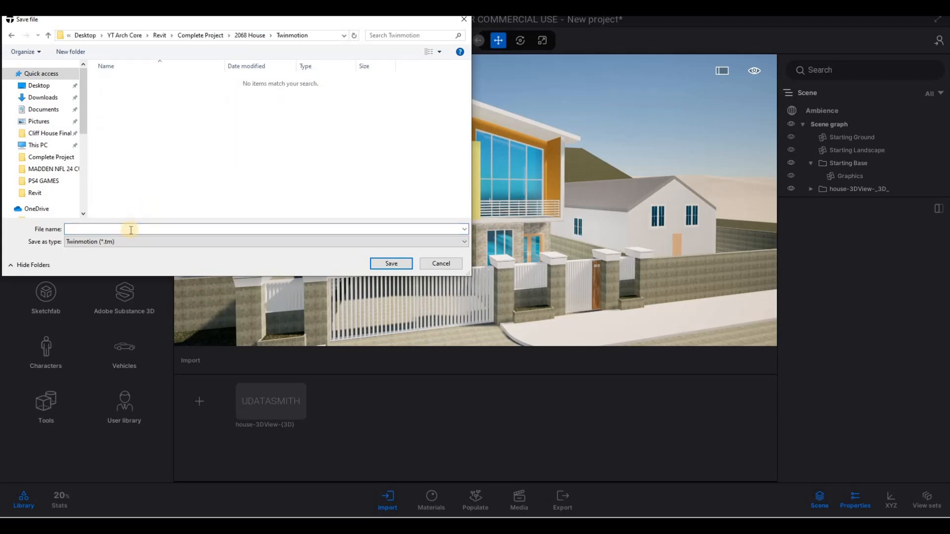
{"action": "left_click", "coordinate": [130, 230]}
{"action": "type", "text": "HO"}
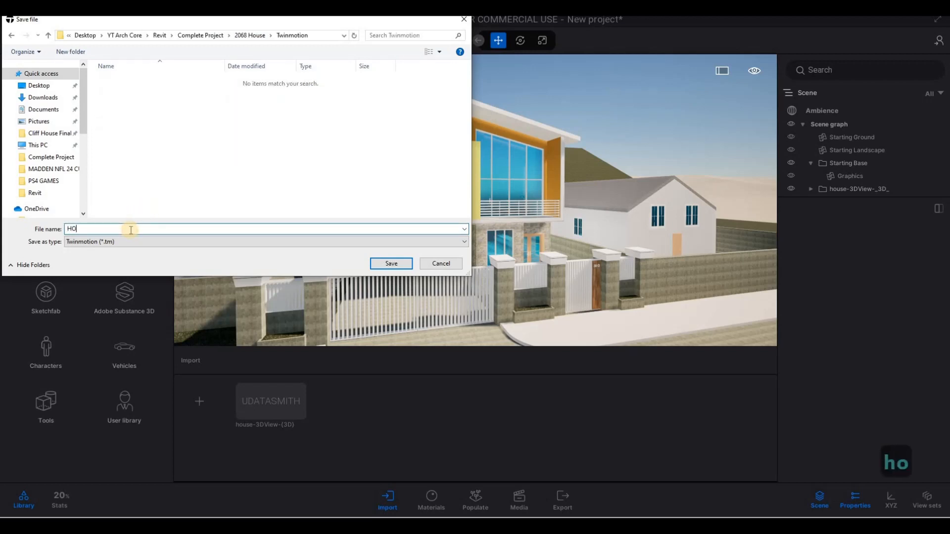
{"action": "type", "text": "USE"}
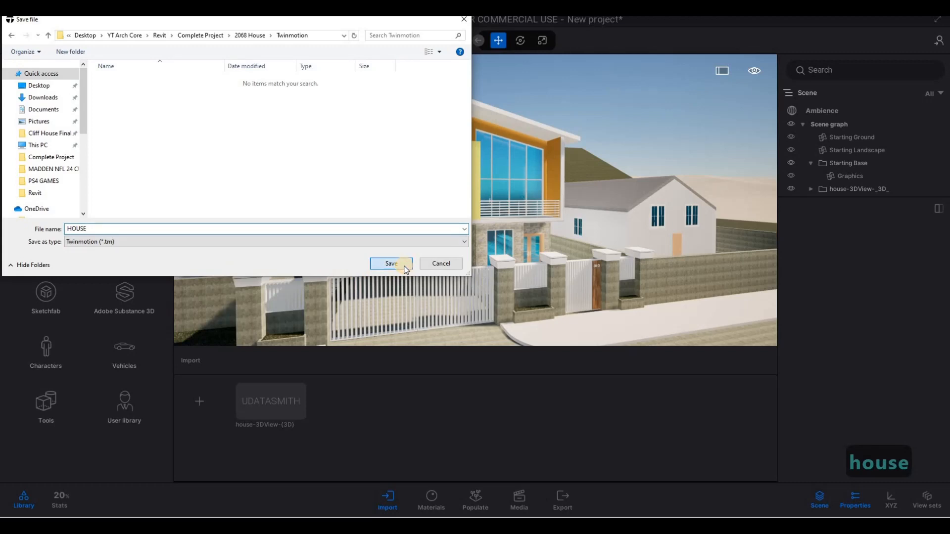
{"action": "left_click", "coordinate": [391, 264]}
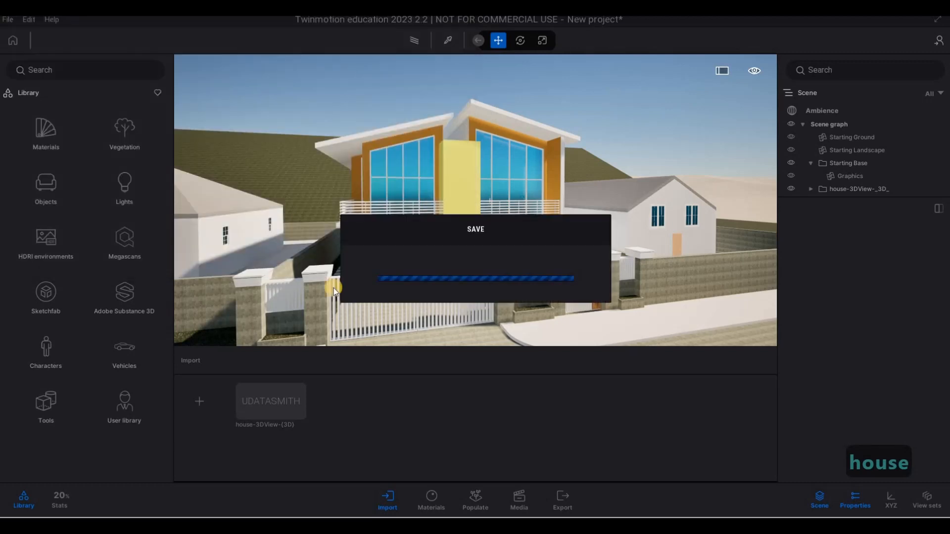
Step: Sign in to Epic Games and dismiss the sign-in notice
{"action": "left_click", "coordinate": [7, 24]}
{"action": "left_click", "coordinate": [20, 254]}
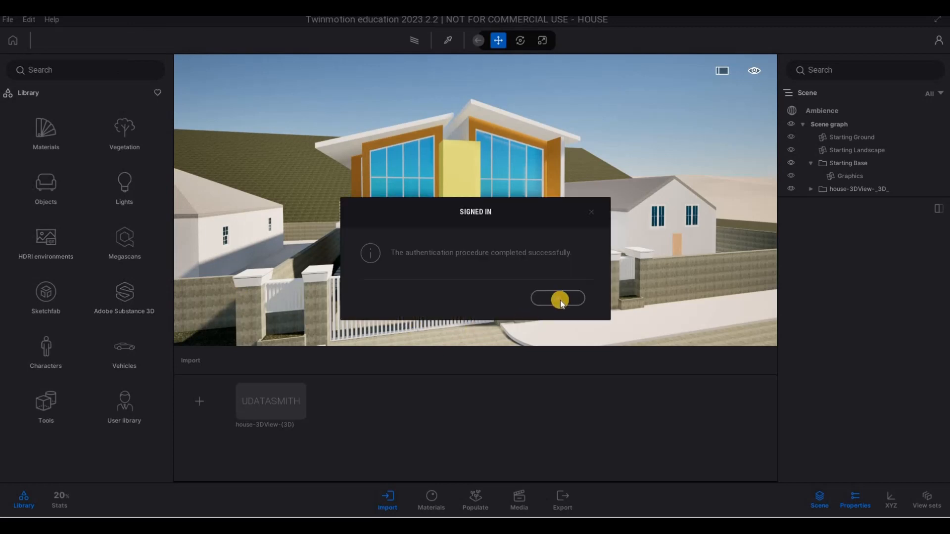
{"action": "left_click", "coordinate": [560, 299]}
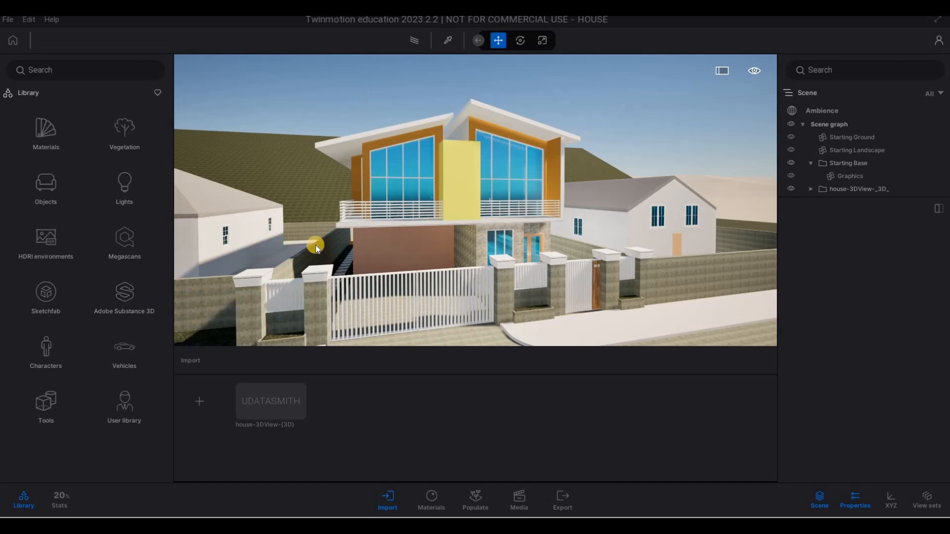
Step: Apply the Clear glass library material to the large upper-floor window beside the yellow column on the front facade
{"action": "key", "text": "s"}
{"action": "key", "text": "a"}
{"action": "key", "text": "w"}
{"action": "key", "text": "w"}
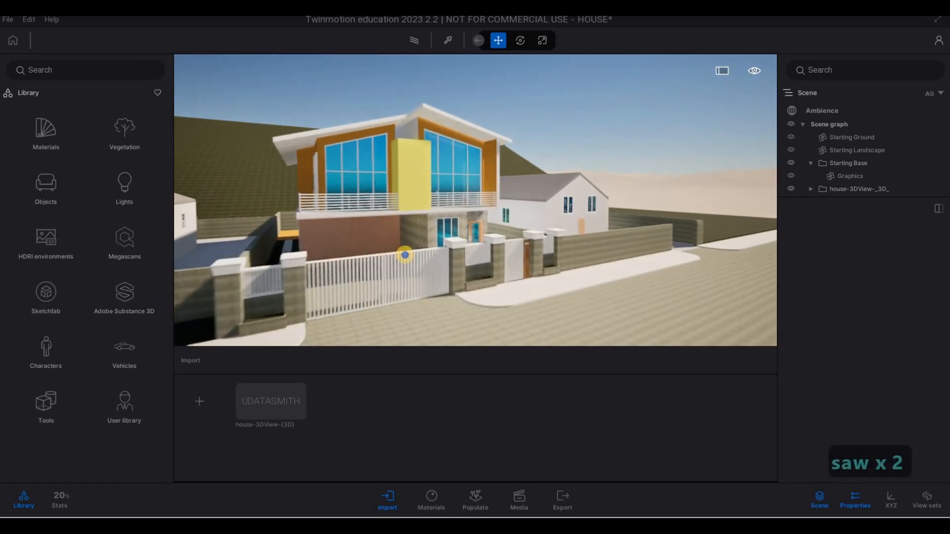
{"action": "key", "text": "a"}
{"action": "key", "text": "e"}
{"action": "key", "text": "w"}
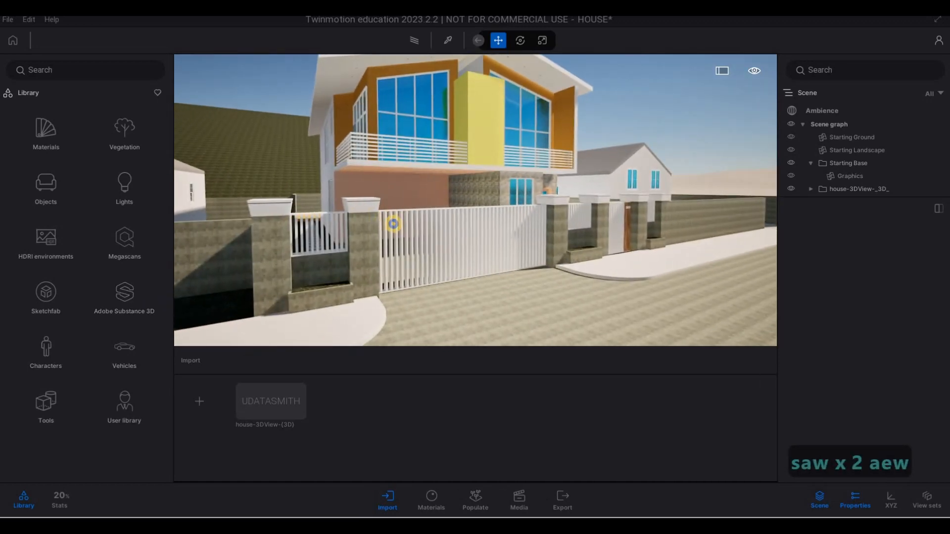
{"action": "right_click_drag", "start_coordinate": [382, 180], "coordinate": [409, 229]}
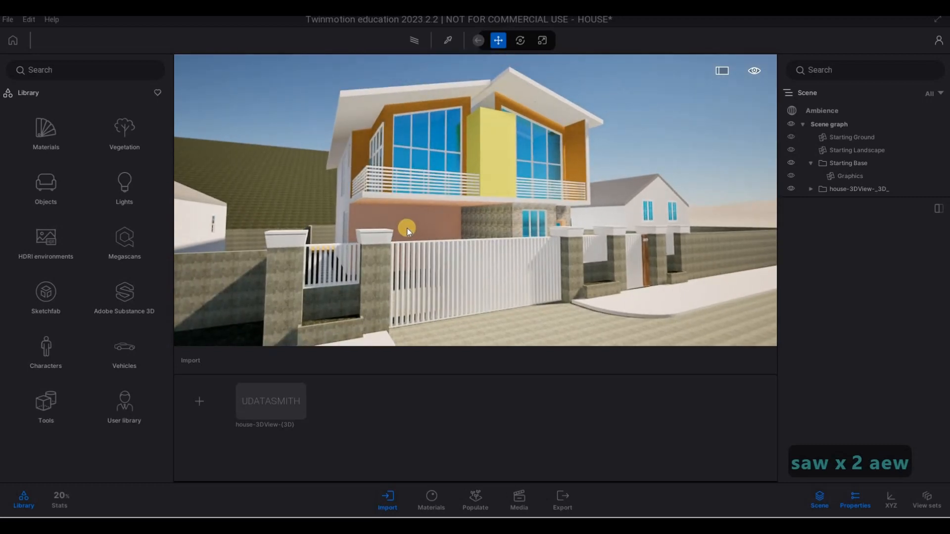
{"action": "key", "text": "w"}
{"action": "key", "text": "q"}
{"action": "key", "text": "w"}
{"action": "key", "text": "w"}
{"action": "key", "text": "a"}
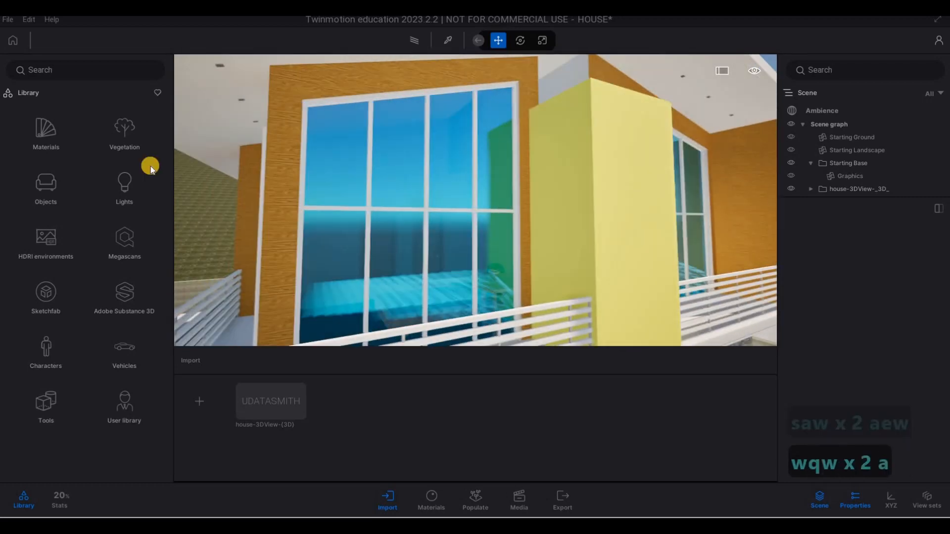
{"action": "left_click", "coordinate": [42, 130]}
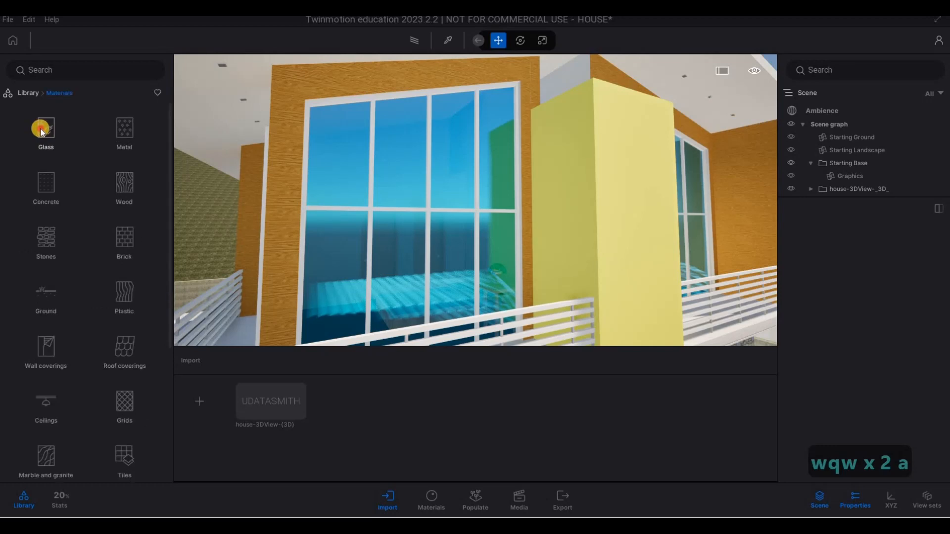
{"action": "left_click", "coordinate": [41, 131]}
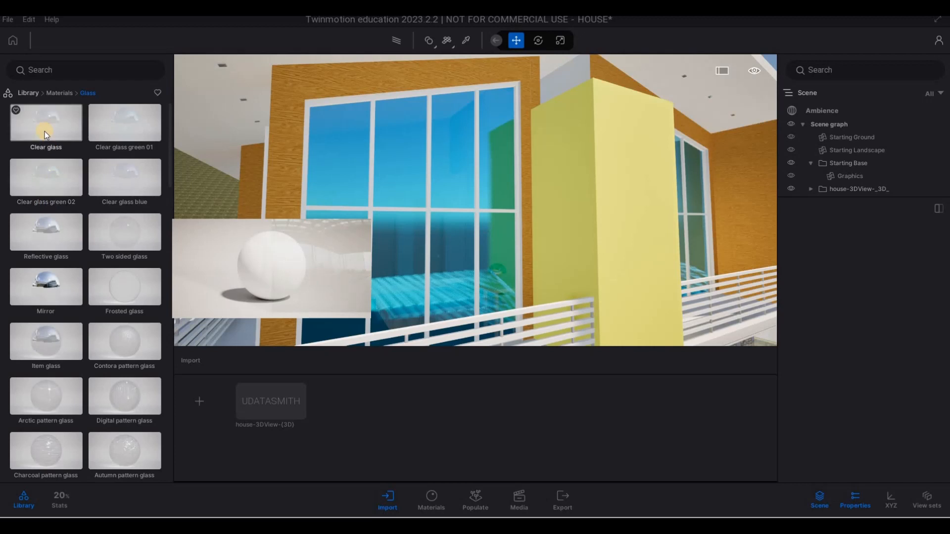
{"action": "left_click_drag", "start_coordinate": [62, 126], "coordinate": [325, 170]}
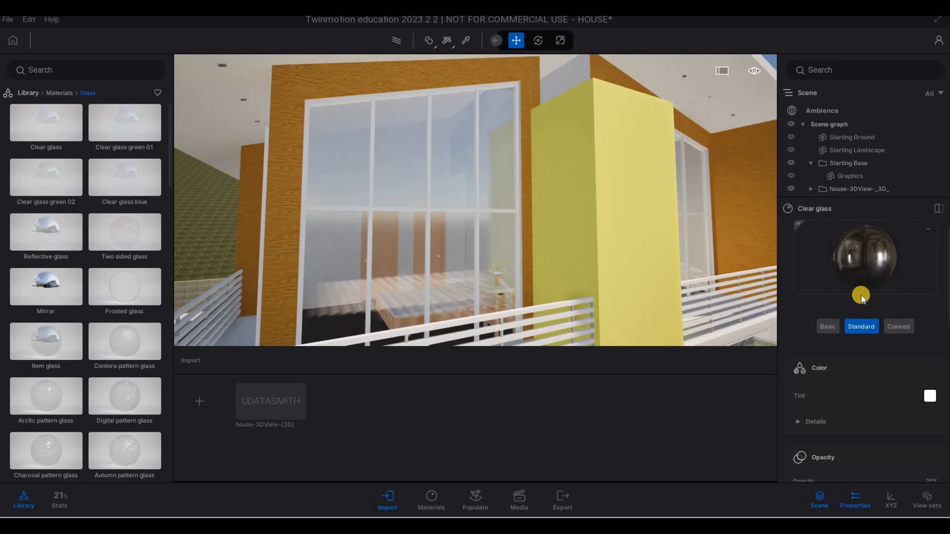
Step: Set the Clear glass tint to mid grey, hex 818181
{"action": "left_click", "coordinate": [927, 400]}
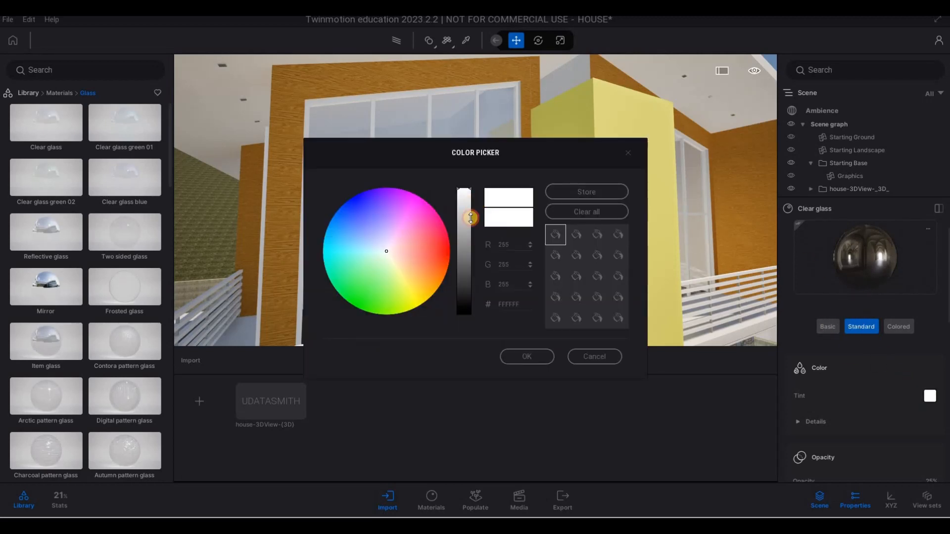
{"action": "left_click_drag", "start_coordinate": [471, 218], "coordinate": [470, 249]}
{"action": "left_click", "coordinate": [526, 356]}
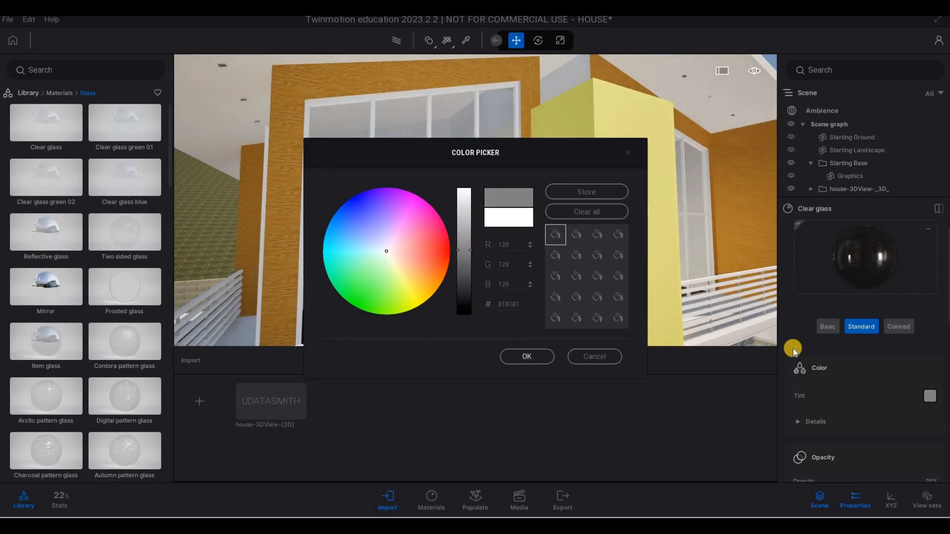
Step: Set the Clear glass opacity to about 64% and its tint to dark grey, hex 3B3B3B
{"action": "scroll", "coordinate": [824, 396], "scroll_direction": "down", "scroll_amount": 3}
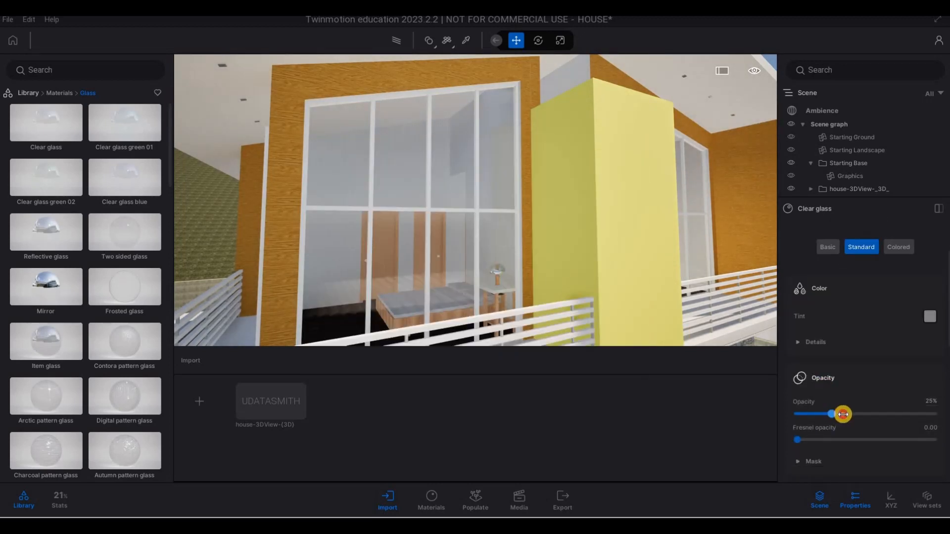
{"action": "left_click_drag", "start_coordinate": [844, 414], "coordinate": [883, 413]}
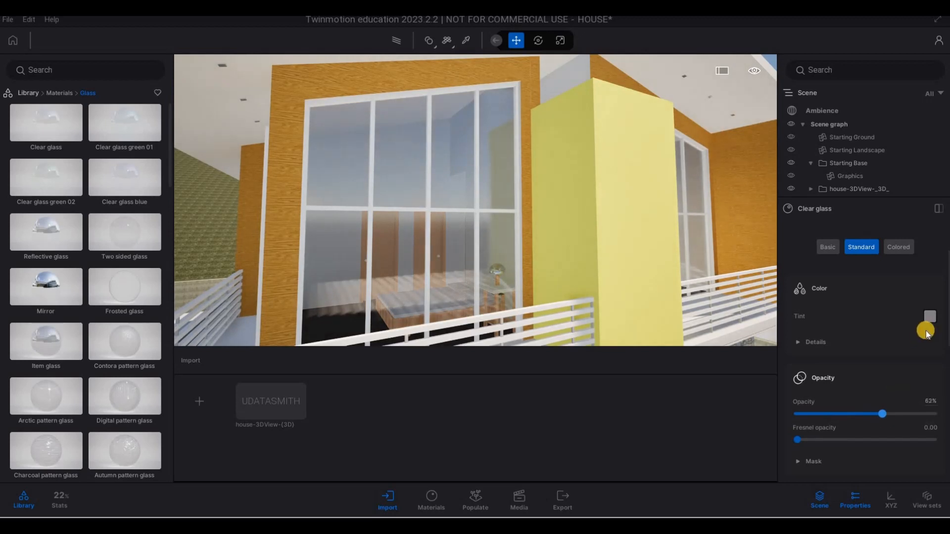
{"action": "left_click", "coordinate": [932, 316]}
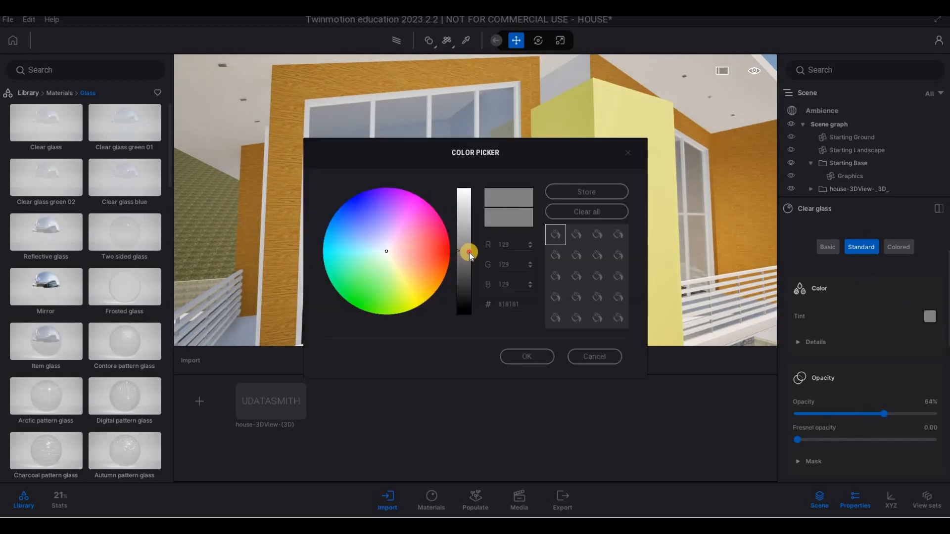
{"action": "left_click_drag", "start_coordinate": [468, 251], "coordinate": [463, 279]}
{"action": "left_click", "coordinate": [526, 357]}
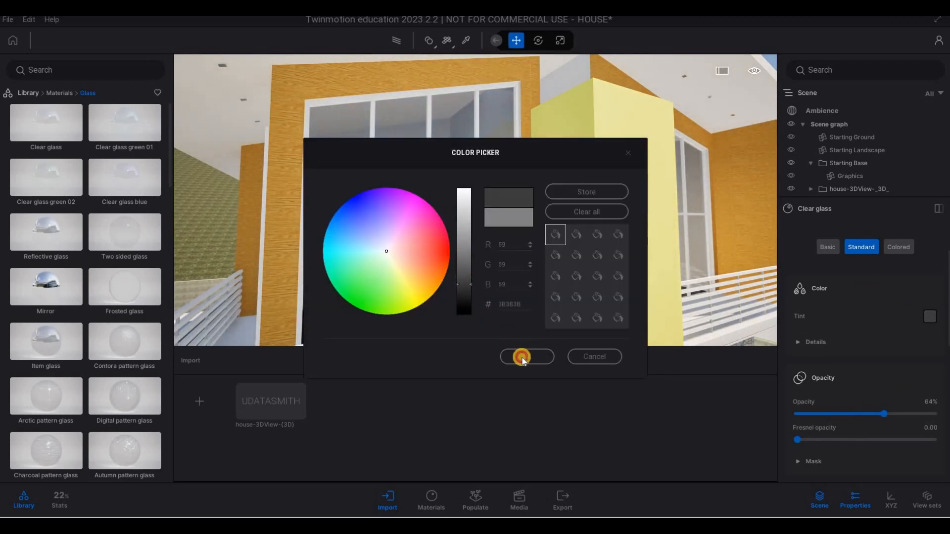
Step: Examine the tinted windows and the front facade from close up and from outside the gate
{"action": "key", "text": "s"}
{"action": "right_click_drag", "start_coordinate": [503, 274], "coordinate": [550, 230]}
{"action": "key", "text": "d"}
{"action": "key", "text": "e"}
{"action": "key", "text": "a"}
{"action": "key", "text": "s"}
{"action": "key", "text": "d"}
{"action": "key", "text": "w"}
{"action": "key", "text": "w"}
{"action": "key", "text": "q"}
{"action": "key", "text": "w"}
{"action": "key", "text": "q"}
{"action": "key", "text": "a"}
{"action": "key", "text": "e"}
{"action": "key", "text": "s"}
{"action": "key", "text": "d"}
{"action": "key", "text": "e"}
{"action": "key", "text": "a"}
{"action": "key", "text": "s"}
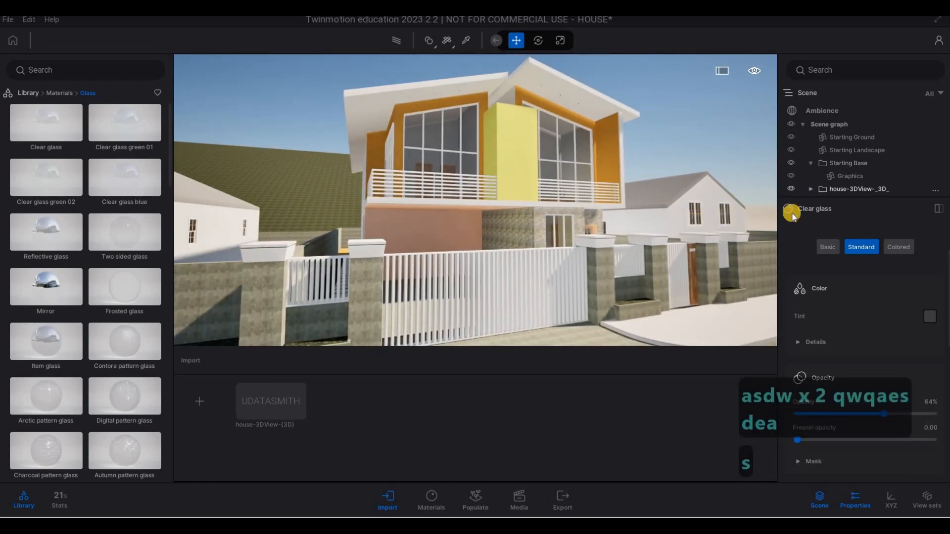
Step: Enable Parallelism in the camera effects of the scene's Ambience settings
{"action": "left_click", "coordinate": [821, 112]}
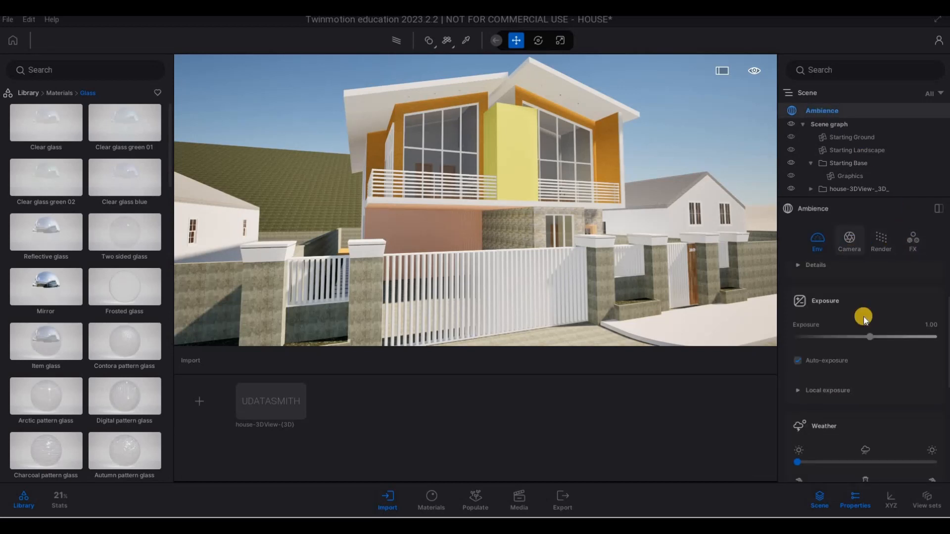
{"action": "left_click", "coordinate": [849, 240]}
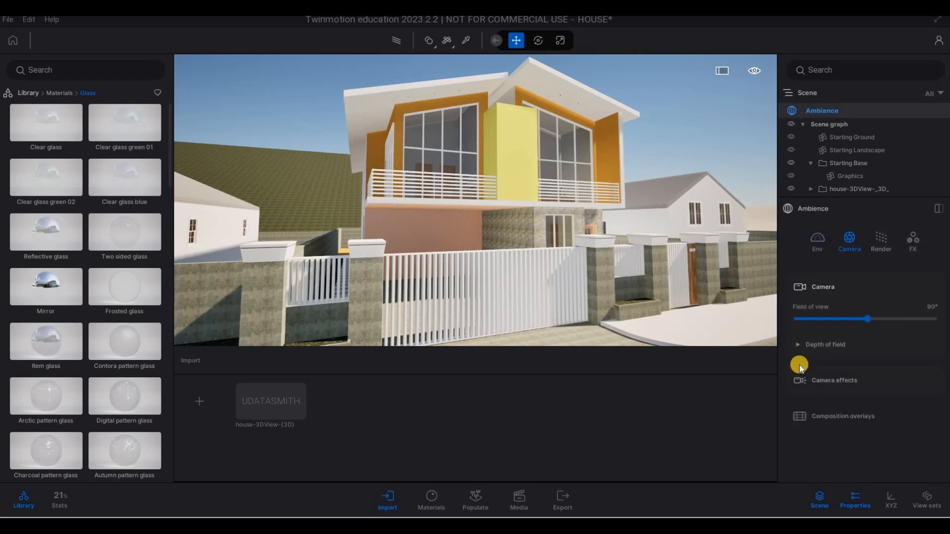
{"action": "left_click", "coordinate": [798, 344]}
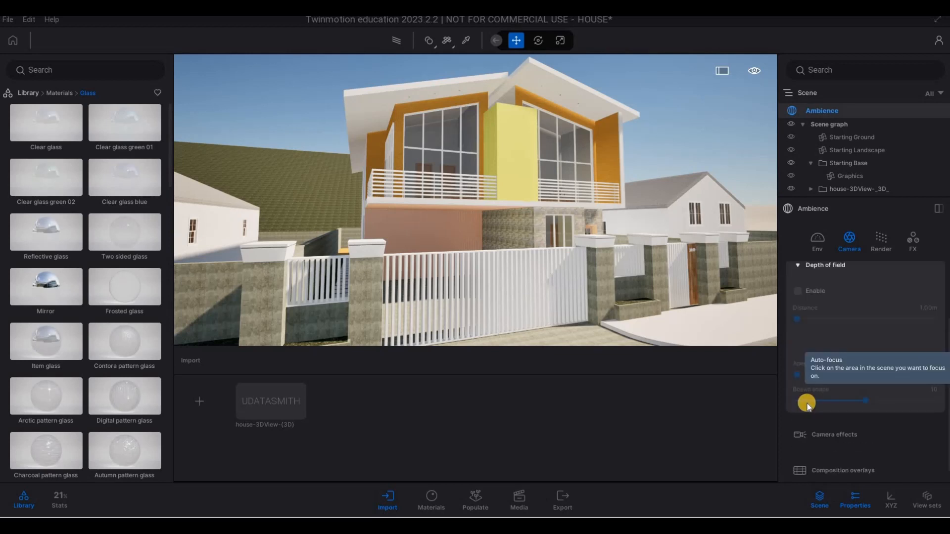
{"action": "left_click", "coordinate": [798, 437]}
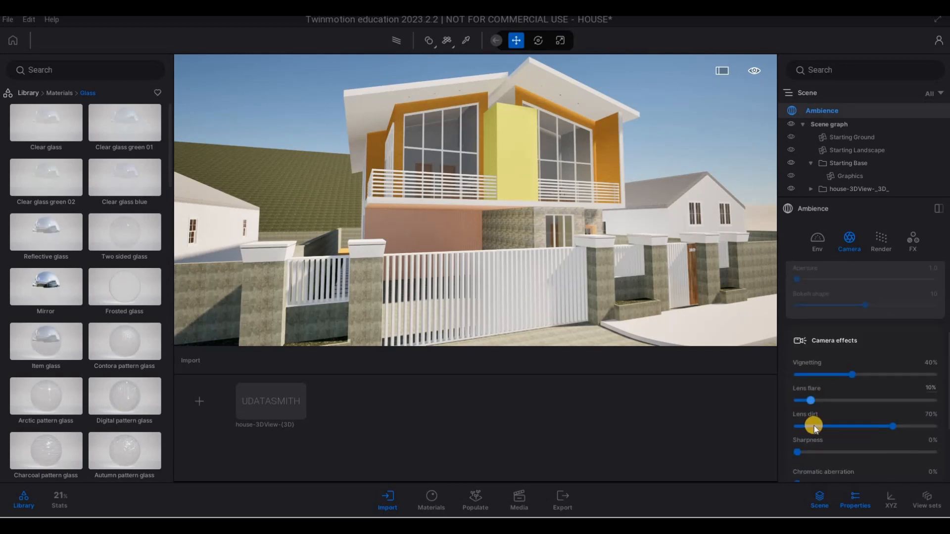
{"action": "scroll", "coordinate": [815, 426], "scroll_direction": "down", "scroll_amount": 3}
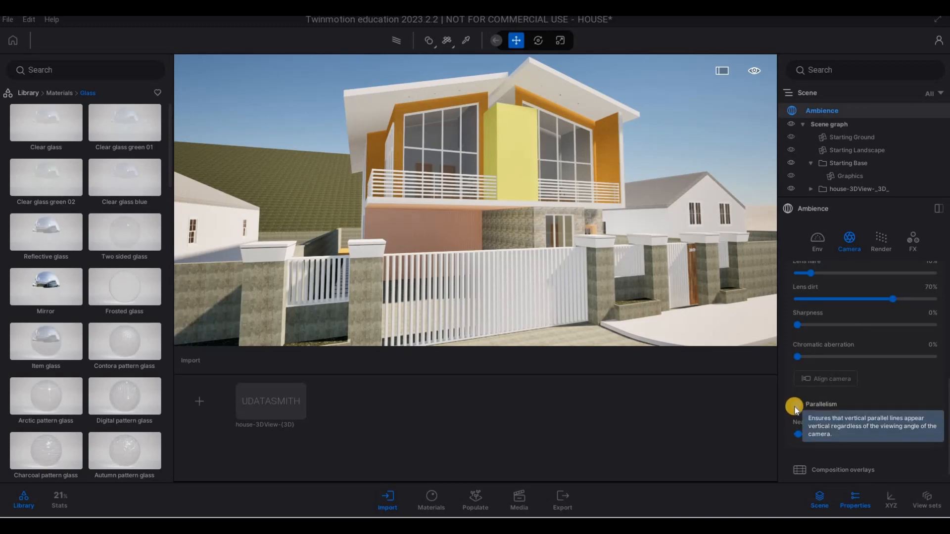
{"action": "left_click", "coordinate": [796, 409]}
Step: Examine the house and its neighbours from the street at several distances, heights and angles
{"action": "key", "text": "s"}
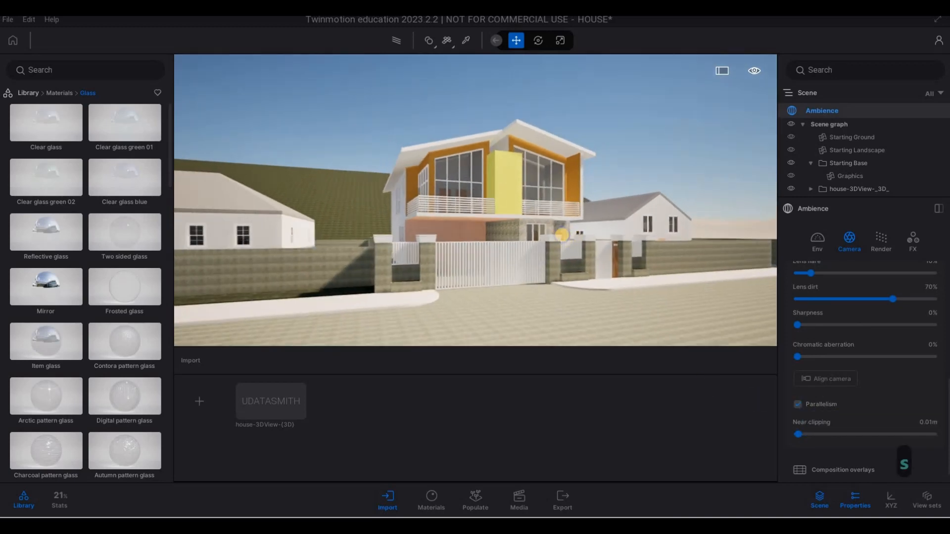
{"action": "key", "text": "d"}
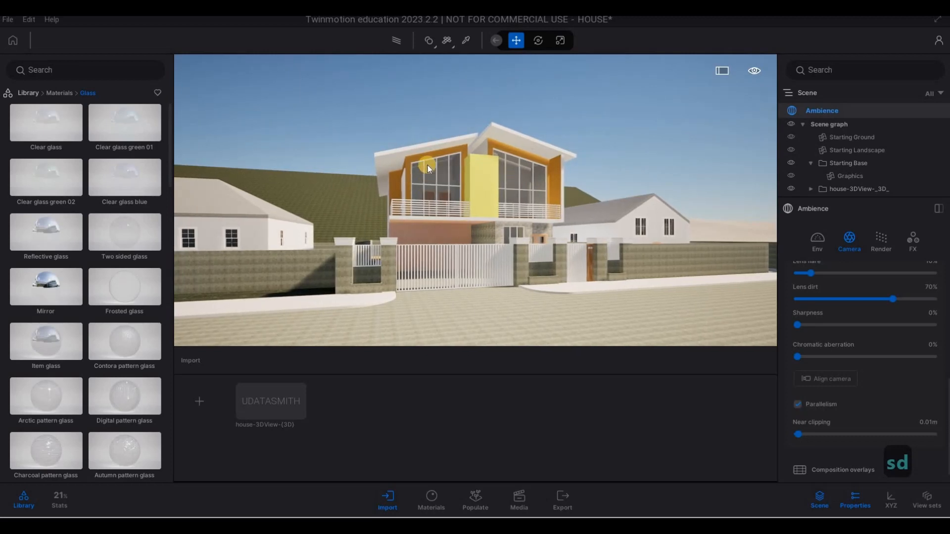
{"action": "key", "text": "a"}
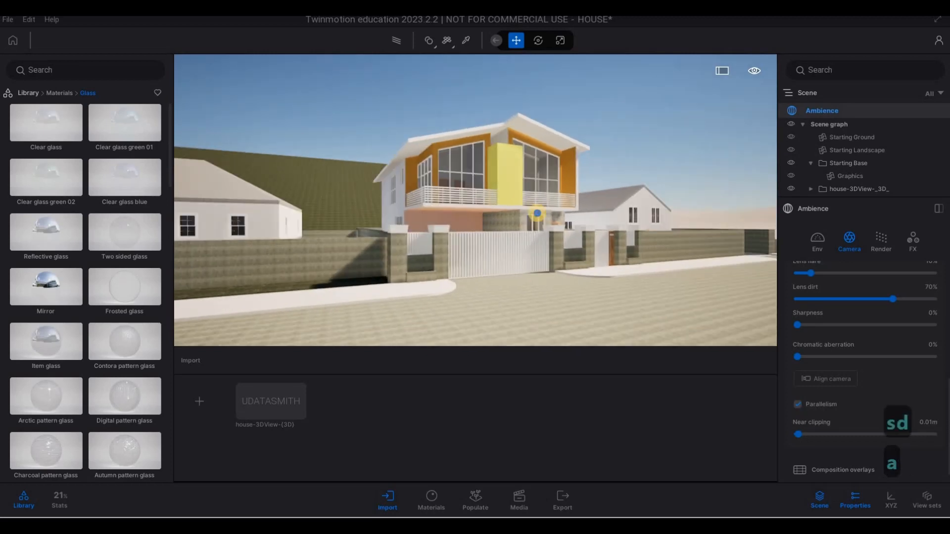
{"action": "key", "text": "w"}
{"action": "key", "text": "q"}
{"action": "key", "text": "w"}
{"action": "key", "text": "q"}
{"action": "key", "text": "e"}
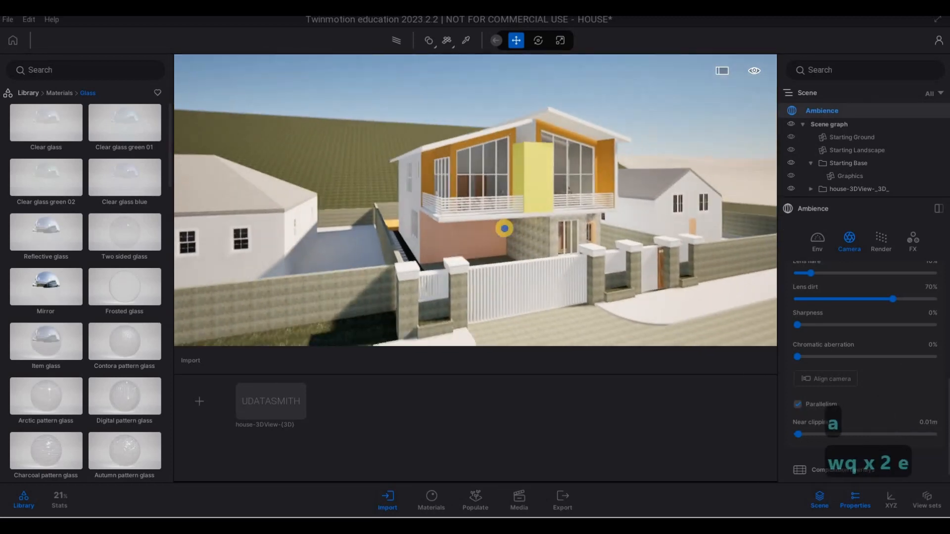
{"action": "key", "text": "s"}
{"action": "key", "text": "d"}
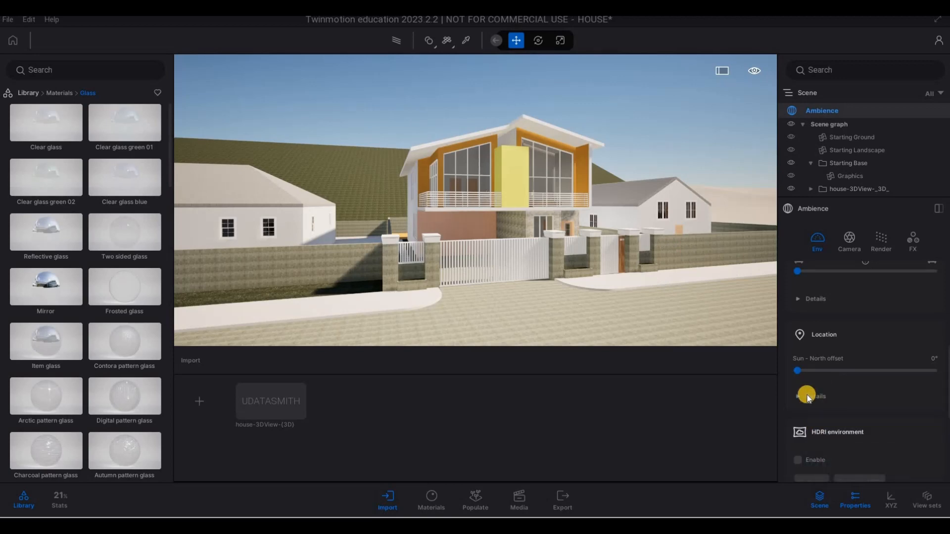
Step: Enable the HDRI environment in the Ambience environment settings, using the Backdrop HDRI mode
{"action": "scroll", "coordinate": [799, 406], "scroll_direction": "down", "scroll_amount": 1}
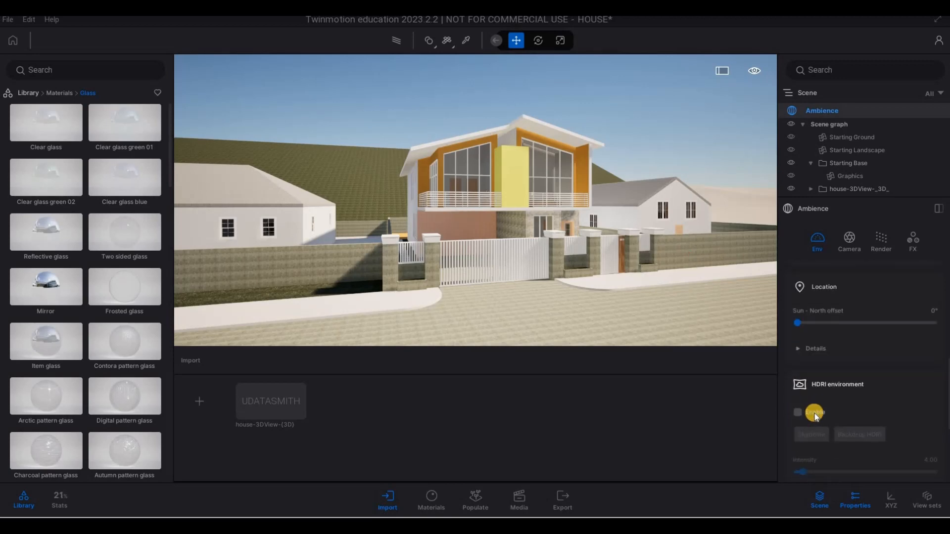
{"action": "left_click", "coordinate": [815, 414]}
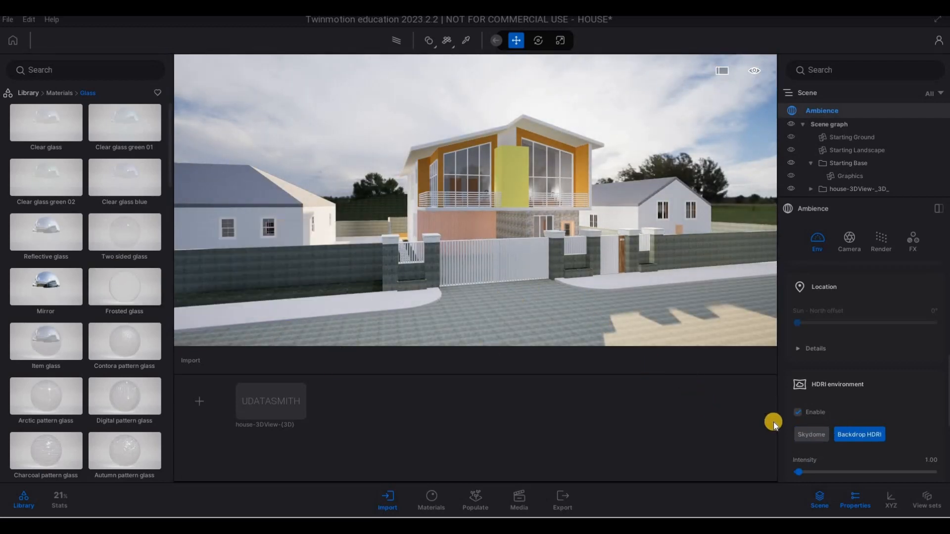
{"action": "scroll", "coordinate": [818, 296], "scroll_direction": "down", "scroll_amount": 2}
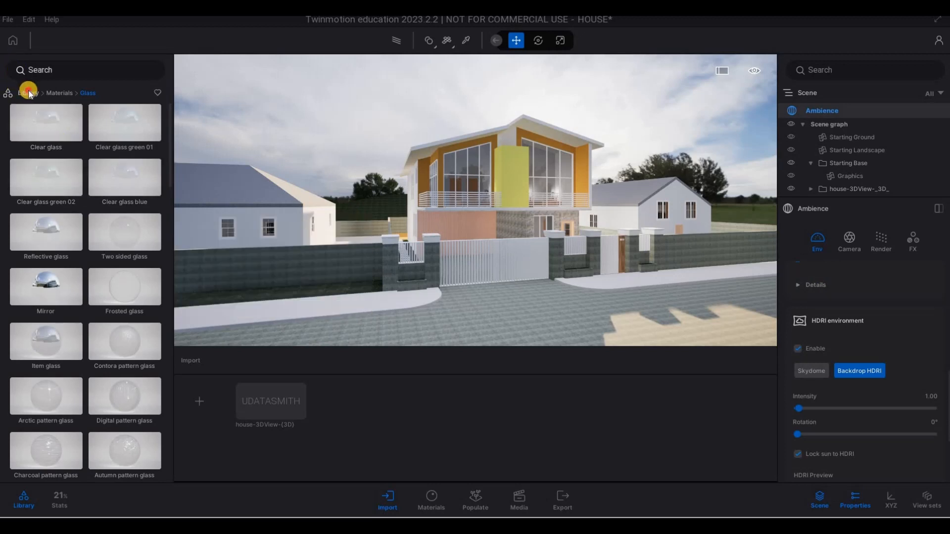
Step: Assign the outdoor HDRI environment Tiergarten from the library as the scene's backdrop
{"action": "left_click", "coordinate": [39, 253]}
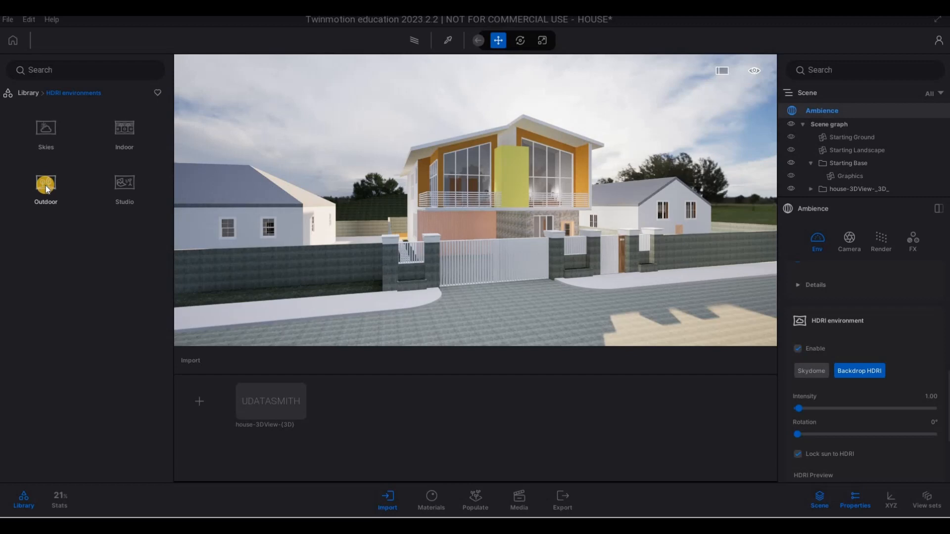
{"action": "left_click", "coordinate": [46, 196]}
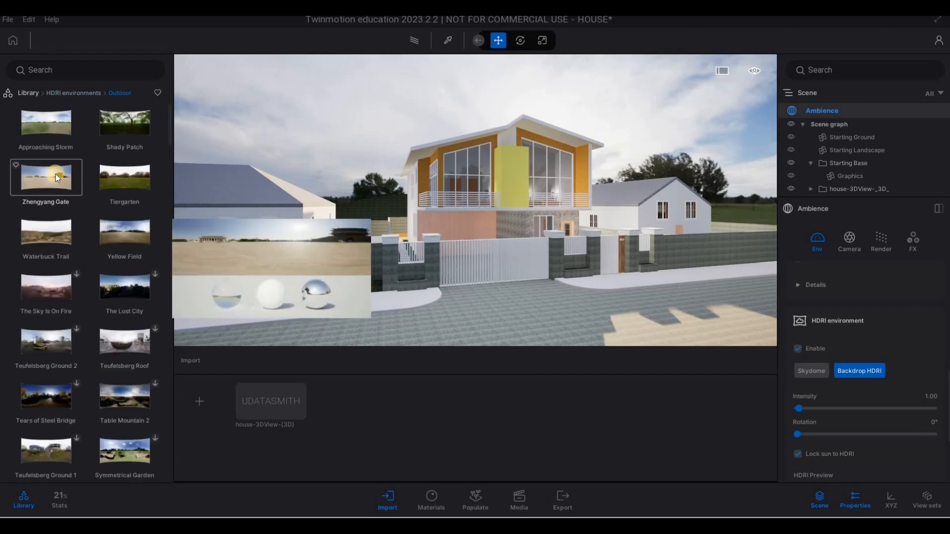
{"action": "left_click", "coordinate": [127, 191]}
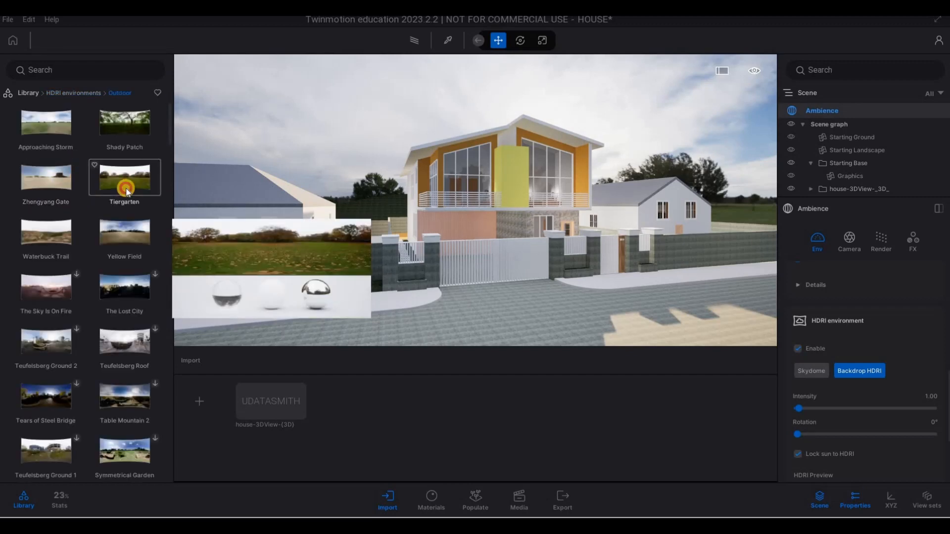
{"action": "left_click", "coordinate": [394, 228]}
{"action": "left_click", "coordinate": [616, 246]}
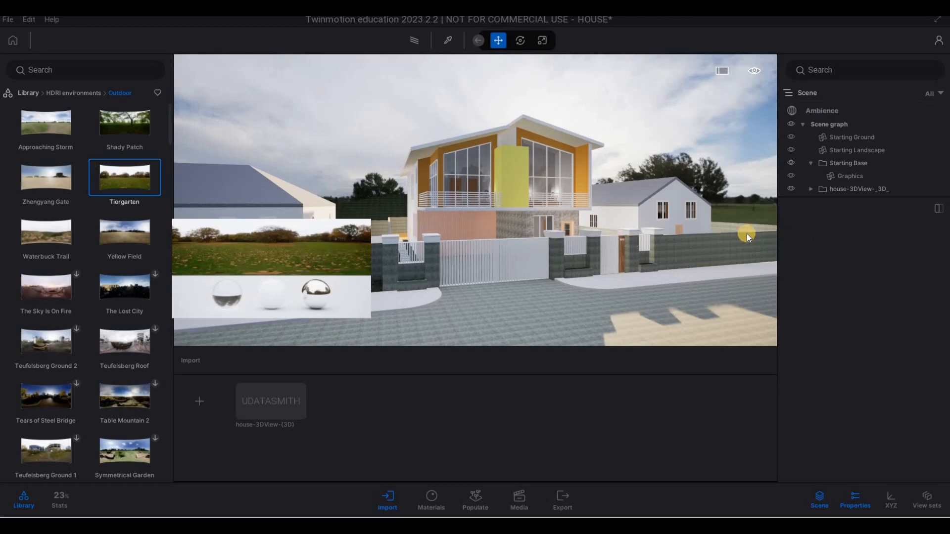
{"action": "left_click", "coordinate": [828, 108]}
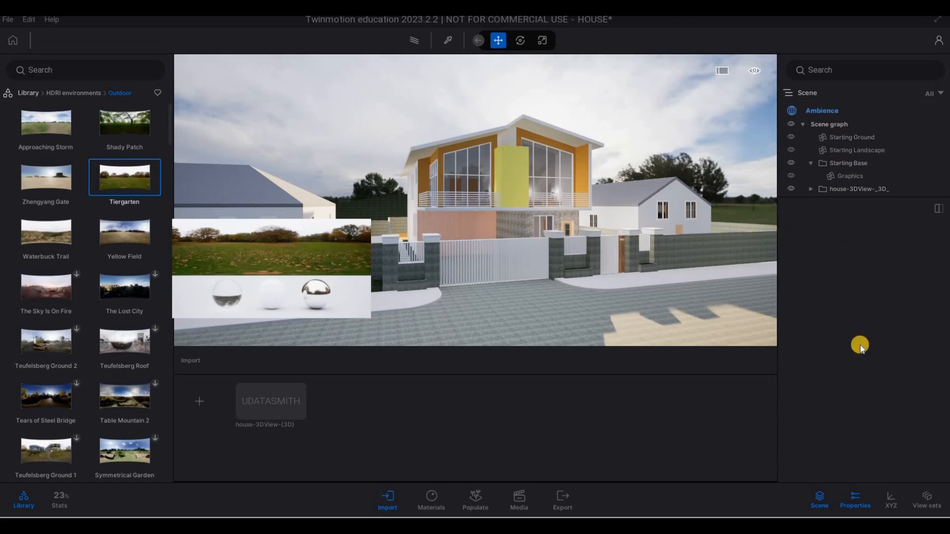
{"action": "left_click", "coordinate": [861, 365]}
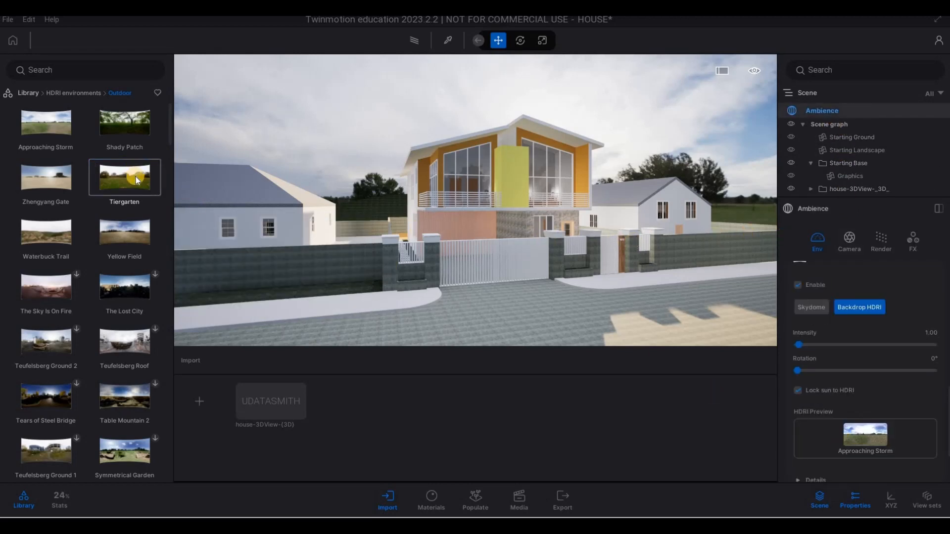
{"action": "left_click_drag", "start_coordinate": [137, 180], "coordinate": [850, 445]}
Step: Set the rotation of the Tiergarten backdrop to 248° while viewing the house from the street
{"action": "key", "text": "s"}
{"action": "key", "text": "d"}
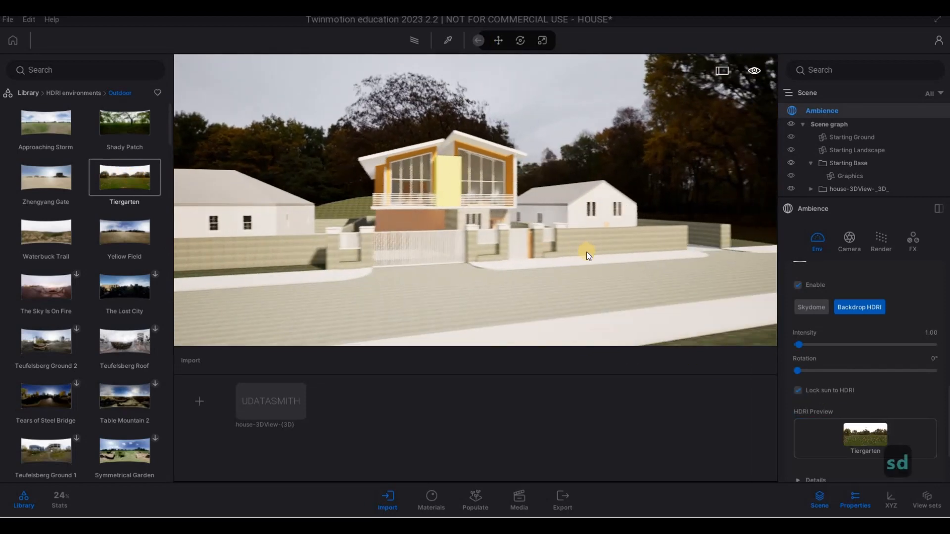
{"action": "key", "text": "a"}
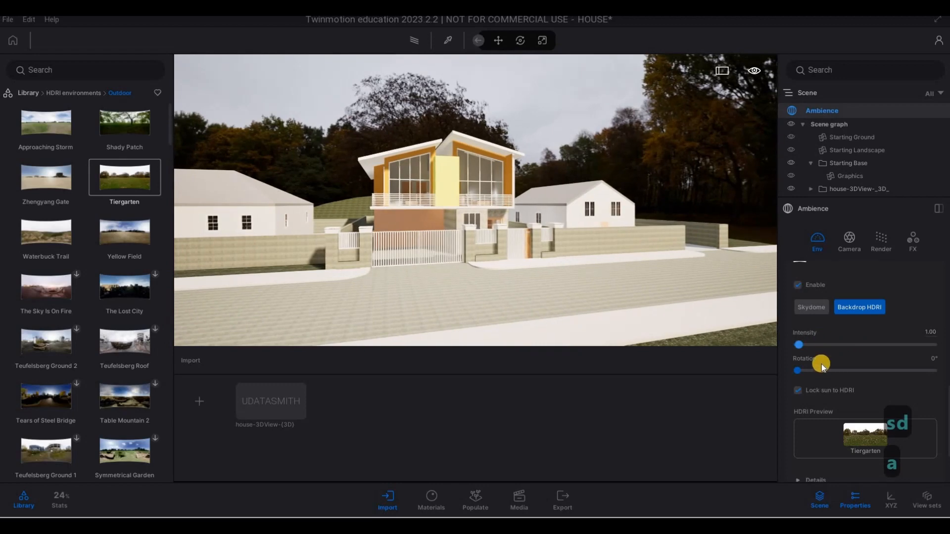
{"action": "left_click_drag", "start_coordinate": [804, 373], "coordinate": [891, 374]}
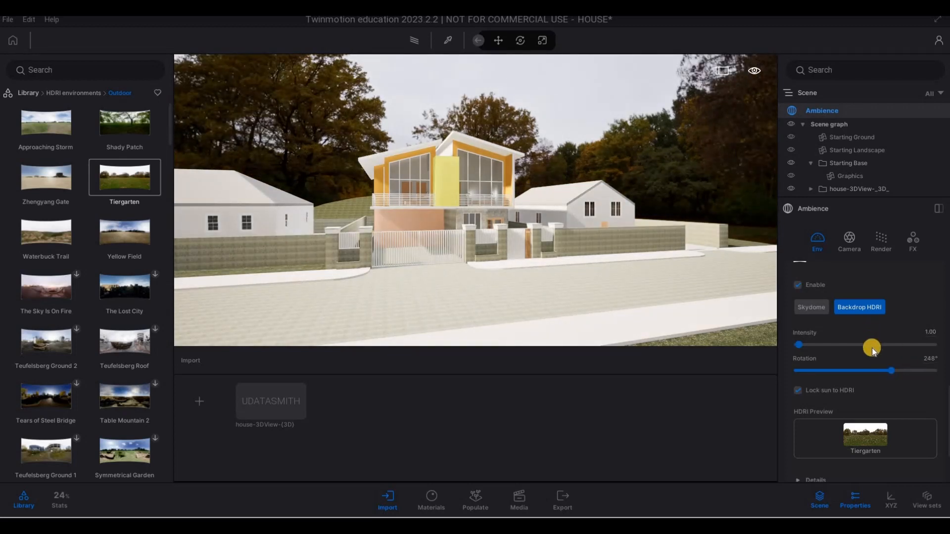
Step: Open the detailed positioning settings of the HDRI environment
{"action": "scroll", "coordinate": [872, 349], "scroll_direction": "up", "scroll_amount": 1}
{"action": "scroll", "coordinate": [864, 369], "scroll_direction": "down", "scroll_amount": 3}
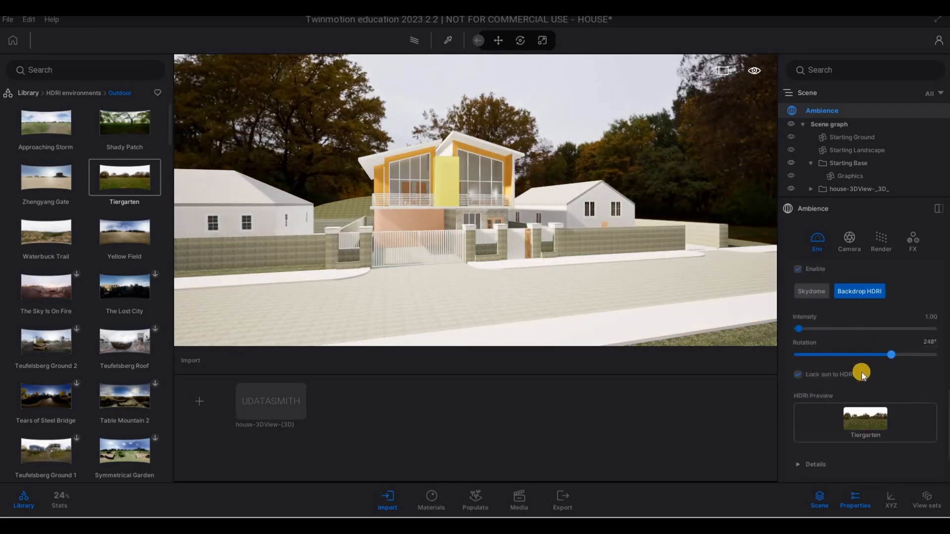
{"action": "left_click", "coordinate": [795, 436]}
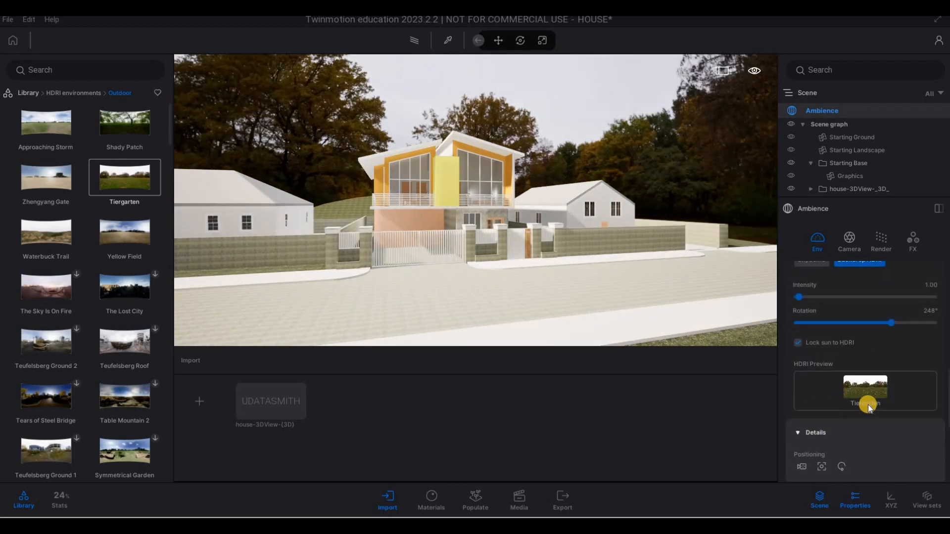
{"action": "scroll", "coordinate": [863, 402], "scroll_direction": "down", "scroll_amount": 3}
{"action": "scroll", "coordinate": [823, 381], "scroll_direction": "down", "scroll_amount": 2}
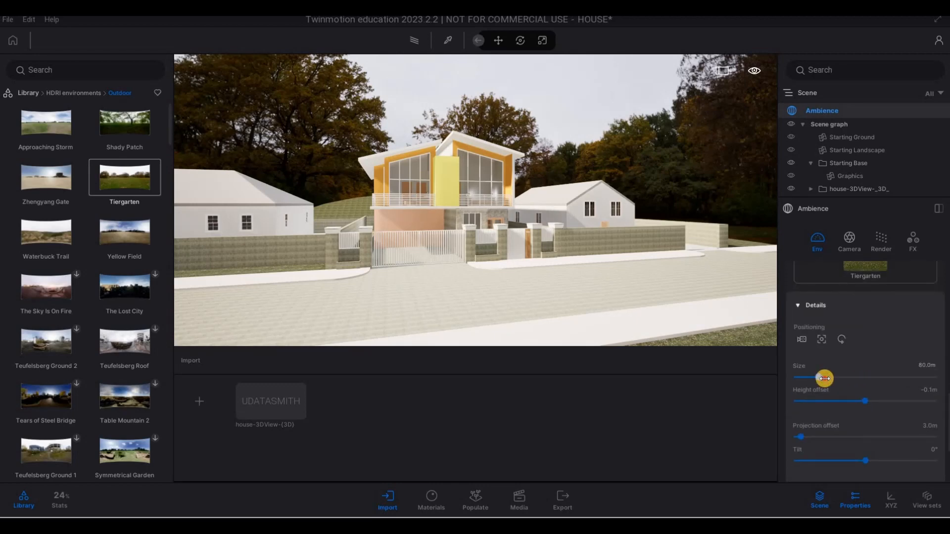
Step: Try a backdrop size of 125.4 m with a 0.05 m projection offset, and undo a trial tilt of -24°
{"action": "mouse_move", "coordinate": [825, 378]}
{"action": "left_mouse_down"}
{"action": "mouse_move", "coordinate": [809, 379]}
{"action": "mouse_move", "coordinate": [830, 377]}
{"action": "left_mouse_up"}
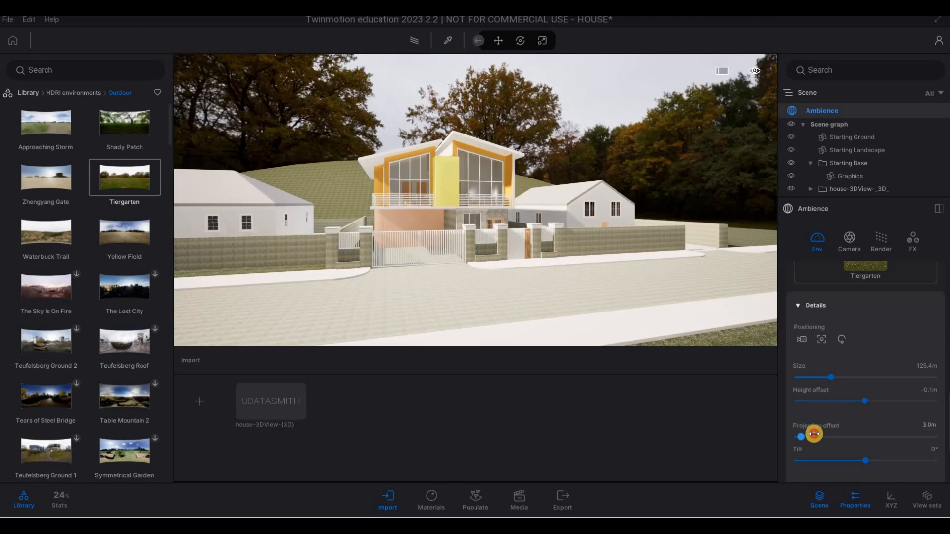
{"action": "left_click_drag", "start_coordinate": [814, 434], "coordinate": [759, 439]}
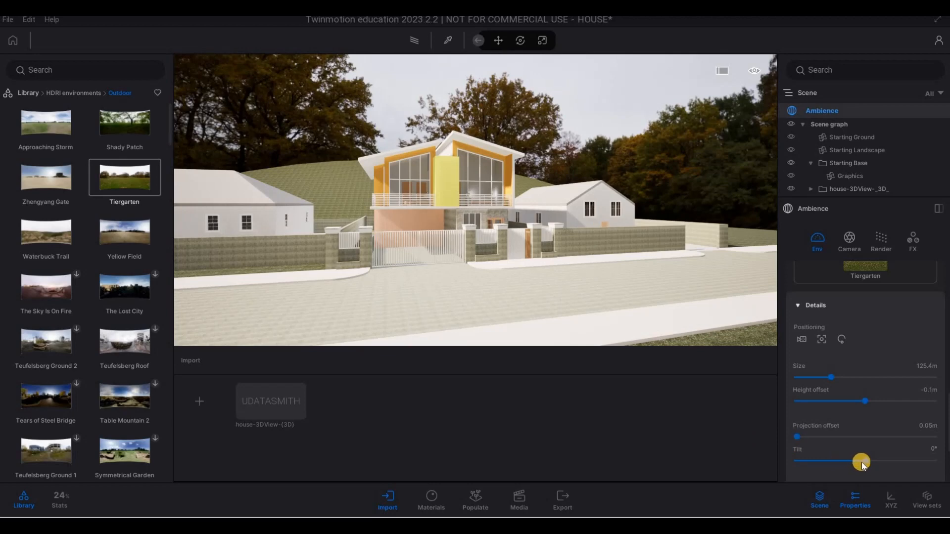
{"action": "left_click_drag", "start_coordinate": [844, 460], "coordinate": [846, 465]}
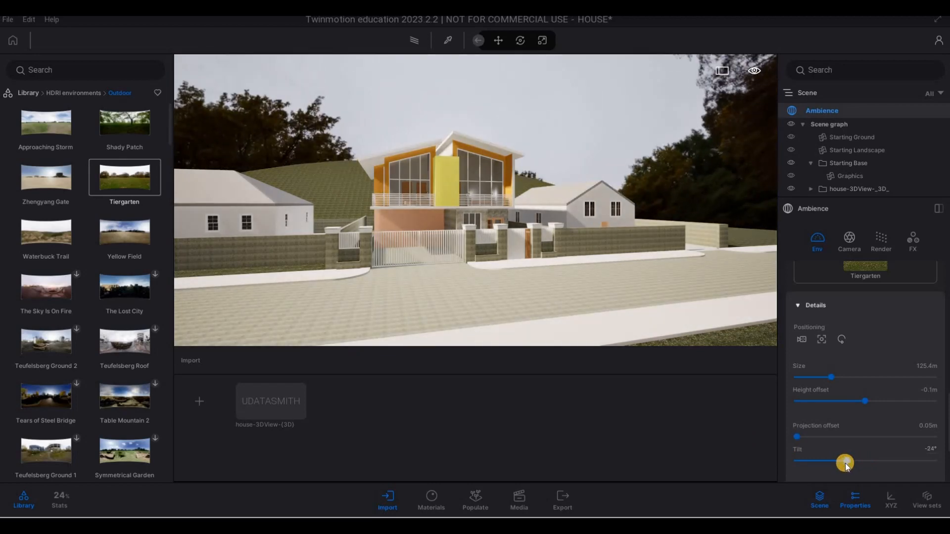
{"action": "key", "text": "ctrl+z"}
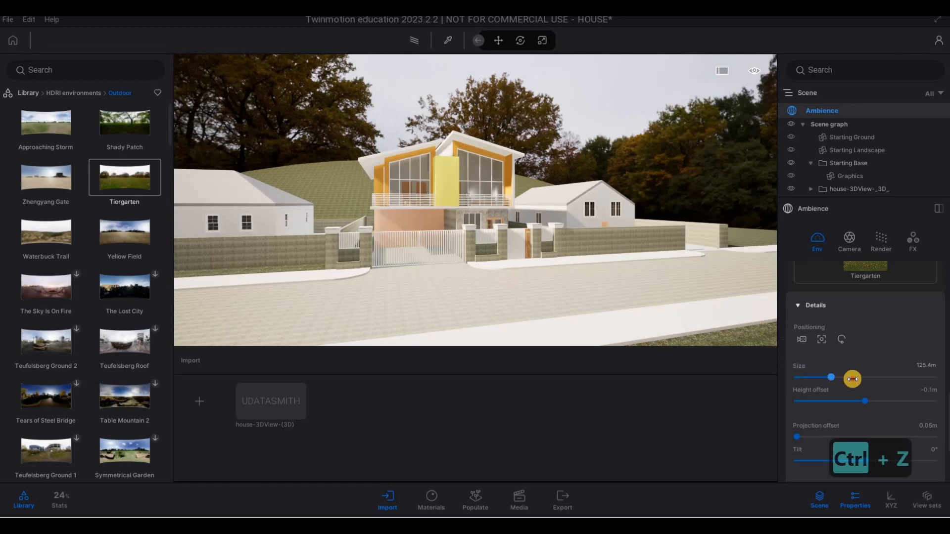
Step: Set the HDRI backdrop's size to 188.7 m and its projection offset to 1.1 m
{"action": "left_click_drag", "start_coordinate": [852, 379], "coordinate": [889, 391]}
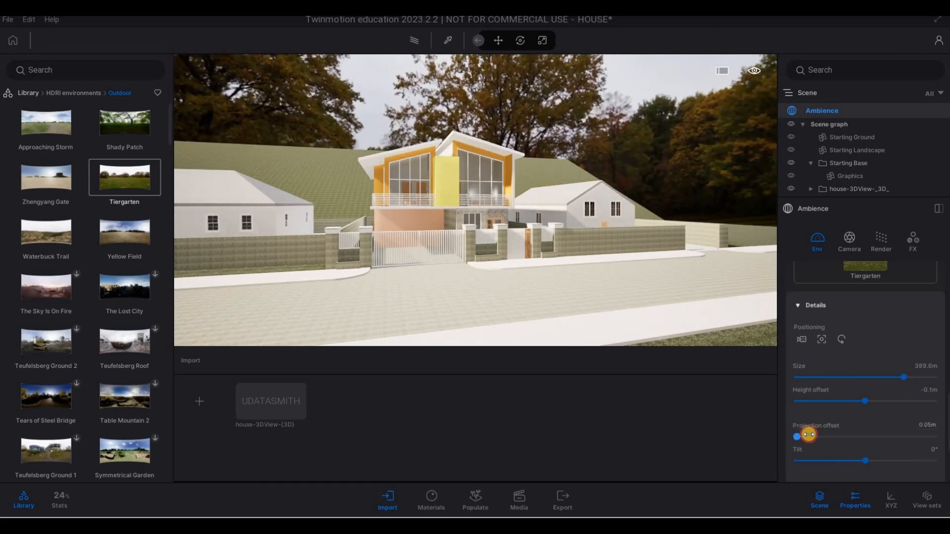
{"action": "left_click_drag", "start_coordinate": [826, 435], "coordinate": [798, 437]}
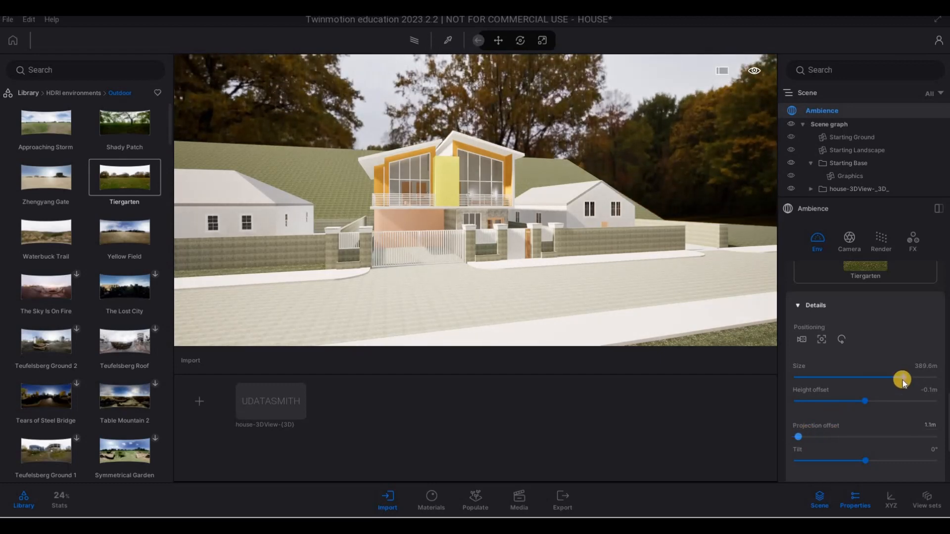
{"action": "left_click_drag", "start_coordinate": [903, 379], "coordinate": [849, 376]}
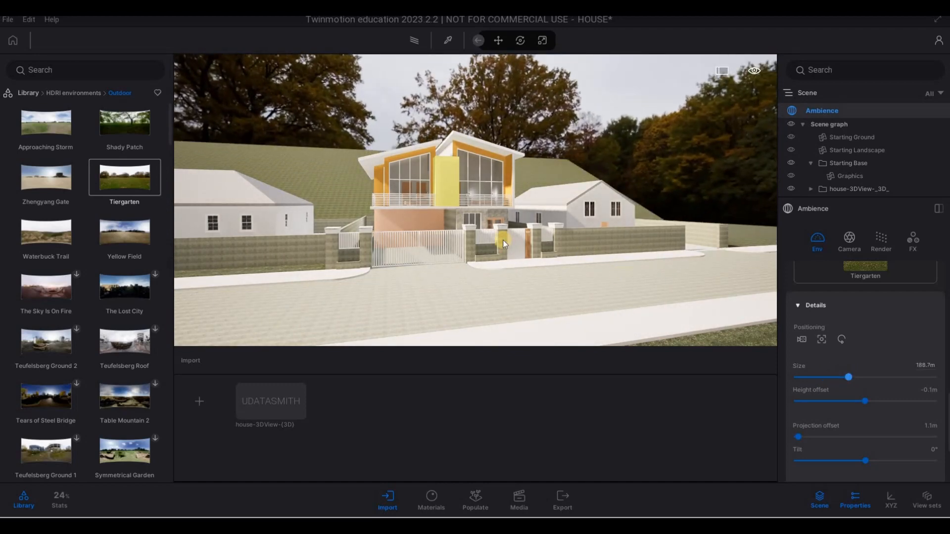
Step: Examine how the Tiergarten backdrop meets the street, lawn and neighbouring houses from several viewpoints
{"action": "key", "text": "s"}
{"action": "key", "text": "d"}
{"action": "key", "text": "w"}
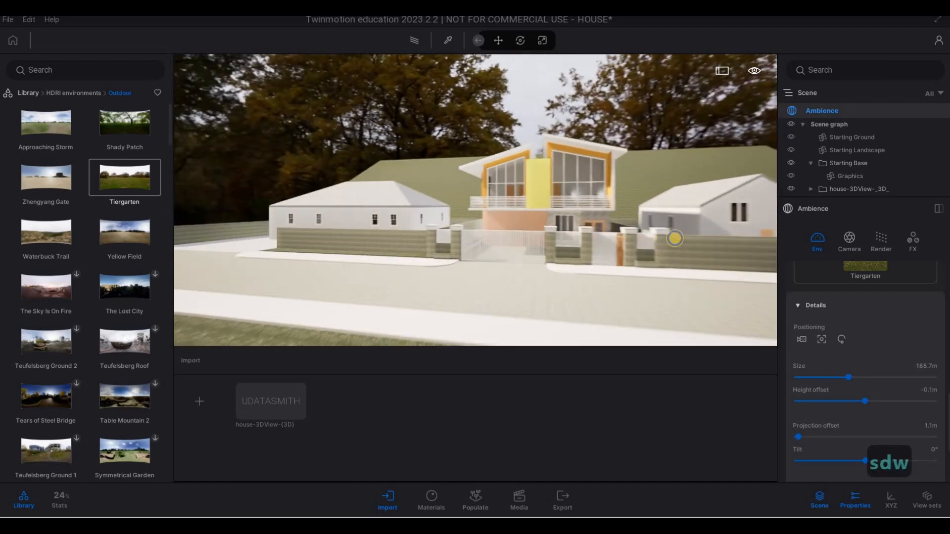
{"action": "key", "text": "a"}
{"action": "key", "text": "s"}
{"action": "key", "text": "d"}
{"action": "key", "text": "a"}
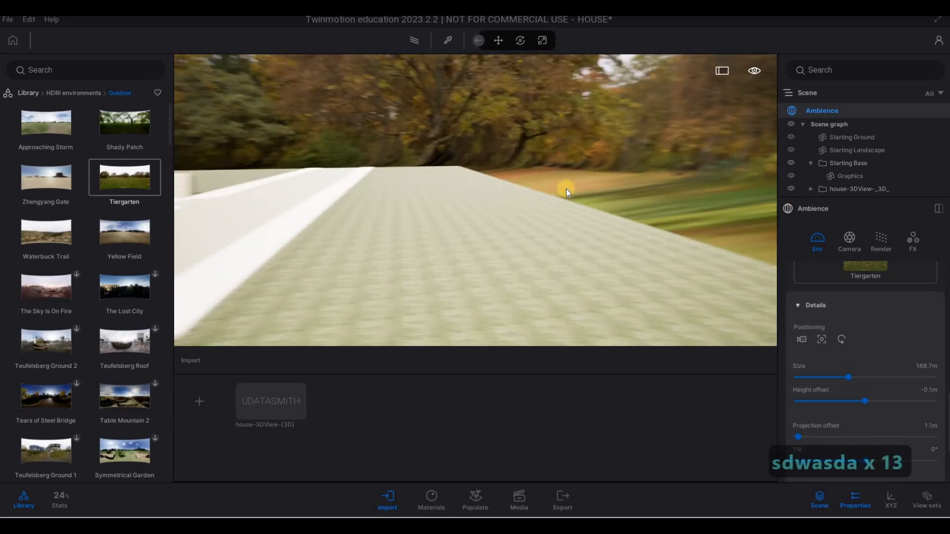
{"action": "key", "text": "d"}
{"action": "key", "text": "d"}
{"action": "key", "text": "d"}
{"action": "key", "text": "d"}
{"action": "key", "text": "d"}
{"action": "key", "text": "d"}
Step: Try the Shady Patch HDRI as the backdrop with its rotation set to 340°
{"action": "mouse_move", "coordinate": [69, 133]}
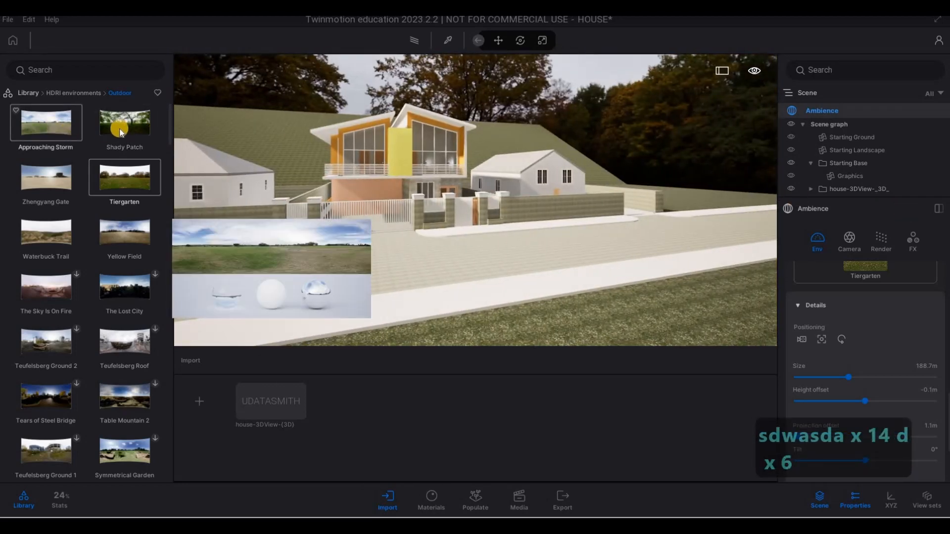
{"action": "left_click_drag", "start_coordinate": [774, 273], "coordinate": [680, 271]}
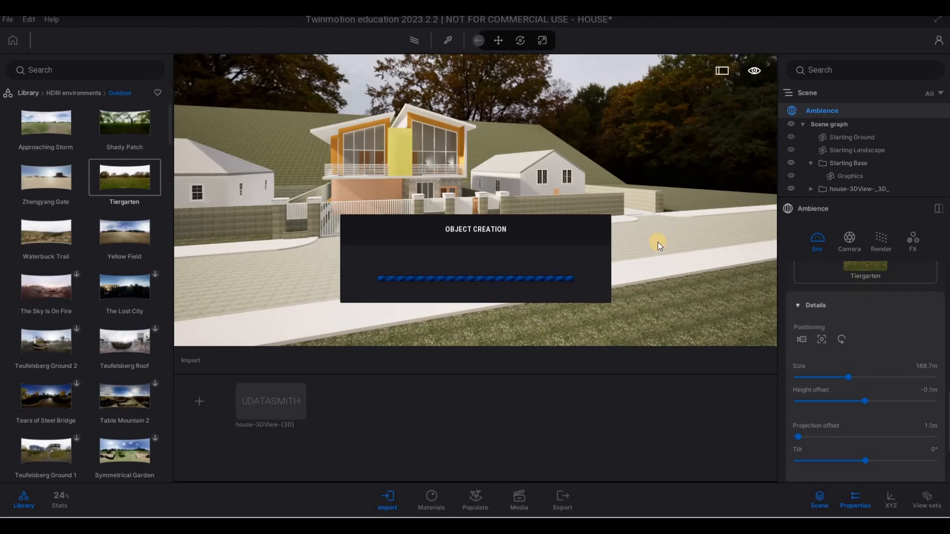
{"action": "key", "text": "F1"}
{"action": "key", "text": "F1"}
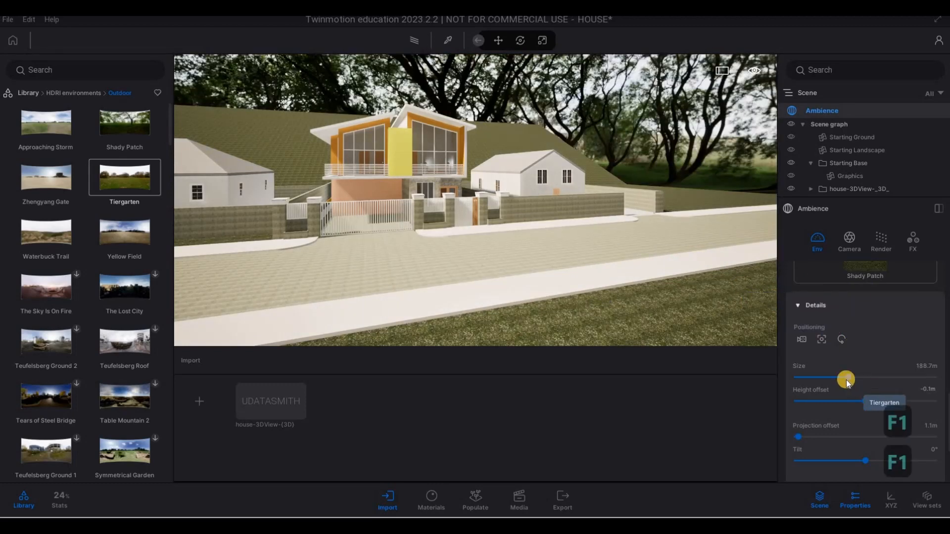
{"action": "scroll", "coordinate": [829, 418], "scroll_direction": "down", "scroll_amount": 2}
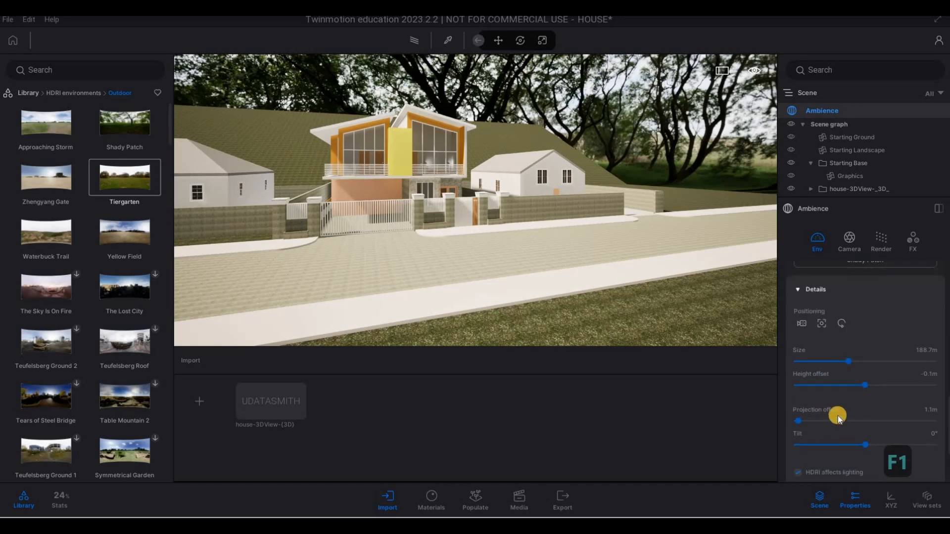
{"action": "scroll", "coordinate": [836, 415], "scroll_direction": "up", "scroll_amount": 10}
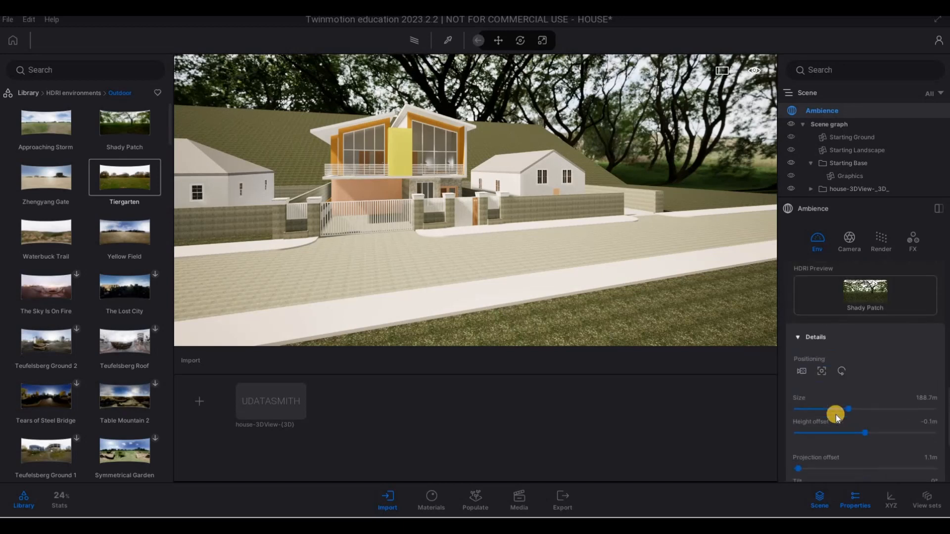
{"action": "left_click_drag", "start_coordinate": [881, 323], "coordinate": [926, 322]}
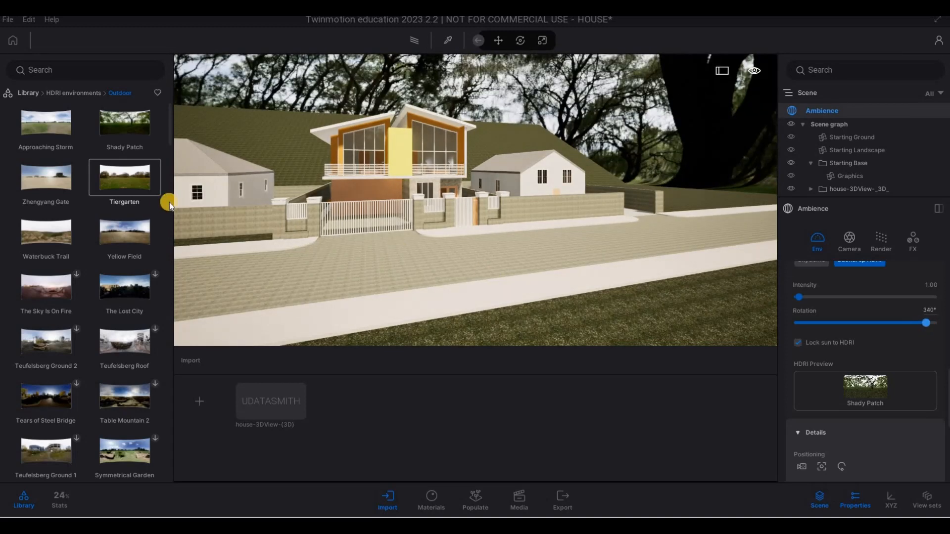
Step: Replace the backdrop with the Approaching Storm HDRI and set its rotation to 126°
{"action": "left_click_drag", "start_coordinate": [294, 206], "coordinate": [855, 387]}
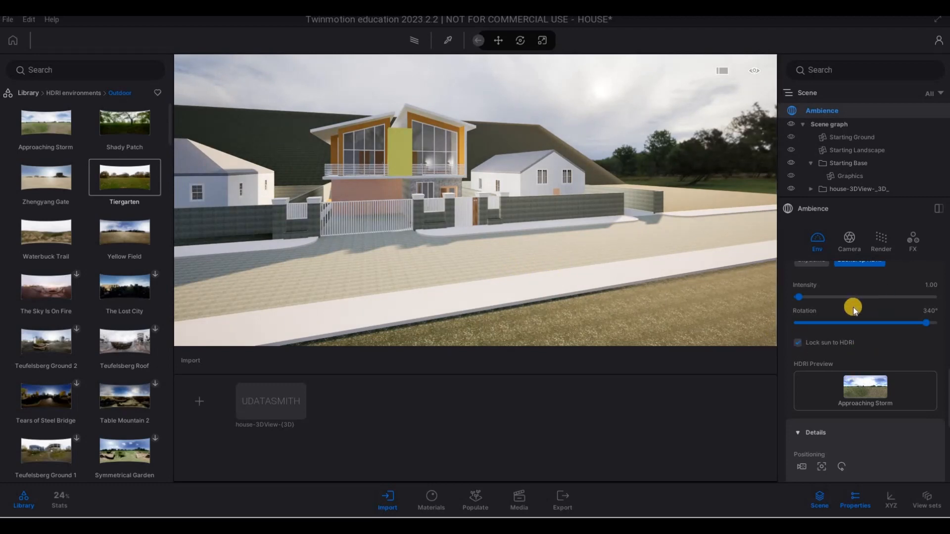
{"action": "left_click_drag", "start_coordinate": [889, 321], "coordinate": [862, 322]}
{"action": "key", "text": "w"}
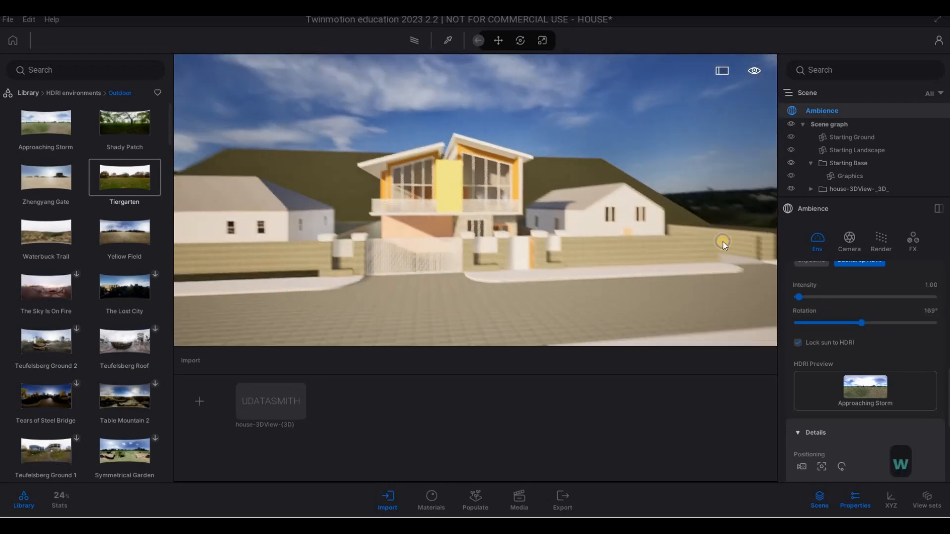
{"action": "key", "text": "a"}
{"action": "key", "text": "s"}
{"action": "left_click_drag", "start_coordinate": [855, 322], "coordinate": [845, 323]}
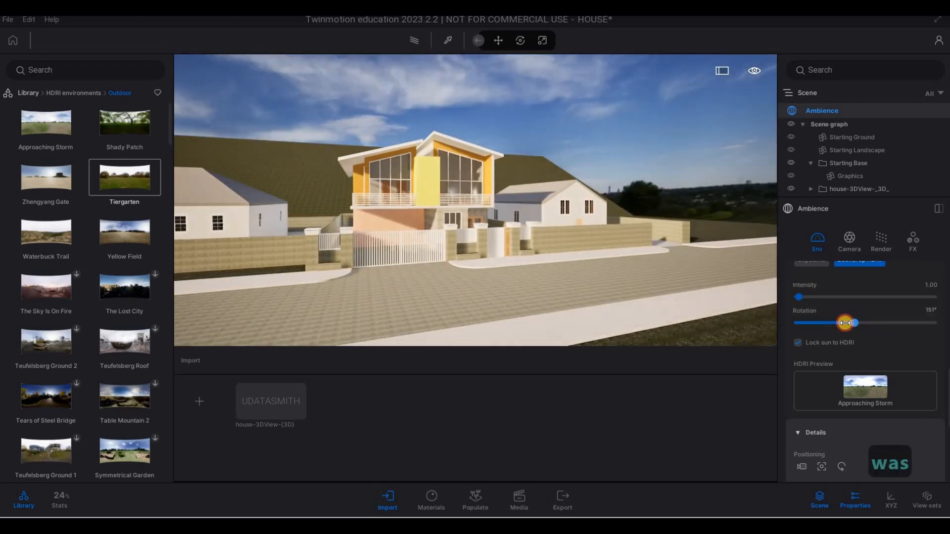
Step: Examine the house front and its neighbours against the Approaching Storm sky from several street-level angles
{"action": "key", "text": "d"}
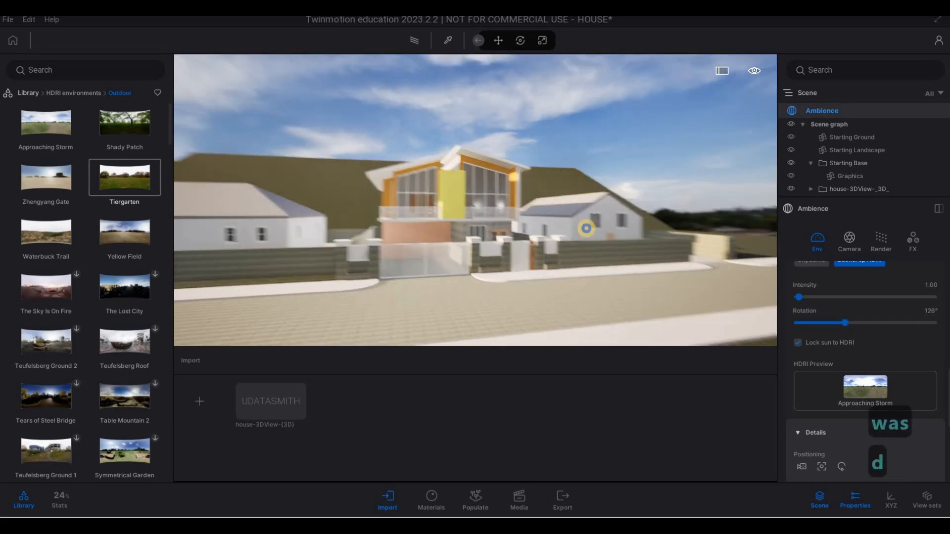
{"action": "key", "text": "a"}
{"action": "right_click_drag", "start_coordinate": [436, 241], "coordinate": [432, 177]}
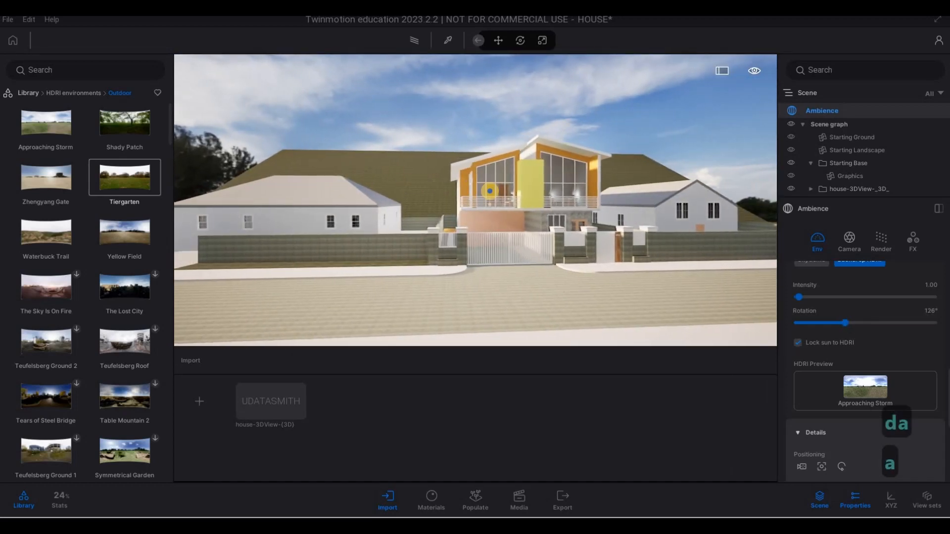
{"action": "key", "text": "a"}
{"action": "key", "text": "a"}
{"action": "key", "text": "w"}
{"action": "right_click_drag", "start_coordinate": [457, 187], "coordinate": [370, 184]}
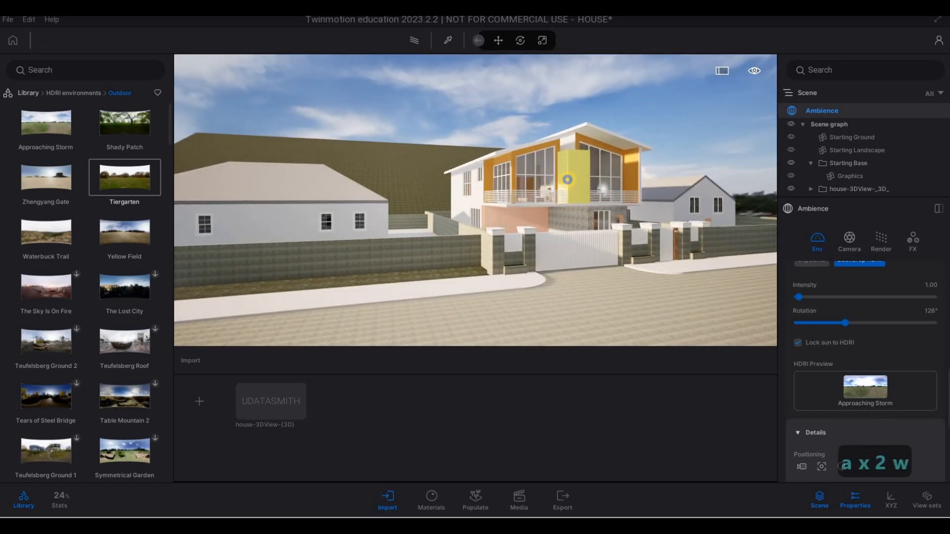
{"action": "mouse_move", "coordinate": [589, 189]}
{"action": "right_mouse_down"}
{"action": "mouse_move", "coordinate": [609, 195]}
{"action": "mouse_move", "coordinate": [584, 188]}
{"action": "right_mouse_up"}
{"action": "key", "text": "a"}
{"action": "key", "text": "a"}
{"action": "key", "text": "d"}
{"action": "key", "text": "d"}
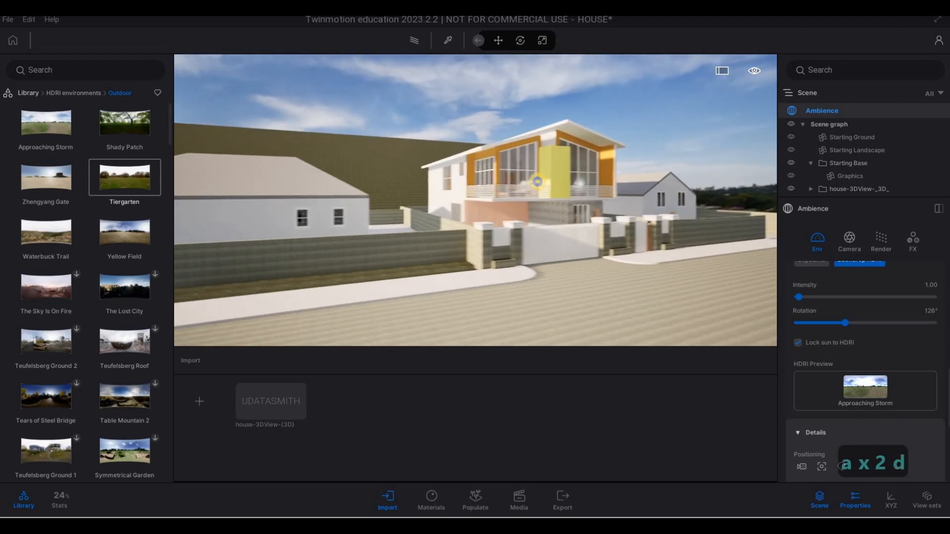
{"action": "key", "text": "w"}
{"action": "key", "text": "d"}
{"action": "key", "text": "w"}
{"action": "key", "text": "d"}
{"action": "key", "text": "w"}
{"action": "key", "text": "a"}
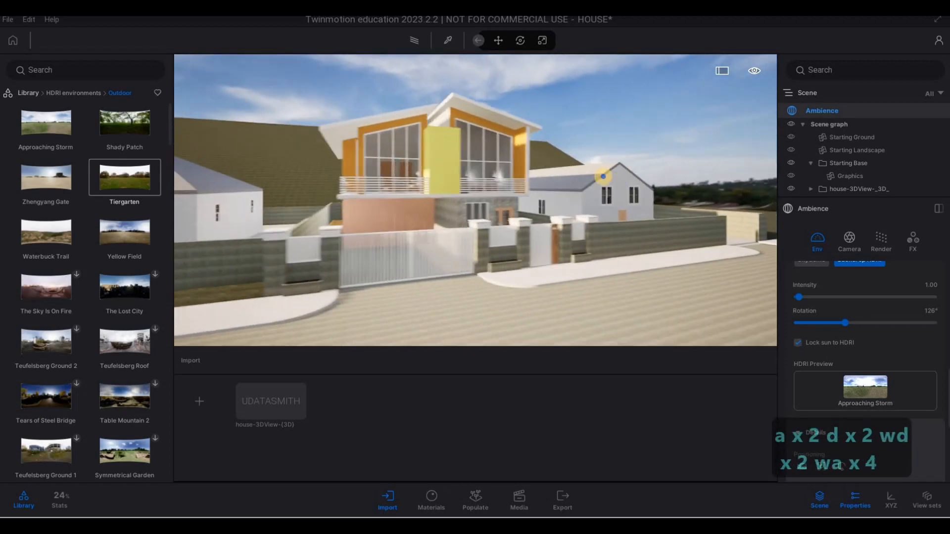
{"action": "key", "text": "s"}
{"action": "key", "text": "d"}
{"action": "key", "text": "a"}
{"action": "right_click_drag", "start_coordinate": [568, 172], "coordinate": [318, 147]}
{"action": "key", "text": "e"}
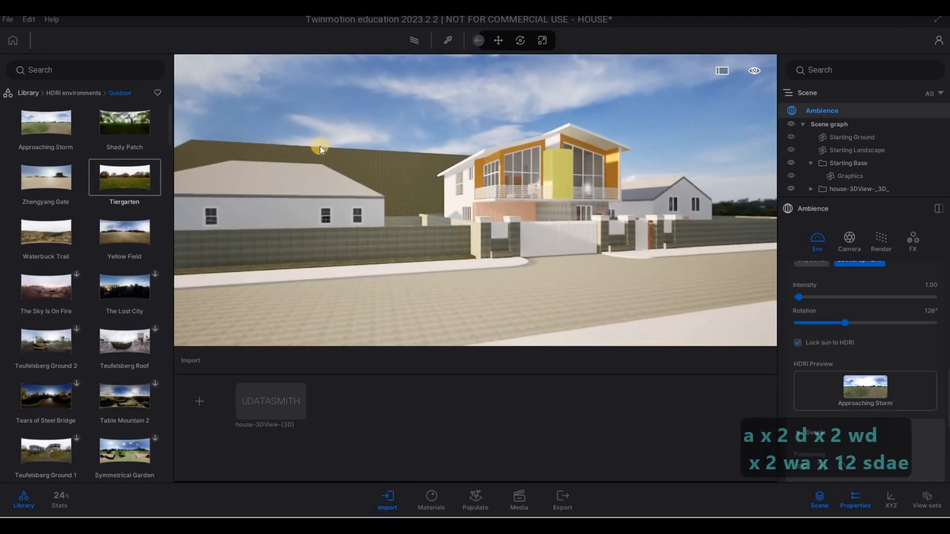
{"action": "key", "text": "q"}
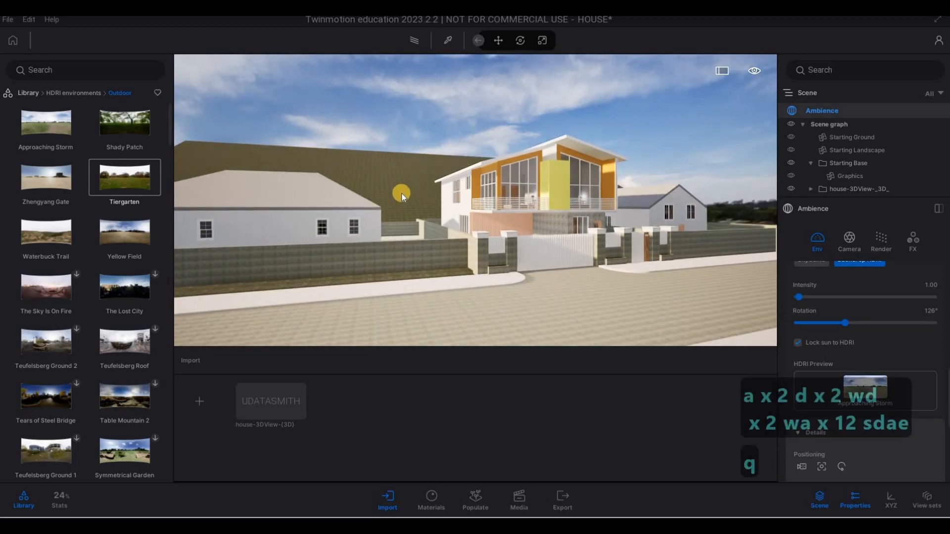
{"action": "key", "text": "d"}
{"action": "key", "text": "w"}
{"action": "key", "text": "e"}
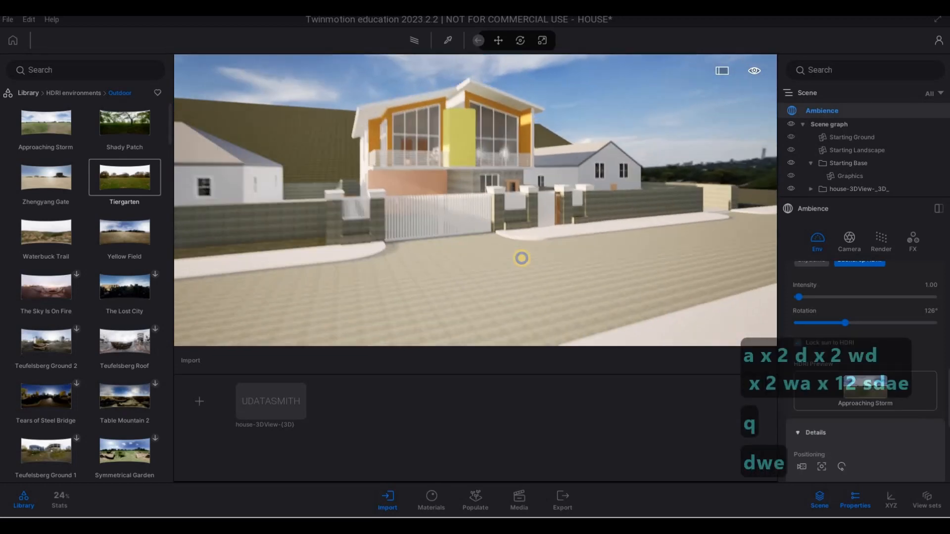
{"action": "key", "text": "w"}
{"action": "key", "text": "q"}
{"action": "key", "text": "s"}
{"action": "key", "text": "d"}
{"action": "key", "text": "d"}
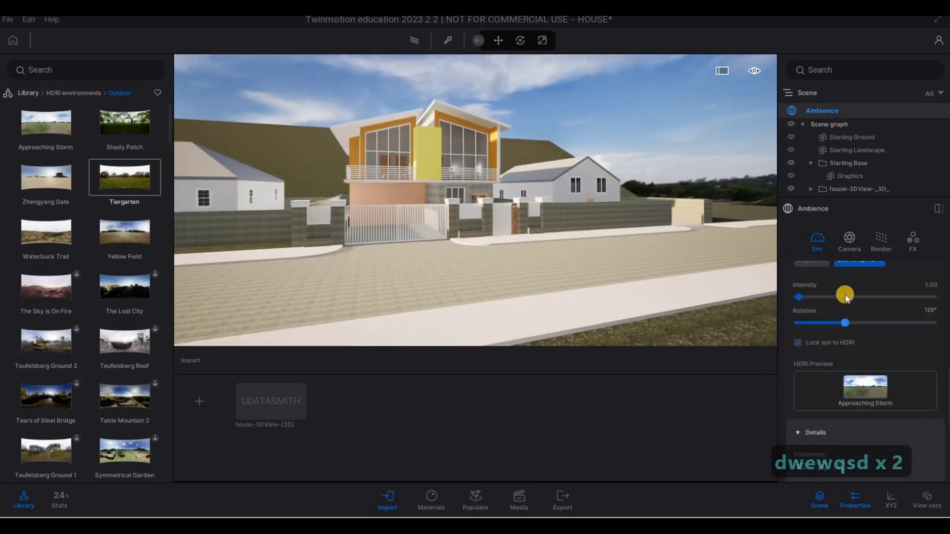
Step: Review the ambience's camera settings, including field of view and depth of field, and its render settings
{"action": "scroll", "coordinate": [845, 295], "scroll_direction": "up", "scroll_amount": 5}
{"action": "left_click", "coordinate": [852, 250]}
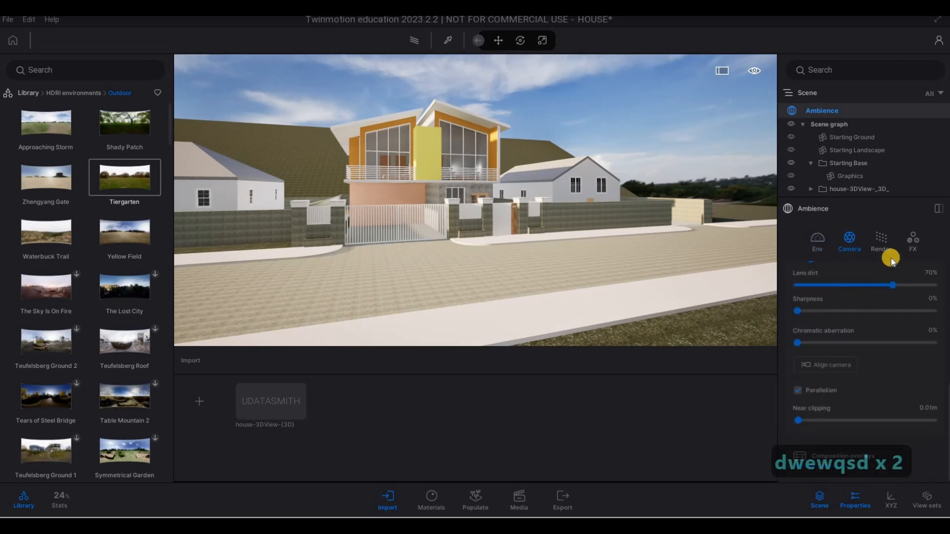
{"action": "scroll", "coordinate": [880, 321], "scroll_direction": "down", "scroll_amount": 5}
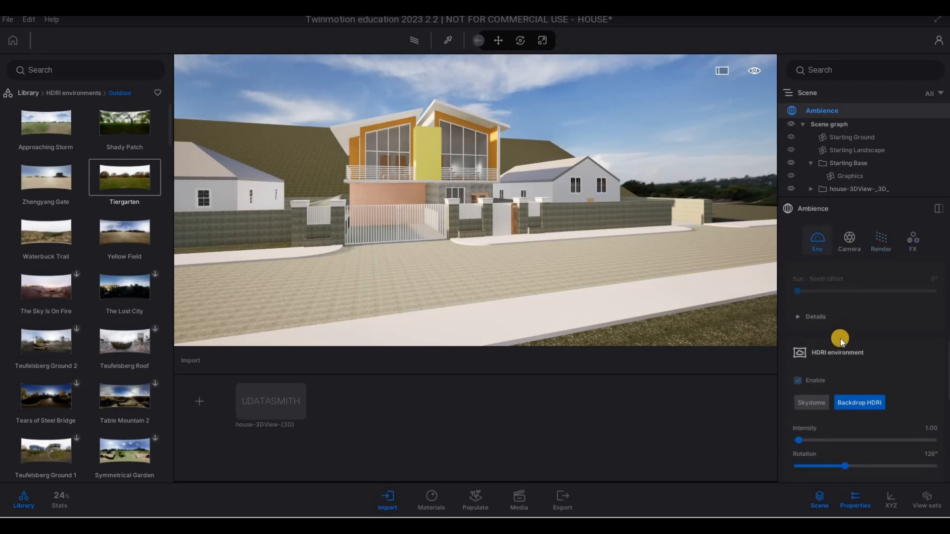
{"action": "left_click", "coordinate": [850, 243]}
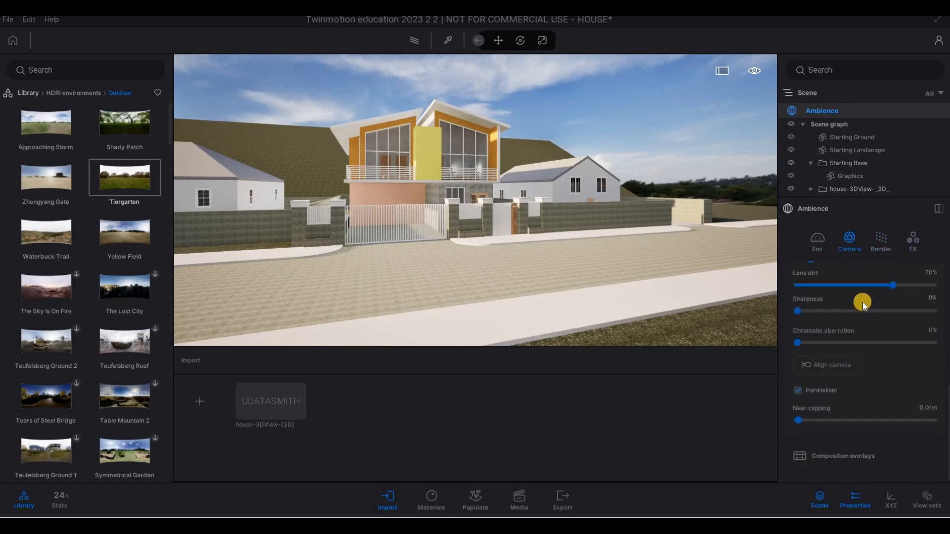
{"action": "scroll", "coordinate": [862, 301], "scroll_direction": "up", "scroll_amount": 5}
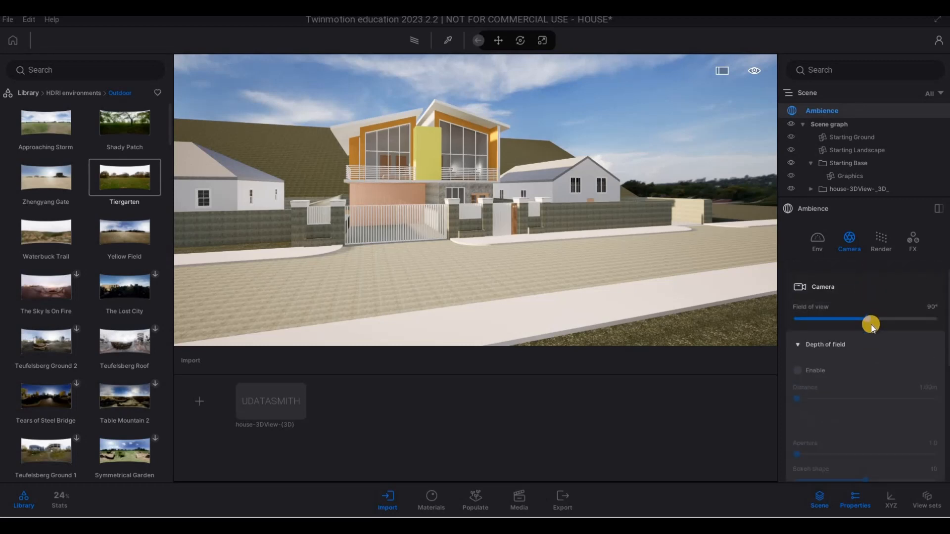
{"action": "scroll", "coordinate": [871, 325], "scroll_direction": "down", "scroll_amount": 5}
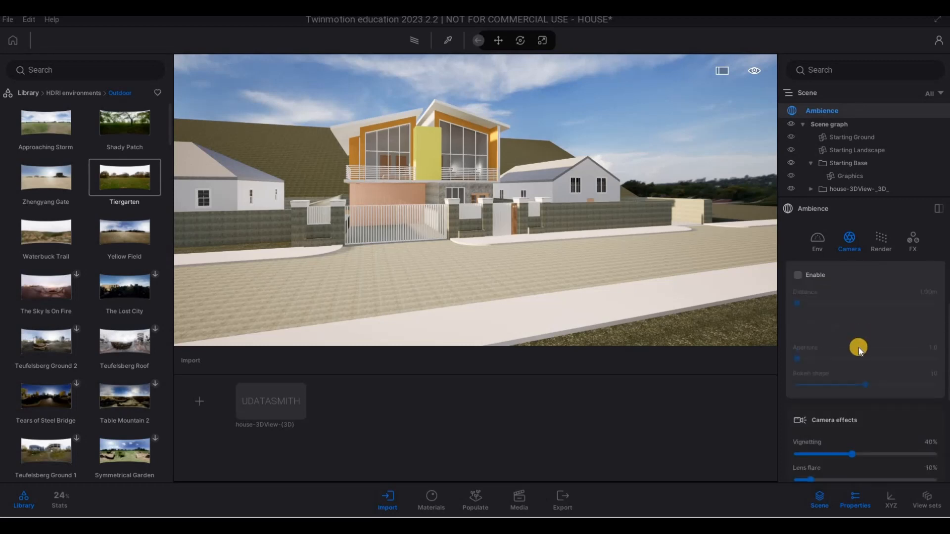
{"action": "left_click", "coordinate": [883, 252]}
{"action": "scroll", "coordinate": [863, 321], "scroll_direction": "up", "scroll_amount": 2}
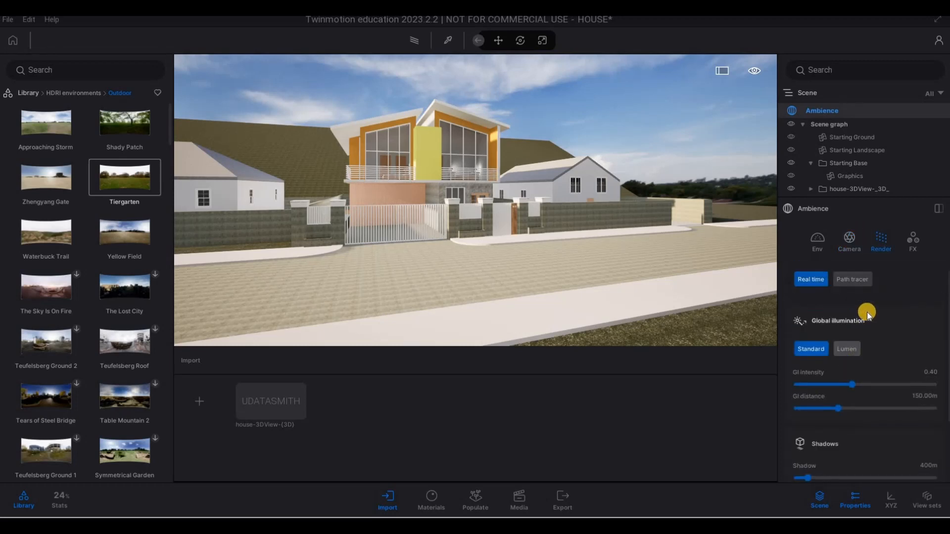
Step: Apply the Blue Tint colour gradient in the ambience's colour grading effects
{"action": "left_click", "coordinate": [910, 242]}
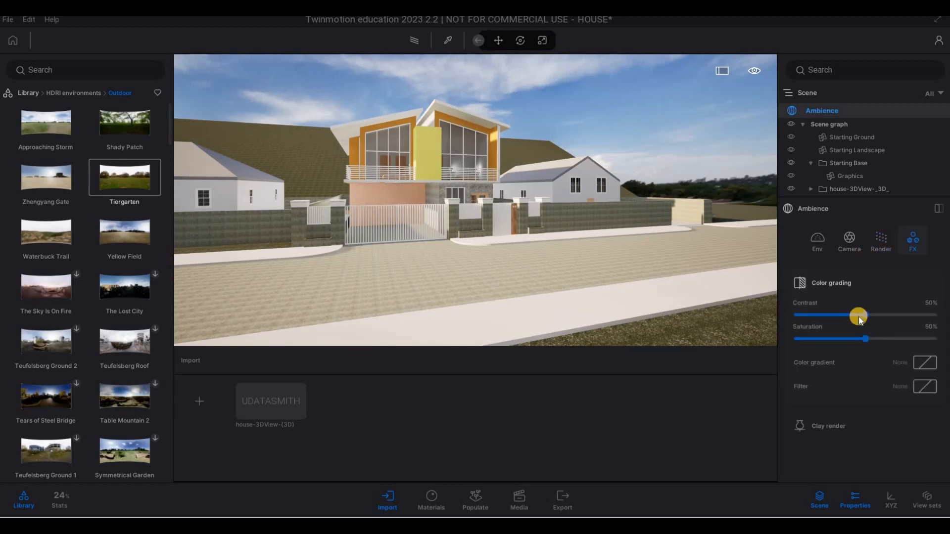
{"action": "left_click", "coordinate": [921, 363]}
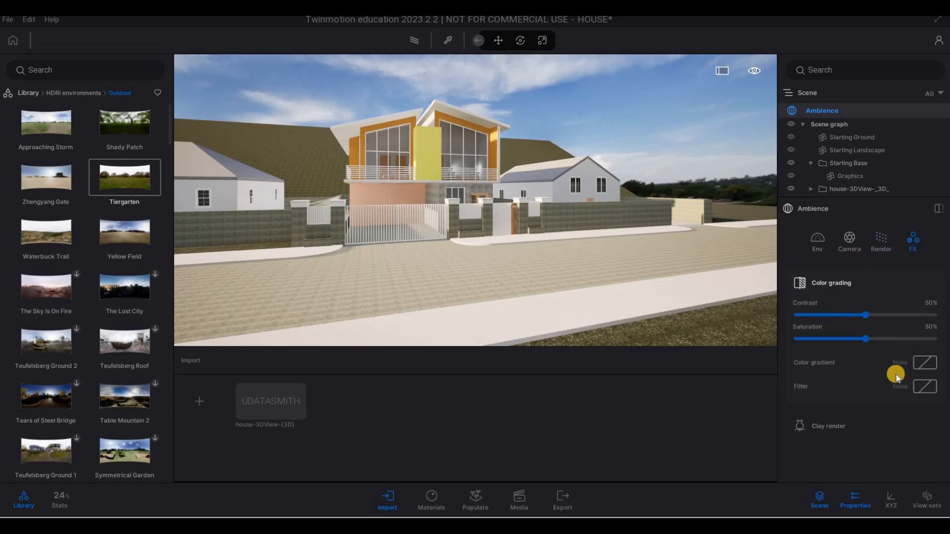
{"action": "scroll", "coordinate": [868, 297], "scroll_direction": "down", "scroll_amount": 5}
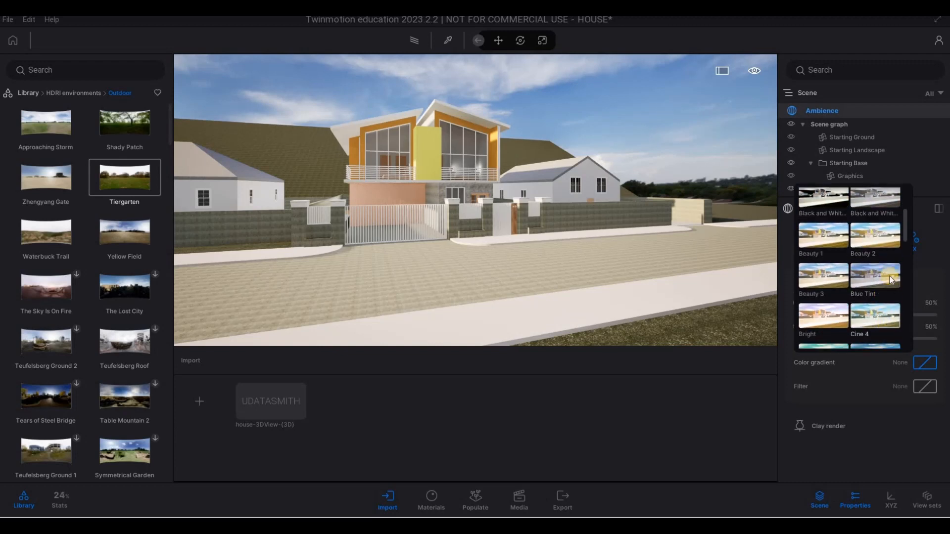
{"action": "scroll", "coordinate": [890, 279], "scroll_direction": "down", "scroll_amount": 1}
{"action": "left_click", "coordinate": [884, 285]}
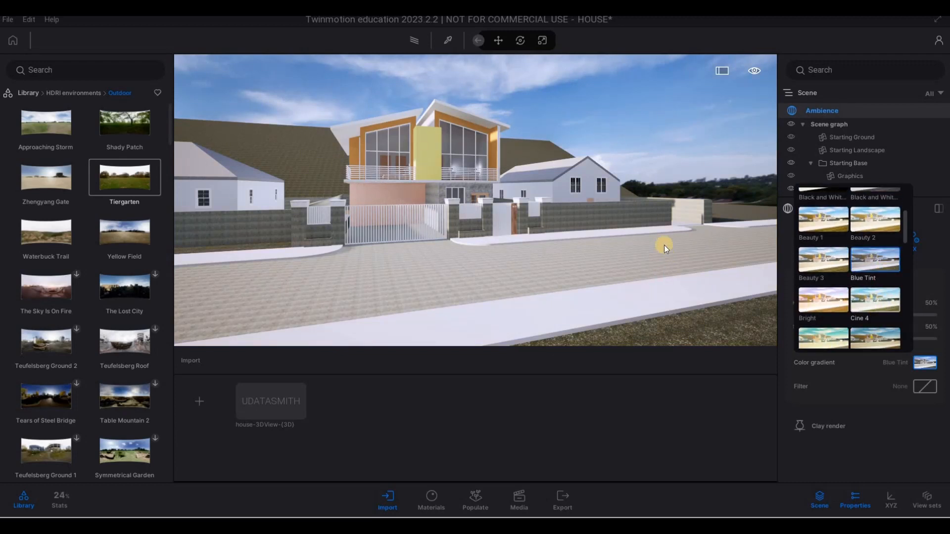
{"action": "left_click", "coordinate": [693, 250]}
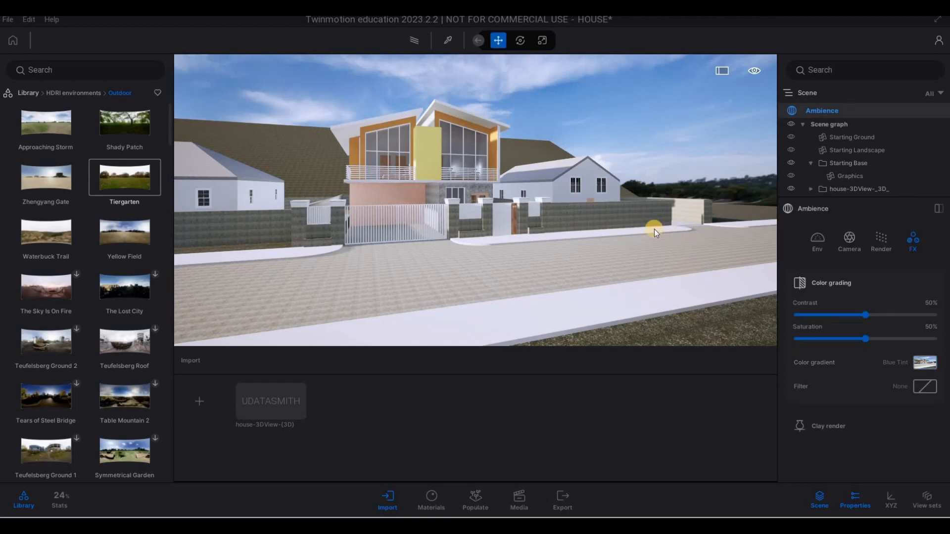
Step: Inspect the colour-graded house from the street and close up at the front gate
{"action": "middle_click_drag", "start_coordinate": [582, 222], "coordinate": [657, 233]}
{"action": "key", "text": "w"}
{"action": "key", "text": "a"}
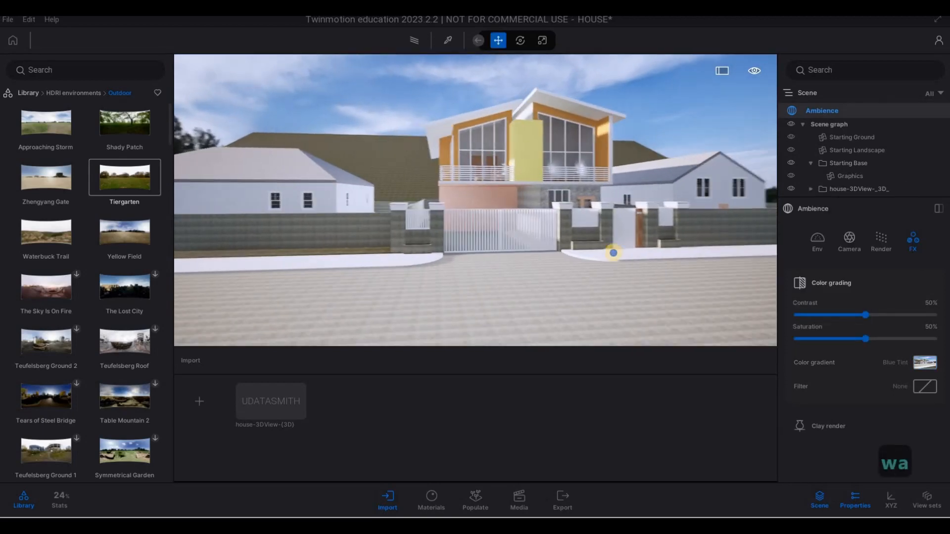
{"action": "key", "text": "q"}
{"action": "key", "text": "a"}
{"action": "key", "text": "s"}
{"action": "key", "text": "d"}
{"action": "key", "text": "w"}
{"action": "key", "text": "e"}
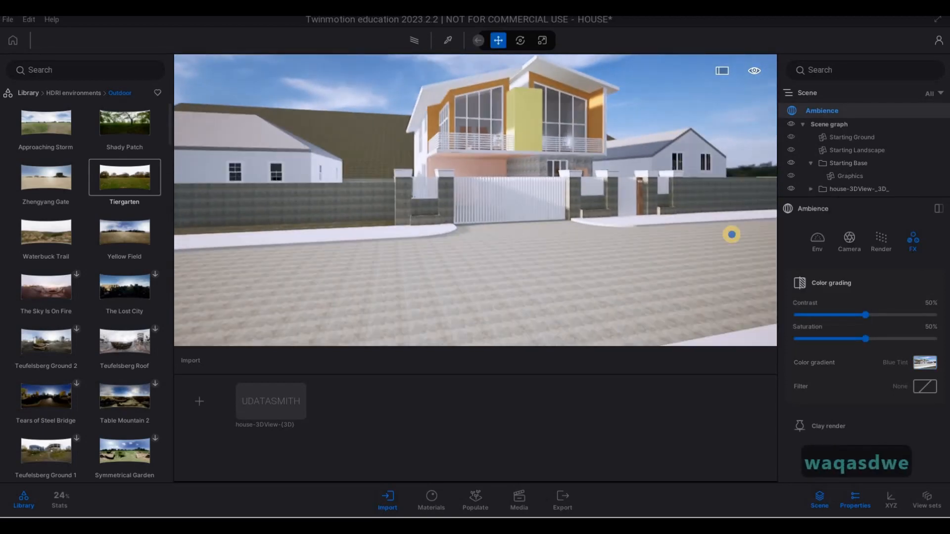
{"action": "key", "text": "w"}
{"action": "key", "text": "q"}
{"action": "key", "text": "d"}
{"action": "key", "text": "e"}
{"action": "key", "text": "a"}
{"action": "key", "text": "s"}
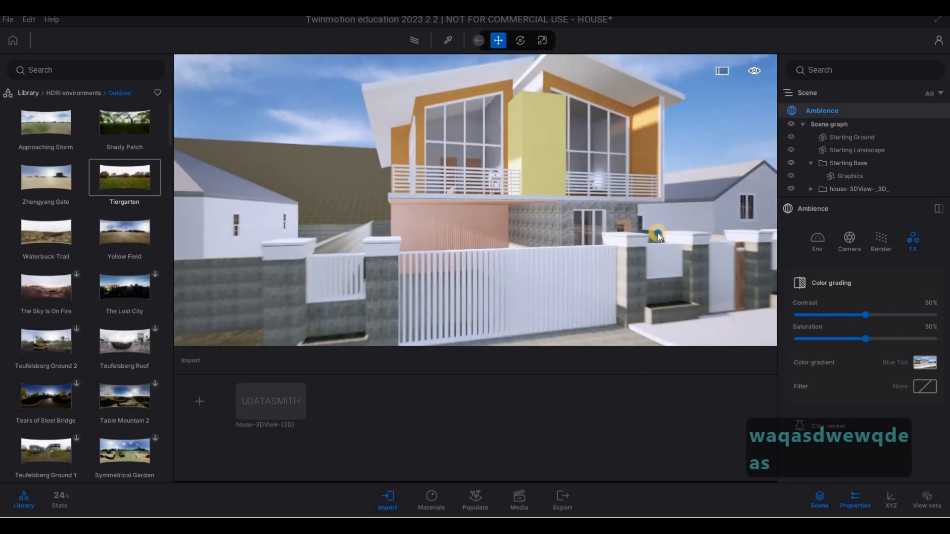
{"action": "key", "text": "w"}
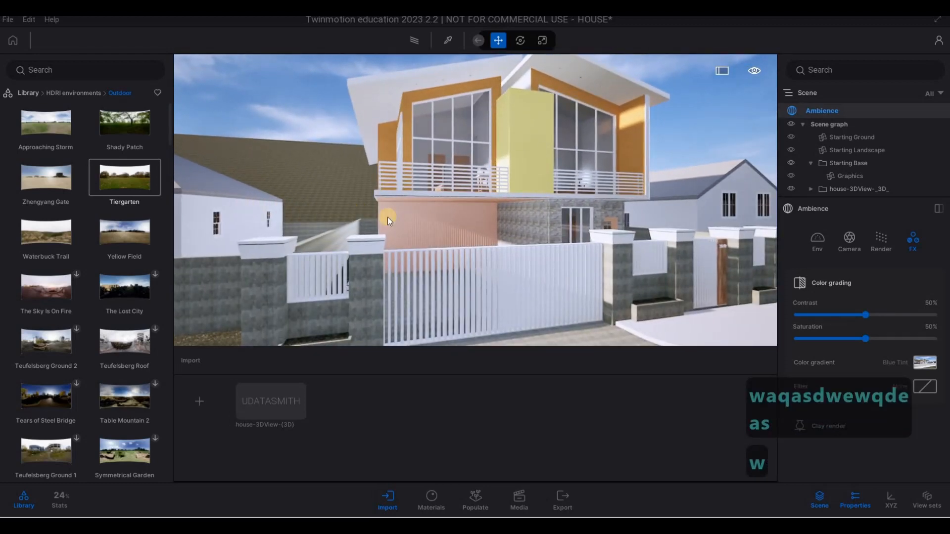
Step: Examine the colour-graded house front from the street and close up at the upper balconies
{"action": "key", "text": "s"}
{"action": "key", "text": "d"}
{"action": "key", "text": "a"}
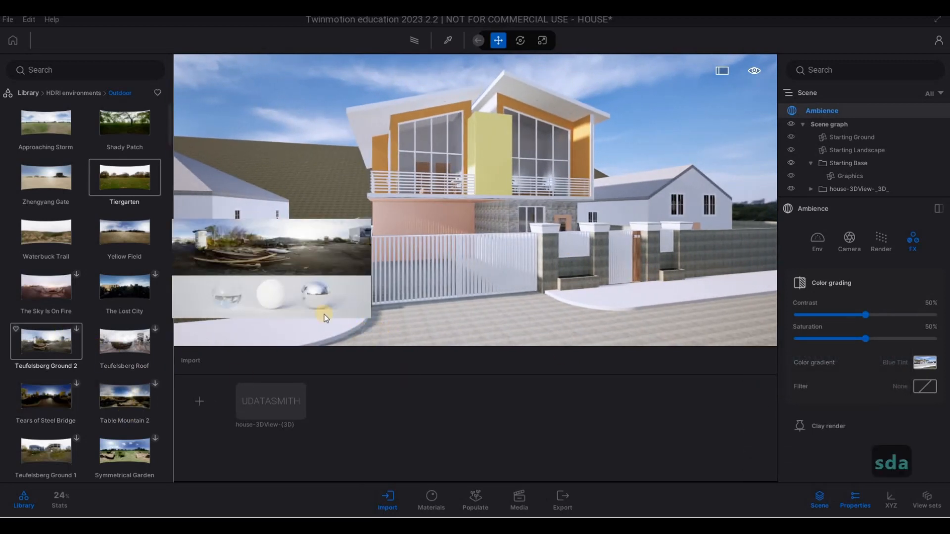
{"action": "key", "text": "w"}
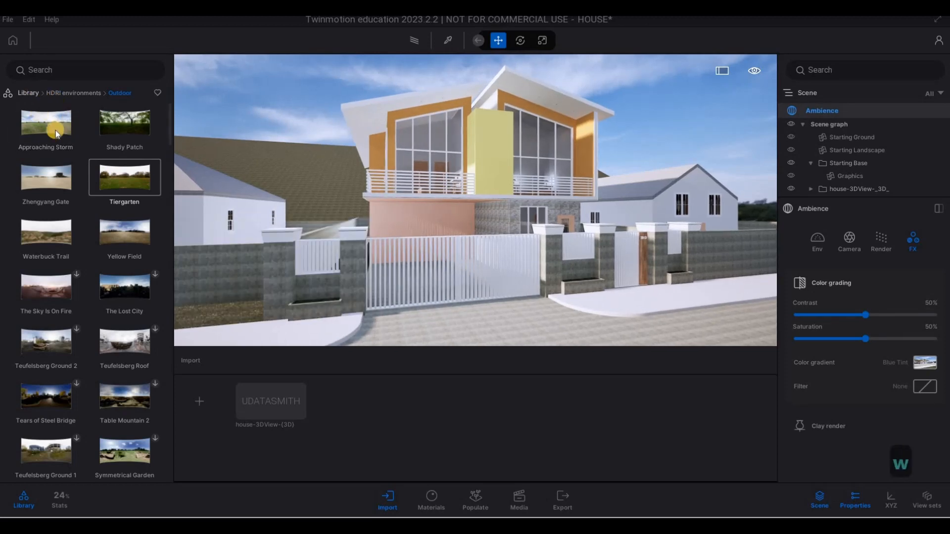
{"action": "left_click", "coordinate": [52, 126]}
{"action": "key", "text": "a"}
{"action": "left_click", "coordinate": [34, 96]}
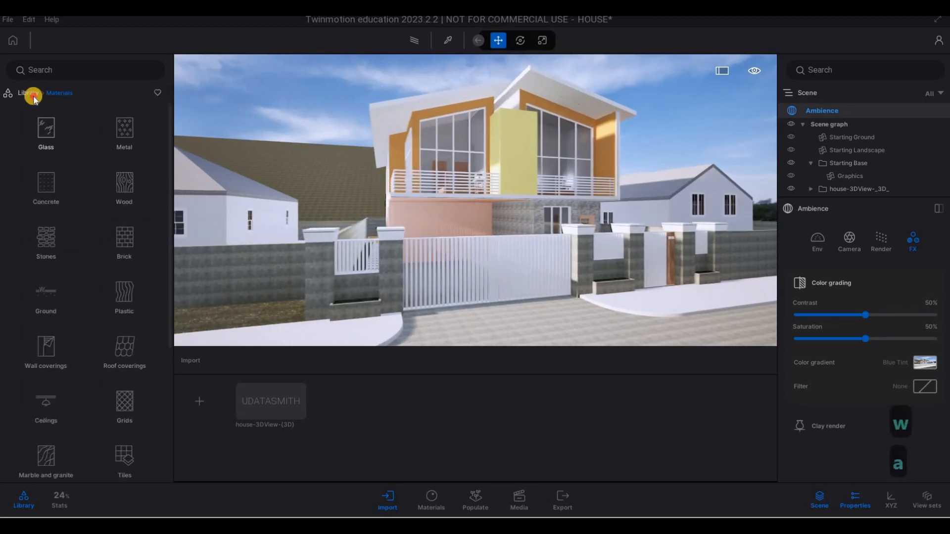
{"action": "key", "text": "w"}
{"action": "key", "text": "d"}
{"action": "key", "text": "q"}
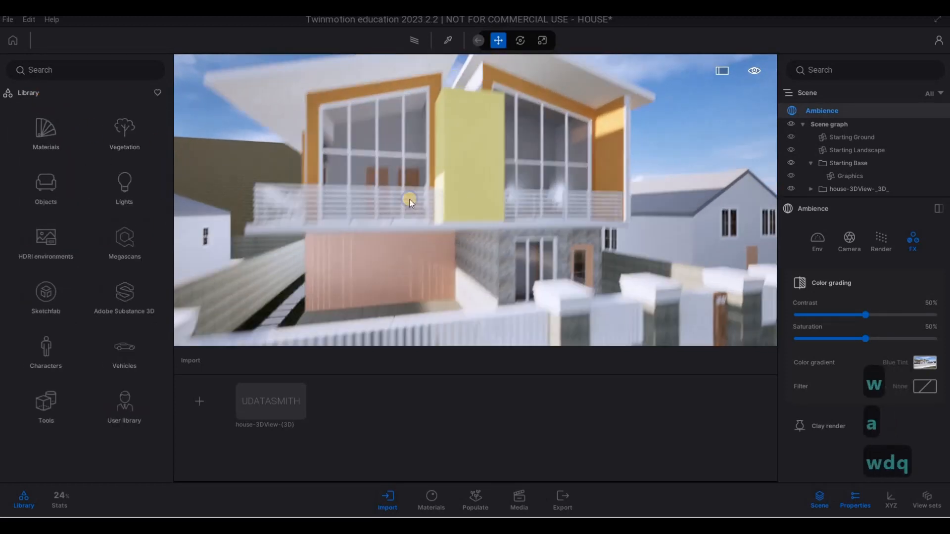
{"action": "key", "text": "w"}
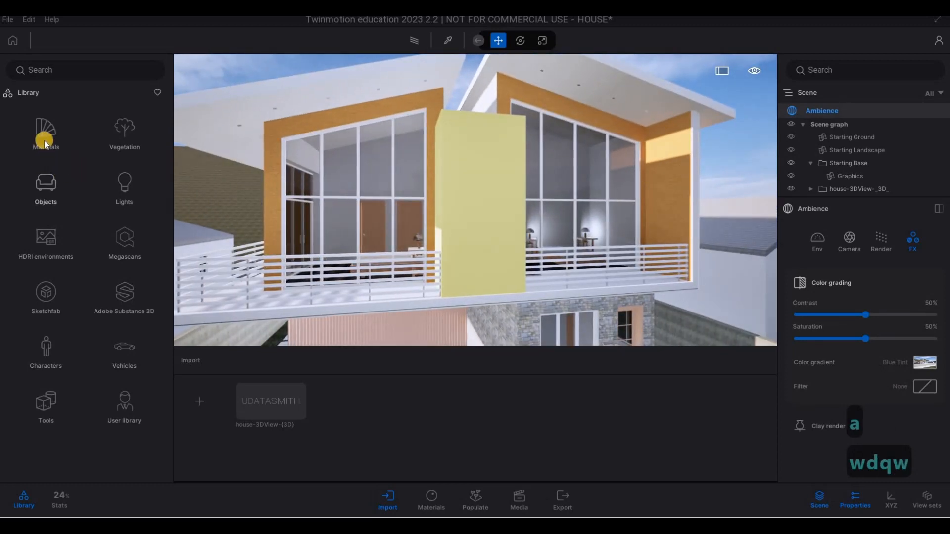
Step: Open the library's metal materials and sample the front gate's aluminium material for editing
{"action": "left_click", "coordinate": [44, 142]}
{"action": "left_click", "coordinate": [122, 146]}
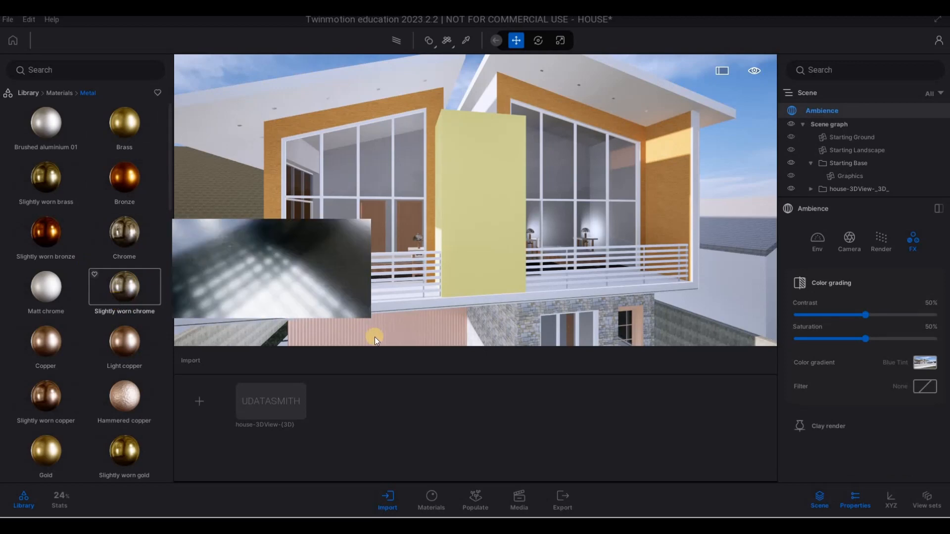
{"action": "key", "text": "a"}
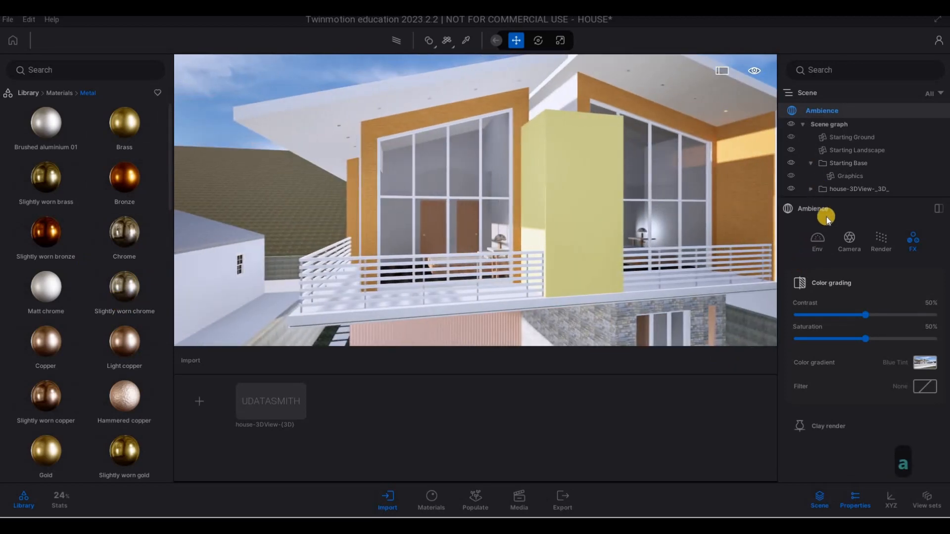
{"action": "key", "text": "s"}
{"action": "key", "text": "e"}
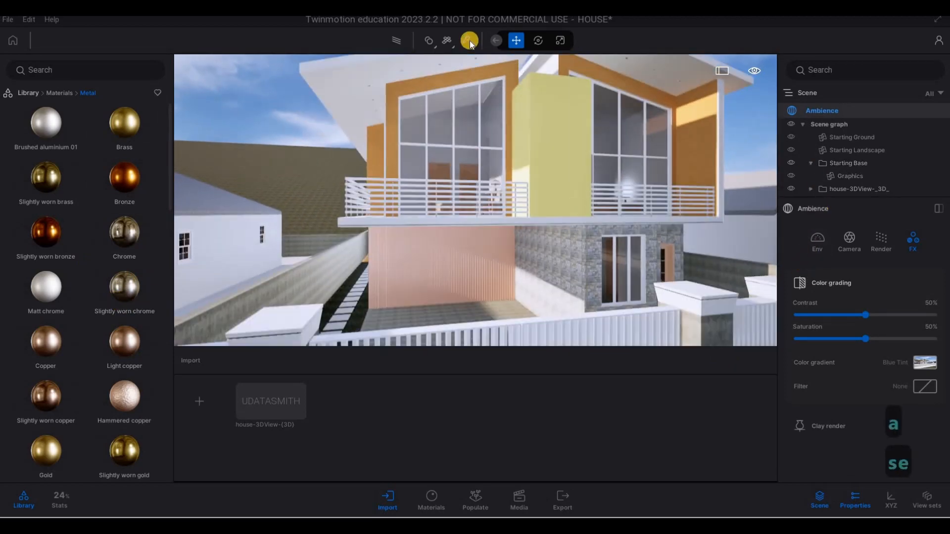
{"action": "left_click", "coordinate": [466, 40]}
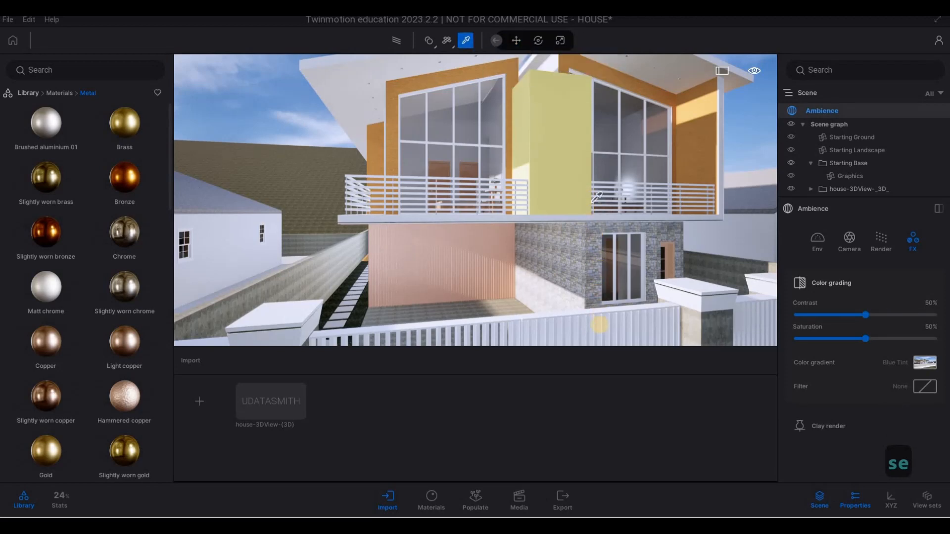
{"action": "left_click", "coordinate": [606, 322]}
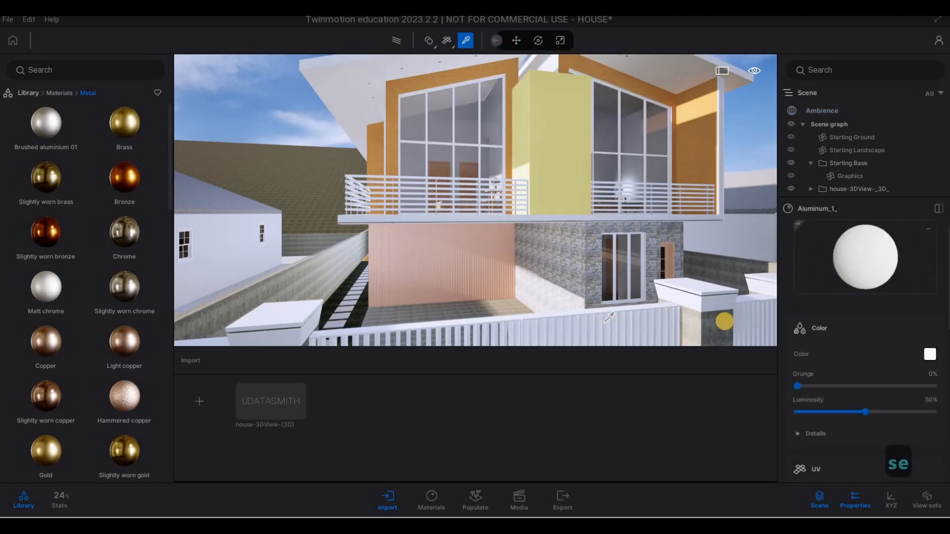
Step: Set the front gate material's colour to black and its metalness to 51%
{"action": "key", "text": "d"}
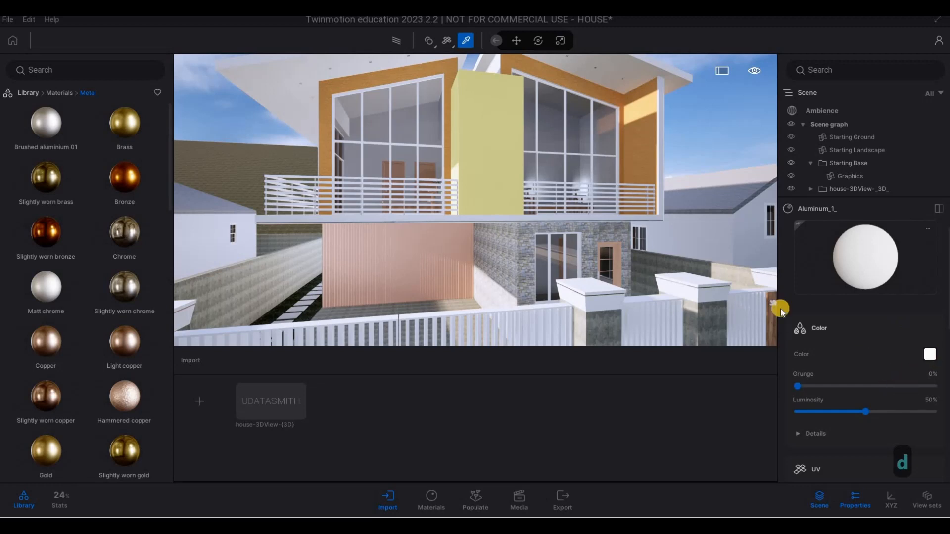
{"action": "left_click_drag", "start_coordinate": [471, 197], "coordinate": [483, 329]}
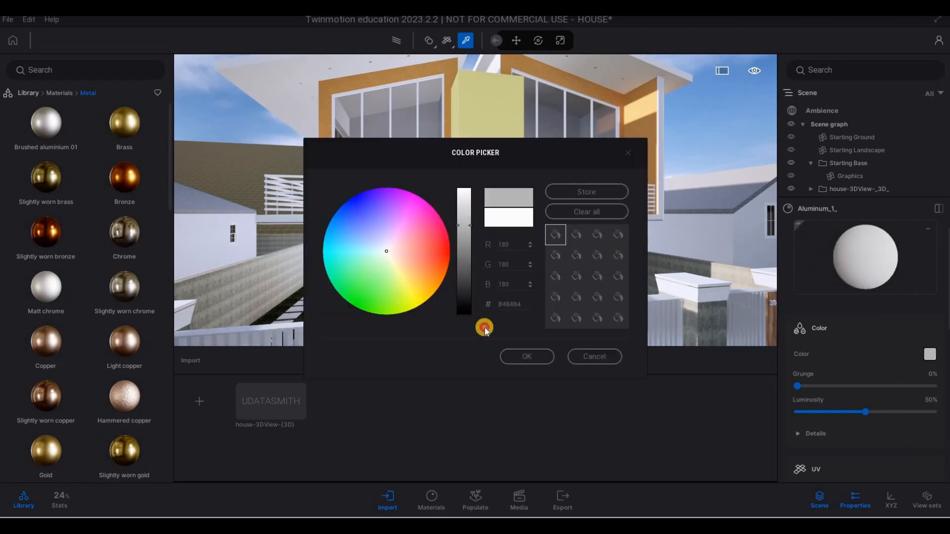
{"action": "left_click", "coordinate": [815, 353]}
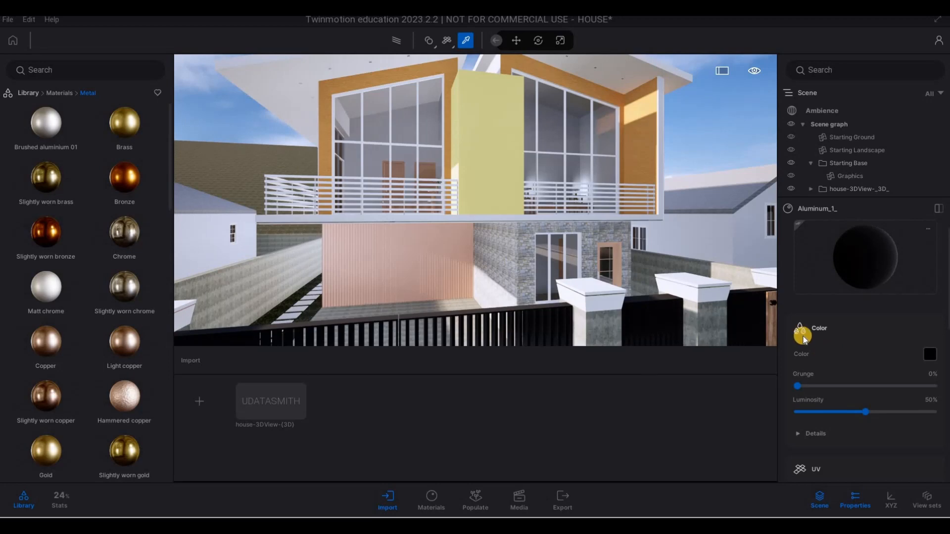
{"action": "scroll", "coordinate": [802, 342], "scroll_direction": "down", "scroll_amount": 1}
{"action": "scroll", "coordinate": [863, 391], "scroll_direction": "down", "scroll_amount": 6}
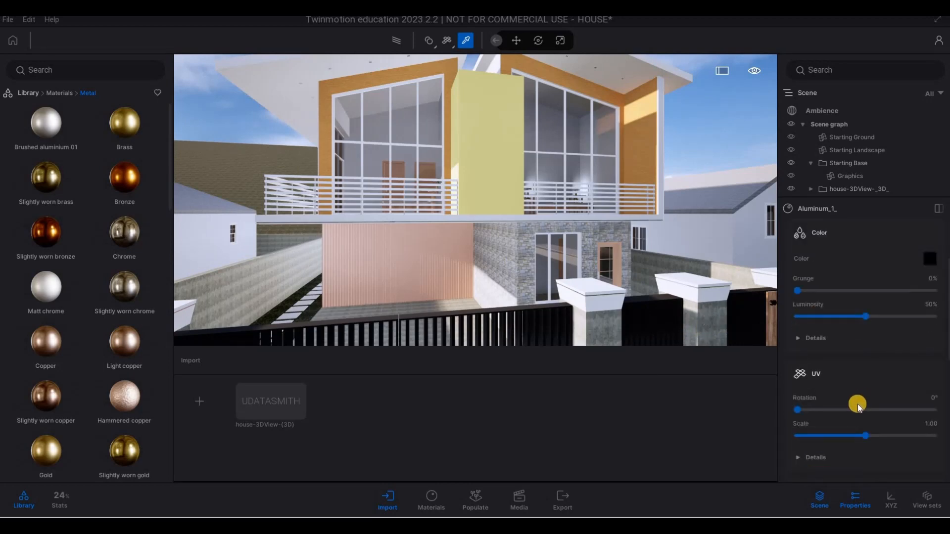
{"action": "scroll", "coordinate": [815, 452], "scroll_direction": "down", "scroll_amount": 1}
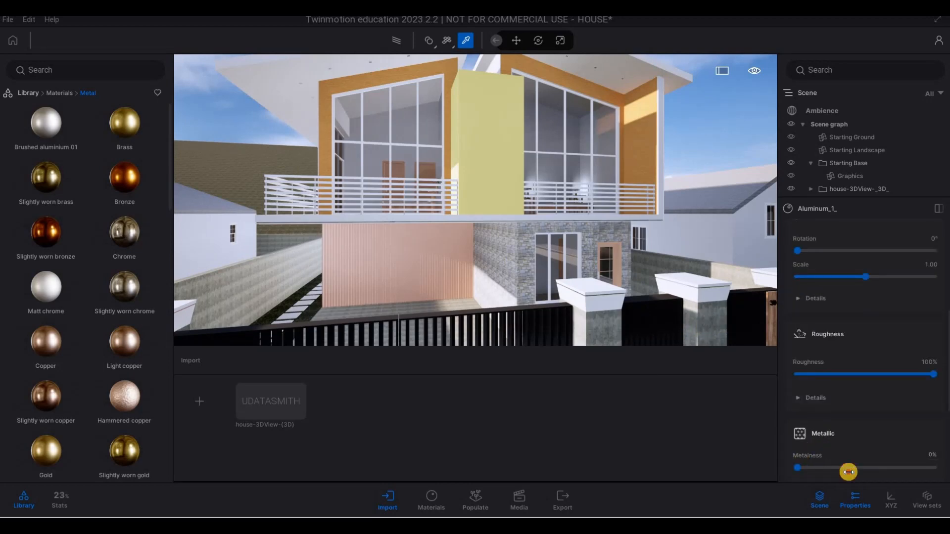
{"action": "left_click_drag", "start_coordinate": [867, 475], "coordinate": [867, 474]}
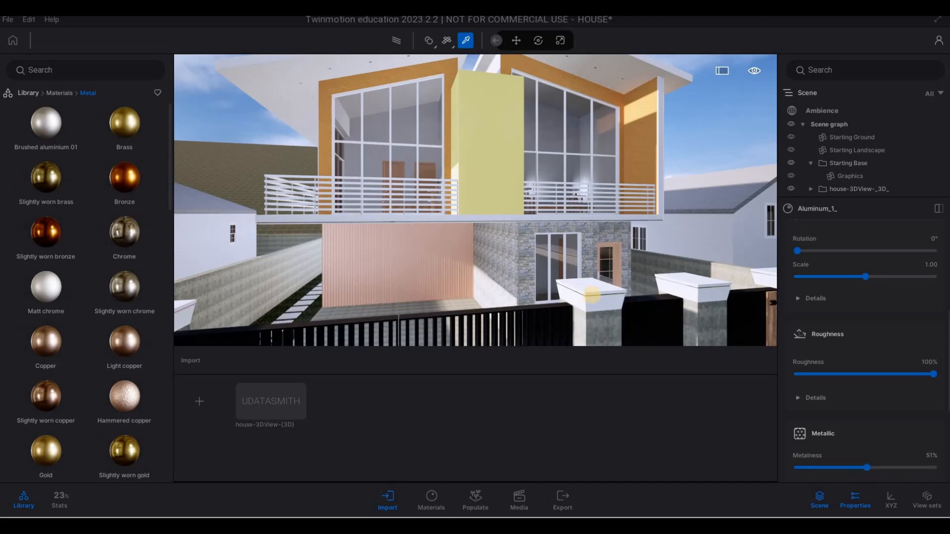
Step: Set the front gate material's colour to dark grey (RGB 43, 43, 43) and its metalness to 68%
{"action": "key", "text": "s"}
{"action": "scroll", "coordinate": [921, 268], "scroll_direction": "up", "scroll_amount": 5}
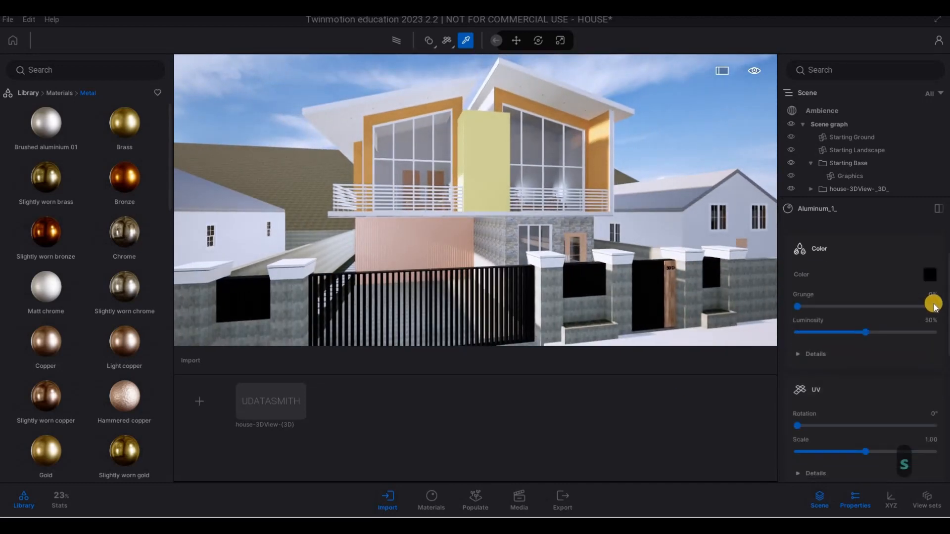
{"action": "scroll", "coordinate": [906, 308], "scroll_direction": "up", "scroll_amount": 1}
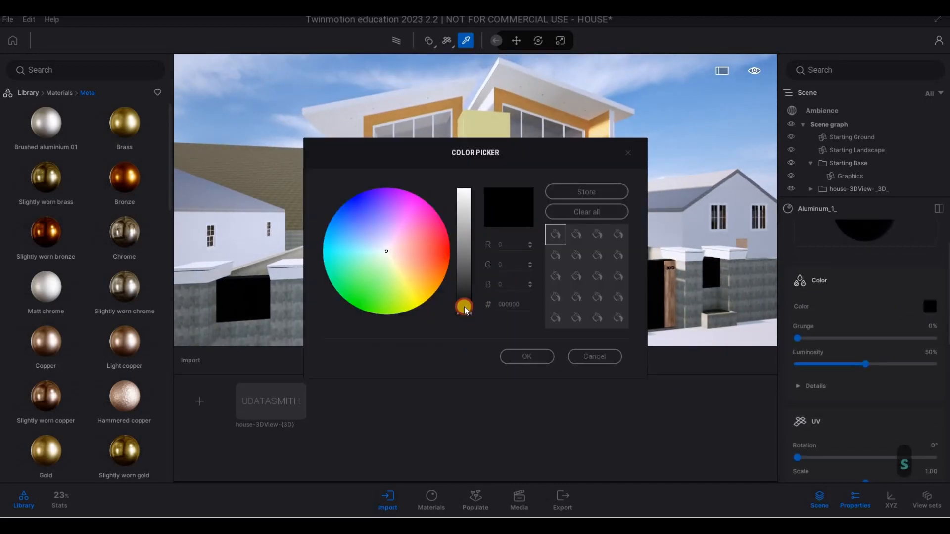
{"action": "left_click_drag", "start_coordinate": [464, 310], "coordinate": [461, 276]}
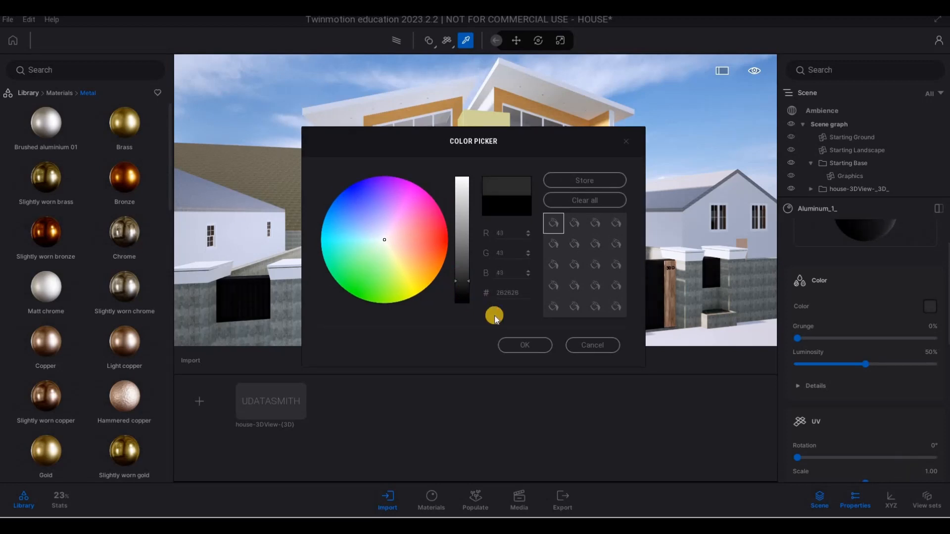
{"action": "left_click", "coordinate": [525, 345]}
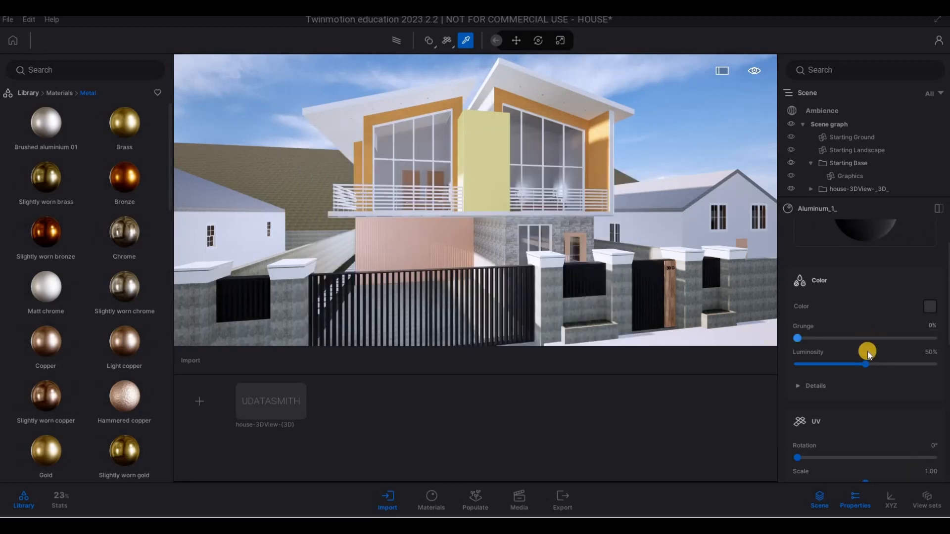
{"action": "scroll", "coordinate": [861, 386], "scroll_direction": "down", "scroll_amount": 6}
{"action": "left_click", "coordinate": [868, 404]}
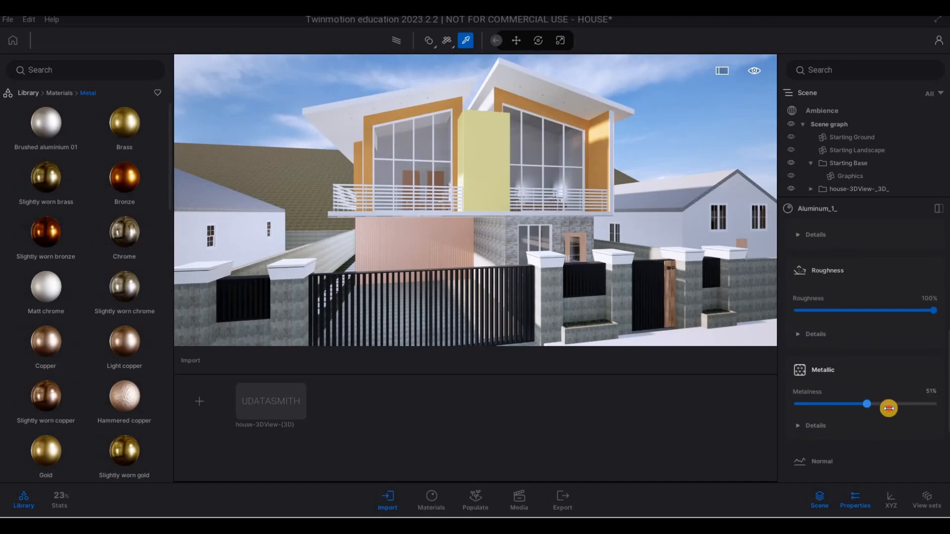
{"action": "left_click_drag", "start_coordinate": [889, 409], "coordinate": [879, 404]}
Step: Examine the dark gate and fence panels from several close-up angles
{"action": "key", "text": "w"}
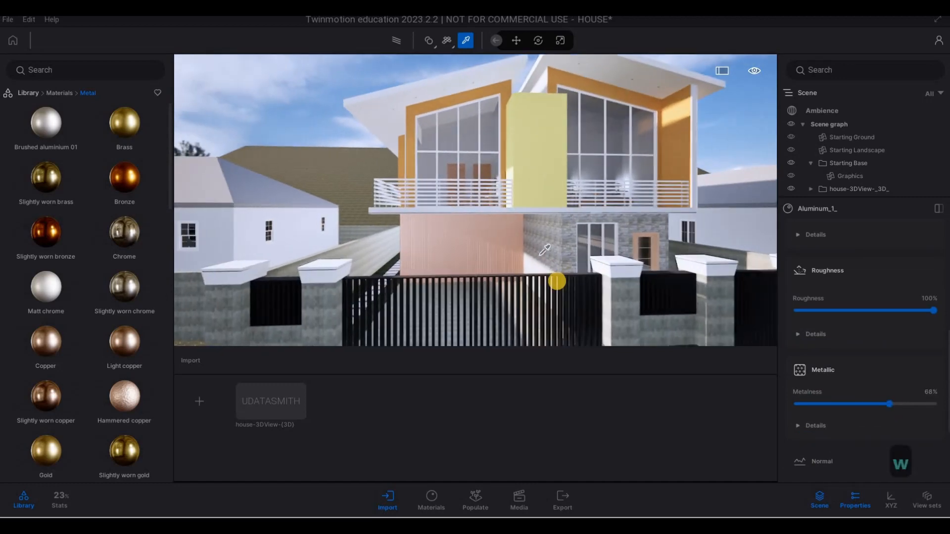
{"action": "key", "text": "a"}
{"action": "key", "text": "w"}
{"action": "key", "text": "w"}
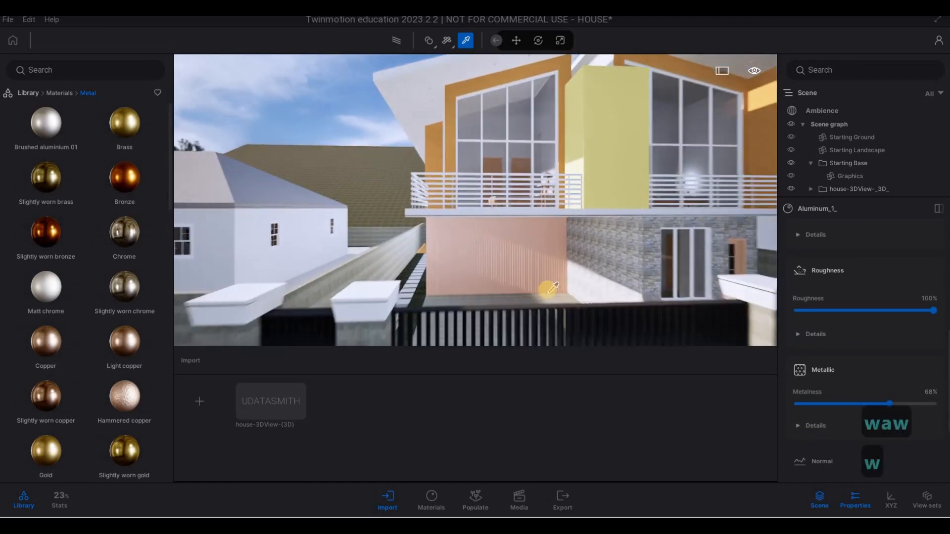
{"action": "key", "text": "a"}
{"action": "key", "text": "e"}
{"action": "key", "text": "d"}
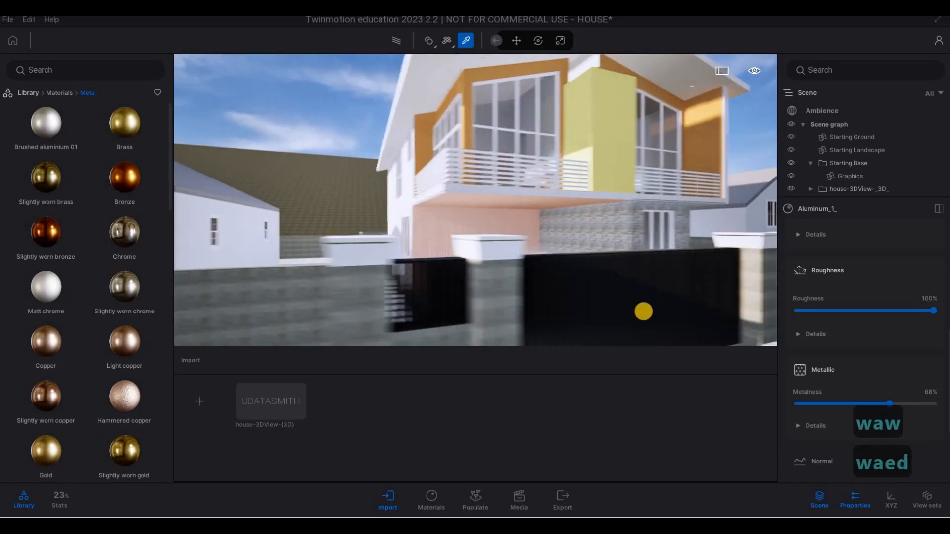
{"action": "key", "text": "w"}
Step: Apply the gate's dark aluminium material to the window frames and balcony railings of the house
{"action": "scroll", "coordinate": [825, 299], "scroll_direction": "up", "scroll_amount": 5}
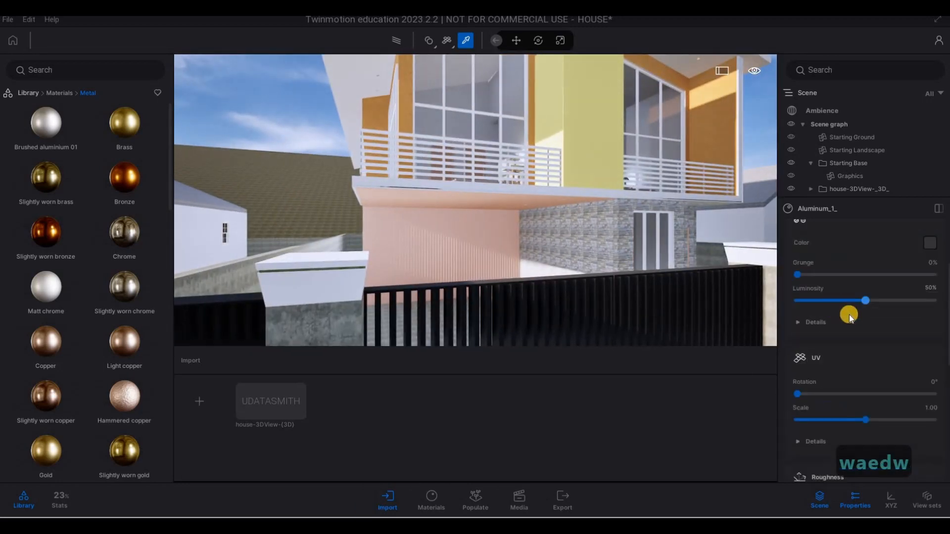
{"action": "key", "text": "q"}
{"action": "key", "text": "w"}
{"action": "left_click_drag", "start_coordinate": [866, 267], "coordinate": [518, 248]}
{"action": "key", "text": "w"}
{"action": "key", "text": "w"}
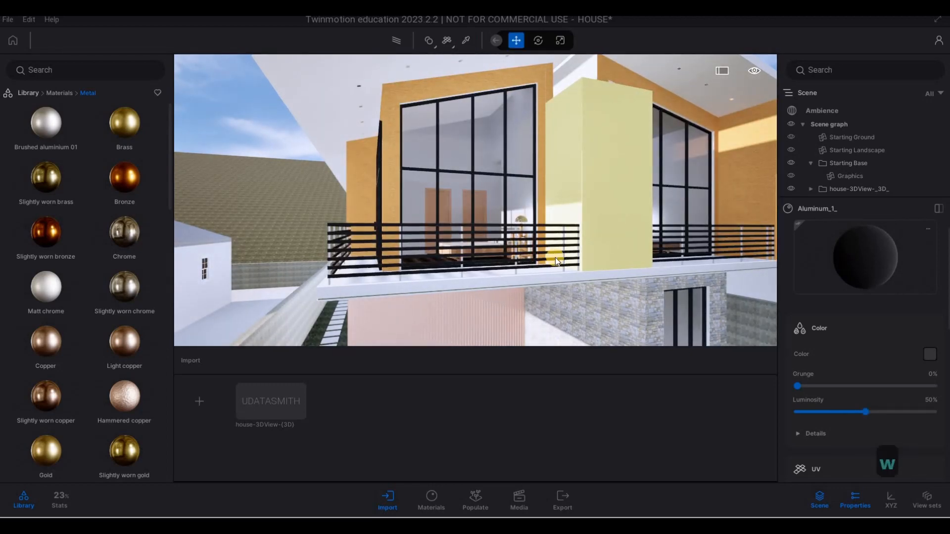
{"action": "key", "text": "e"}
{"action": "key", "text": "q"}
{"action": "left_click_drag", "start_coordinate": [842, 264], "coordinate": [592, 194]}
Step: Inspect the dark window frames, railings and gate from the street and close up at the balconies
{"action": "key", "text": "s"}
{"action": "key", "text": "d"}
{"action": "key", "text": "a"}
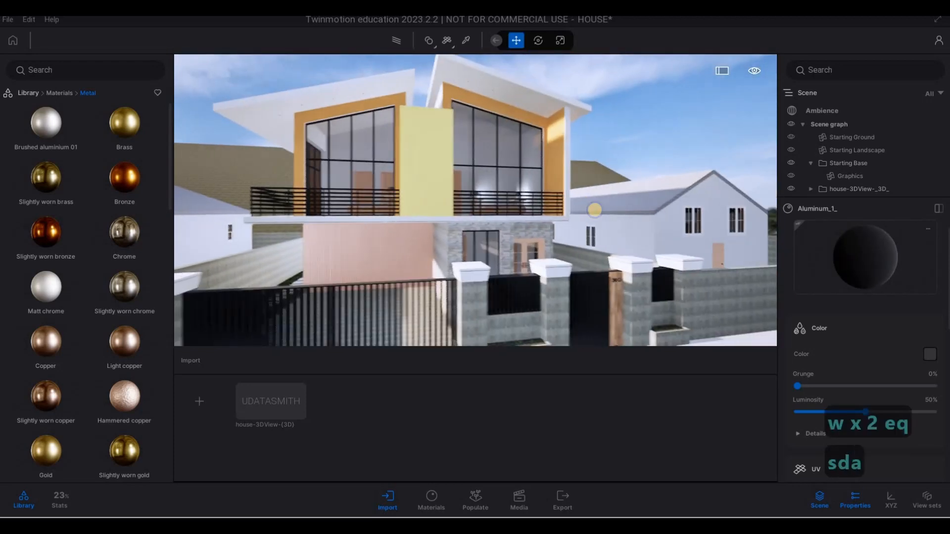
{"action": "key", "text": "a"}
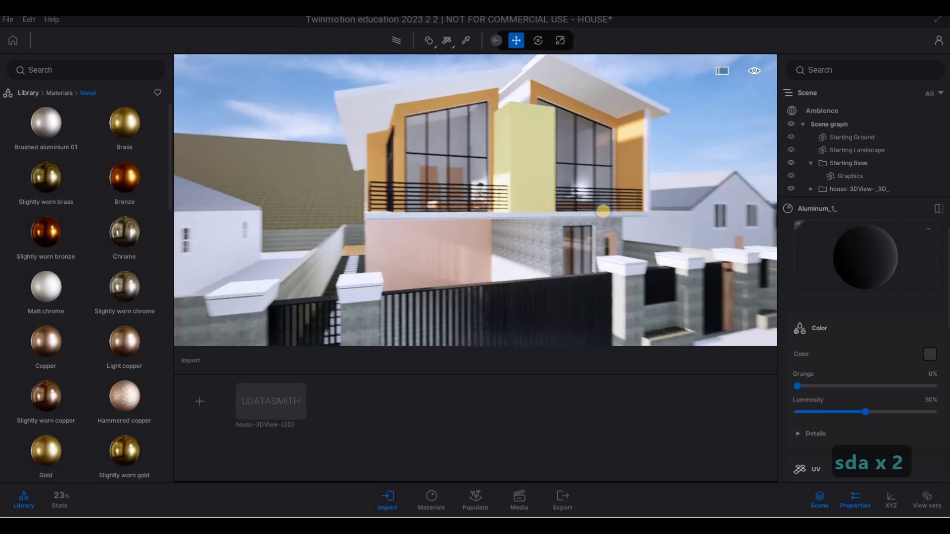
{"action": "key", "text": "w"}
{"action": "key", "text": "d"}
{"action": "key", "text": "q"}
{"action": "key", "text": "d"}
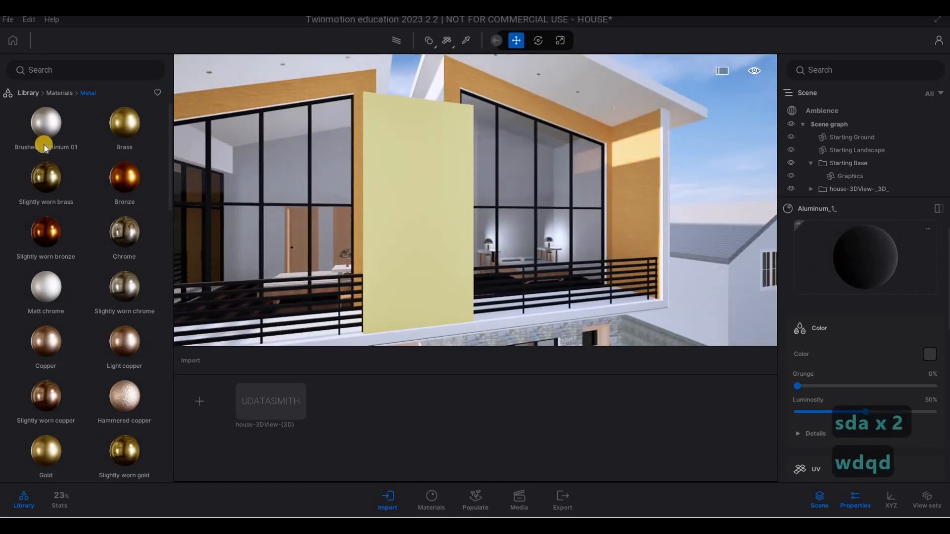
Step: Open the Roof coverings category of the material library and bring the main house's roof into view
{"action": "mouse_move", "coordinate": [48, 120]}
{"action": "left_click", "coordinate": [64, 92]}
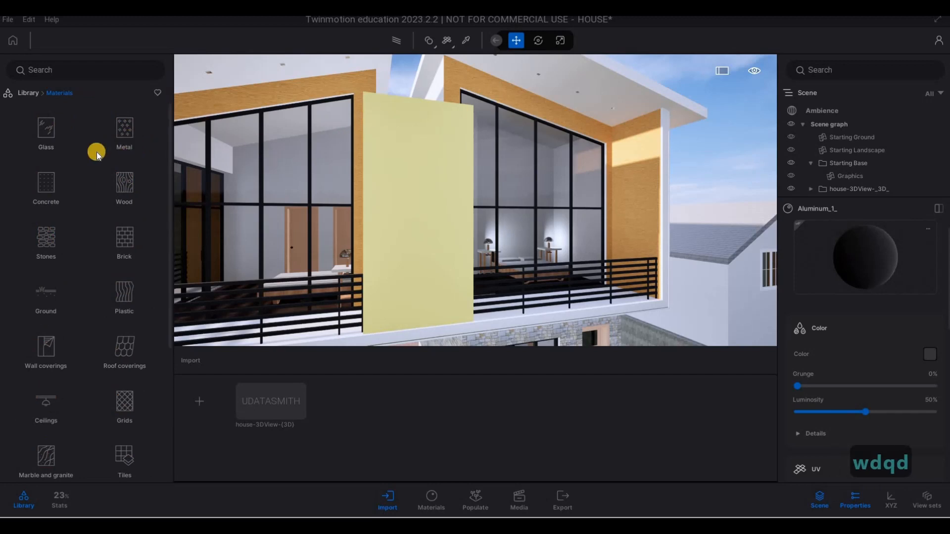
{"action": "scroll", "coordinate": [94, 155], "scroll_direction": "down", "scroll_amount": 1}
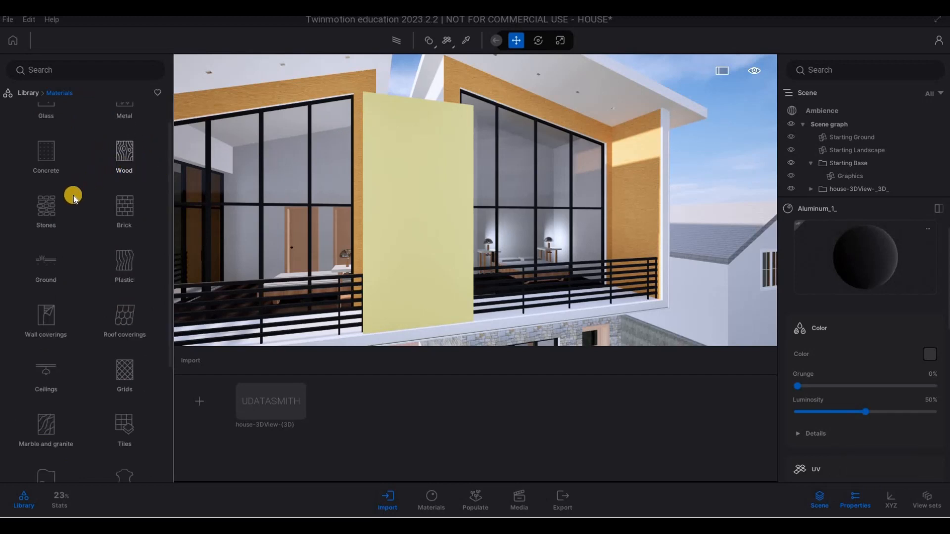
{"action": "scroll", "coordinate": [130, 339], "scroll_direction": "up", "scroll_amount": 1}
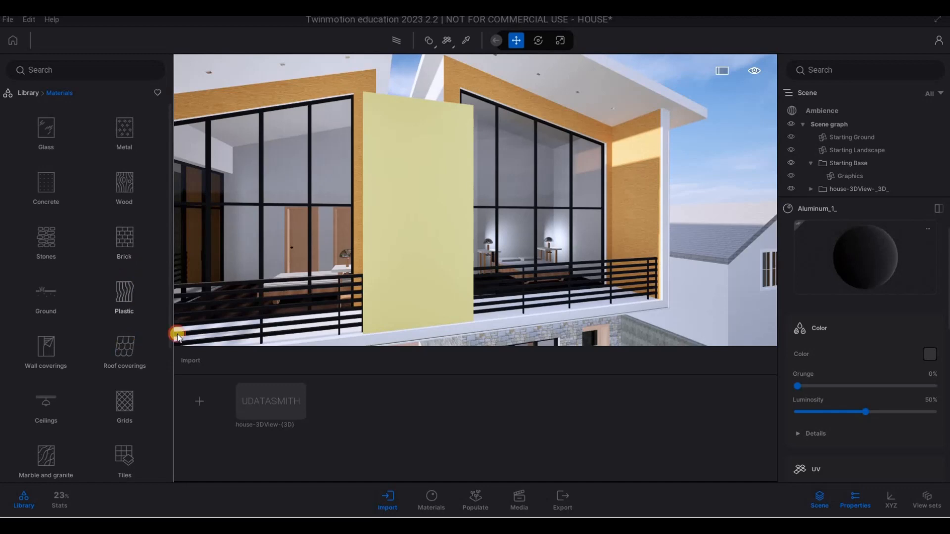
{"action": "key", "text": "q"}
{"action": "key", "text": "q"}
{"action": "key", "text": "a"}
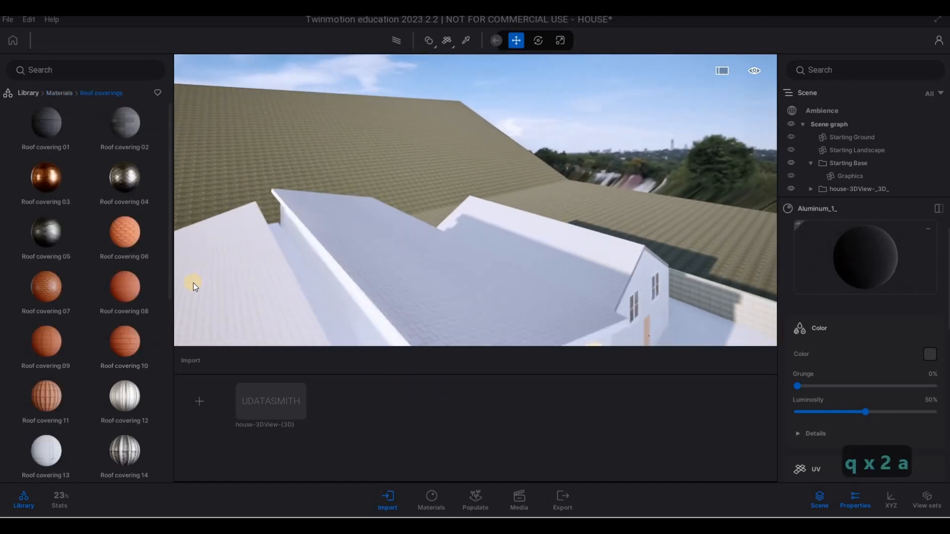
Step: Try the Roof covering 16 material on the main house's roof
{"action": "scroll", "coordinate": [119, 303], "scroll_direction": "down", "scroll_amount": 3}
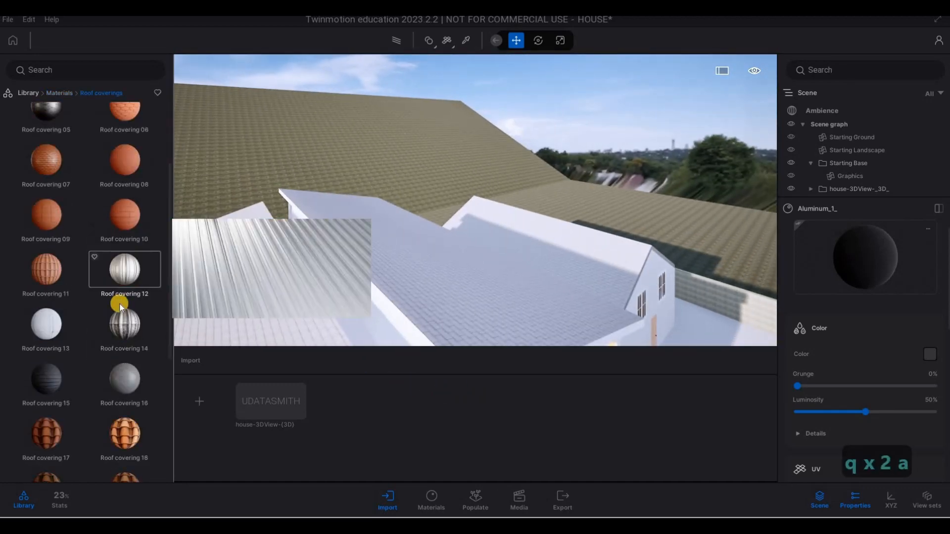
{"action": "scroll", "coordinate": [121, 321], "scroll_direction": "down", "scroll_amount": 1}
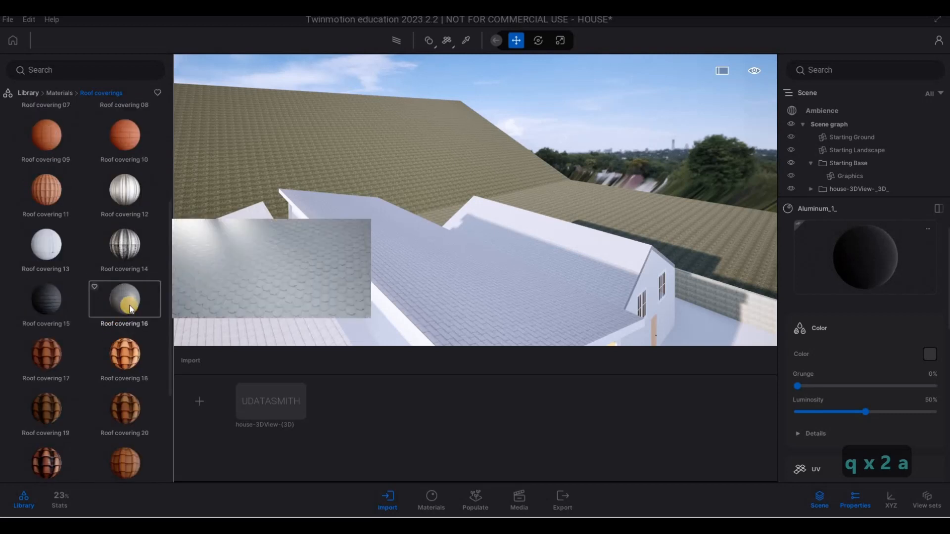
{"action": "left_click_drag", "start_coordinate": [278, 329], "coordinate": [278, 330]}
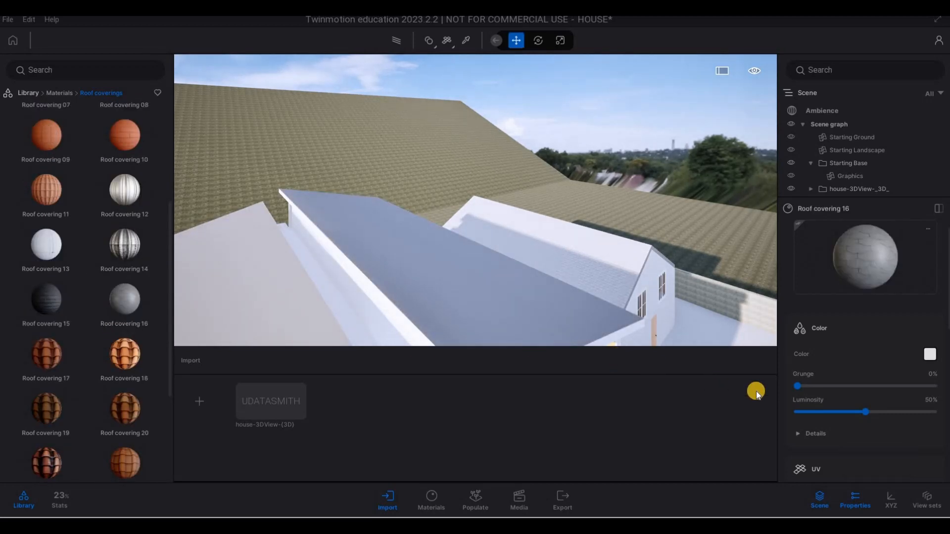
Step: Set the UV scale of Roof covering 16 to 5.86 and check the tile pattern up close
{"action": "key", "text": "s"}
{"action": "key", "text": "a"}
{"action": "scroll", "coordinate": [838, 417], "scroll_direction": "down", "scroll_amount": 3}
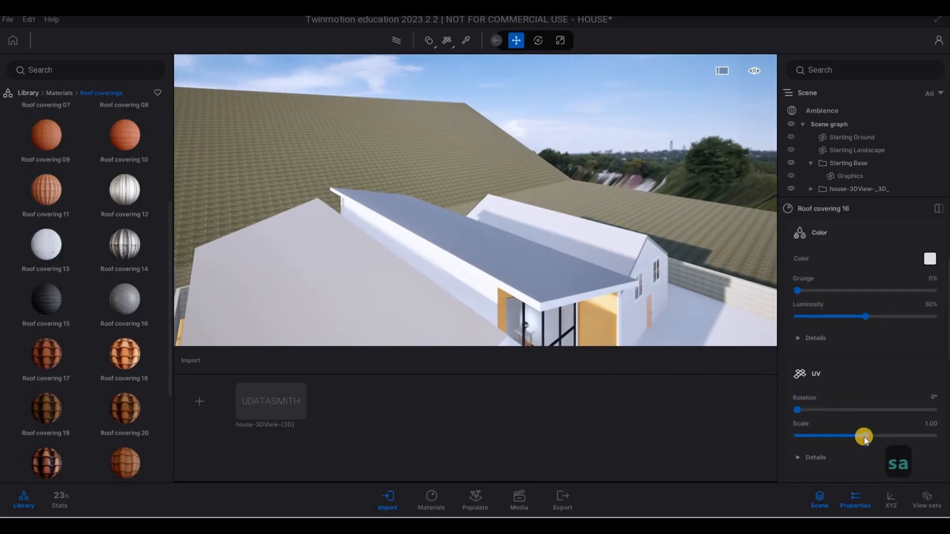
{"action": "left_click_drag", "start_coordinate": [864, 438], "coordinate": [857, 429]}
{"action": "key", "text": "a"}
{"action": "key", "text": "w"}
{"action": "right_click_drag", "start_coordinate": [593, 334], "coordinate": [613, 321]}
{"action": "key", "text": "e"}
{"action": "key", "text": "w"}
{"action": "key", "text": "e"}
{"action": "key", "text": "w"}
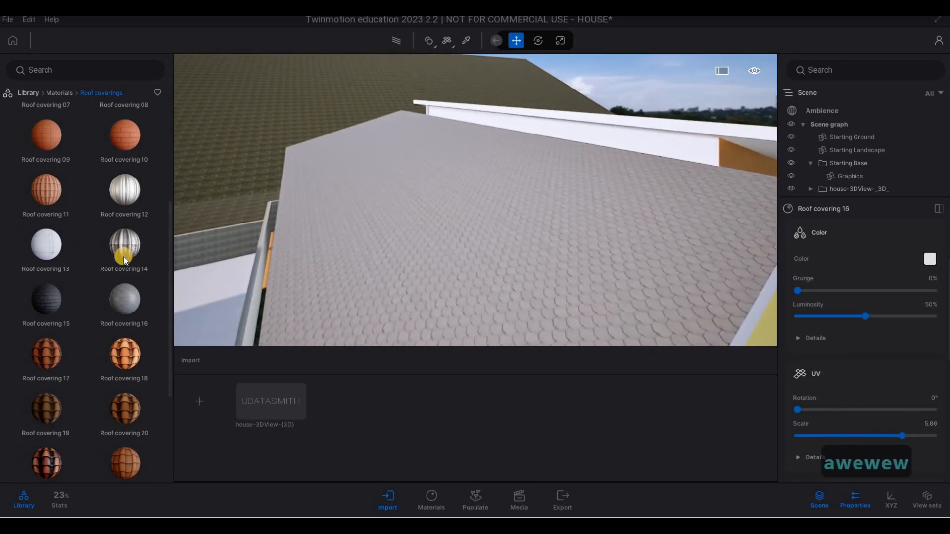
Step: Replace the main house's roof material with Roof covering 15 and set its UV scale to 6.91
{"action": "scroll", "coordinate": [109, 266], "scroll_direction": "down", "scroll_amount": 2}
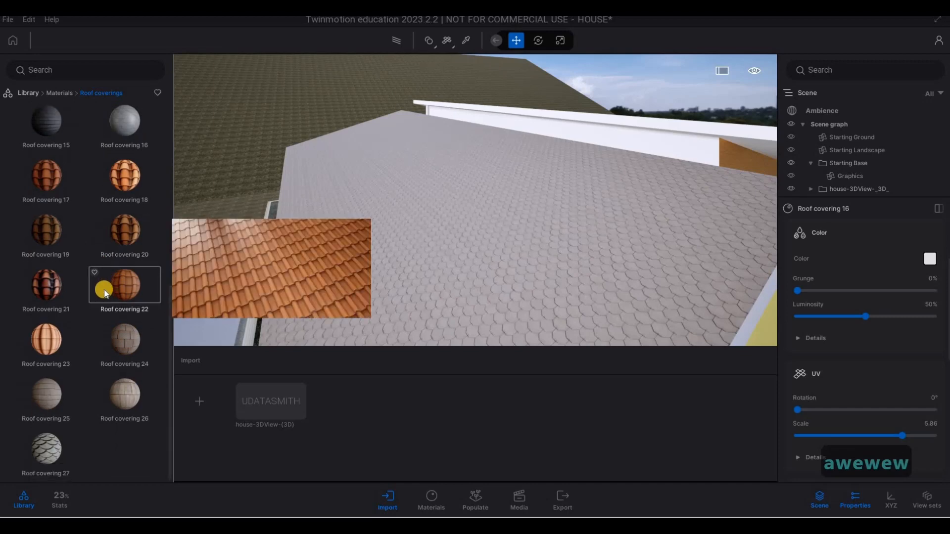
{"action": "scroll", "coordinate": [57, 307], "scroll_direction": "up", "scroll_amount": 3}
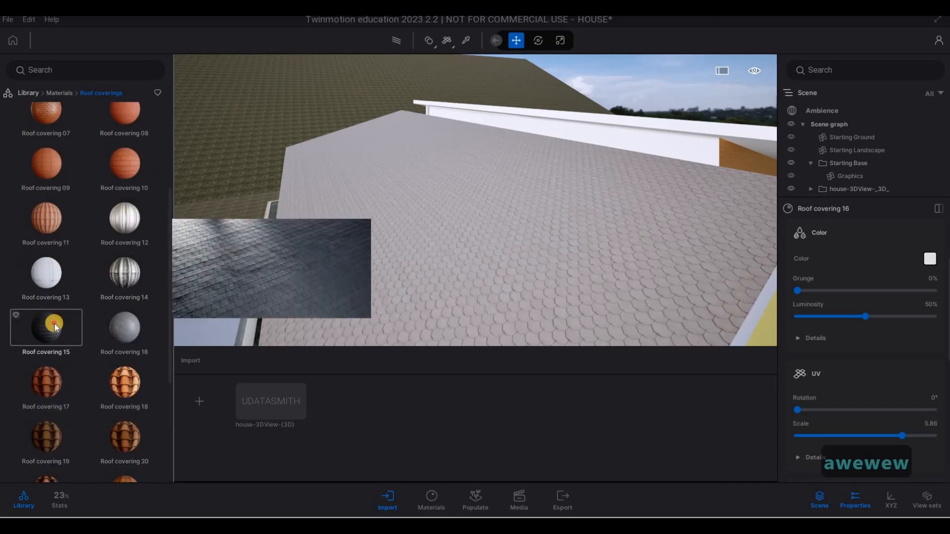
{"action": "left_click_drag", "start_coordinate": [435, 305], "coordinate": [435, 308]}
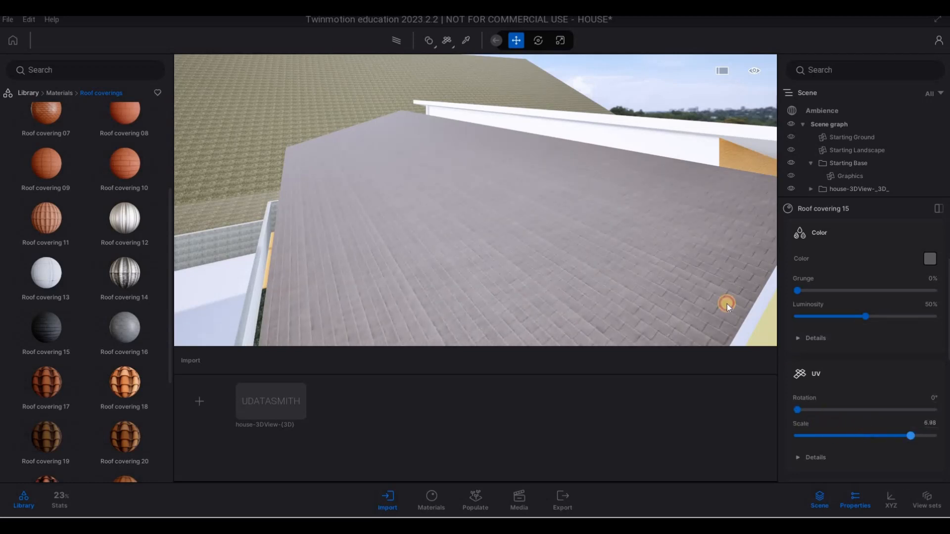
Step: Apply Roof covering 11 to the neighbouring gable-roofed house and set its UV scale to 8.95
{"action": "key", "text": "s"}
{"action": "right_click_drag", "start_coordinate": [609, 257], "coordinate": [203, 174]}
{"action": "key", "text": "d"}
{"action": "key", "text": "w"}
{"action": "scroll", "coordinate": [81, 241], "scroll_direction": "up", "scroll_amount": 1}
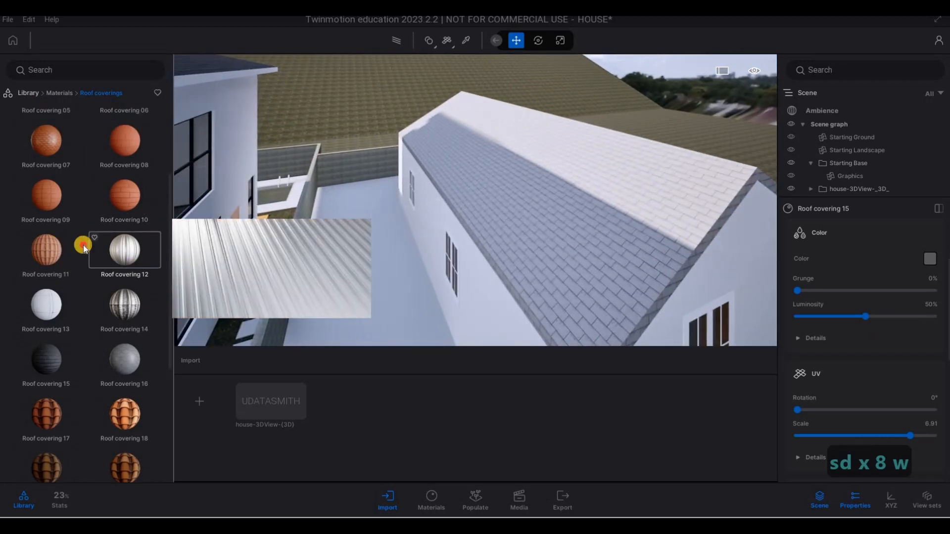
{"action": "left_click_drag", "start_coordinate": [83, 245], "coordinate": [550, 249]}
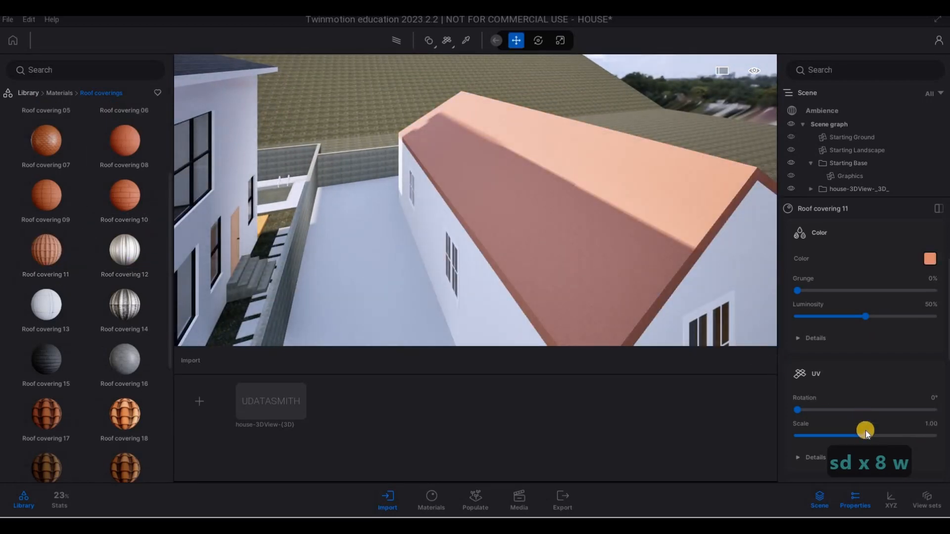
{"action": "left_click_drag", "start_coordinate": [927, 433], "coordinate": [926, 436]}
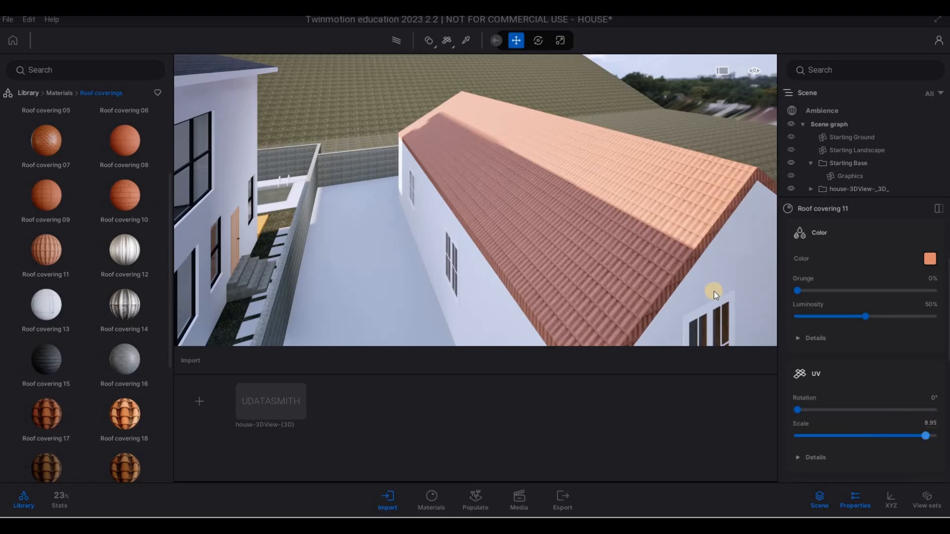
Step: Apply Roof covering 02 to the neighbouring hip-roofed house on the other side and set its UV scale to 6.19
{"action": "key", "text": "s"}
{"action": "key", "text": "a"}
{"action": "right_click_drag", "start_coordinate": [594, 218], "coordinate": [308, 214]}
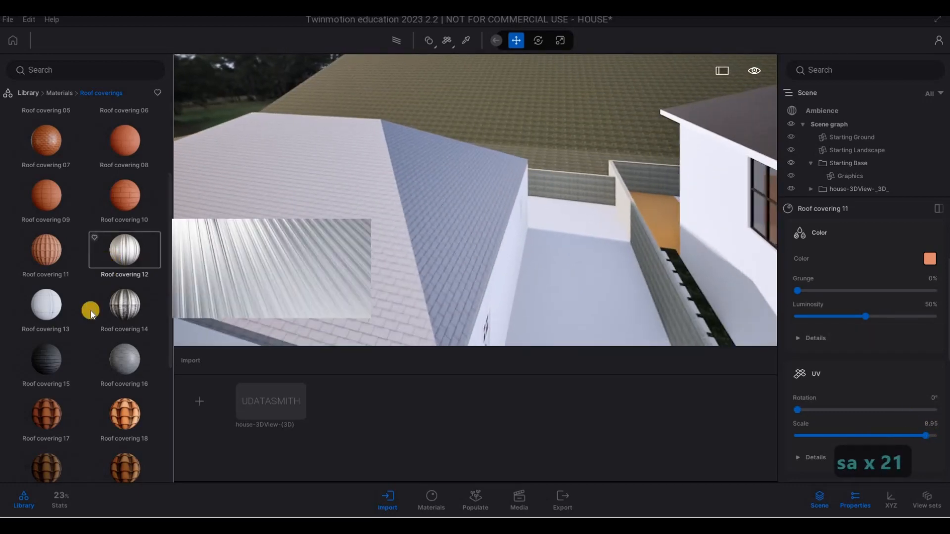
{"action": "scroll", "coordinate": [90, 310], "scroll_direction": "up", "scroll_amount": 1}
{"action": "scroll", "coordinate": [85, 326], "scroll_direction": "up", "scroll_amount": 2}
{"action": "left_click_drag", "start_coordinate": [112, 135], "coordinate": [364, 230]}
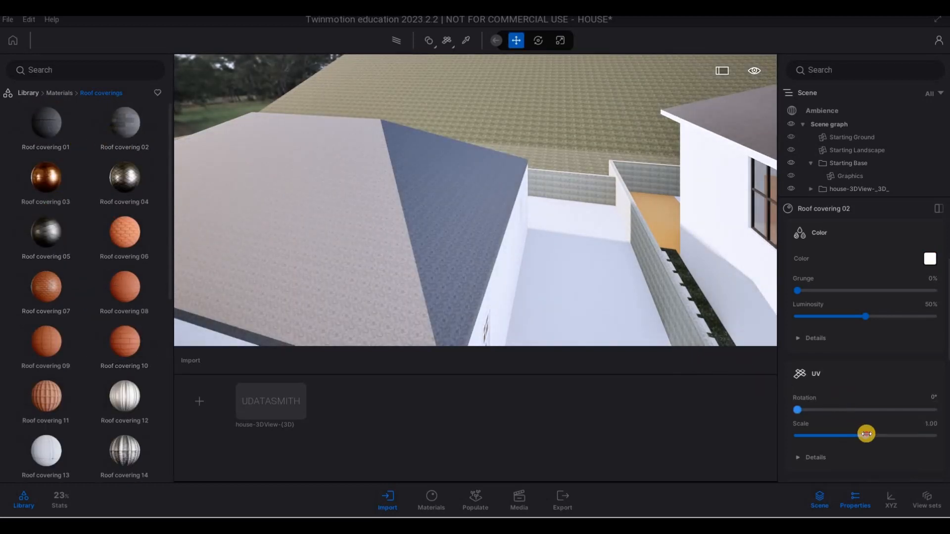
{"action": "key", "text": "s"}
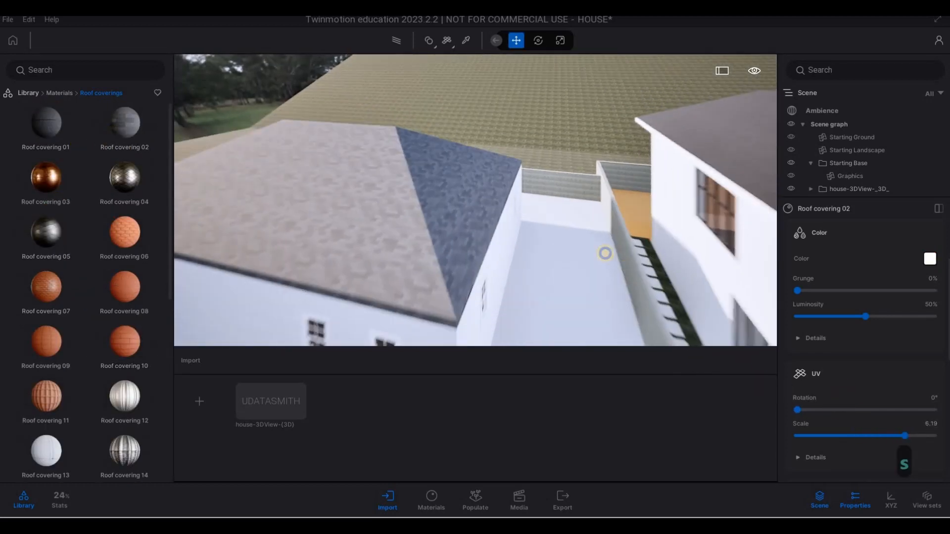
Step: Review the neighbour's hip roof from farther away and bring the main house's sloping roof edge above the balcony window into close view
{"action": "key", "text": "d"}
{"action": "key", "text": "e"}
{"action": "key", "text": "a"}
{"action": "key", "text": "a"}
{"action": "key", "text": "a"}
{"action": "key", "text": "a"}
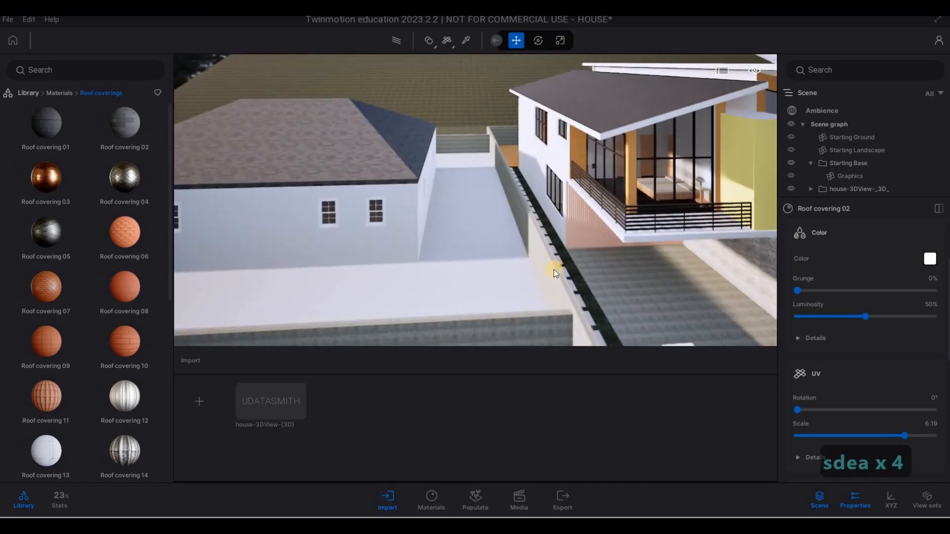
{"action": "key", "text": "d"}
{"action": "key", "text": "w"}
{"action": "key", "text": "w"}
{"action": "key", "text": "w"}
{"action": "key", "text": "w"}
{"action": "key", "text": "w"}
{"action": "key", "text": "w"}
{"action": "key", "text": "w"}
{"action": "key", "text": "q"}
{"action": "key", "text": "s"}
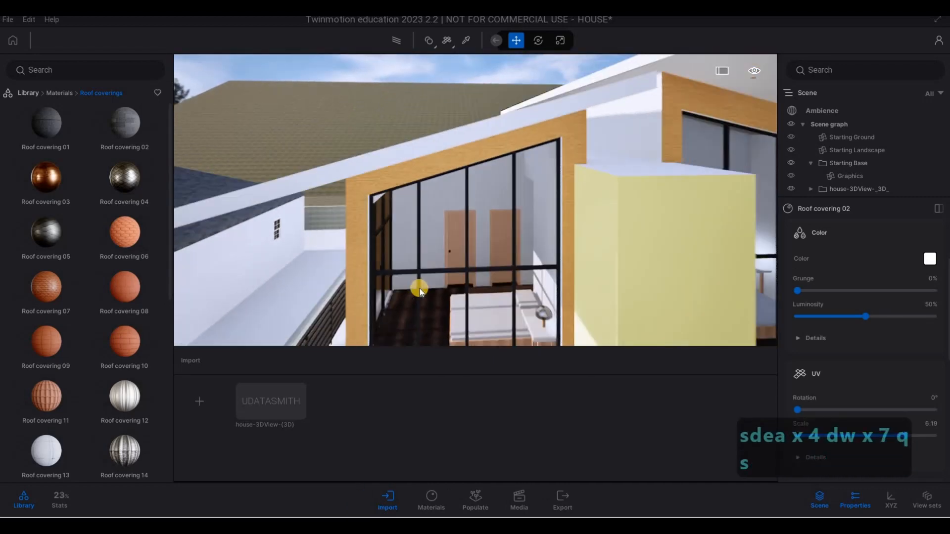
{"action": "key", "text": "w"}
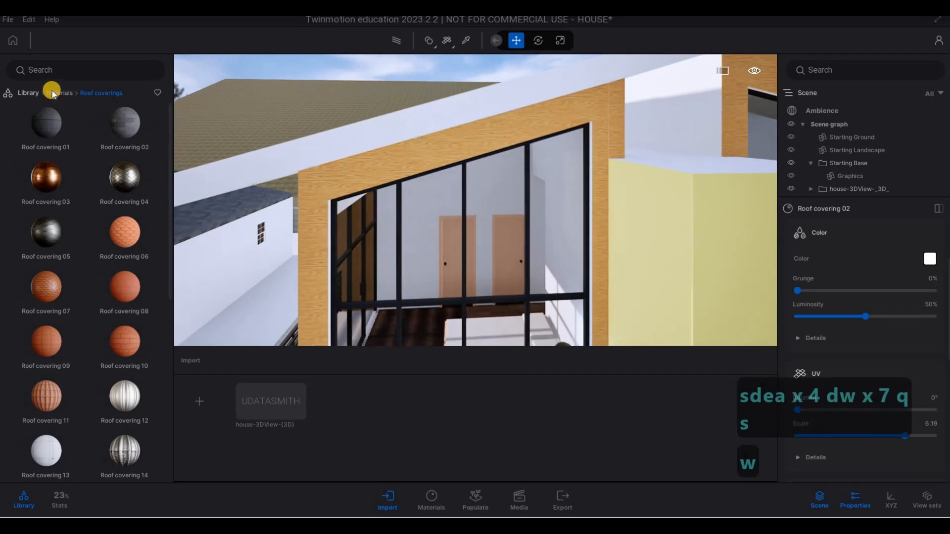
Step: Apply the Matt chrome metal material to the main house's sloping roof edge
{"action": "left_click", "coordinate": [27, 91]}
{"action": "left_click", "coordinate": [49, 130]}
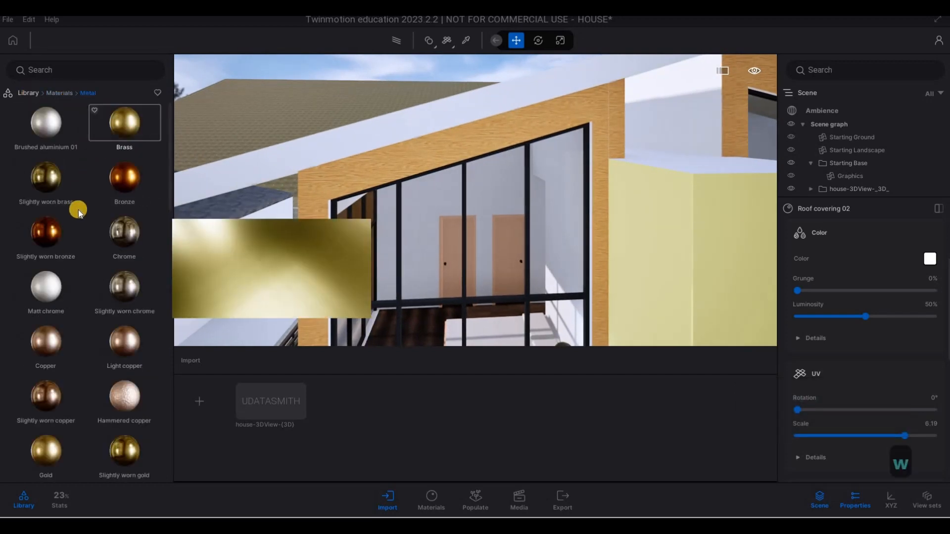
{"action": "scroll", "coordinate": [50, 266], "scroll_direction": "down", "scroll_amount": 1}
{"action": "left_click_drag", "start_coordinate": [50, 267], "coordinate": [256, 183]}
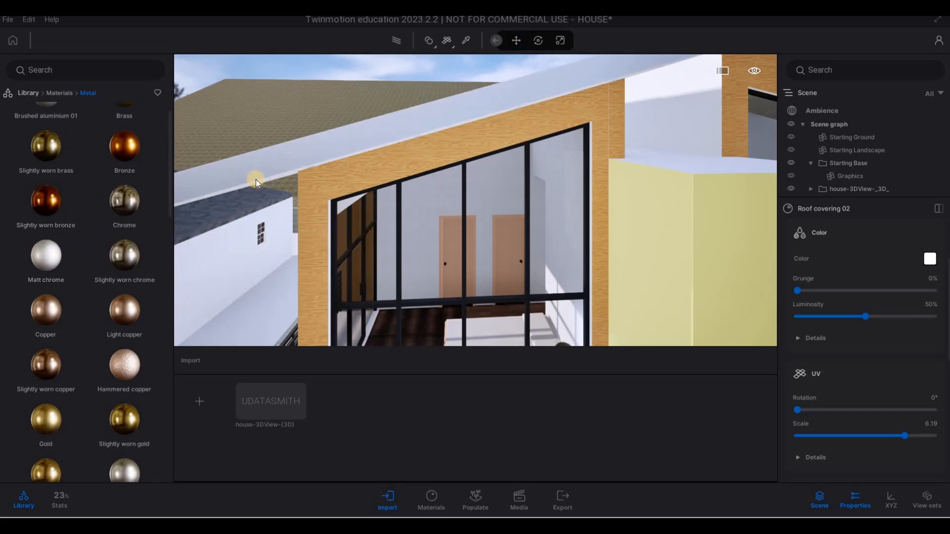
Step: Darken the roof edge's Matt chrome colour to a mid grey and check its roughness and metalness settings
{"action": "left_click", "coordinate": [929, 260]}
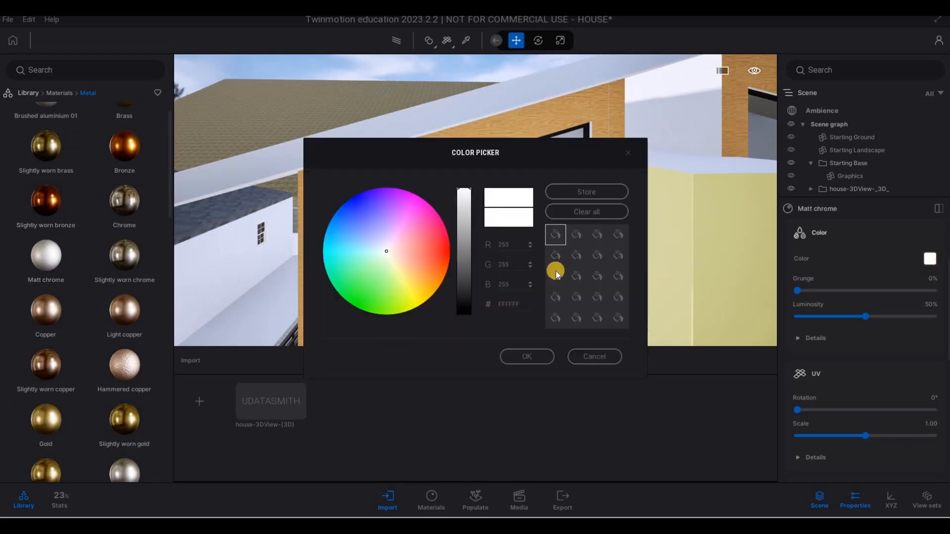
{"action": "left_click", "coordinate": [468, 237]}
{"action": "left_click", "coordinate": [522, 354]}
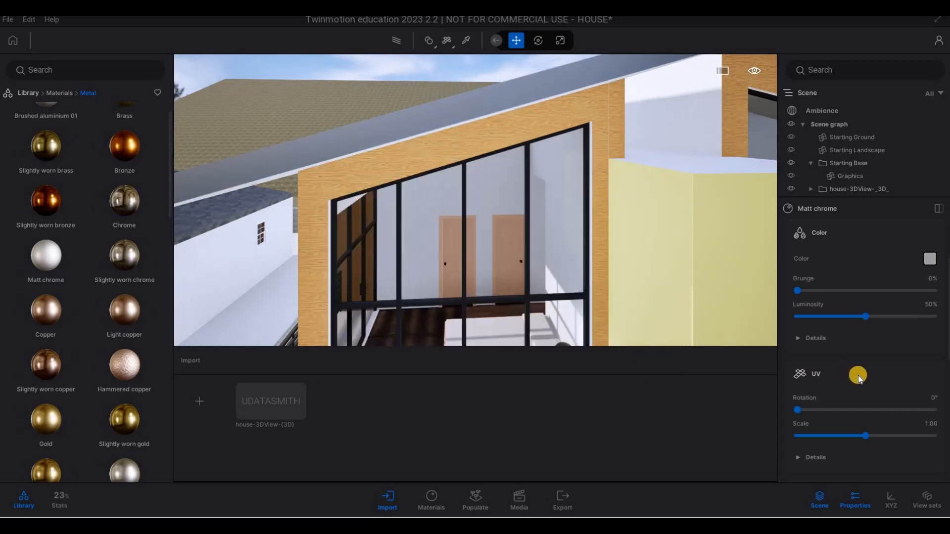
{"action": "scroll", "coordinate": [858, 391], "scroll_direction": "down", "scroll_amount": 2}
{"action": "scroll", "coordinate": [859, 402], "scroll_direction": "down", "scroll_amount": 1}
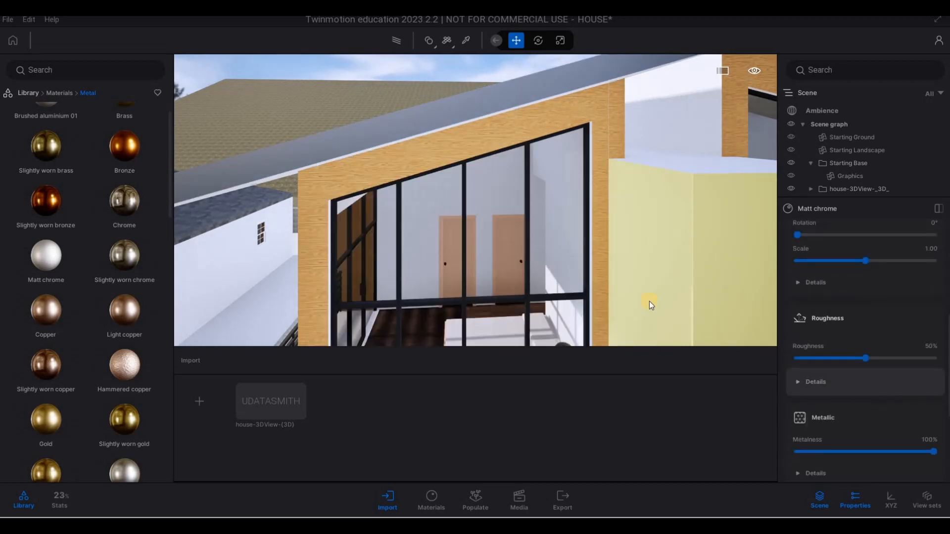
Step: Inspect the house front with its grey roof edges and move in close to the yellow wall between the balconies
{"action": "key", "text": "s"}
{"action": "key", "text": "e"}
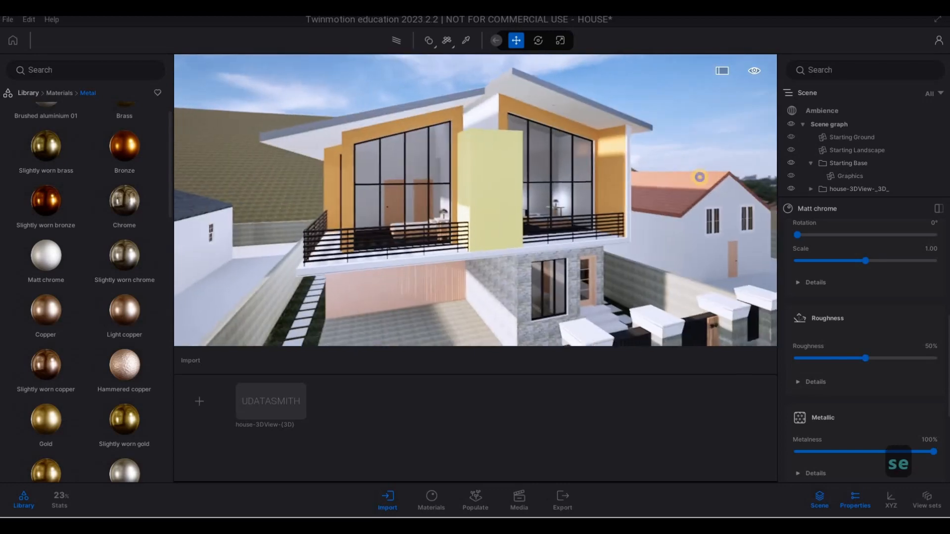
{"action": "key", "text": "a"}
{"action": "key", "text": "w"}
{"action": "key", "text": "e"}
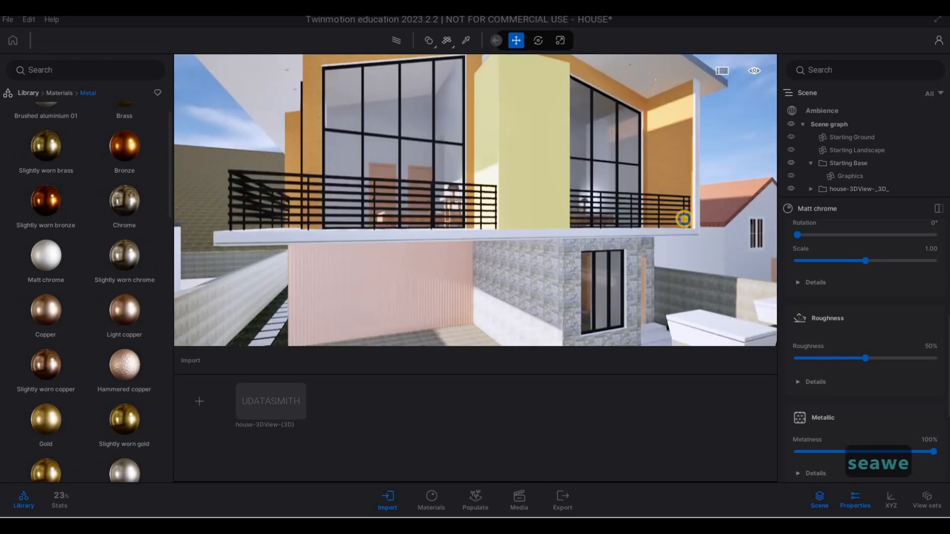
{"action": "key", "text": "w"}
{"action": "key", "text": "q"}
{"action": "right_click_drag", "start_coordinate": [558, 182], "coordinate": [625, 247]}
{"action": "key", "text": "w"}
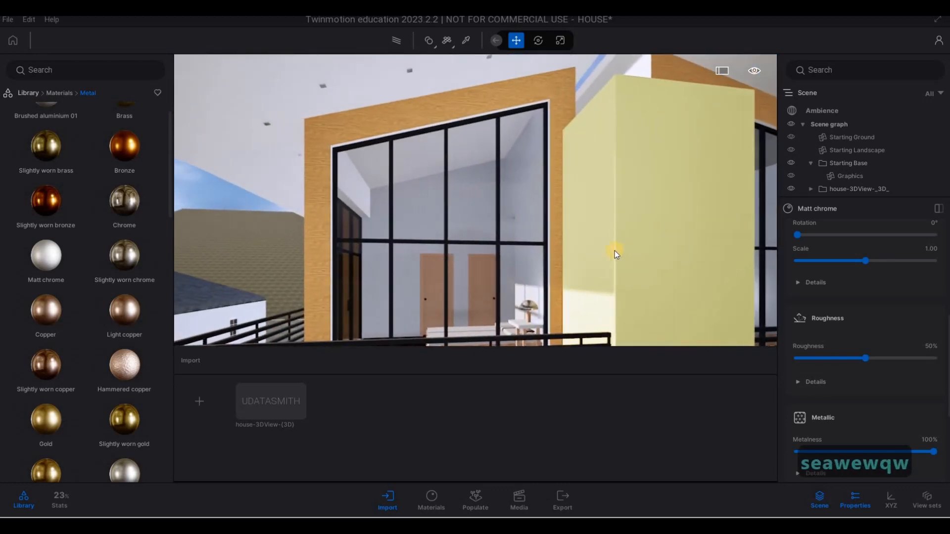
{"action": "key", "text": "d"}
{"action": "key", "text": "d"}
{"action": "key", "text": "w"}
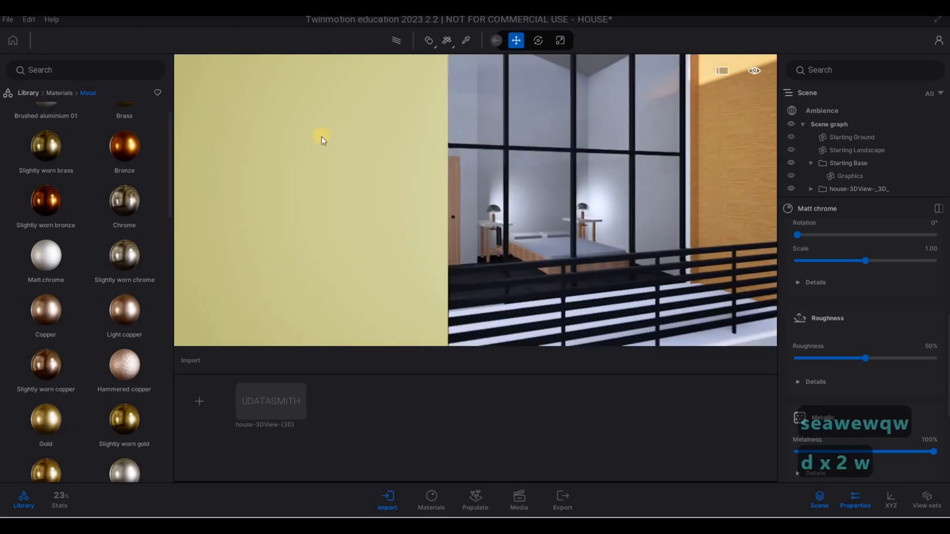
Step: Try the Ipe A wood material on the yellow wall between the two balconies
{"action": "key", "text": "s"}
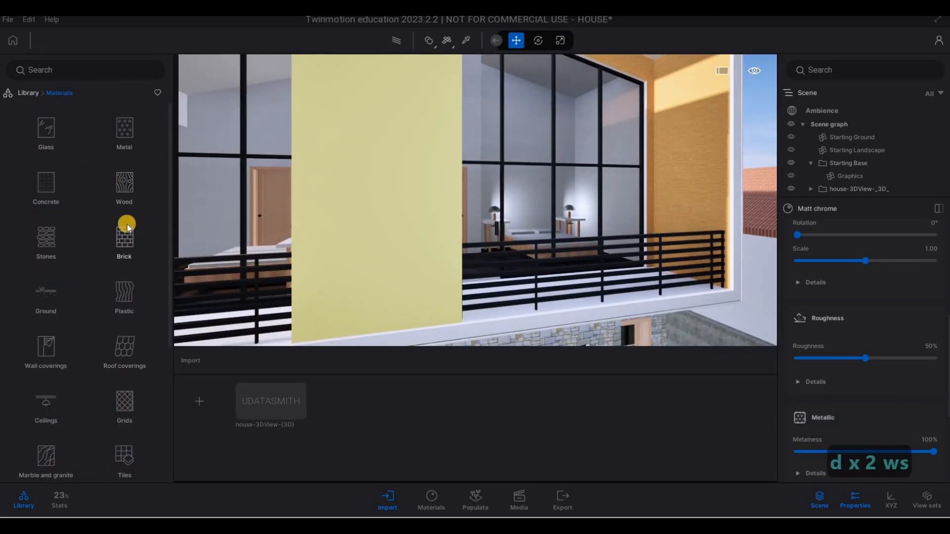
{"action": "left_click", "coordinate": [119, 188]}
{"action": "left_click_drag", "start_coordinate": [204, 139], "coordinate": [360, 177]}
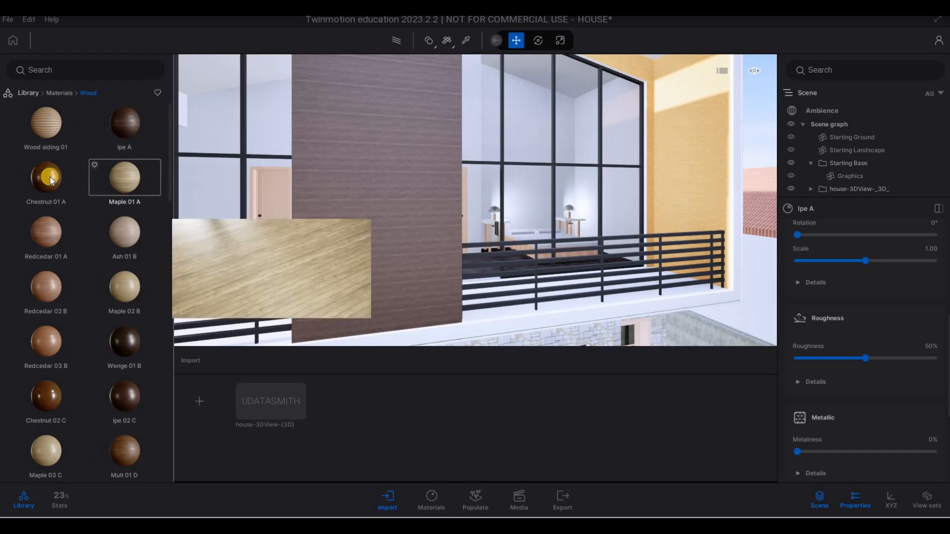
Step: Apply the Chestnut 01 A wood material to the wall between the balconies and set its UV scale to 10
{"action": "left_click_drag", "start_coordinate": [111, 194], "coordinate": [366, 204]}
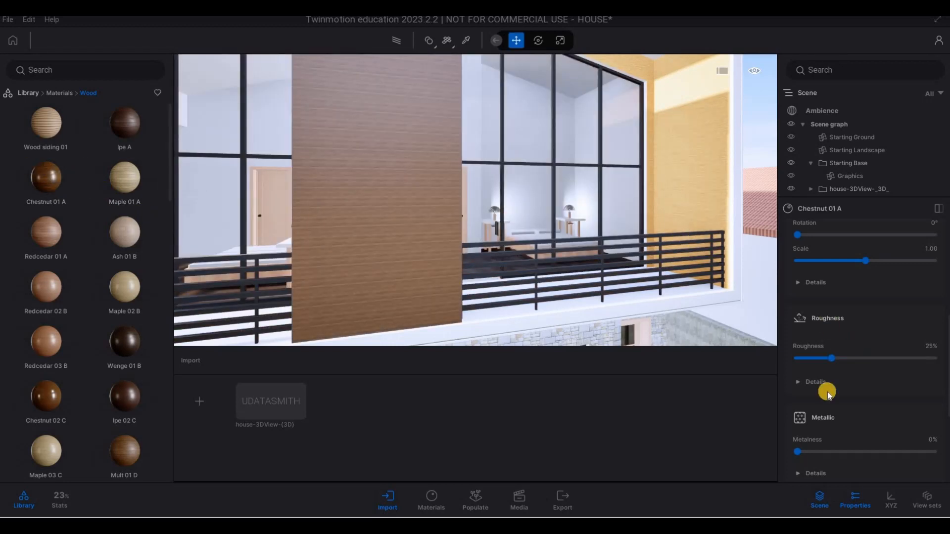
{"action": "scroll", "coordinate": [816, 425], "scroll_direction": "down", "scroll_amount": 2}
{"action": "scroll", "coordinate": [816, 433], "scroll_direction": "down", "scroll_amount": 6}
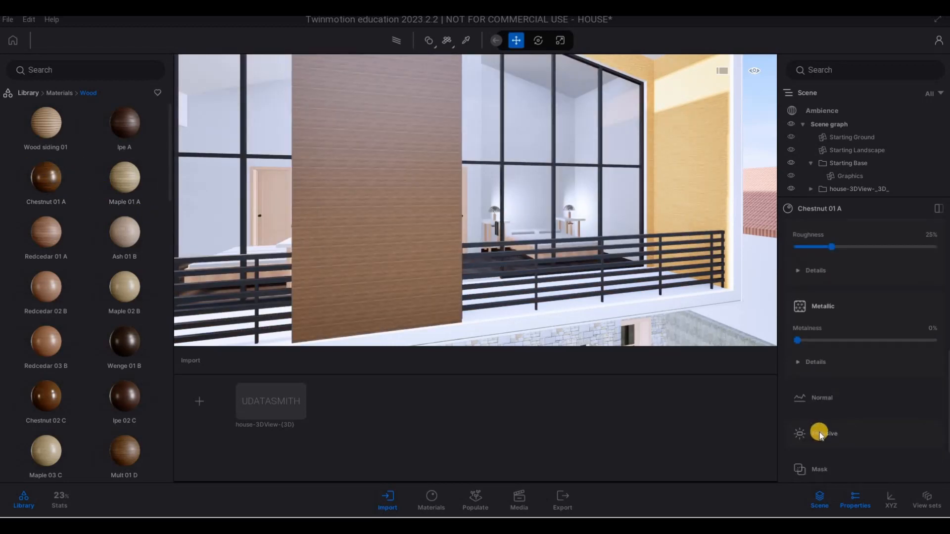
{"action": "scroll", "coordinate": [815, 412], "scroll_direction": "up", "scroll_amount": 6}
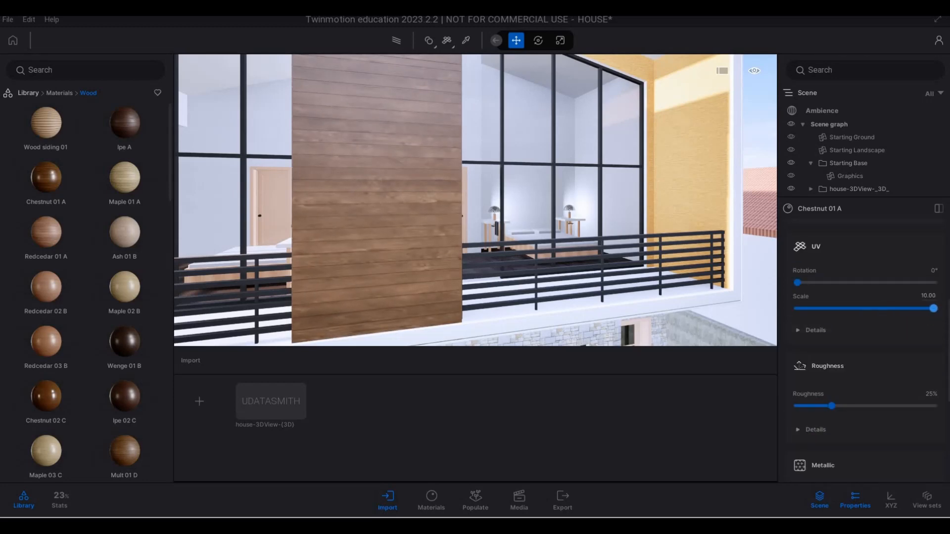
Step: Examine the wood-clad wall between the balconies from several distances and move in to the yellow wall beside the right balcony window
{"action": "key", "text": "a"}
{"action": "key", "text": "d"}
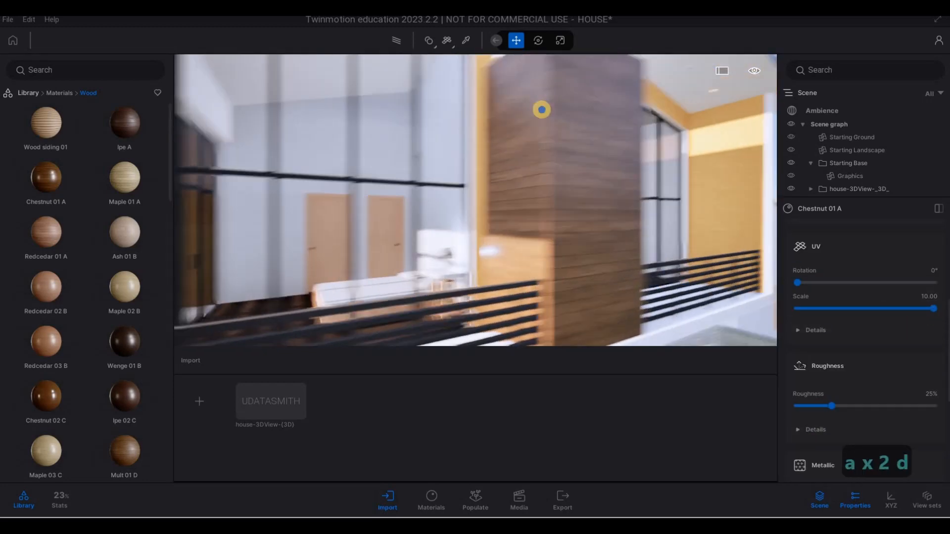
{"action": "key", "text": "s"}
{"action": "key", "text": "d"}
{"action": "key", "text": "s"}
{"action": "key", "text": "a"}
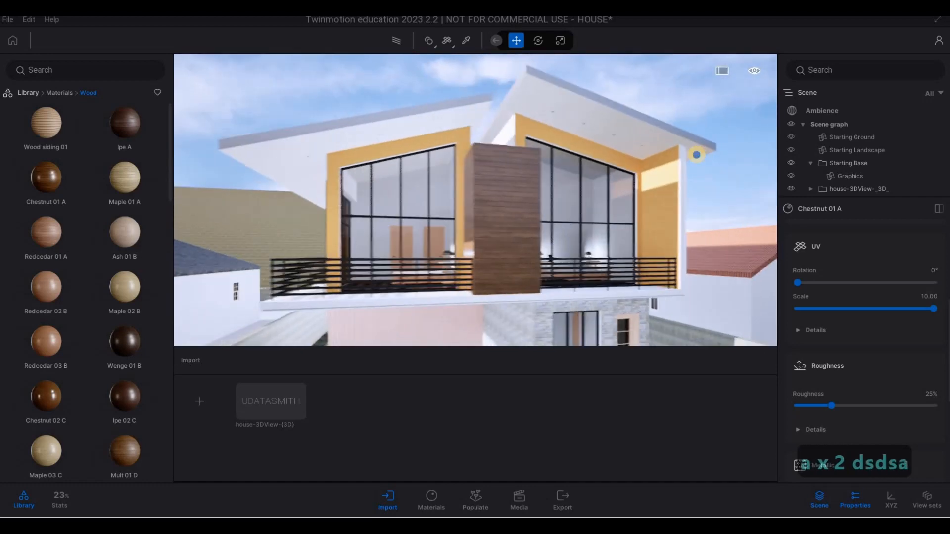
{"action": "key", "text": "w"}
{"action": "key", "text": "w"}
{"action": "key", "text": "d"}
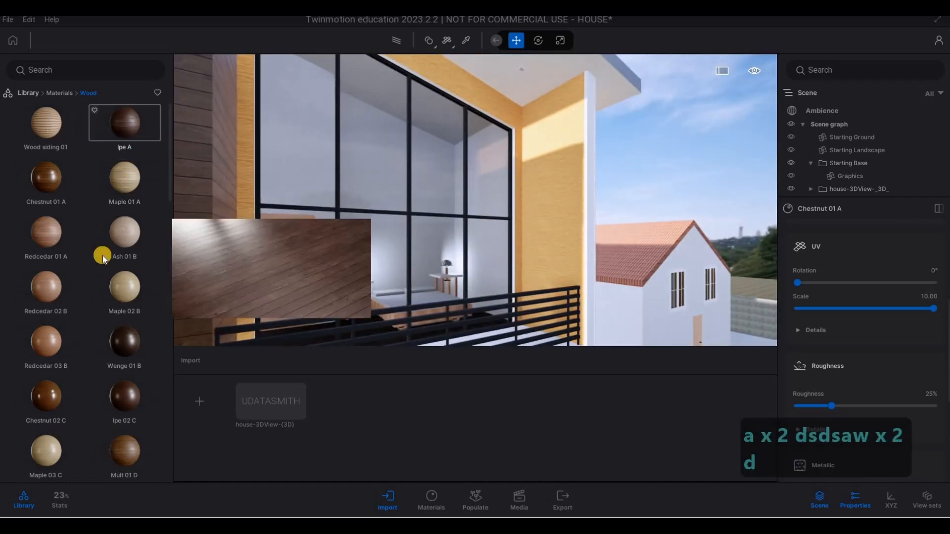
Step: Try the Olive 02 G wood material on the yellow walls around the balcony windows
{"action": "scroll", "coordinate": [71, 299], "scroll_direction": "down", "scroll_amount": 2}
{"action": "scroll", "coordinate": [72, 309], "scroll_direction": "down", "scroll_amount": 5}
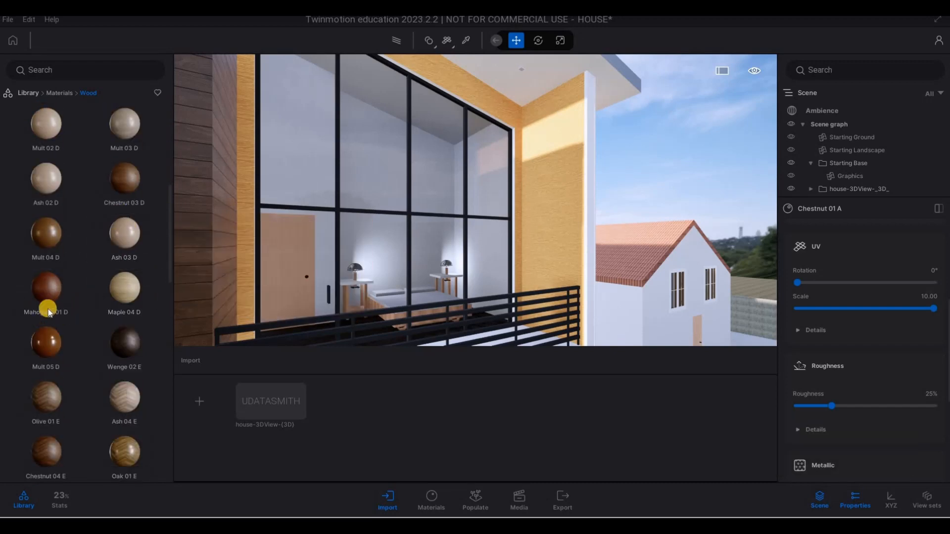
{"action": "scroll", "coordinate": [47, 306], "scroll_direction": "down", "scroll_amount": 2}
{"action": "scroll", "coordinate": [55, 311], "scroll_direction": "down", "scroll_amount": 3}
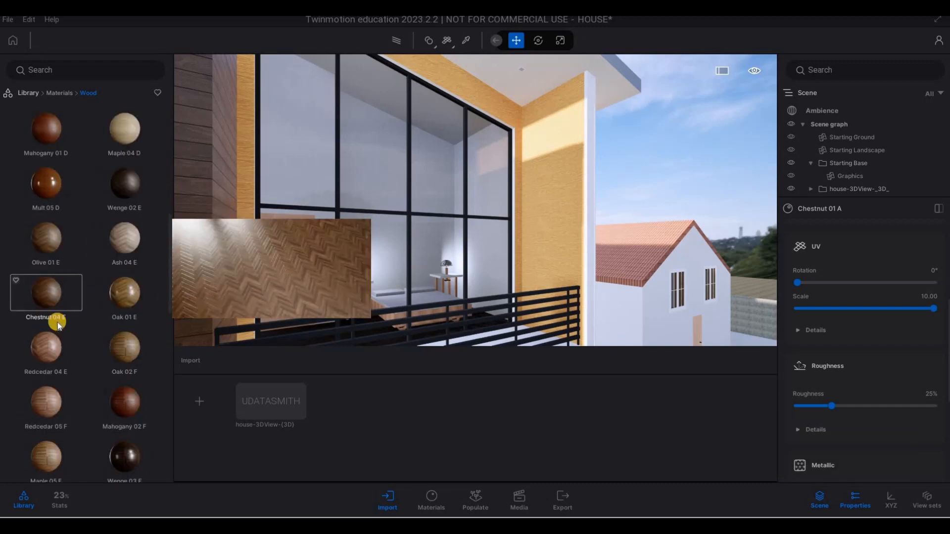
{"action": "scroll", "coordinate": [75, 369], "scroll_direction": "down", "scroll_amount": 2}
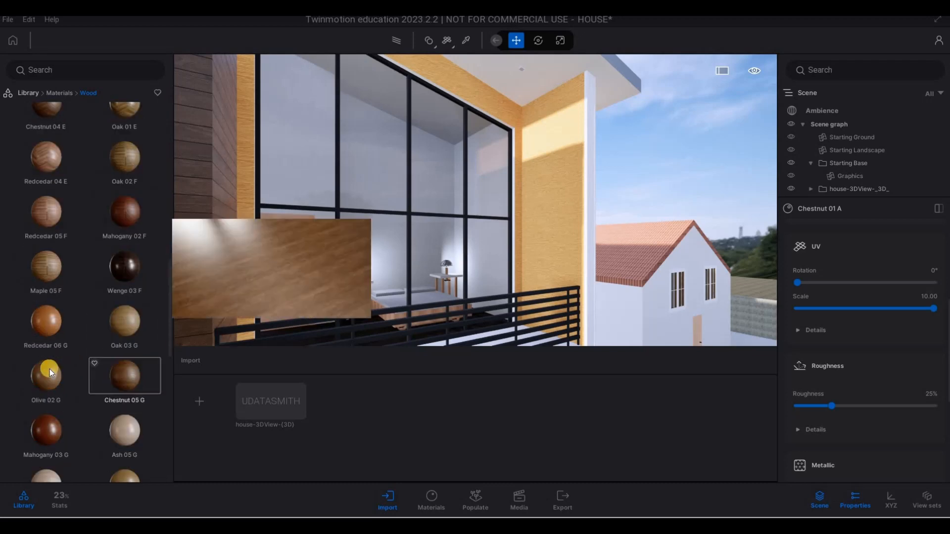
{"action": "left_click_drag", "start_coordinate": [50, 376], "coordinate": [445, 250]}
{"action": "left_click_drag", "start_coordinate": [519, 263], "coordinate": [506, 253]}
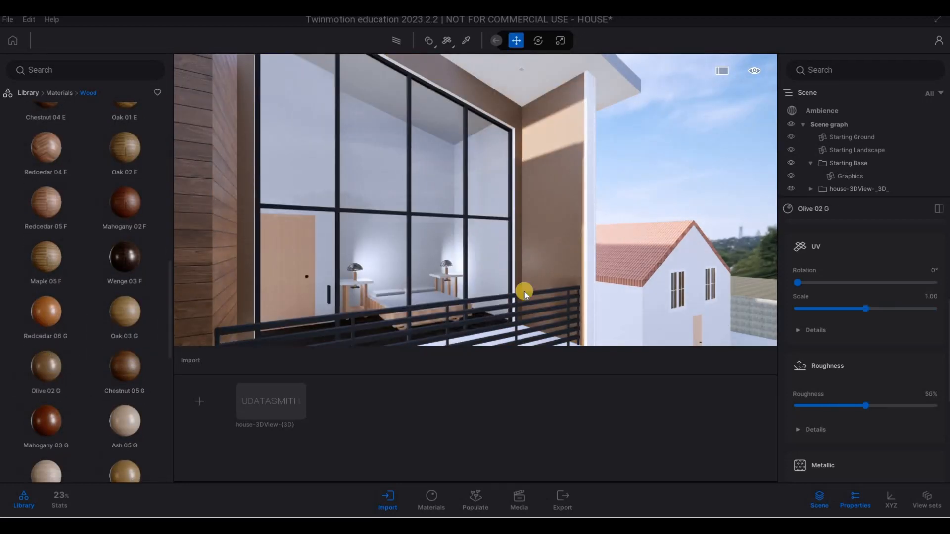
Step: Set the UV scale of the Olive 02 G material on the balcony walls to 7.04
{"action": "key", "text": "w"}
{"action": "key", "text": "d"}
{"action": "key", "text": "a"}
{"action": "left_click_drag", "start_coordinate": [867, 309], "coordinate": [898, 311]}
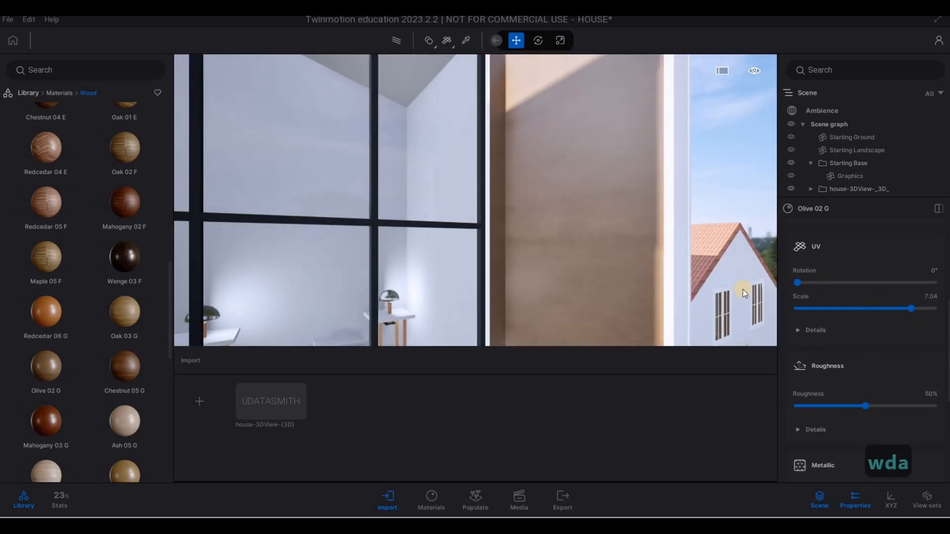
Step: Examine the upper facade with Olive 02 G around the windows next to the chestnut-clad centre wall
{"action": "key", "text": "s"}
{"action": "key", "text": "a"}
{"action": "key", "text": "a"}
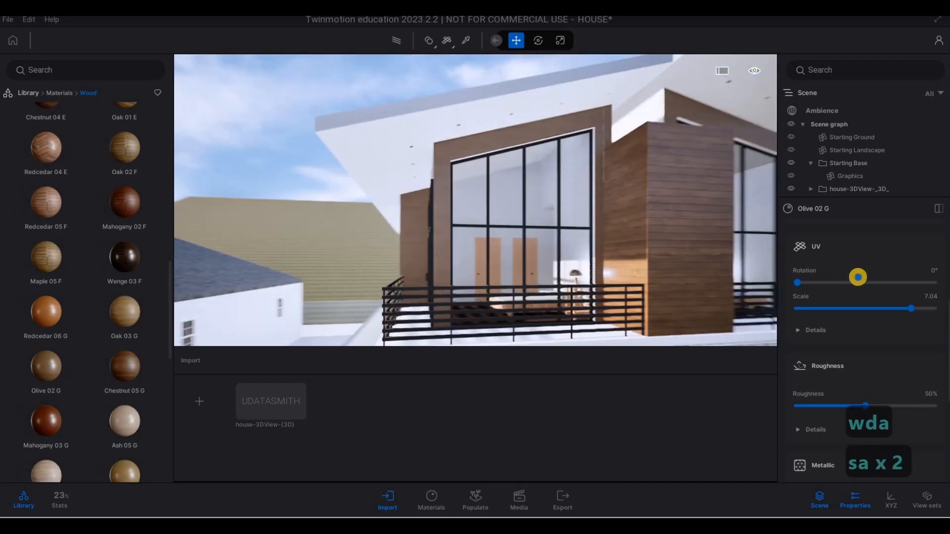
{"action": "key", "text": "a"}
{"action": "key", "text": "w"}
{"action": "key", "text": "d"}
{"action": "key", "text": "s"}
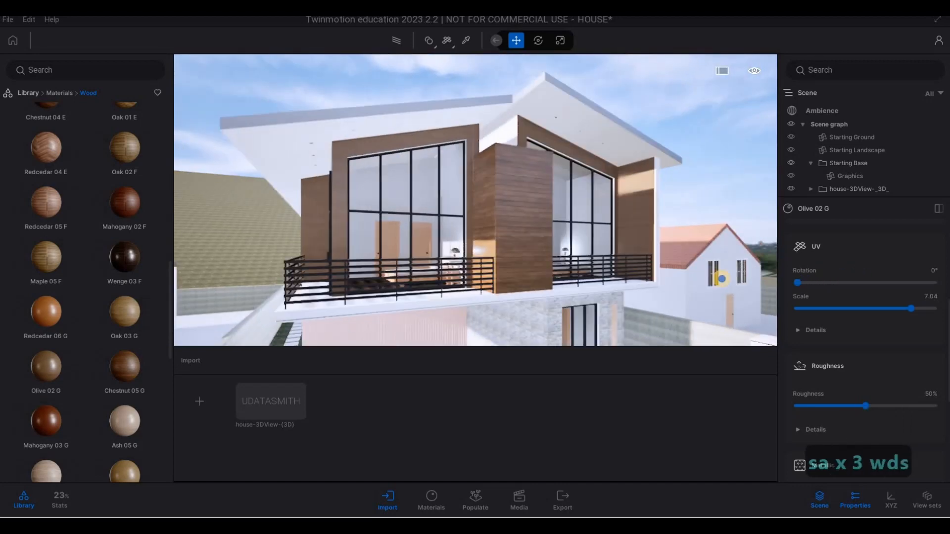
{"action": "key", "text": "d"}
{"action": "key", "text": "w"}
{"action": "key", "text": "w"}
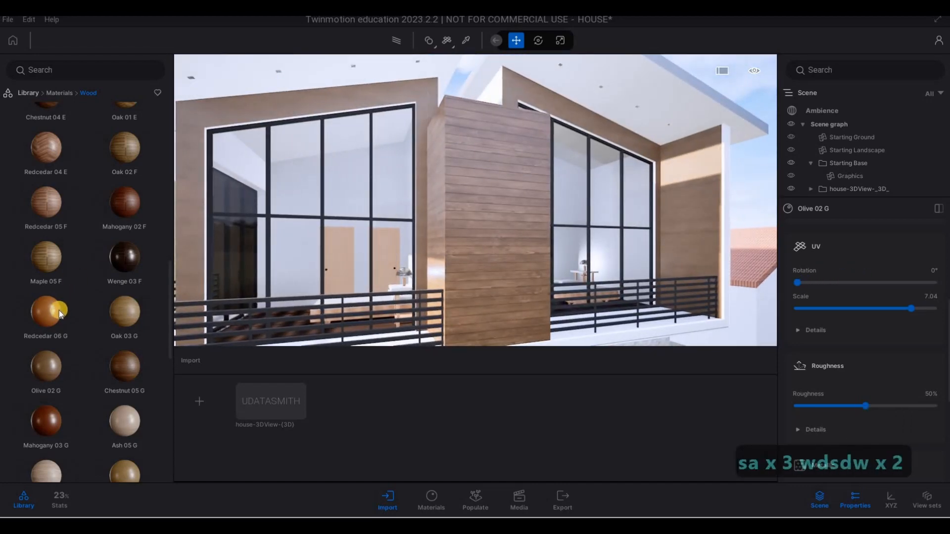
Step: Apply the Redcedar 06 G wood material to the walls around the balcony windows in place of Olive 02 G
{"action": "key", "text": "a"}
{"action": "key", "text": "w"}
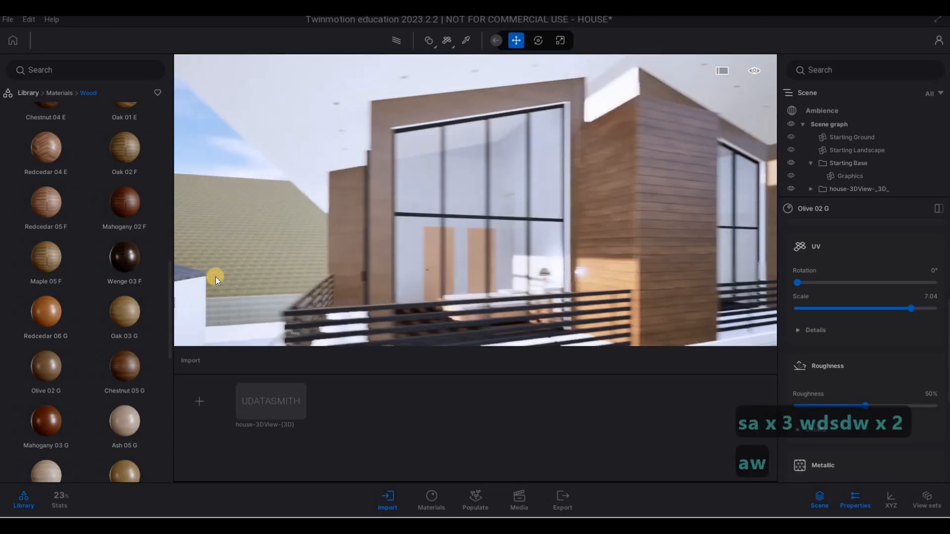
{"action": "left_click_drag", "start_coordinate": [55, 314], "coordinate": [346, 256]}
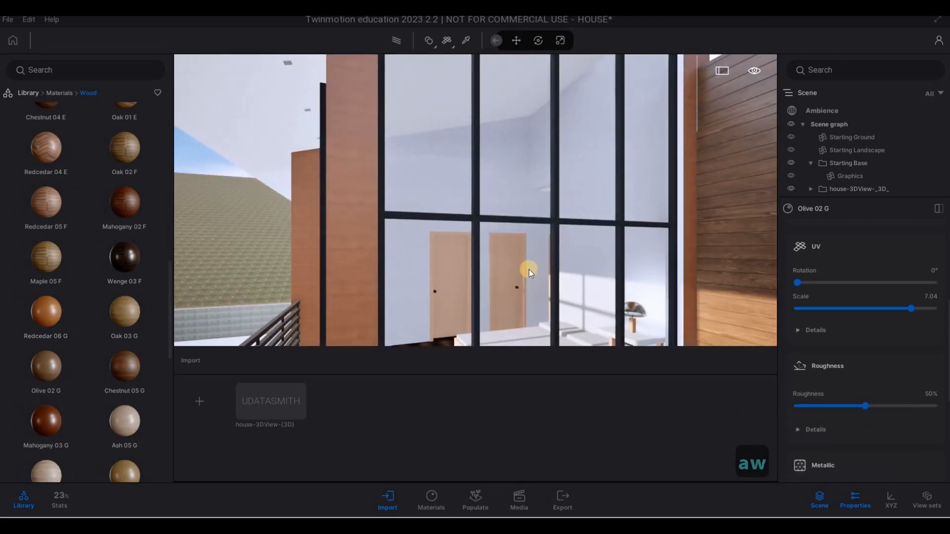
{"action": "key", "text": "s"}
{"action": "key", "text": "d"}
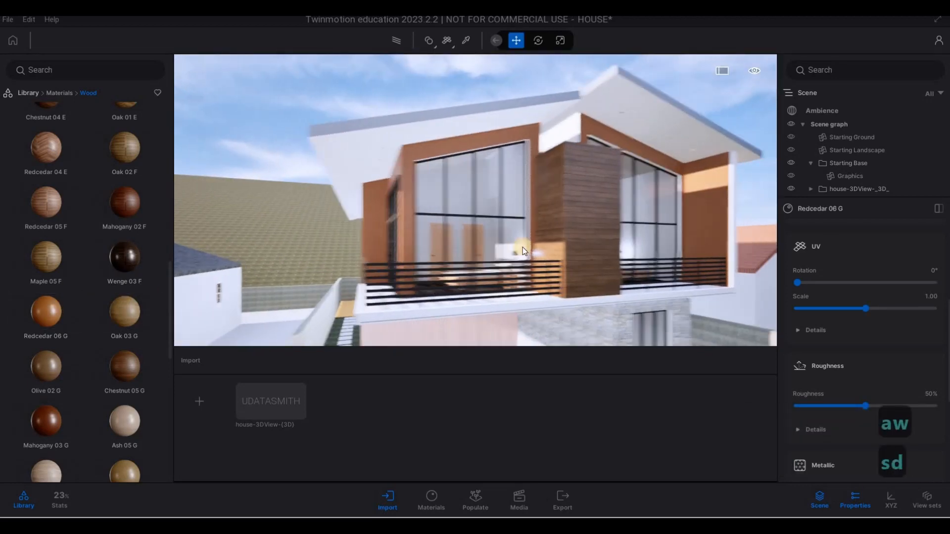
{"action": "key", "text": "w"}
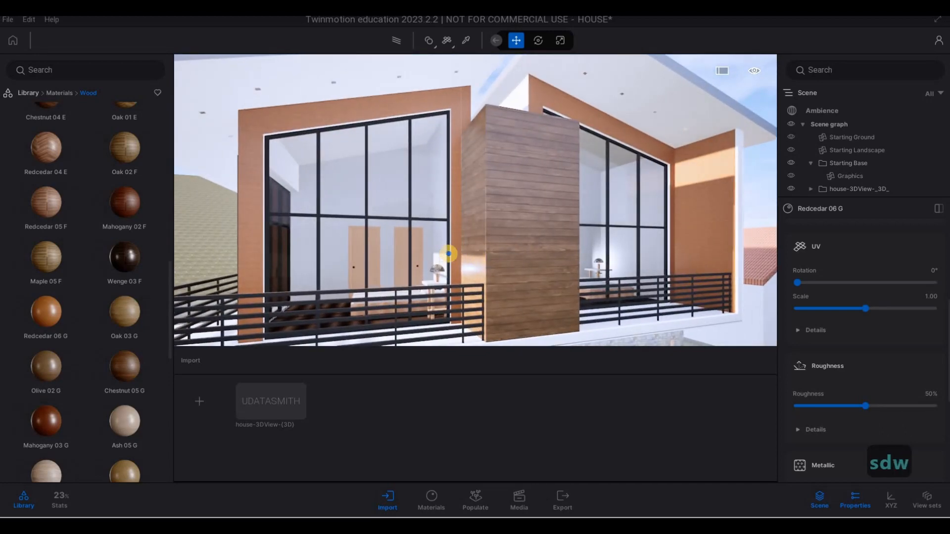
Step: Set the UV scale of the Redcedar 06 G material on the balcony walls to 4.22
{"action": "key", "text": "s"}
{"action": "key", "text": "a"}
{"action": "key", "text": "w"}
{"action": "key", "text": "w"}
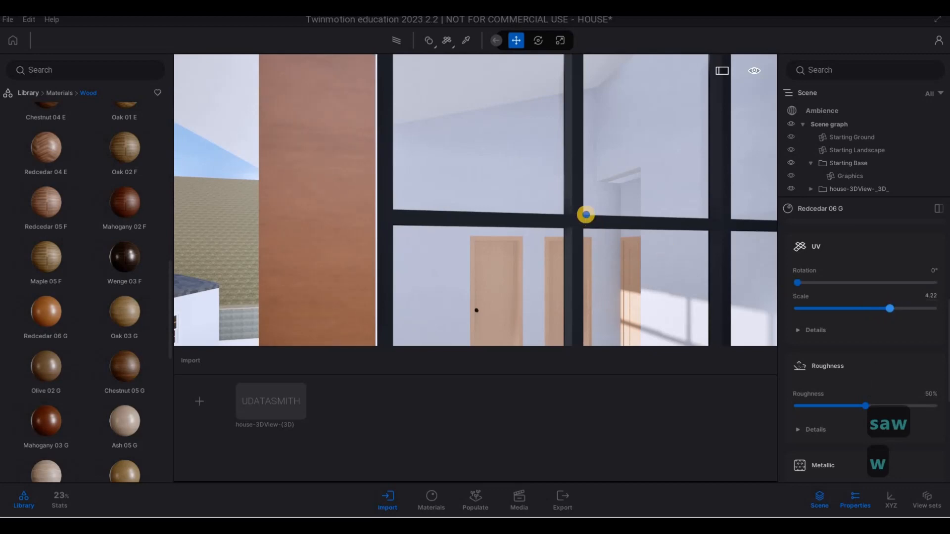
Step: Examine the Redcedar 06 G walls from the side of the house and from the front of the balconies
{"action": "key", "text": "s"}
{"action": "key", "text": "d"}
{"action": "key", "text": "a"}
{"action": "key", "text": "w"}
{"action": "key", "text": "s"}
{"action": "key", "text": "d"}
{"action": "key", "text": "a"}
{"action": "key", "text": "w"}
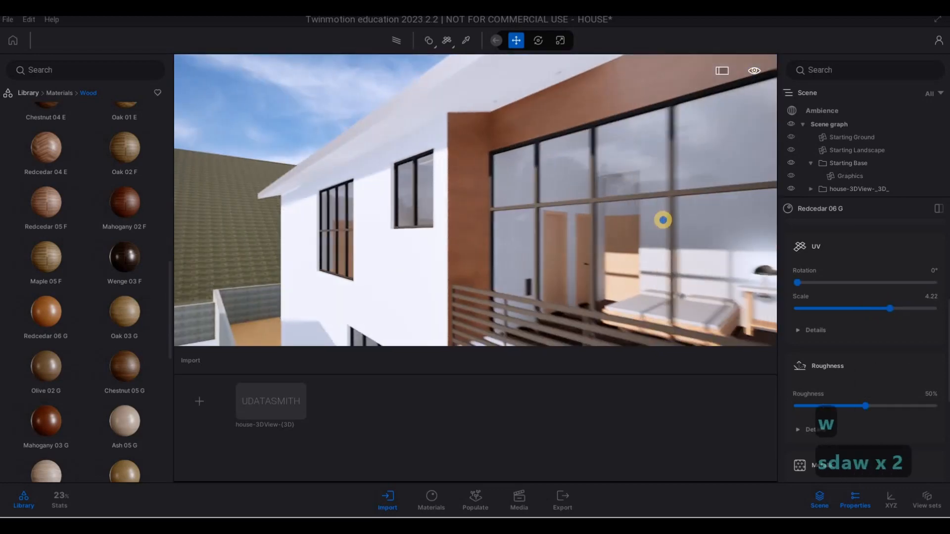
{"action": "key", "text": "s"}
{"action": "key", "text": "d"}
{"action": "key", "text": "w"}
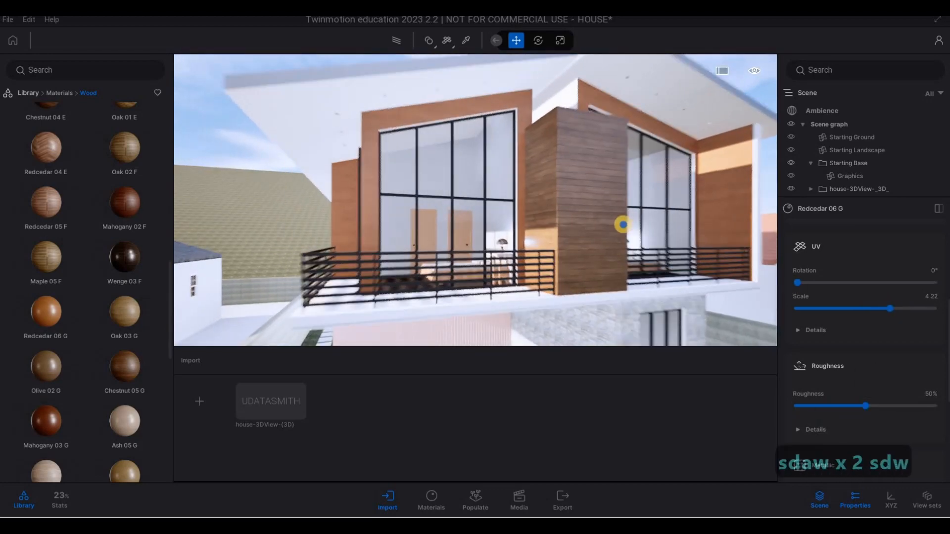
{"action": "key", "text": "d"}
{"action": "key", "text": "a"}
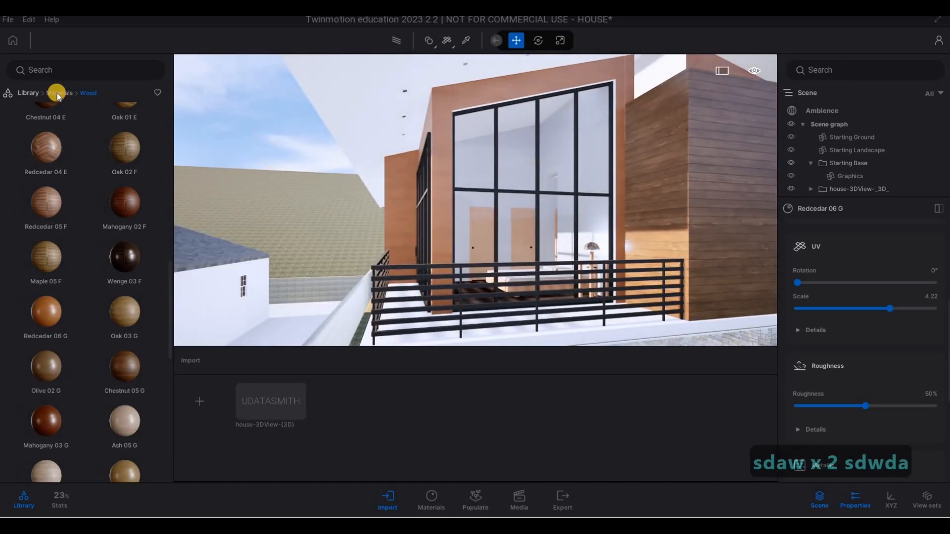
Step: Try the Stacked stone 05 material on the walls around the balcony windows with a UV scale of 4.88
{"action": "left_click", "coordinate": [61, 94]}
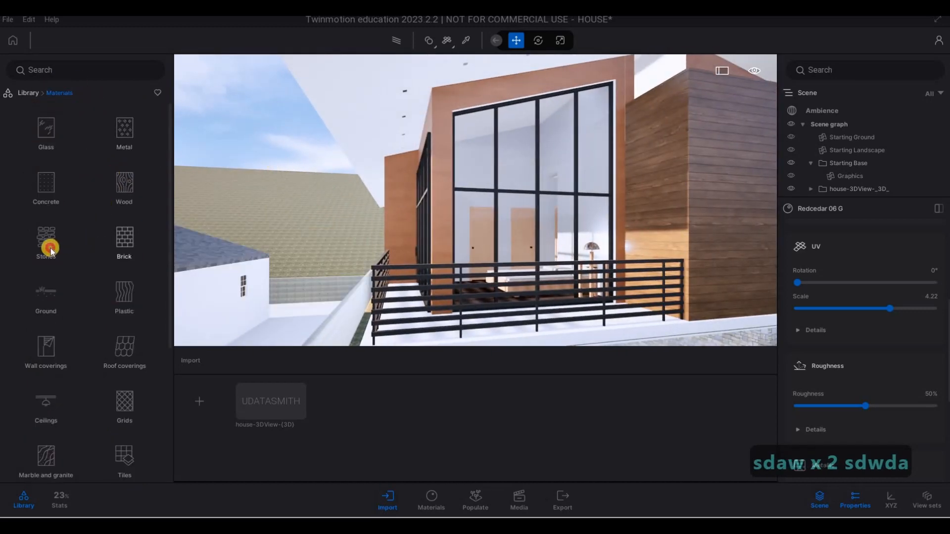
{"action": "left_click", "coordinate": [80, 243]}
{"action": "left_click_drag", "start_coordinate": [127, 275], "coordinate": [578, 262]}
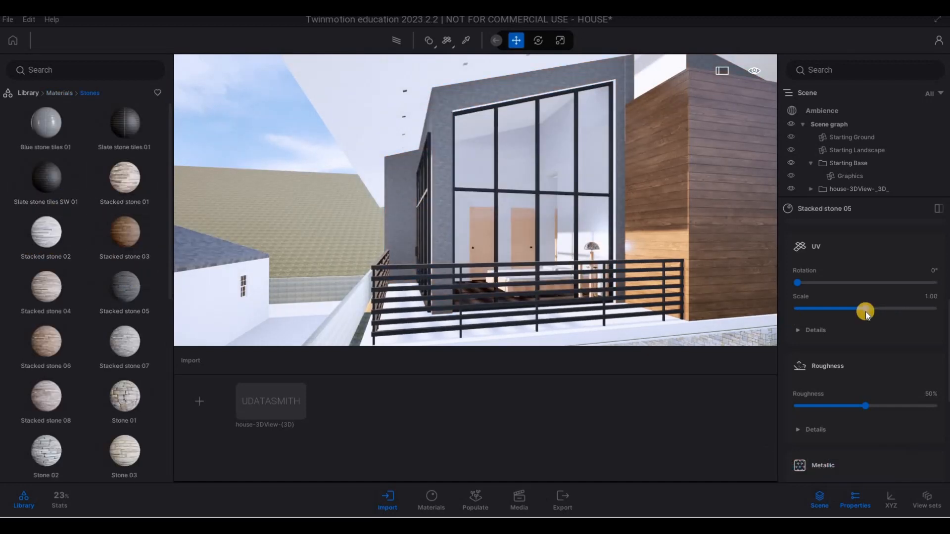
{"action": "left_click", "coordinate": [895, 309]}
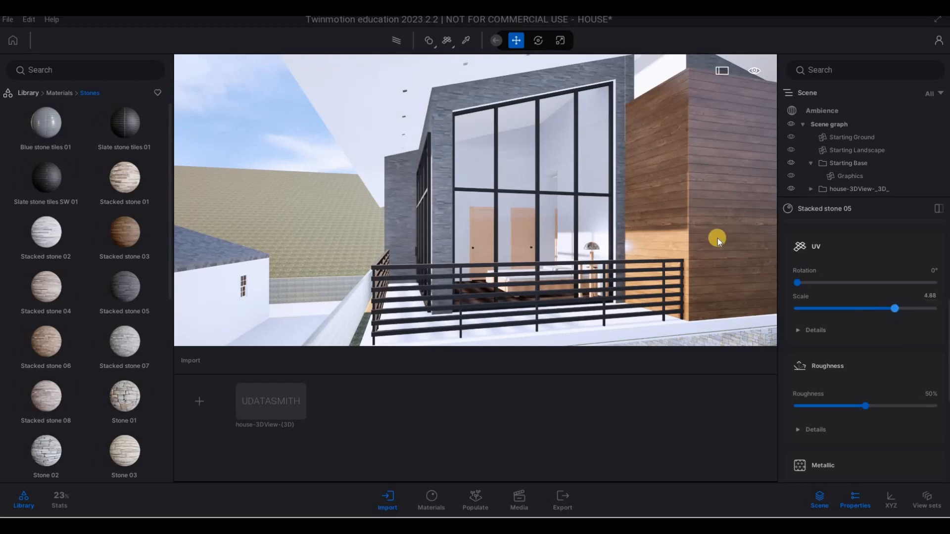
Step: Examine the whole house front, comparing the dark stone balcony walls with the ground-floor stone wall
{"action": "key", "text": "s"}
{"action": "key", "text": "d"}
{"action": "key", "text": "w"}
{"action": "key", "text": "a"}
{"action": "key", "text": "w"}
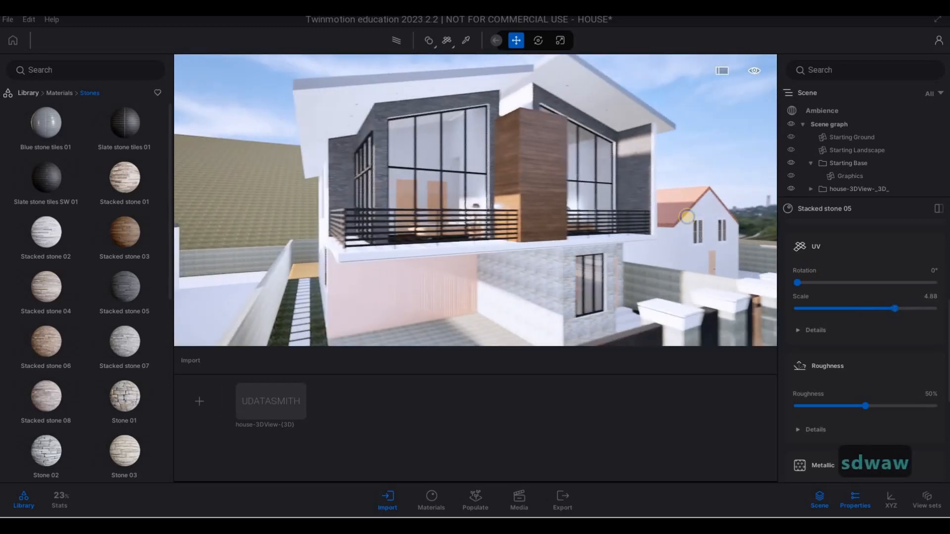
{"action": "key", "text": "e"}
{"action": "key", "text": "d"}
{"action": "key", "text": "w"}
{"action": "key", "text": "w"}
{"action": "key", "text": "d"}
{"action": "key", "text": "q"}
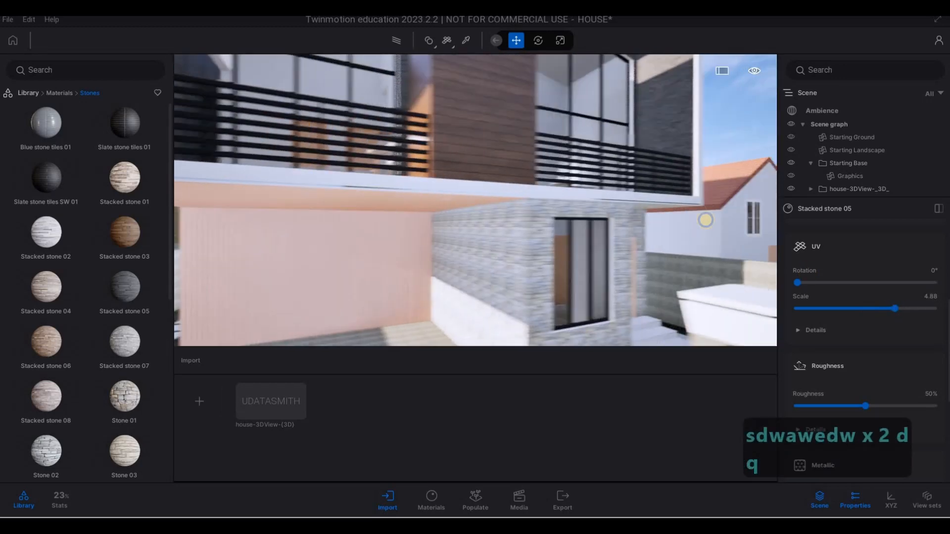
Step: Undo the Stacked stone 05 material and its scale change on the balcony walls
{"action": "right_click", "coordinate": [705, 220]}
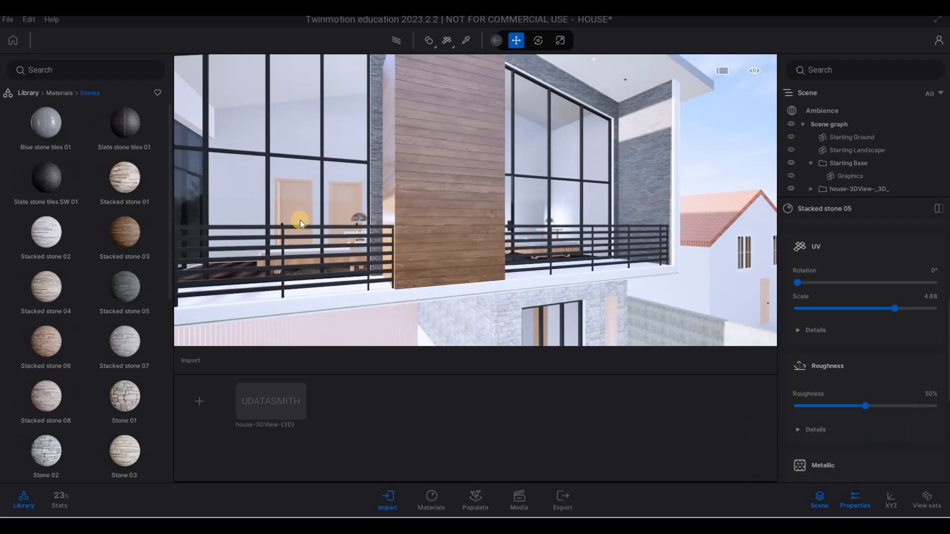
{"action": "key", "text": "ctrl+z"}
{"action": "key", "text": "ctrl+z"}
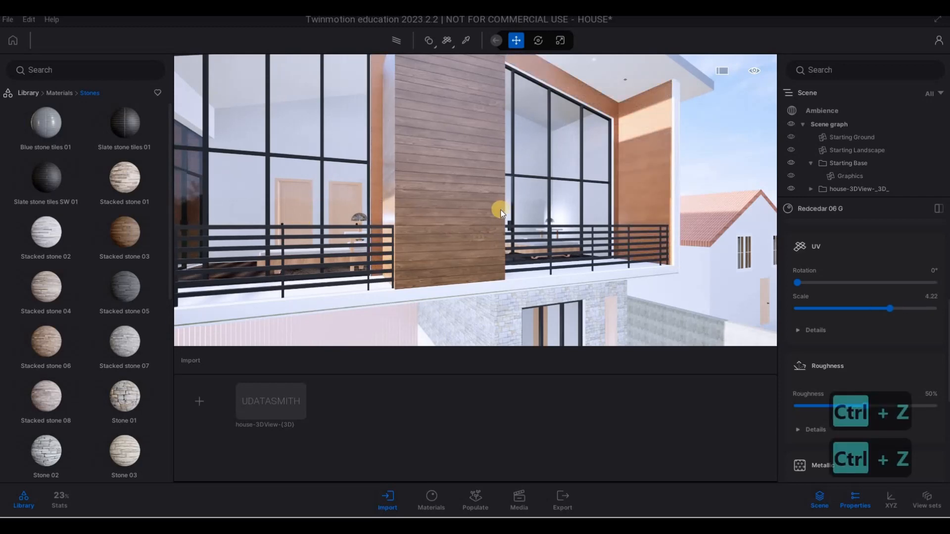
Step: Apply the Stacked stone 05 material to the ground-floor stone wall beside the carport and set its UV scale to 6.52
{"action": "key", "text": "w"}
{"action": "key", "text": "e"}
{"action": "key", "text": "a"}
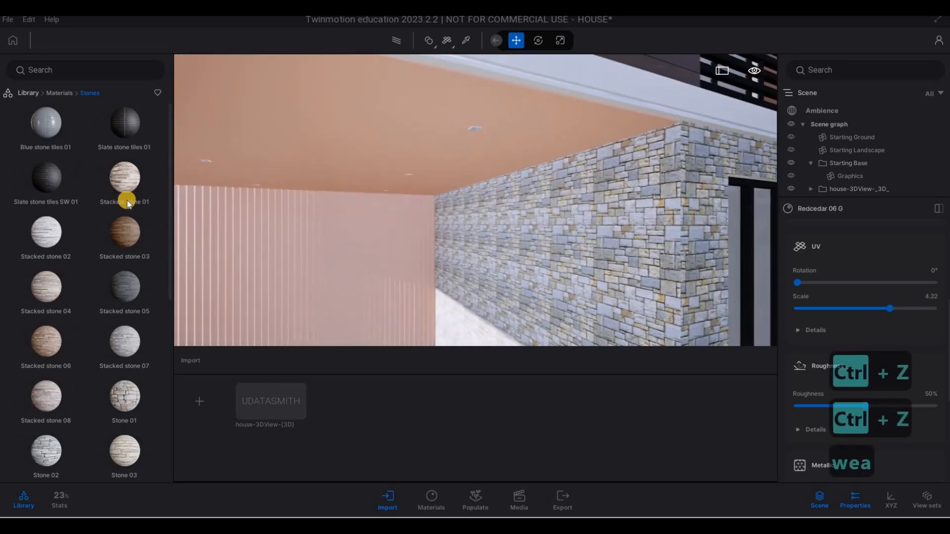
{"action": "key", "text": "s"}
{"action": "key", "text": "e"}
{"action": "left_click_drag", "start_coordinate": [132, 281], "coordinate": [505, 223]}
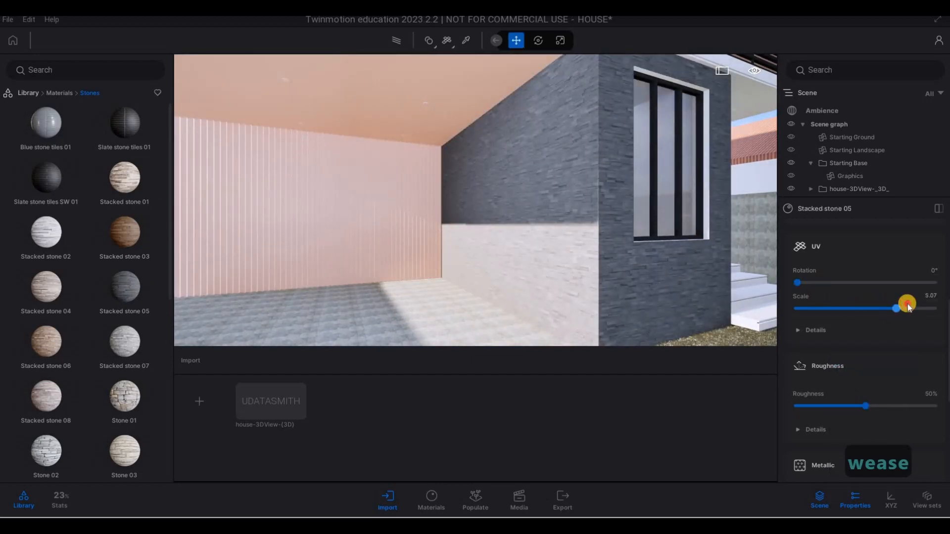
Step: Examine the carport's dark stone wall, pink ribbed back wall and ceiling from several viewpoints
{"action": "key", "text": "d"}
{"action": "key", "text": "w"}
{"action": "key", "text": "q"}
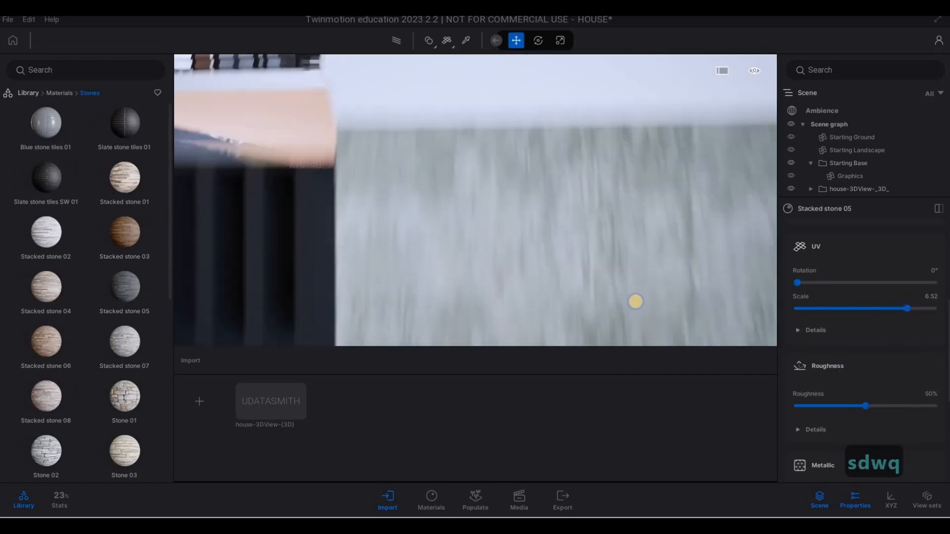
{"action": "key", "text": "a"}
{"action": "key", "text": "a"}
{"action": "key", "text": "w"}
{"action": "key", "text": "a"}
{"action": "key", "text": "w"}
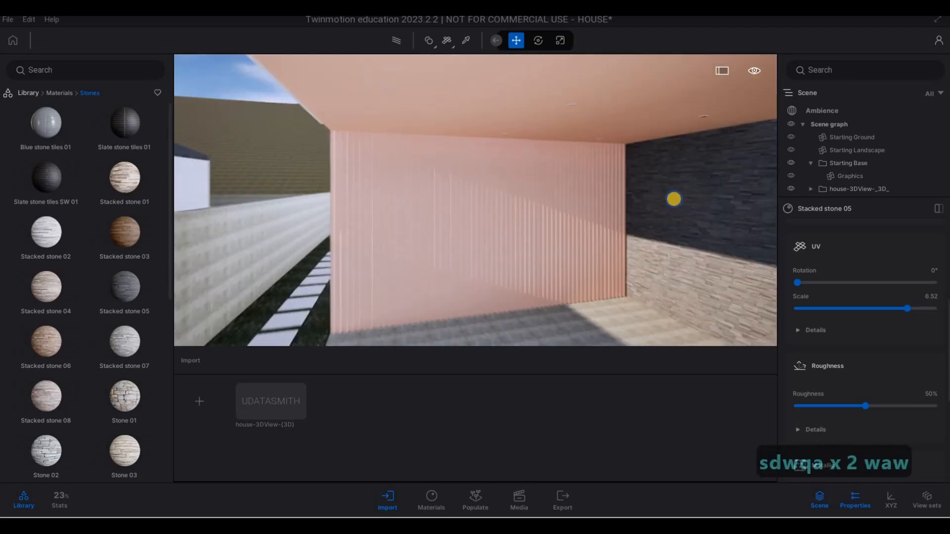
{"action": "key", "text": "s"}
{"action": "key", "text": "d"}
{"action": "key", "text": "a"}
{"action": "key", "text": "w"}
{"action": "key", "text": "e"}
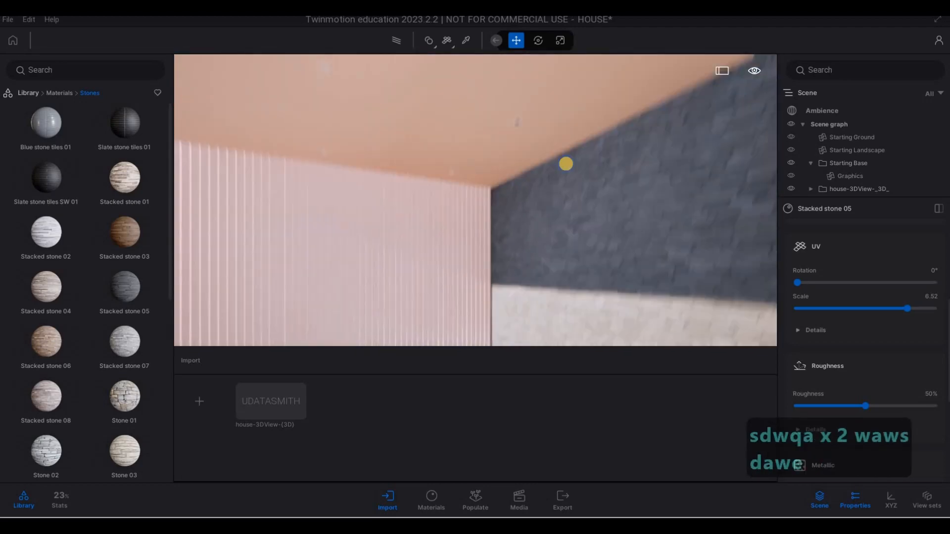
{"action": "key", "text": "d"}
{"action": "key", "text": "a"}
{"action": "key", "text": "q"}
{"action": "key", "text": "s"}
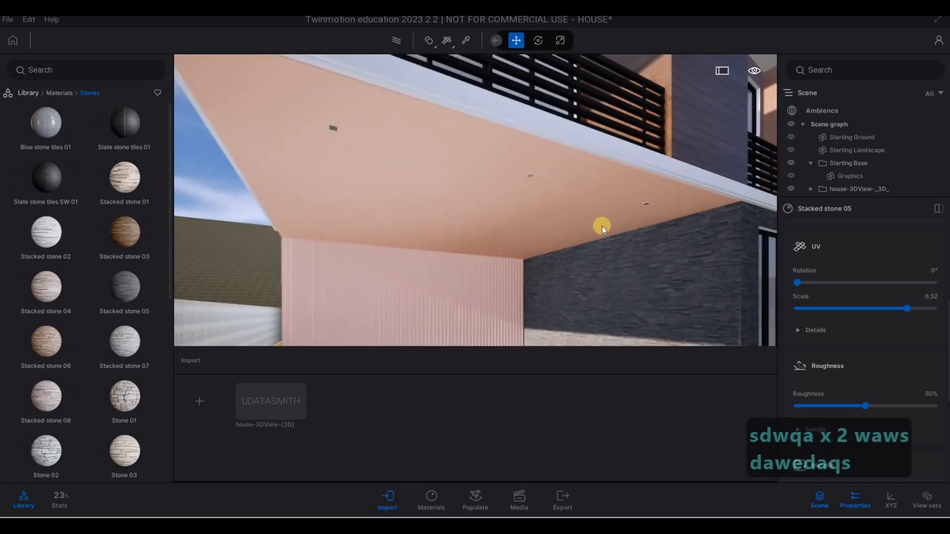
Step: Apply the Mahogany 03 G wood material to the carport ceiling and ribbed back wall, and set its UV scale to 4.09
{"action": "key", "text": "a"}
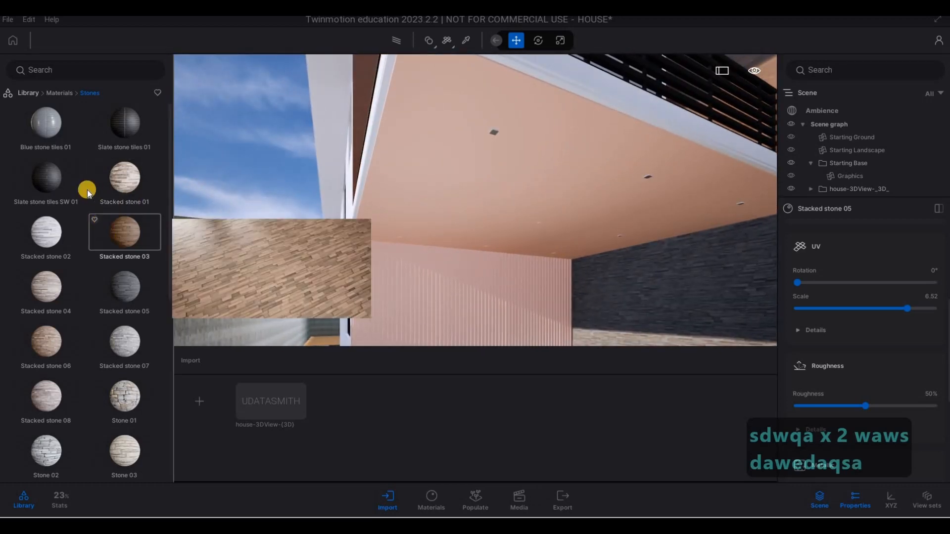
{"action": "left_click", "coordinate": [61, 94]}
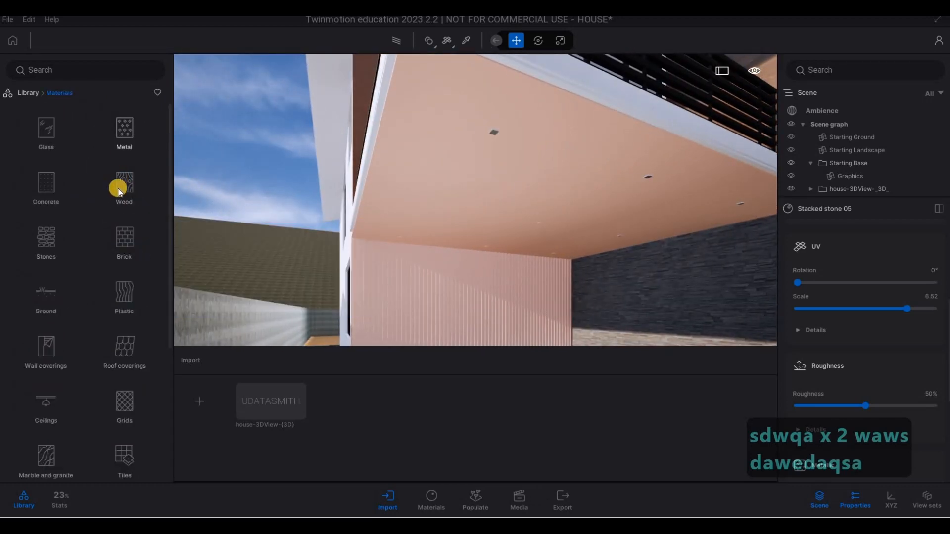
{"action": "scroll", "coordinate": [73, 332], "scroll_direction": "down", "scroll_amount": 8}
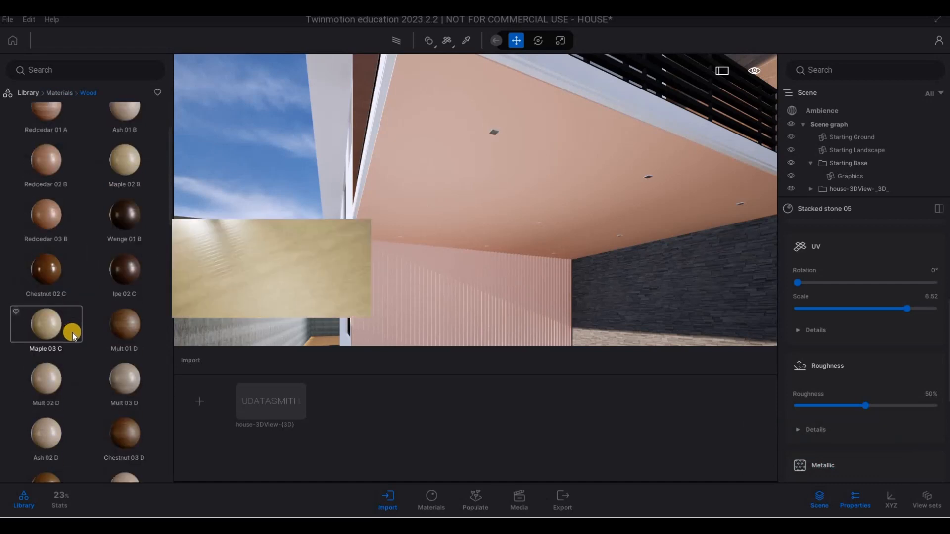
{"action": "scroll", "coordinate": [66, 325], "scroll_direction": "up", "scroll_amount": 1}
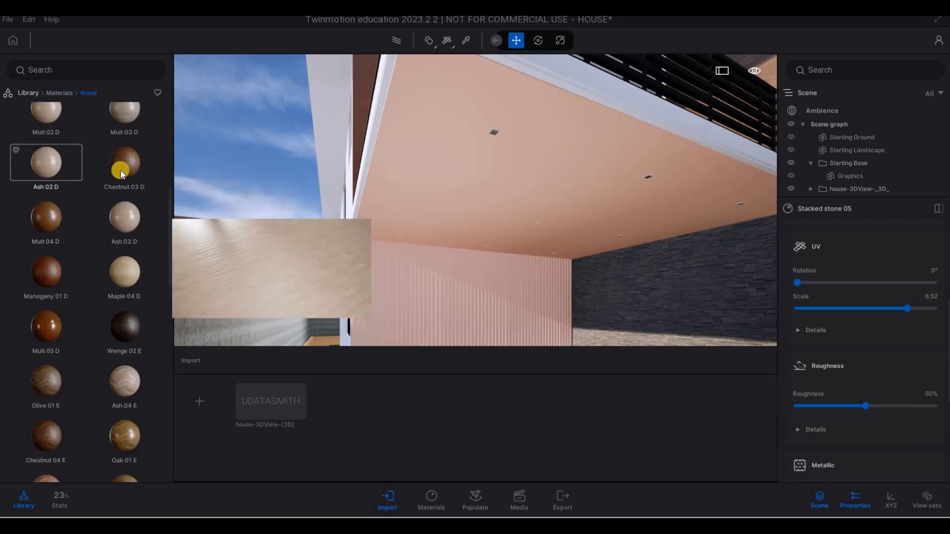
{"action": "scroll", "coordinate": [109, 164], "scroll_direction": "up", "scroll_amount": 2}
{"action": "scroll", "coordinate": [46, 177], "scroll_direction": "up", "scroll_amount": 1}
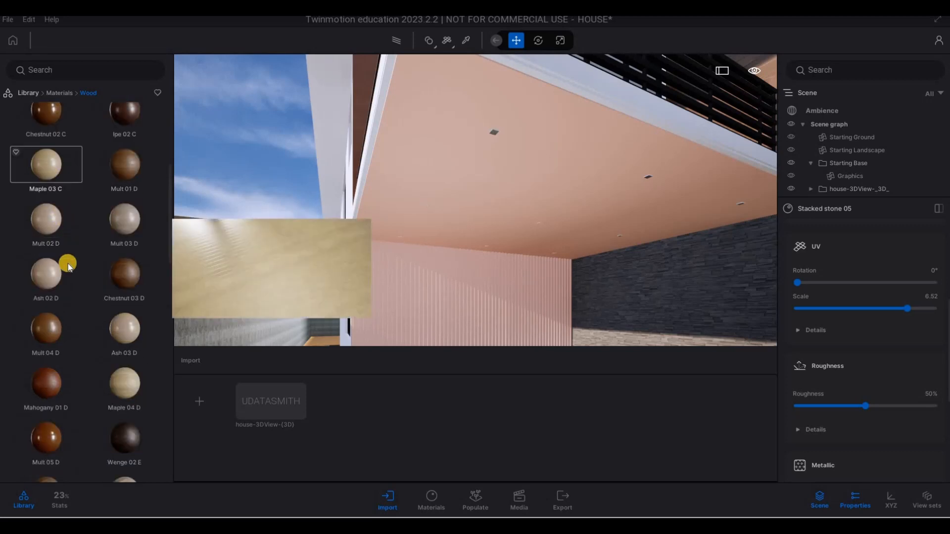
{"action": "scroll", "coordinate": [68, 284], "scroll_direction": "up", "scroll_amount": 5}
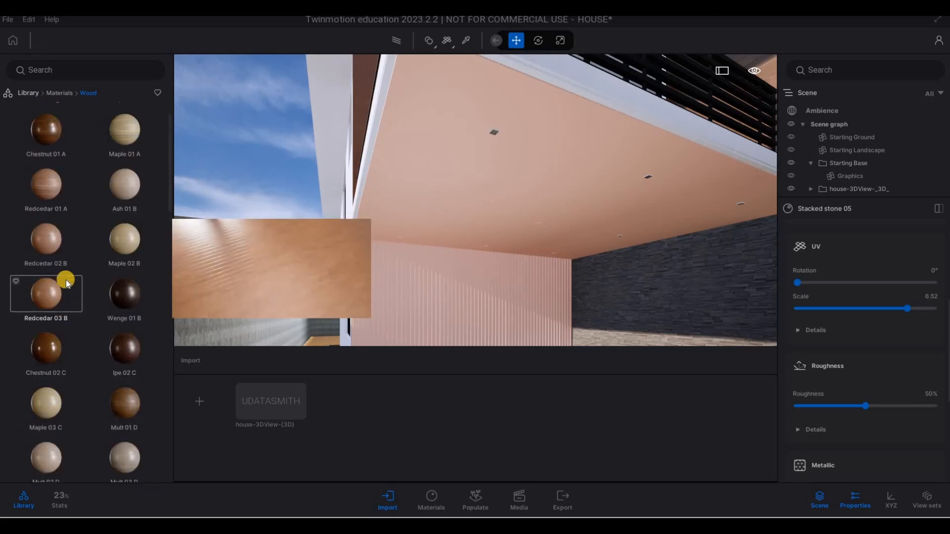
{"action": "scroll", "coordinate": [67, 367], "scroll_direction": "down", "scroll_amount": 9}
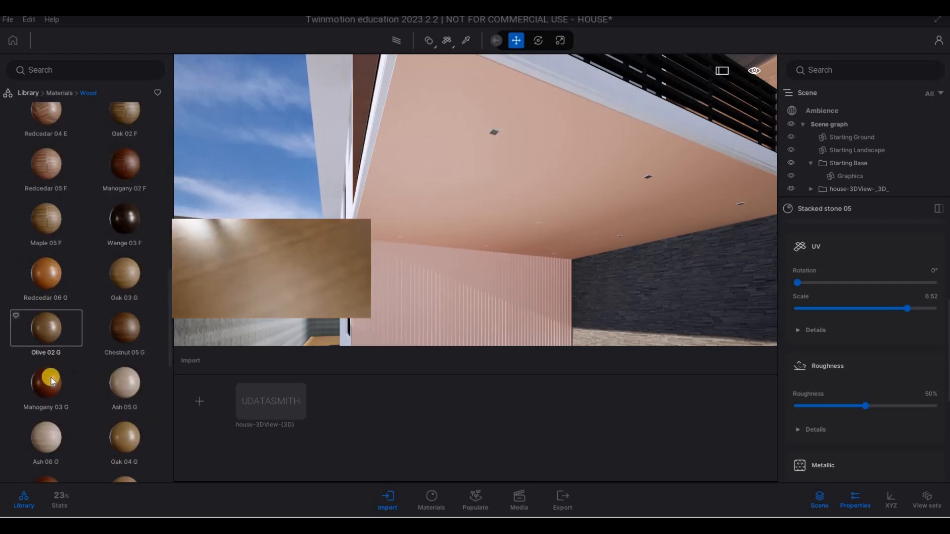
{"action": "left_click_drag", "start_coordinate": [53, 378], "coordinate": [435, 221]}
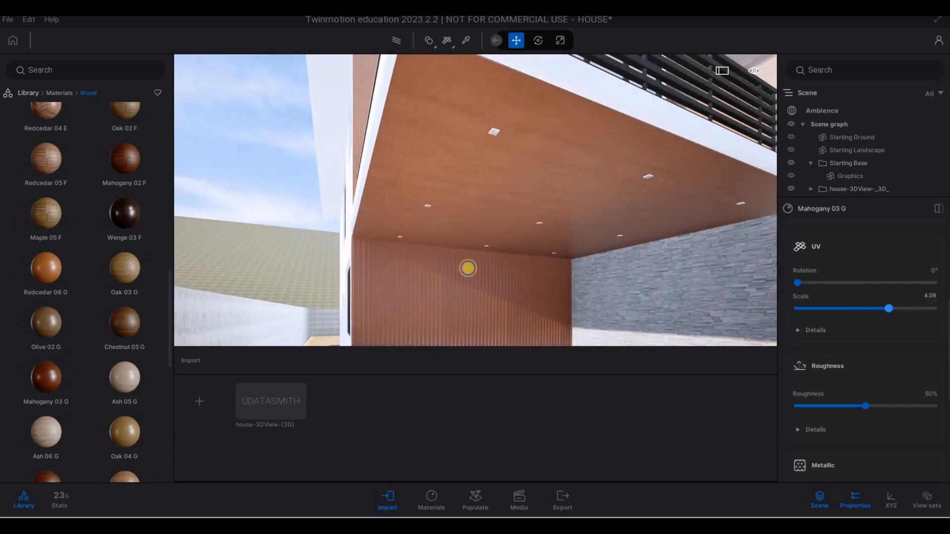
Step: Examine the carport's wood ceiling and back wall together with the upper facade from several viewpoints outside the gate
{"action": "key", "text": "d"}
{"action": "key", "text": "s"}
{"action": "key", "text": "a"}
{"action": "key", "text": "q"}
{"action": "key", "text": "d"}
{"action": "key", "text": "d"}
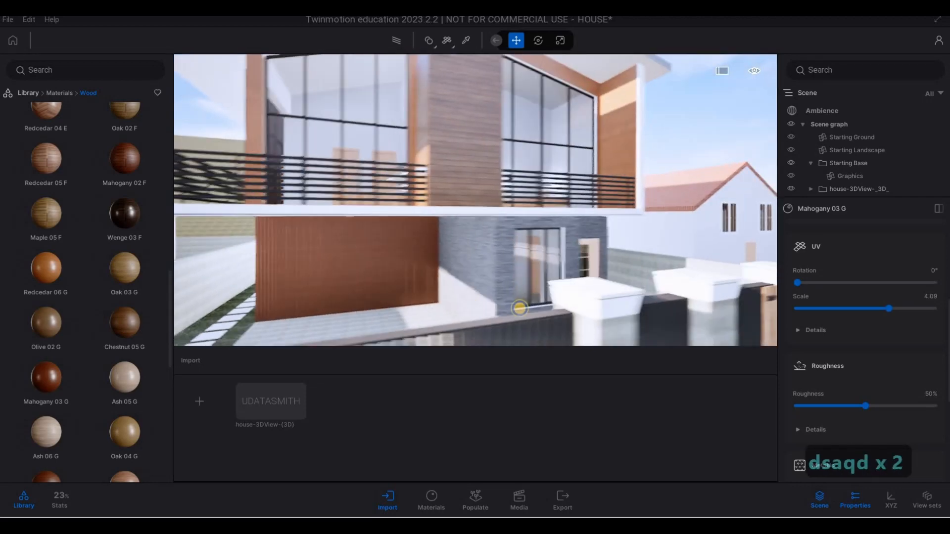
{"action": "key", "text": "w"}
{"action": "key", "text": "a"}
{"action": "key", "text": "e"}
{"action": "key", "text": "s"}
{"action": "key", "text": "q"}
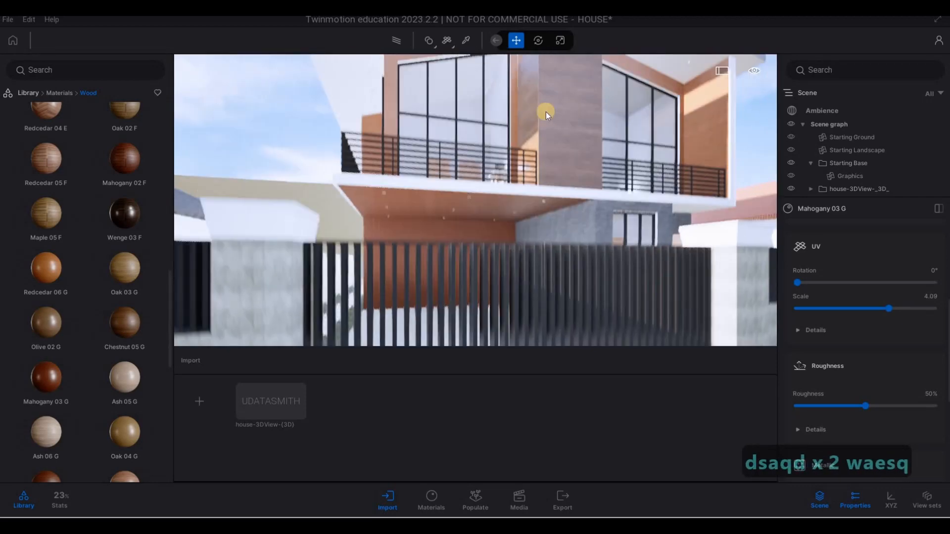
{"action": "key", "text": "w"}
{"action": "key", "text": "w"}
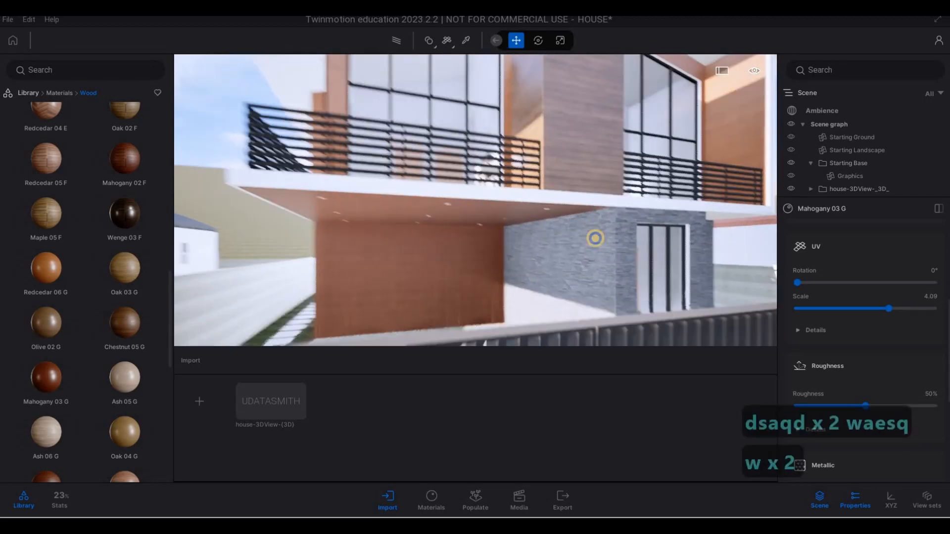
Step: Examine the front gate, concrete pillars, fence walls and planters along the street side of the house
{"action": "key", "text": "e"}
{"action": "key", "text": "s"}
{"action": "key", "text": "d"}
{"action": "key", "text": "a"}
{"action": "key", "text": "d"}
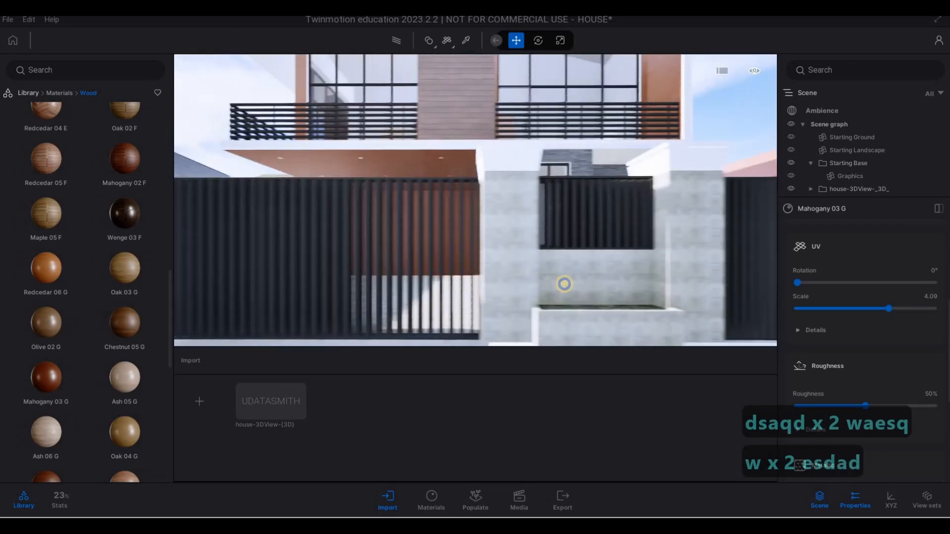
{"action": "key", "text": "q"}
{"action": "key", "text": "a"}
{"action": "key", "text": "e"}
{"action": "key", "text": "a"}
{"action": "key", "text": "q"}
{"action": "key", "text": "a"}
{"action": "key", "text": "e"}
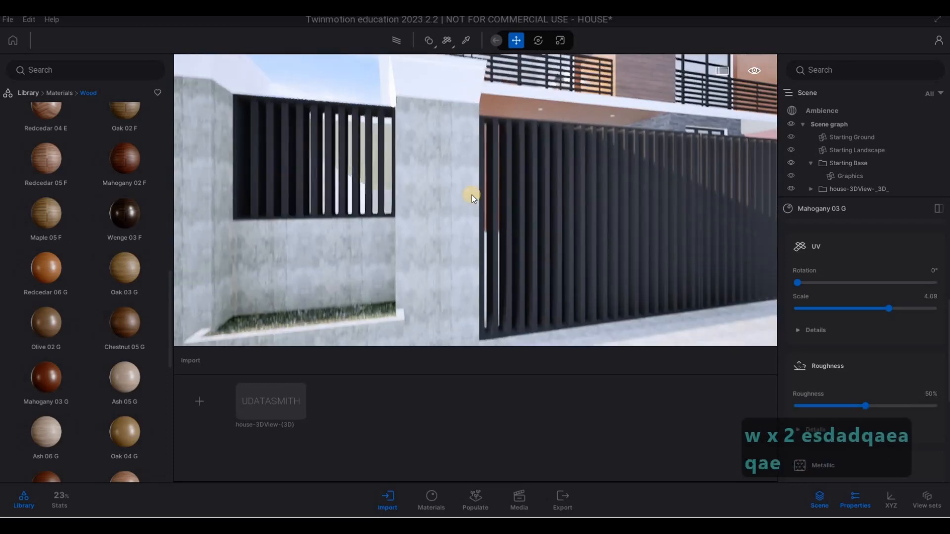
{"action": "key", "text": "q"}
{"action": "key", "text": "s"}
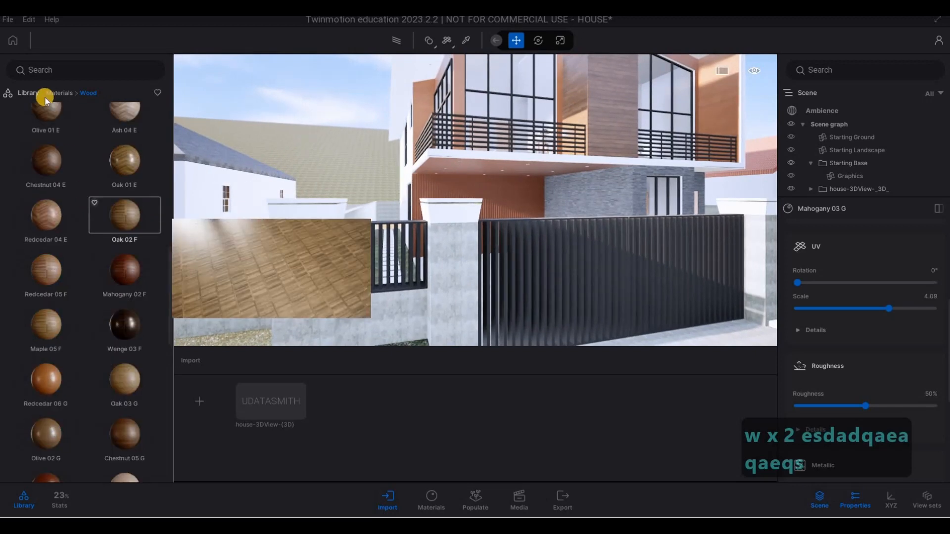
Step: Apply the Slate stone tiles SW 01 material to the concrete gate pillars and set its UV scale to 5.20
{"action": "scroll", "coordinate": [45, 97], "scroll_direction": "up", "scroll_amount": 4}
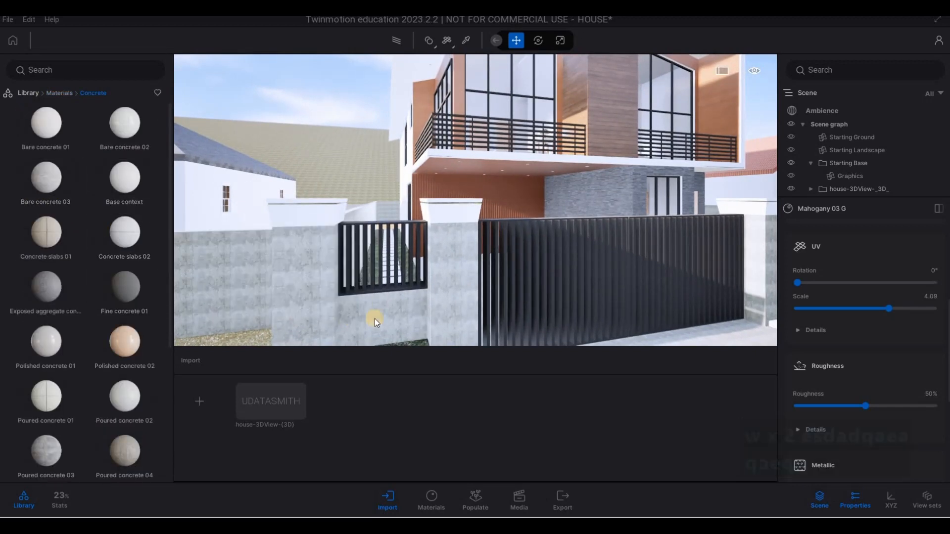
{"action": "key", "text": "e"}
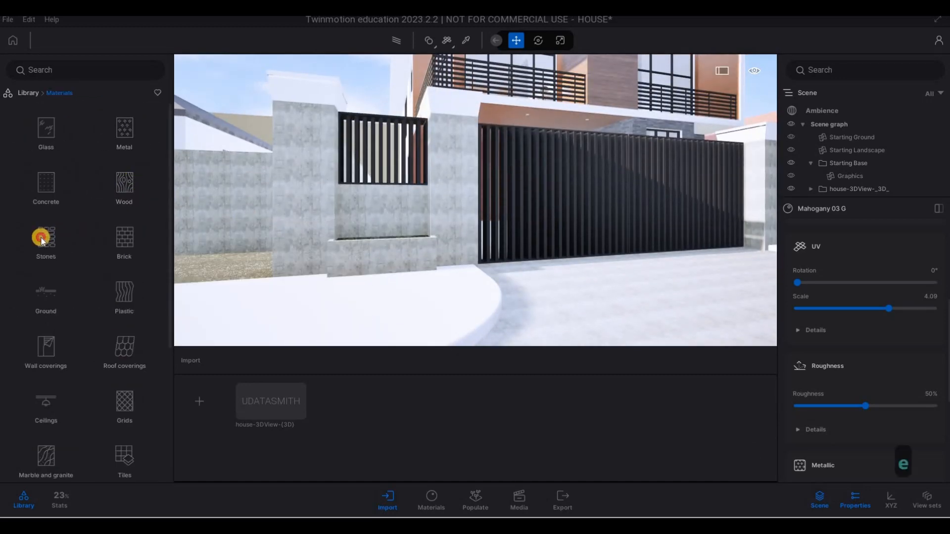
{"action": "left_click", "coordinate": [41, 240]}
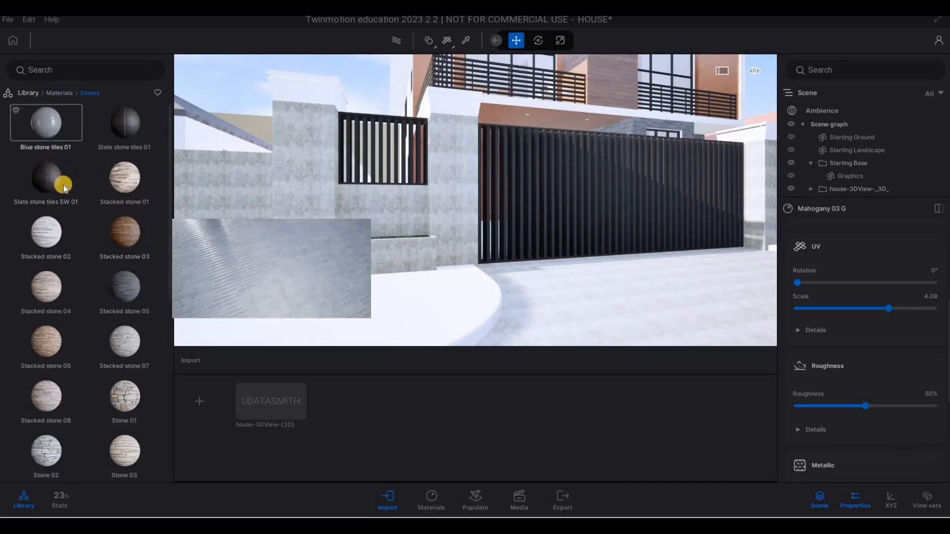
{"action": "scroll", "coordinate": [75, 207], "scroll_direction": "down", "scroll_amount": 1}
{"action": "key", "text": "a"}
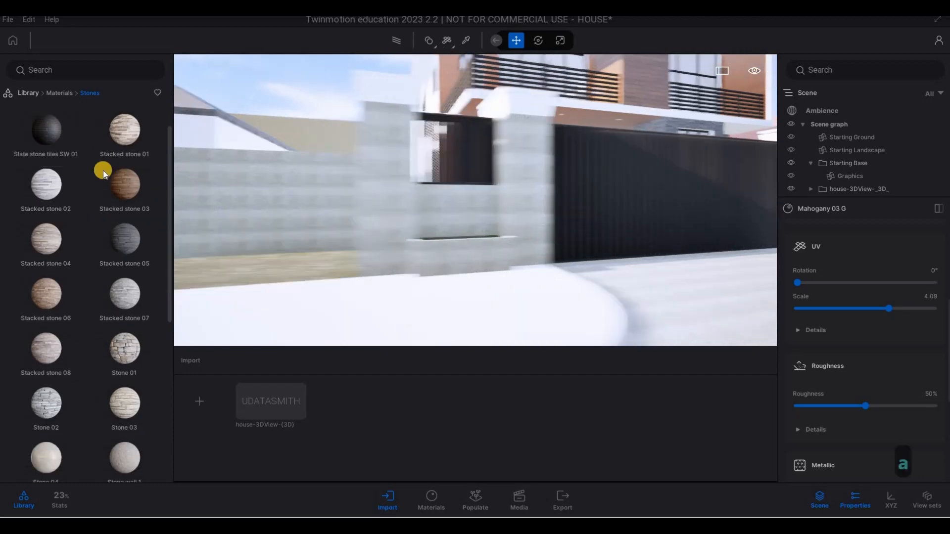
{"action": "mouse_move", "coordinate": [52, 139]}
{"action": "key", "text": "d"}
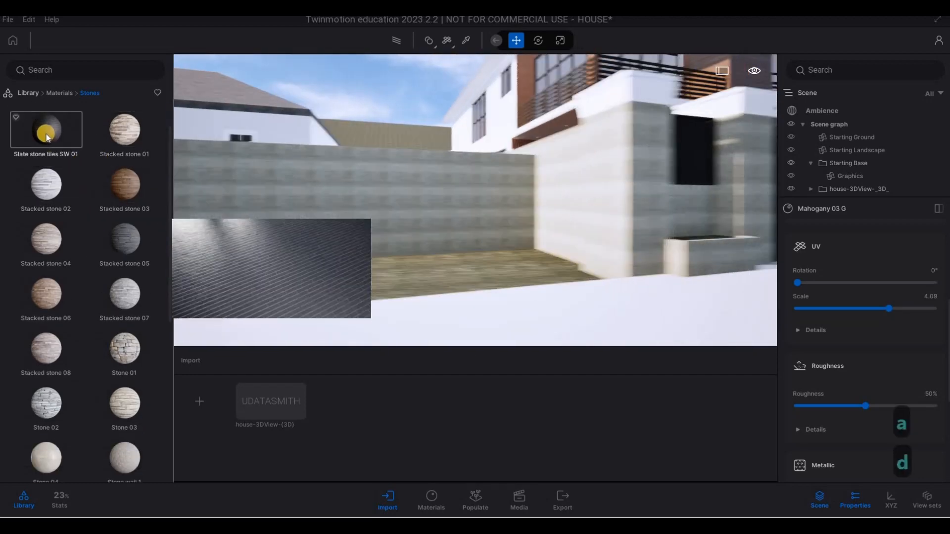
{"action": "left_click_drag", "start_coordinate": [46, 134], "coordinate": [297, 194]}
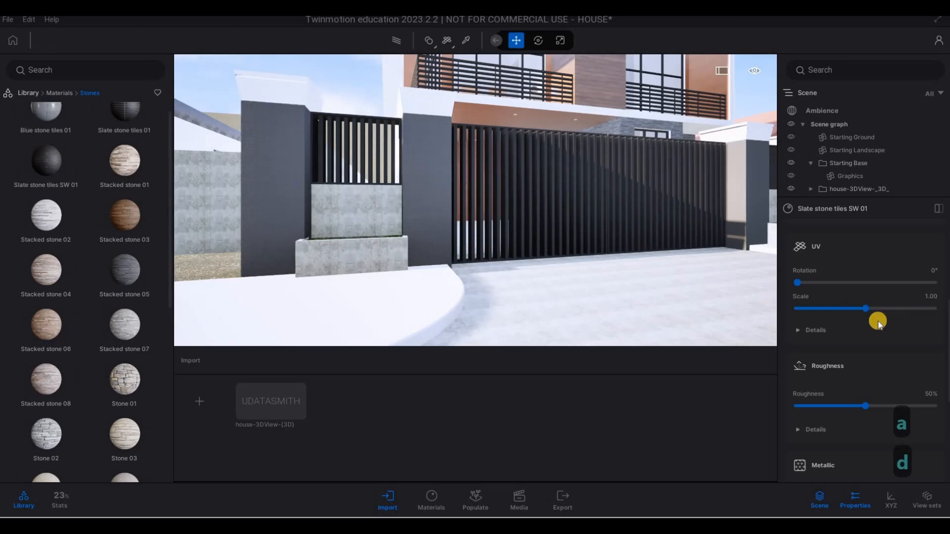
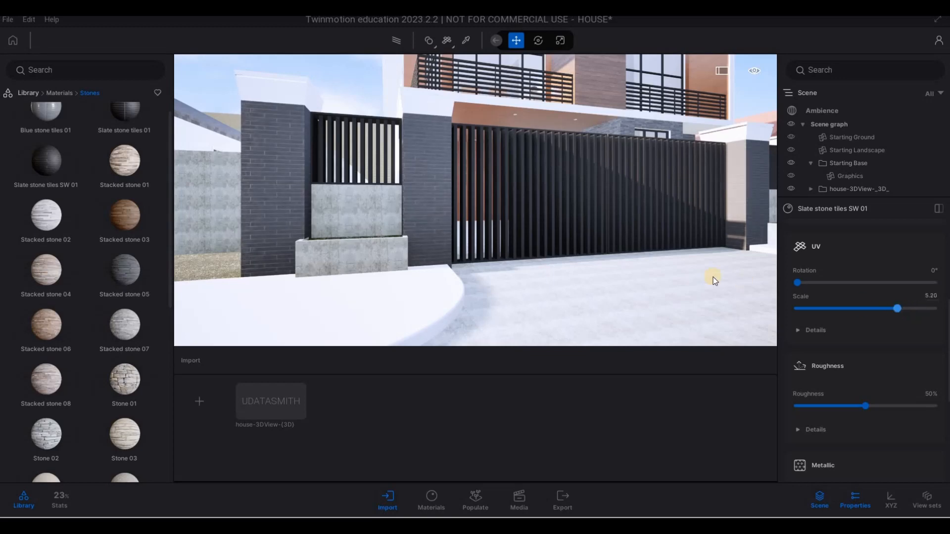
Step: Apply the Slate 01 stone material to the white caps on top of the gate pillars
{"action": "key", "text": "q"}
{"action": "key", "text": "d"}
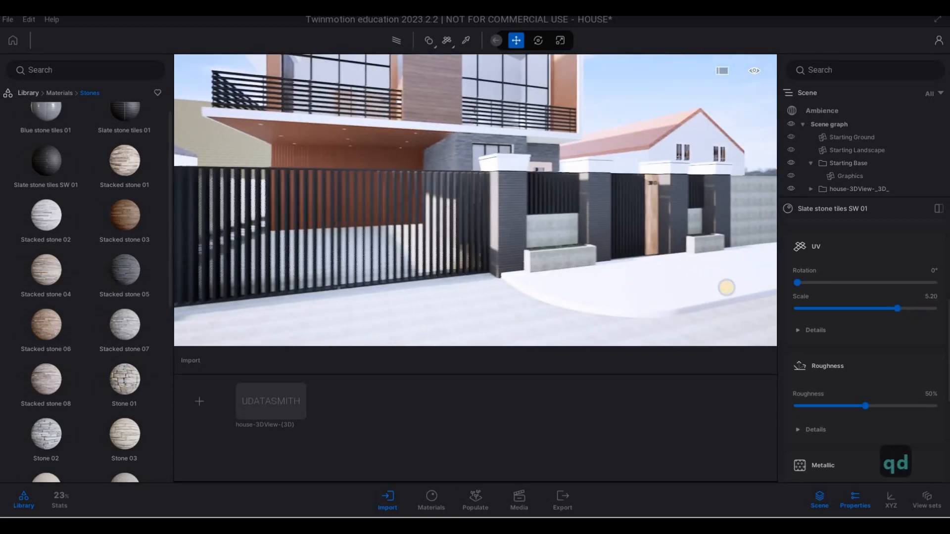
{"action": "key", "text": "a"}
{"action": "key", "text": "a"}
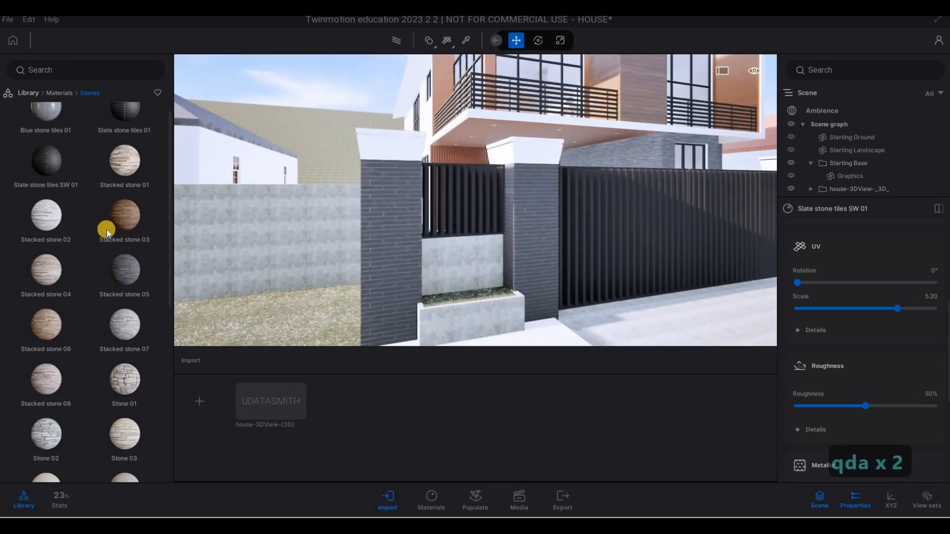
{"action": "mouse_move", "coordinate": [117, 242]}
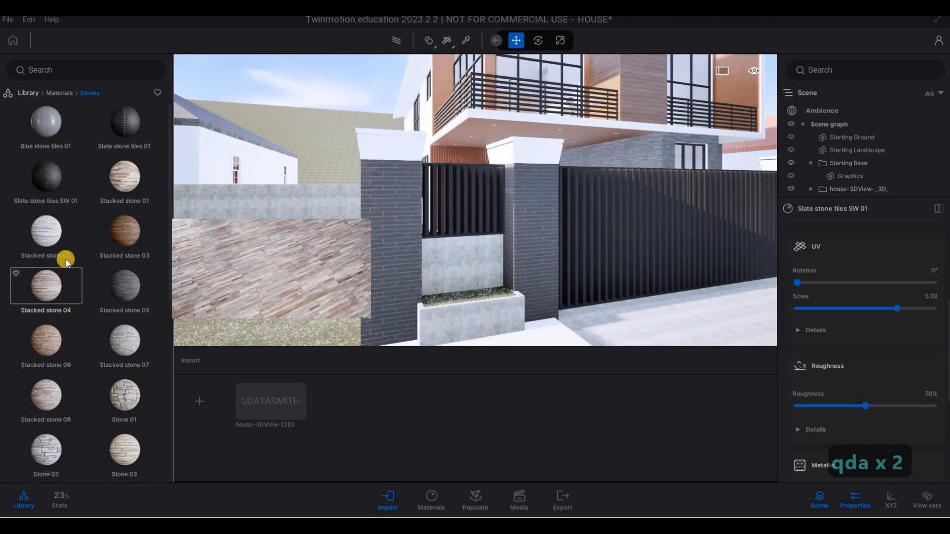
{"action": "scroll", "coordinate": [70, 277], "scroll_direction": "down", "scroll_amount": 5}
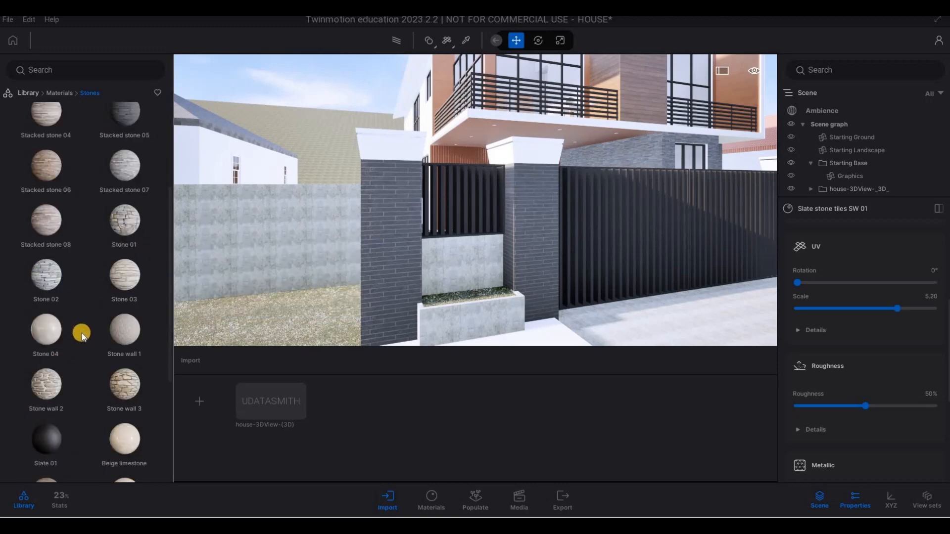
{"action": "left_click_drag", "start_coordinate": [61, 311], "coordinate": [399, 147]}
{"action": "key", "text": "w"}
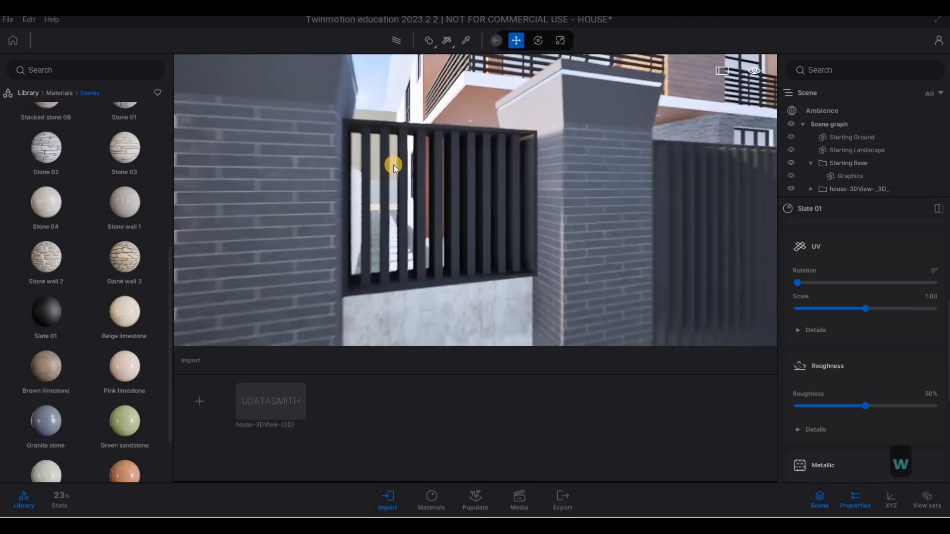
Step: Try the Grey sandstone material on the concrete wall panel and planter between the front fence pillars
{"action": "key", "text": "q"}
{"action": "key", "text": "s"}
{"action": "key", "text": "e"}
{"action": "key", "text": "w"}
{"action": "key", "text": "q"}
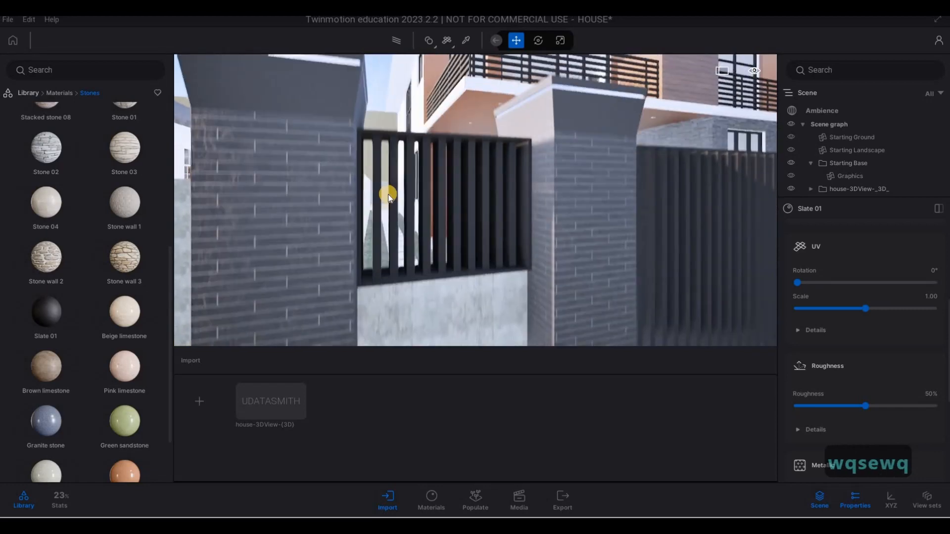
{"action": "key", "text": "s"}
{"action": "key", "text": "e"}
{"action": "key", "text": "q"}
{"action": "scroll", "coordinate": [99, 311], "scroll_direction": "down", "scroll_amount": 2}
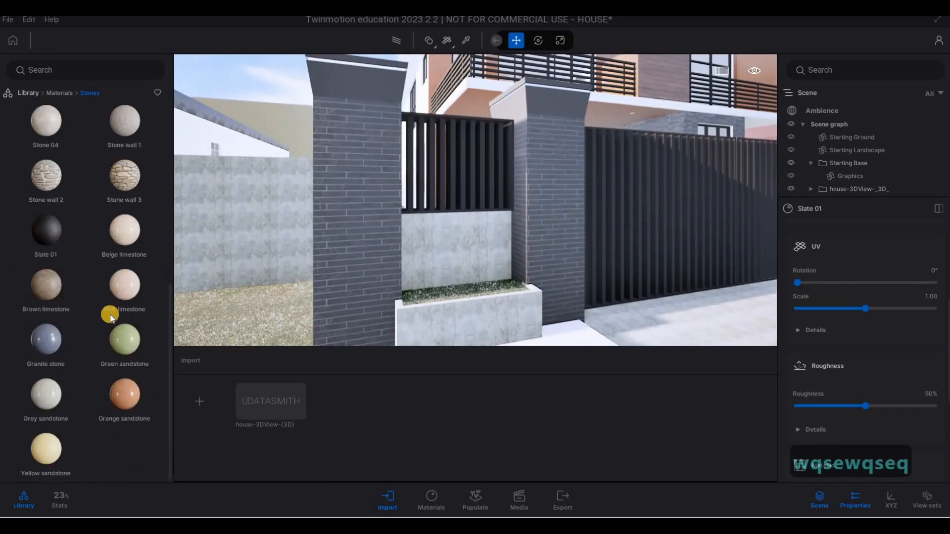
{"action": "left_click", "coordinate": [56, 370]}
{"action": "scroll", "coordinate": [55, 369], "scroll_direction": "up", "scroll_amount": 1}
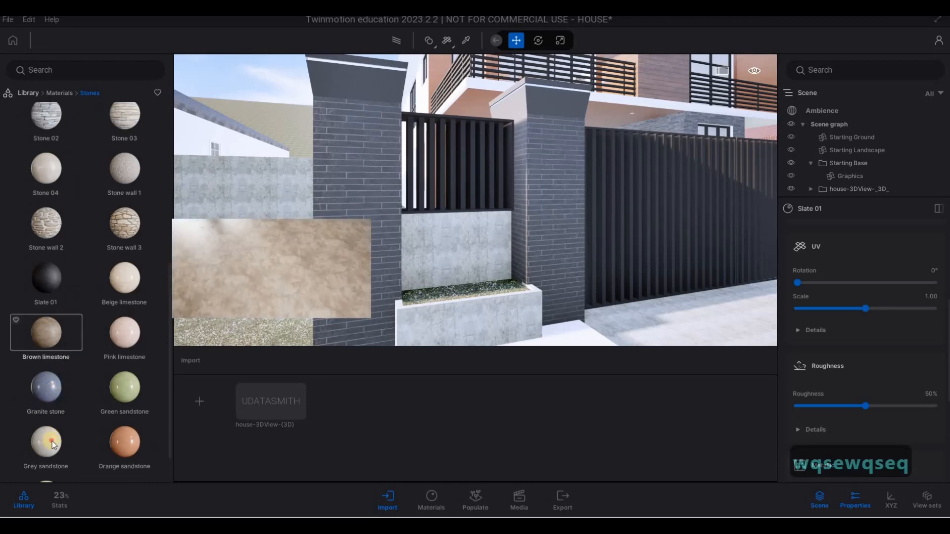
{"action": "left_click_drag", "start_coordinate": [424, 305], "coordinate": [457, 260]}
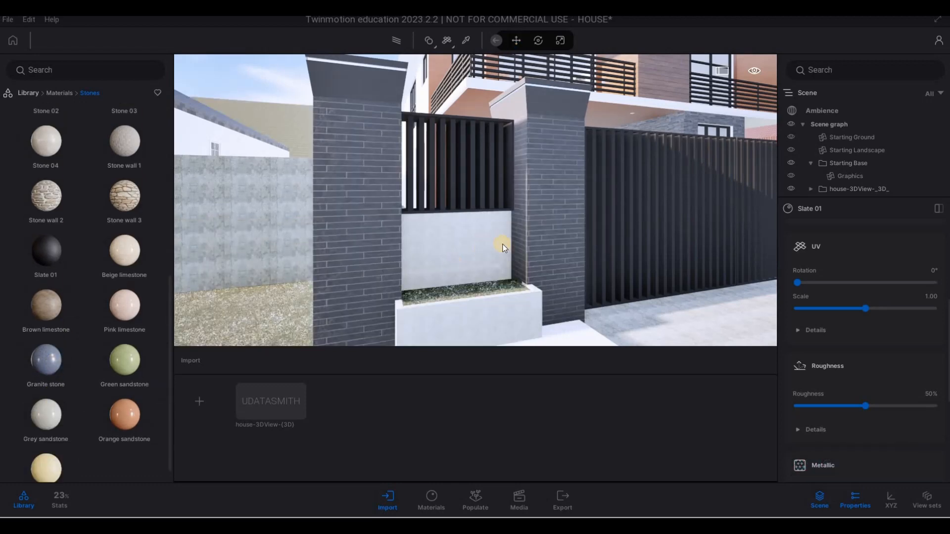
Step: Inspect the planter up close and undo the Grey sandstone application
{"action": "key", "text": "d"}
{"action": "key", "text": "d"}
{"action": "key", "text": "a"}
{"action": "key", "text": "e"}
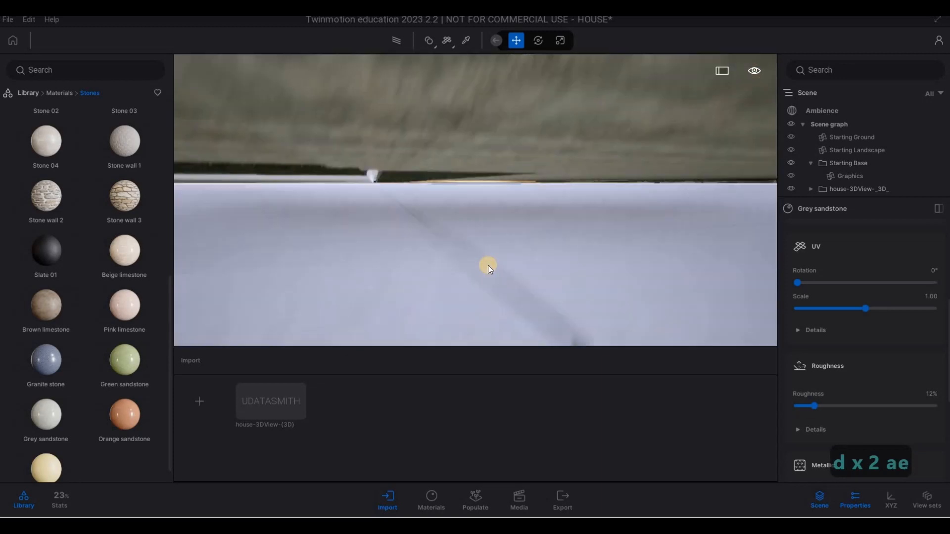
{"action": "key", "text": "q"}
{"action": "key", "text": "w"}
{"action": "key", "text": "ctrl+z"}
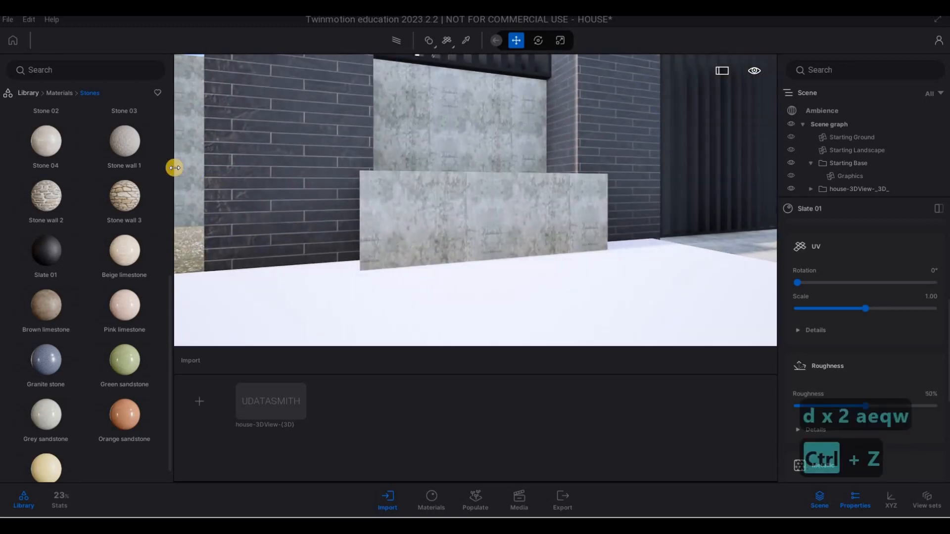
Step: Browse the Concrete materials for a finish that suits the front planter and wall panel
{"action": "key", "text": "s"}
{"action": "left_click", "coordinate": [59, 93]}
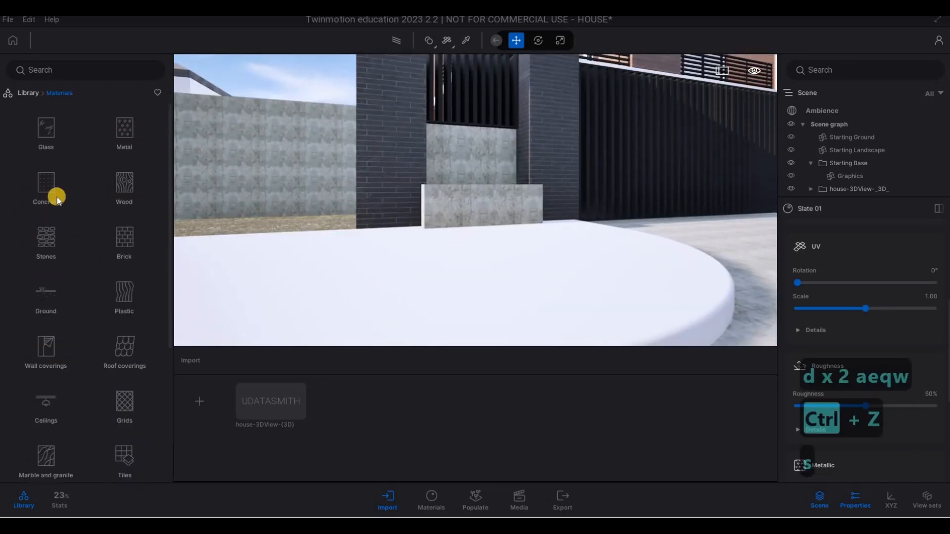
{"action": "left_click", "coordinate": [49, 193]}
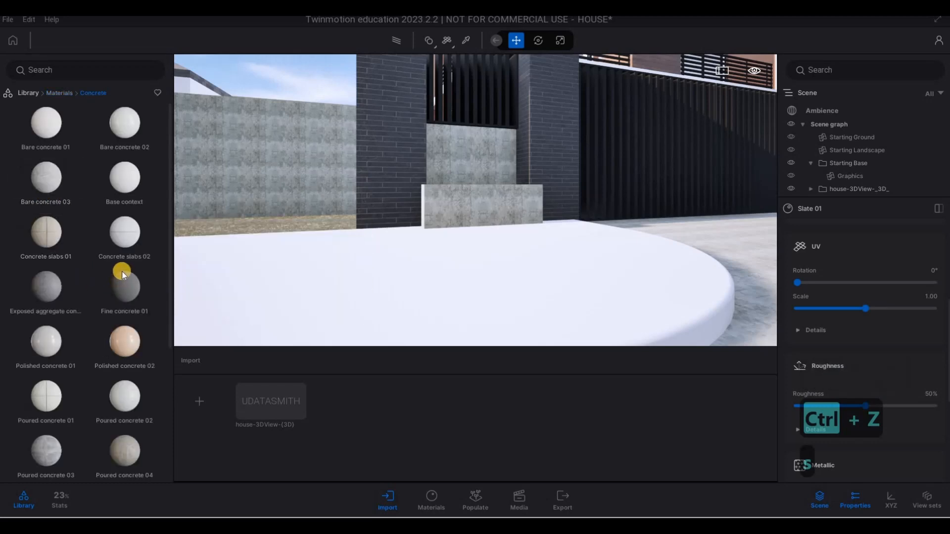
{"action": "scroll", "coordinate": [43, 270], "scroll_direction": "down", "scroll_amount": 1}
{"action": "scroll", "coordinate": [129, 353], "scroll_direction": "down", "scroll_amount": 1}
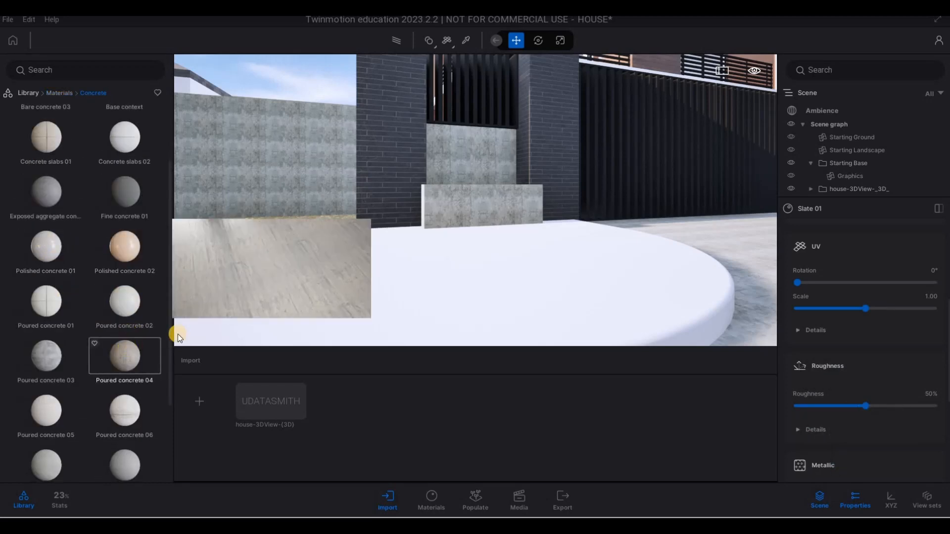
{"action": "key", "text": "w"}
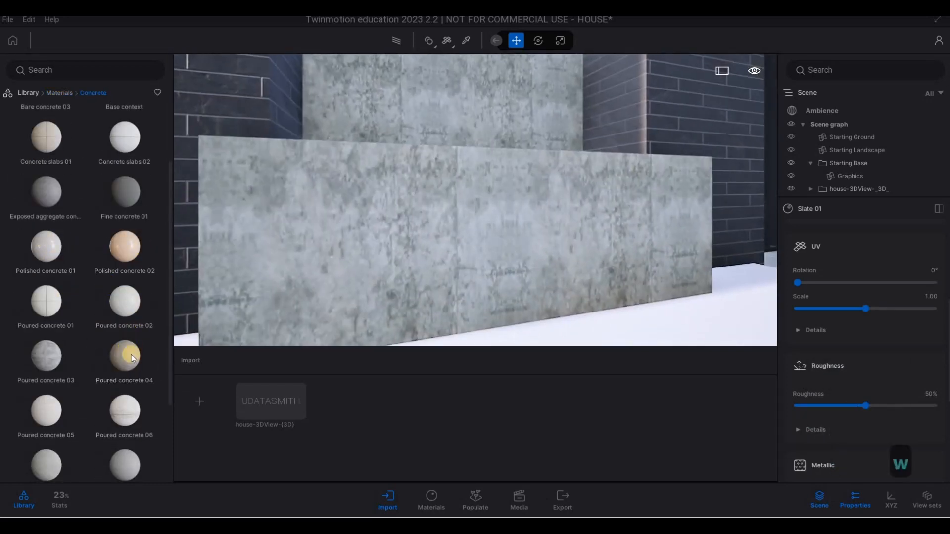
{"action": "scroll", "coordinate": [69, 365], "scroll_direction": "down", "scroll_amount": 4}
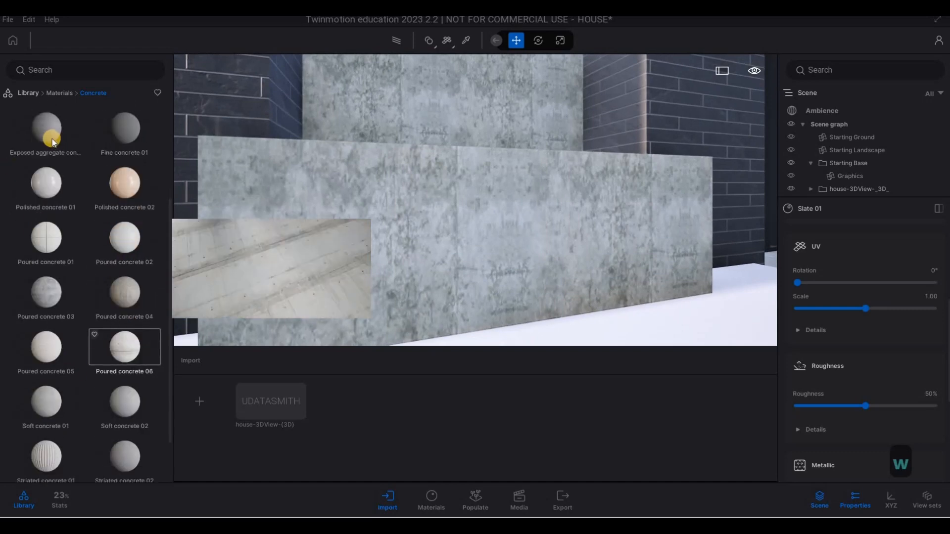
Step: Apply Stacked stone 04 from the Stones materials to the fence panel and planter, and set its UV scale to 4.81
{"action": "left_click", "coordinate": [59, 93]}
{"action": "left_click", "coordinate": [52, 237]}
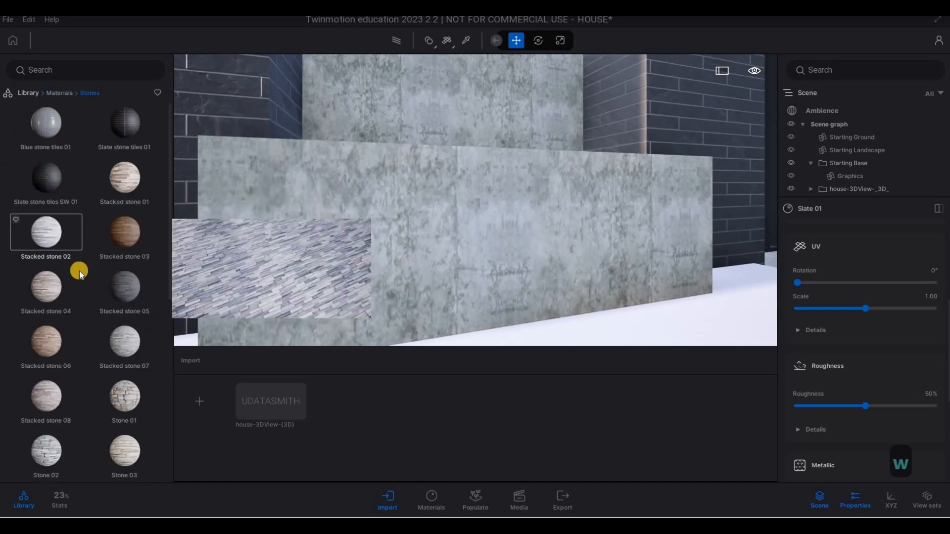
{"action": "left_click_drag", "start_coordinate": [51, 293], "coordinate": [363, 214]}
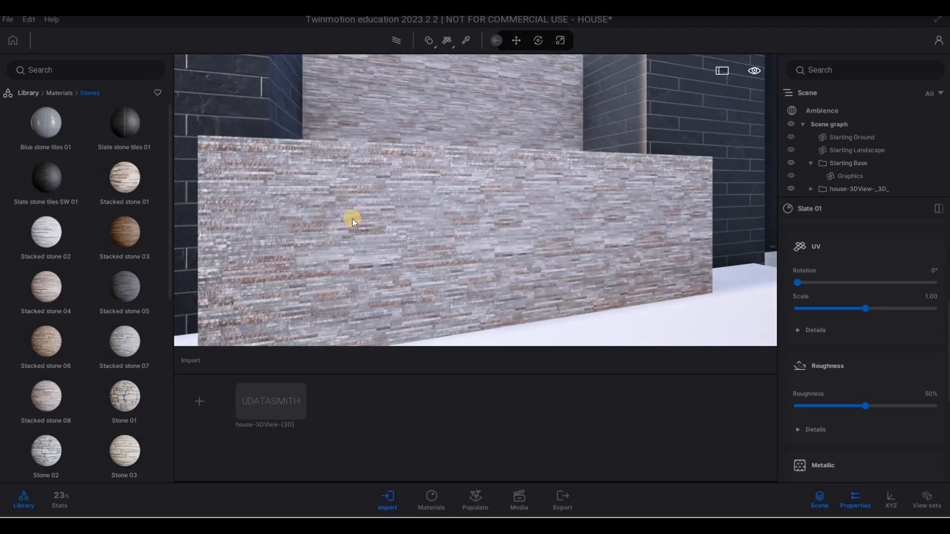
{"action": "left_click", "coordinate": [423, 189]}
{"action": "key", "text": "s"}
{"action": "key", "text": "q"}
{"action": "key", "text": "e"}
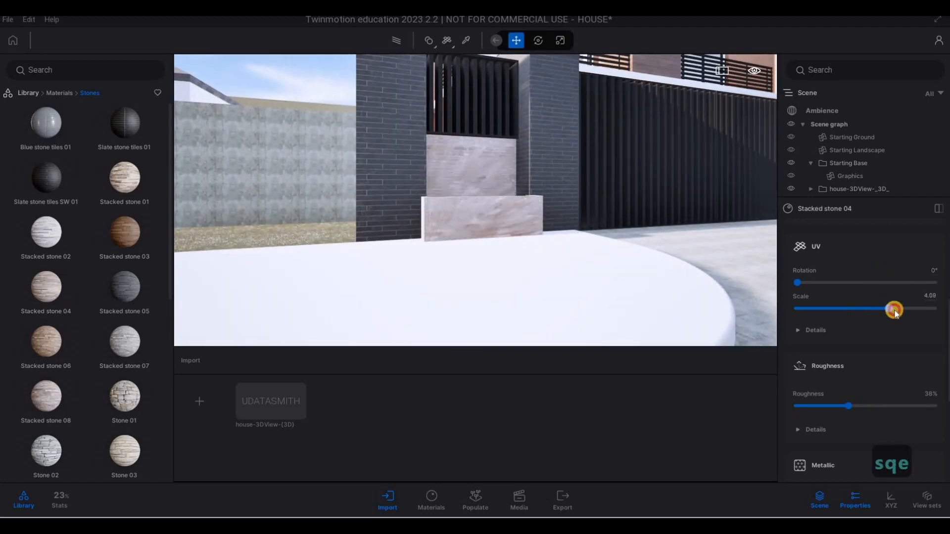
Step: Examine the stacked stone finish along the front fence, its planters and the pedestrian gate
{"action": "key", "text": "d"}
{"action": "key", "text": "d"}
{"action": "key", "text": "d"}
{"action": "key", "text": "d"}
{"action": "key", "text": "d"}
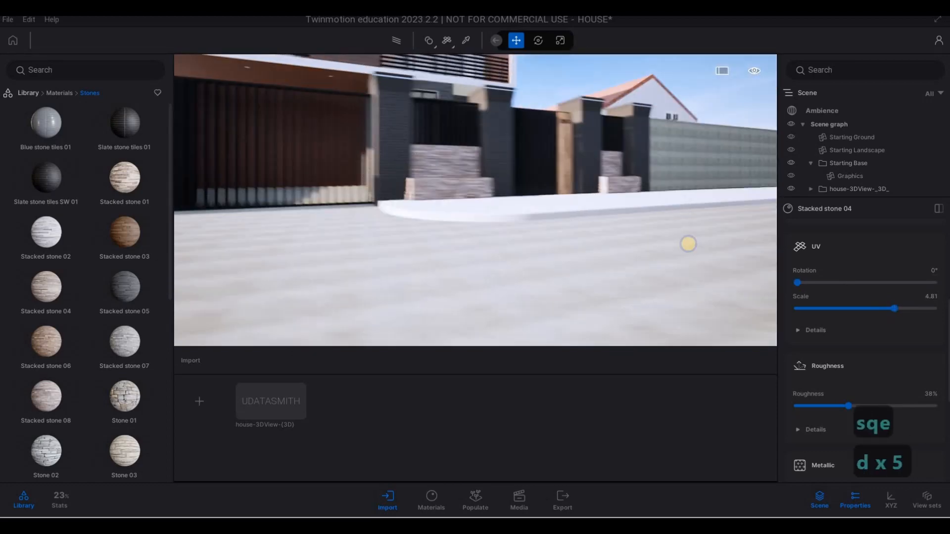
{"action": "key", "text": "q"}
{"action": "key", "text": "d"}
{"action": "key", "text": "w"}
{"action": "key", "text": "a"}
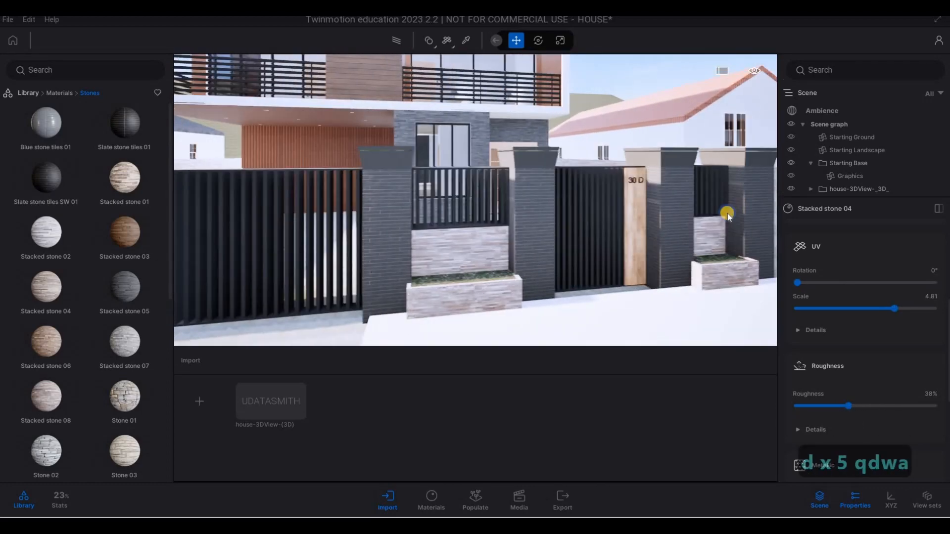
{"action": "key", "text": "d"}
{"action": "key", "text": "w"}
{"action": "key", "text": "w"}
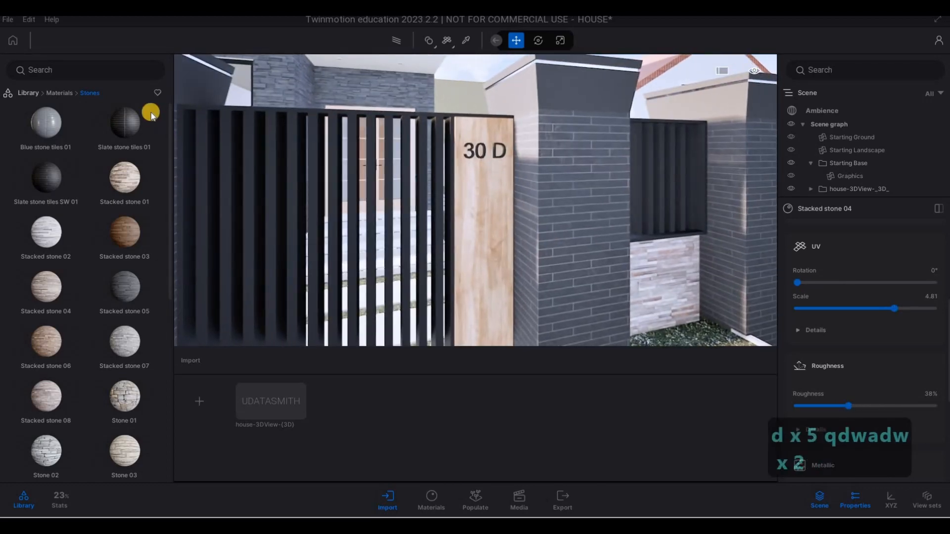
Step: Sample the Mahogany 03 G material from the wooden ceiling beside the stone wall with the material picker
{"action": "left_click", "coordinate": [64, 94]}
{"action": "key", "text": "q"}
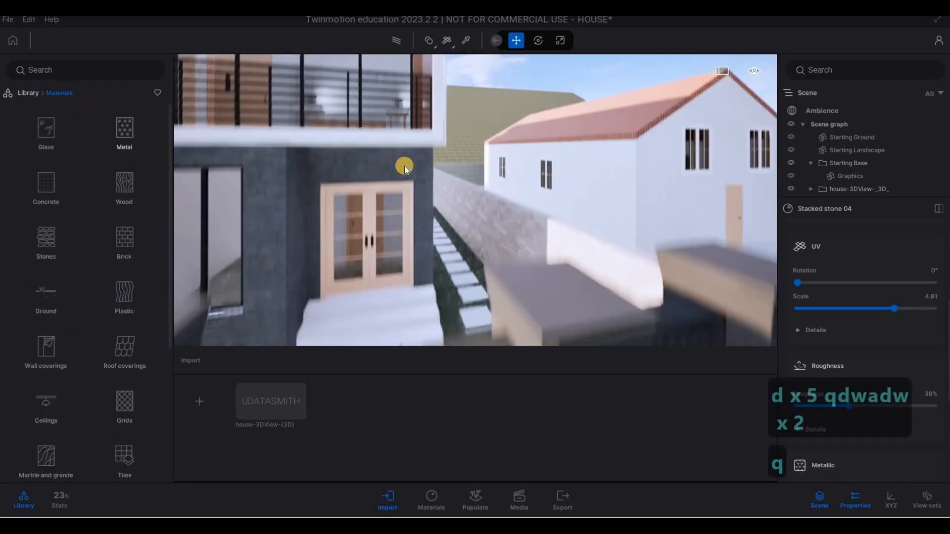
{"action": "key", "text": "a"}
{"action": "key", "text": "w"}
{"action": "key", "text": "e"}
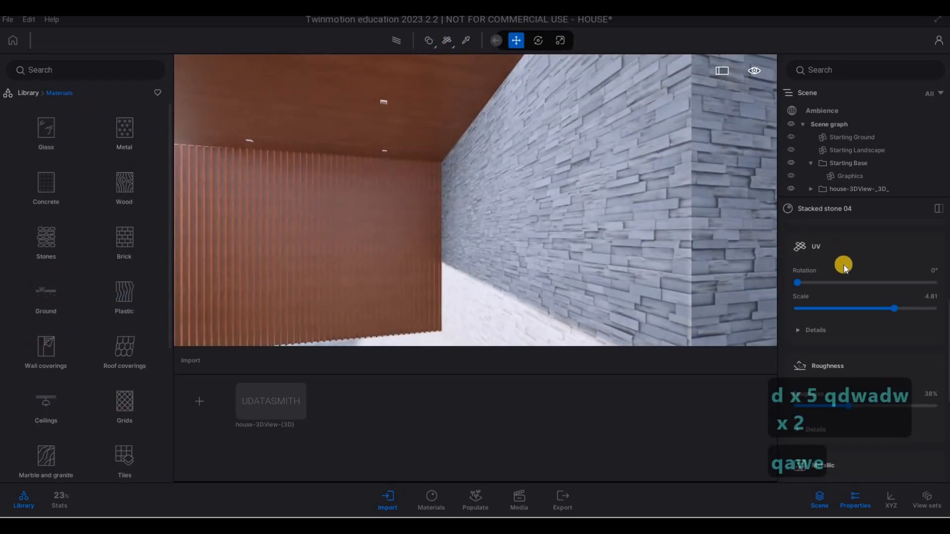
{"action": "key", "text": "s"}
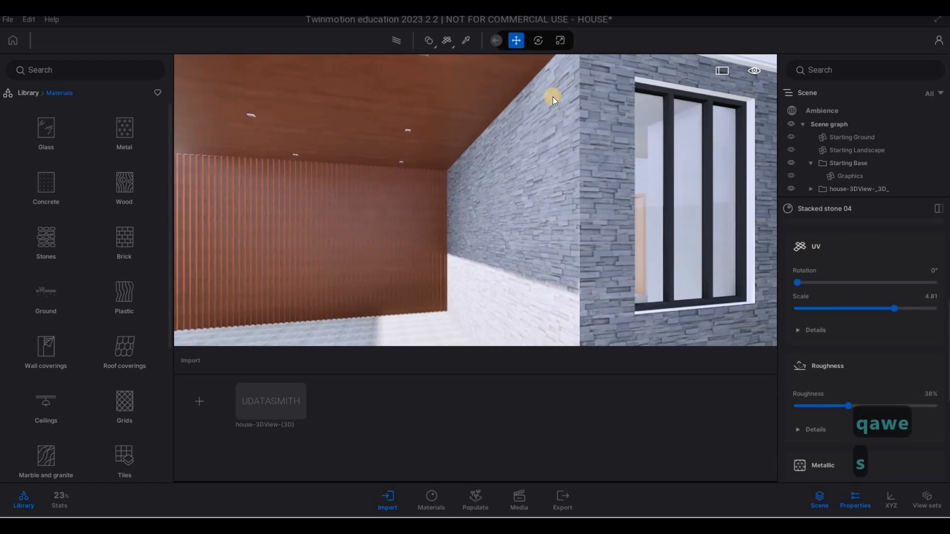
{"action": "left_click", "coordinate": [432, 83]}
Step: Apply the sampled Mahogany 03 G material to the 30 D panel beside the pedestrian gate
{"action": "key", "text": "d"}
{"action": "key", "text": "e"}
{"action": "key", "text": "s"}
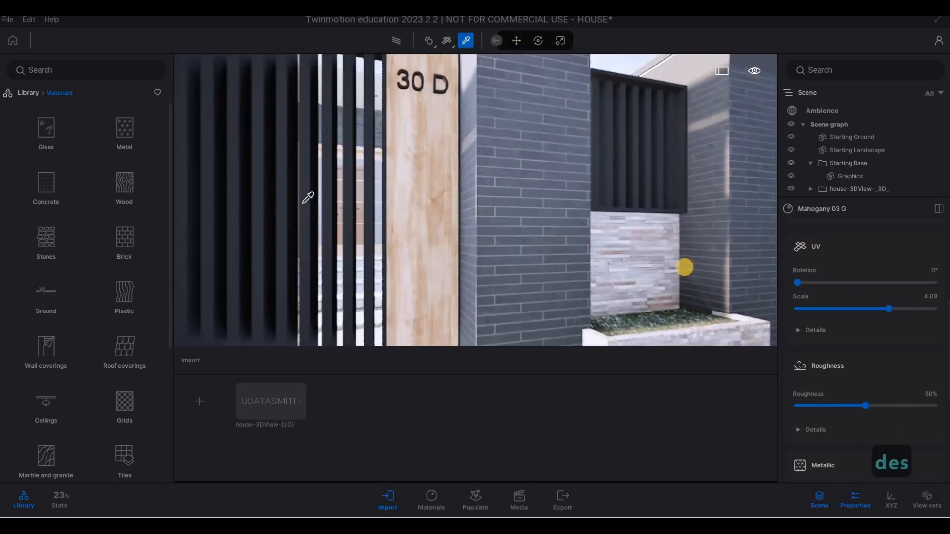
{"action": "key", "text": "q"}
{"action": "key", "text": "s"}
{"action": "scroll", "coordinate": [850, 266], "scroll_direction": "up", "scroll_amount": 2}
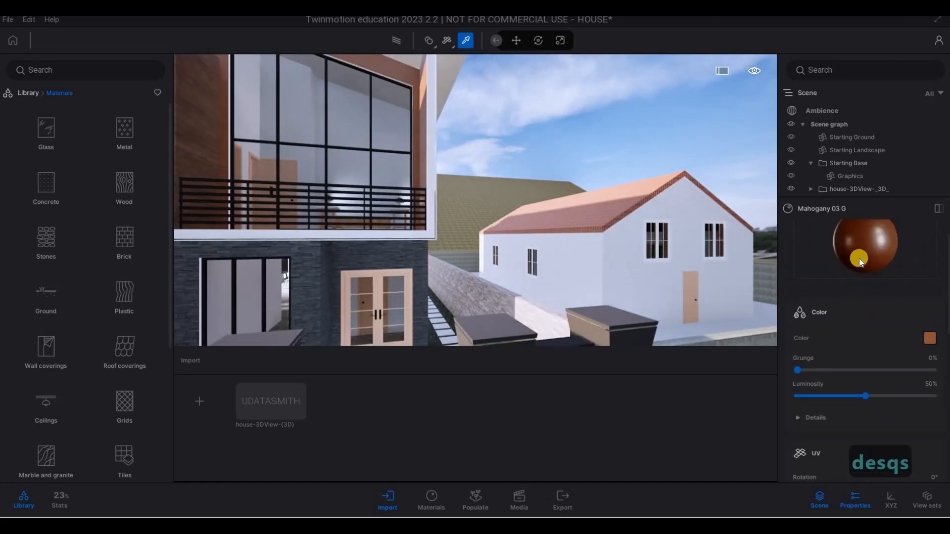
{"action": "scroll", "coordinate": [859, 259], "scroll_direction": "up", "scroll_amount": 1}
{"action": "key", "text": "e"}
{"action": "key", "text": "e"}
{"action": "left_click_drag", "start_coordinate": [864, 249], "coordinate": [449, 238]}
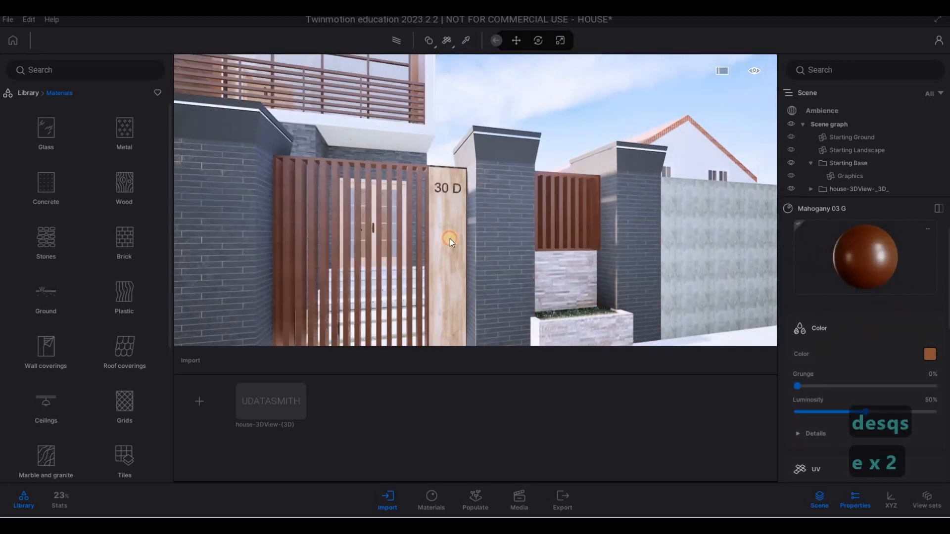
Step: Examine the mahogany gate panel together with the rest of the front fence and facade
{"action": "key", "text": "s"}
{"action": "key", "text": "a"}
{"action": "key", "text": "d"}
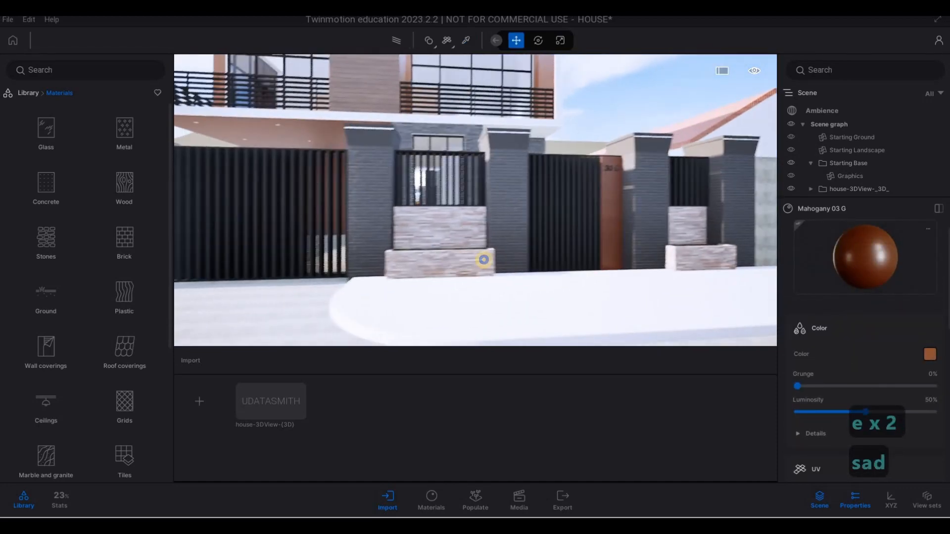
{"action": "key", "text": "q"}
{"action": "key", "text": "a"}
{"action": "key", "text": "d"}
{"action": "key", "text": "e"}
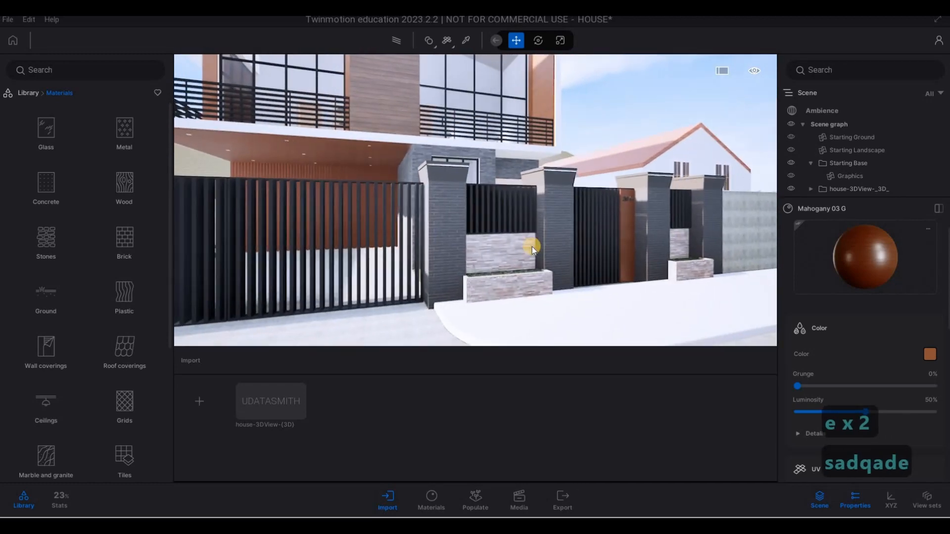
{"action": "scroll", "coordinate": [535, 257], "scroll_direction": "up", "scroll_amount": 3}
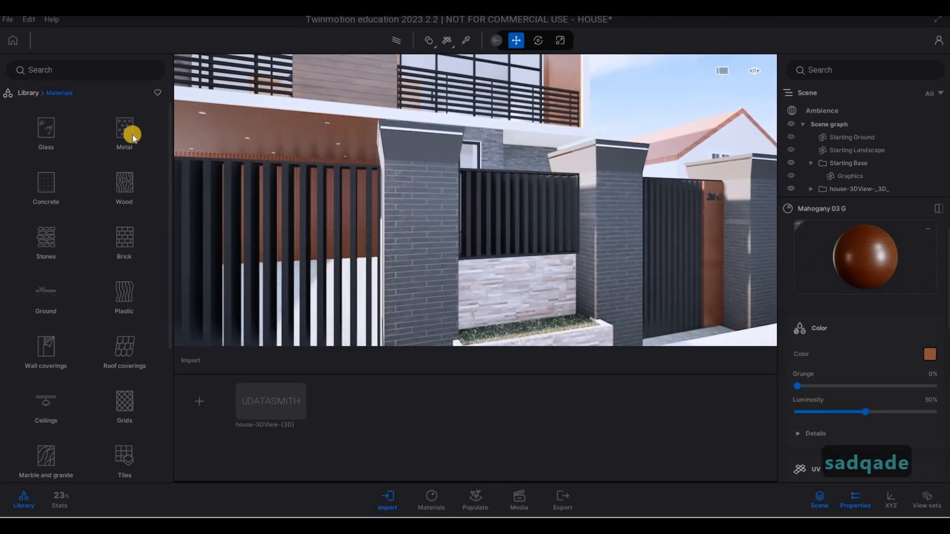
Step: Apply Brushed aluminium 01 to the frame of the ceiling light under the balcony and set its color to black
{"action": "key", "text": "w"}
{"action": "key", "text": "q"}
{"action": "key", "text": "a"}
{"action": "key", "text": "w"}
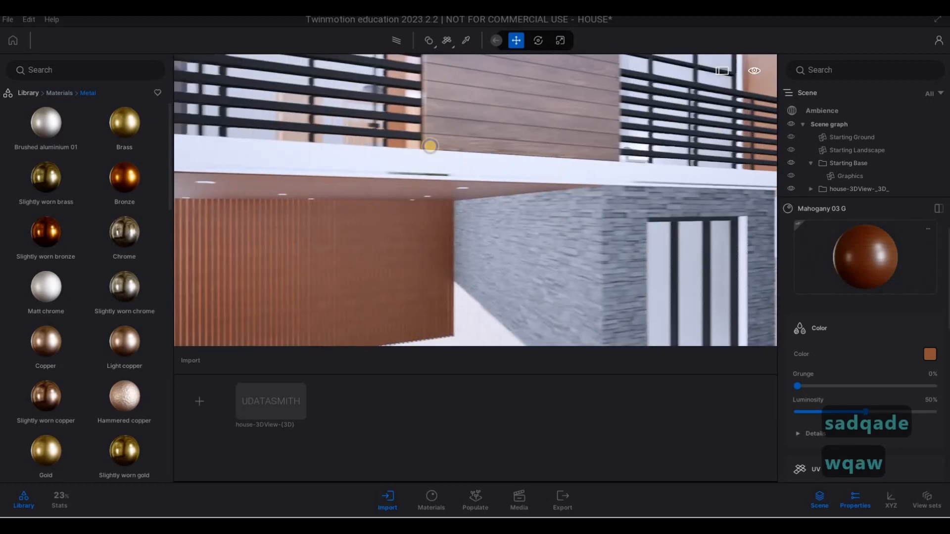
{"action": "key", "text": "w"}
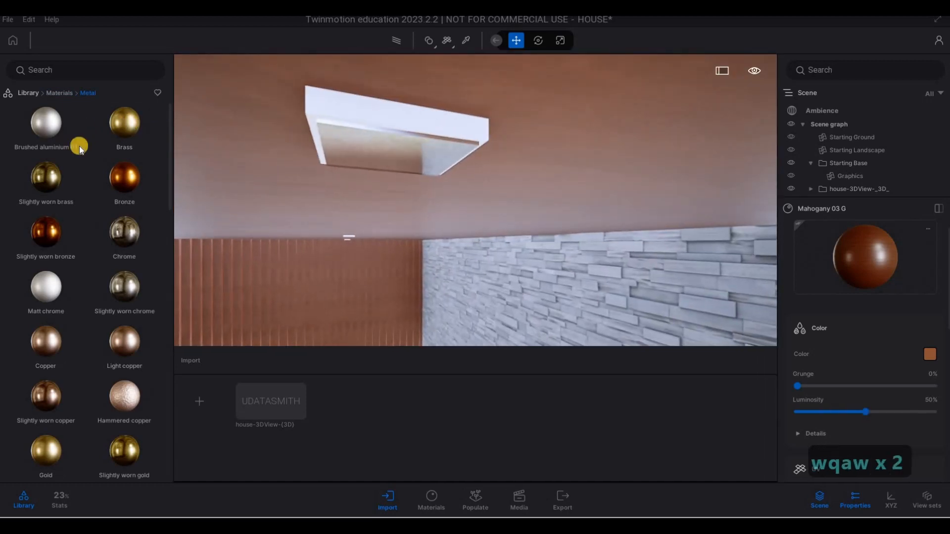
{"action": "left_click_drag", "start_coordinate": [46, 124], "coordinate": [335, 120]}
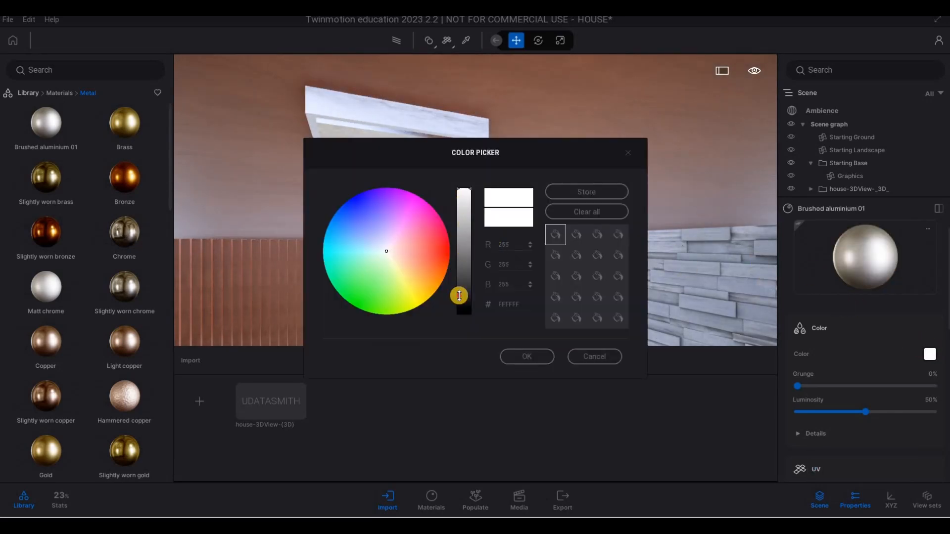
{"action": "left_click", "coordinate": [467, 325]}
{"action": "left_click", "coordinate": [526, 357]}
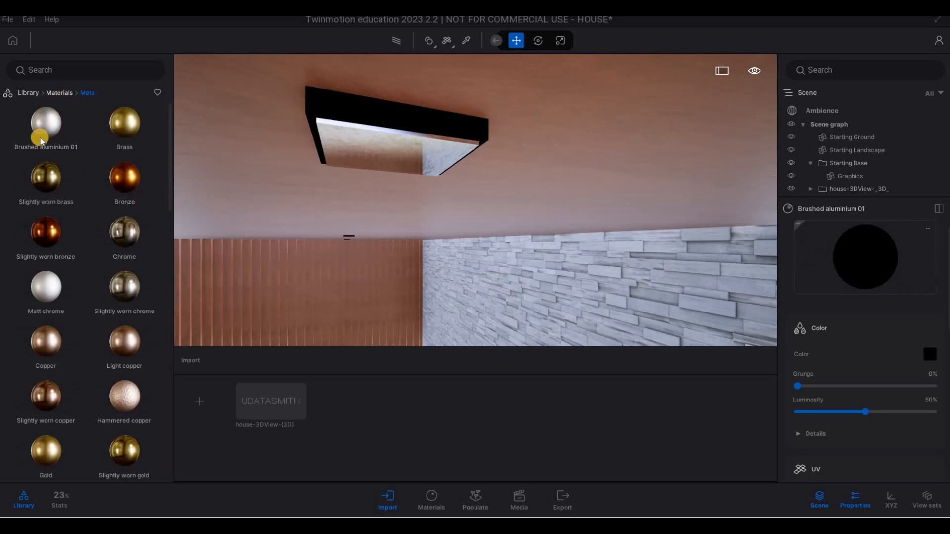
Step: Apply the Neon 01 material to the glowing face of the ceiling light
{"action": "left_click", "coordinate": [59, 93]}
{"action": "scroll", "coordinate": [60, 333], "scroll_direction": "down", "scroll_amount": 4}
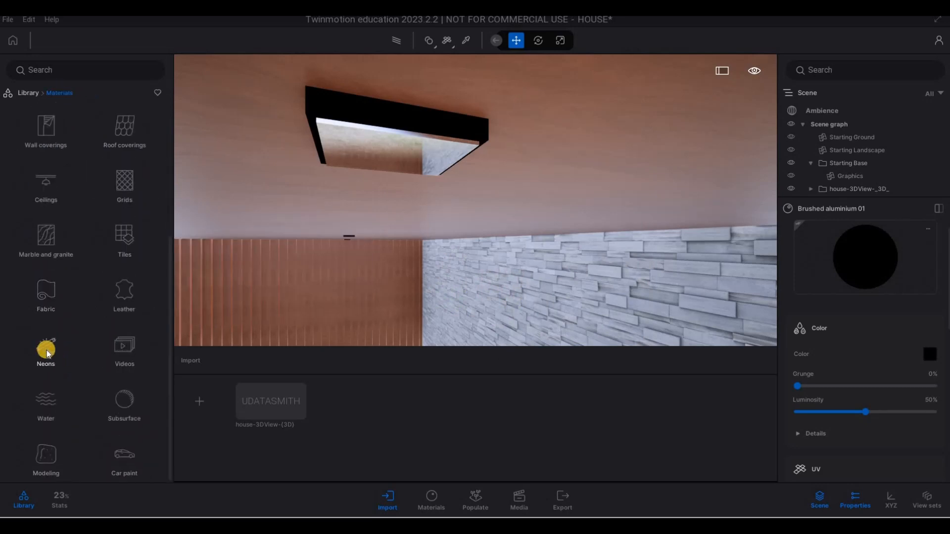
{"action": "left_click", "coordinate": [55, 331]}
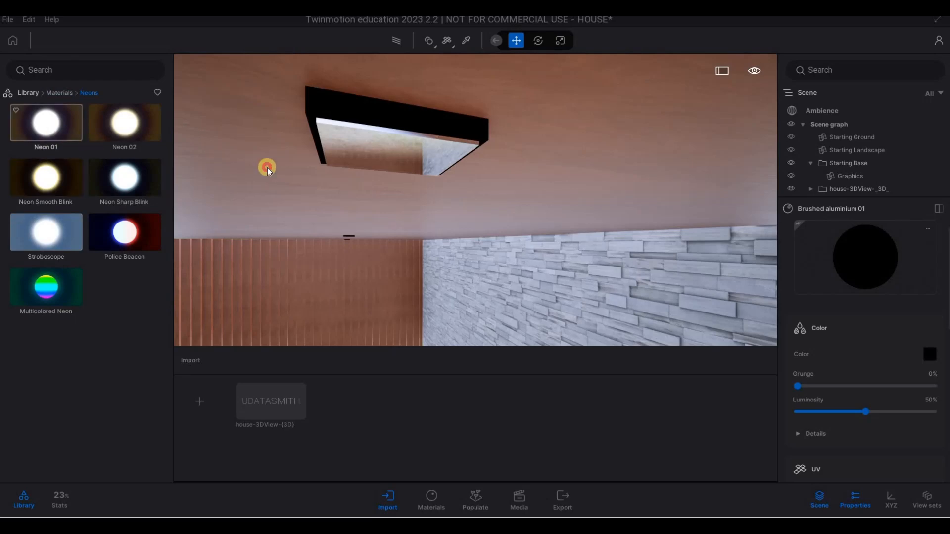
{"action": "left_click_drag", "start_coordinate": [387, 152], "coordinate": [387, 154]}
Step: Inspect the lit ceiling and the house facade from several viewpoints for surfaces still needing materials
{"action": "key", "text": "s"}
{"action": "key", "text": "s"}
{"action": "right_click_drag", "start_coordinate": [397, 212], "coordinate": [568, 210]}
{"action": "key", "text": "e"}
{"action": "key", "text": "q"}
{"action": "key", "text": "a"}
{"action": "key", "text": "q"}
{"action": "key", "text": "a"}
{"action": "key", "text": "w"}
{"action": "key", "text": "e"}
{"action": "key", "text": "w"}
{"action": "key", "text": "d"}
{"action": "key", "text": "d"}
{"action": "key", "text": "d"}
{"action": "key", "text": "s"}
{"action": "key", "text": "d"}
{"action": "key", "text": "d"}
{"action": "key", "text": "d"}
{"action": "key", "text": "d"}
{"action": "key", "text": "w"}
{"action": "key", "text": "w"}
{"action": "key", "text": "w"}
{"action": "key", "text": "s"}
{"action": "key", "text": "q"}
{"action": "key", "text": "a"}
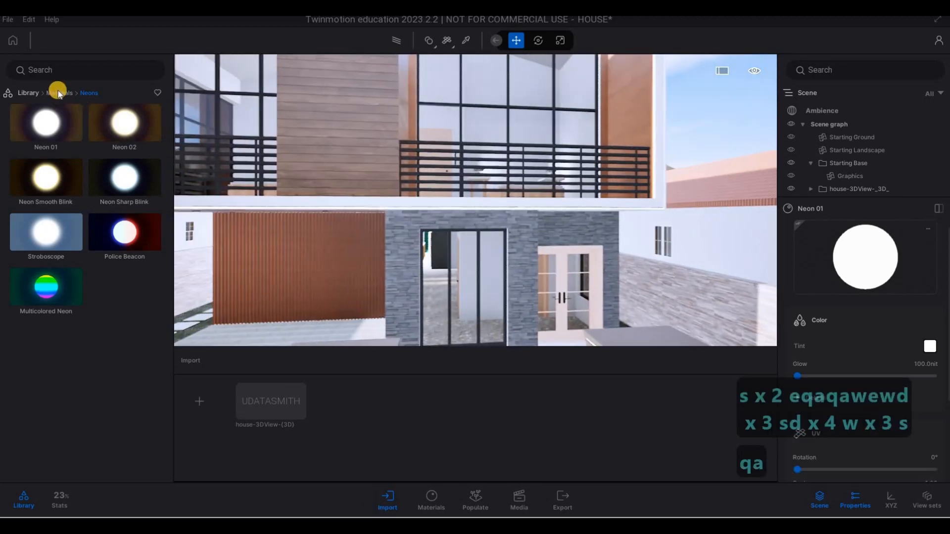
Step: Apply the Satin painted wall material from the wall coverings to the white frame around the upper balcony
{"action": "left_click", "coordinate": [60, 93]}
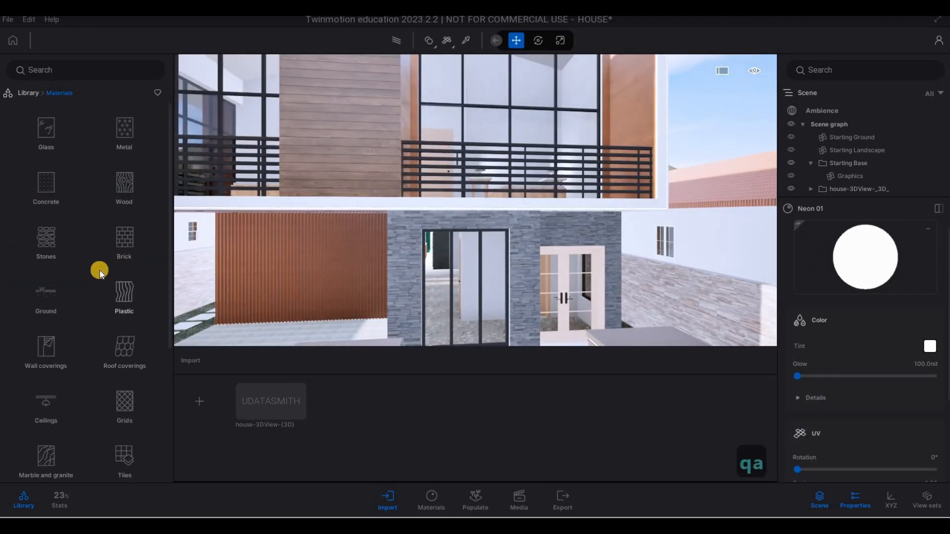
{"action": "left_click", "coordinate": [67, 351]}
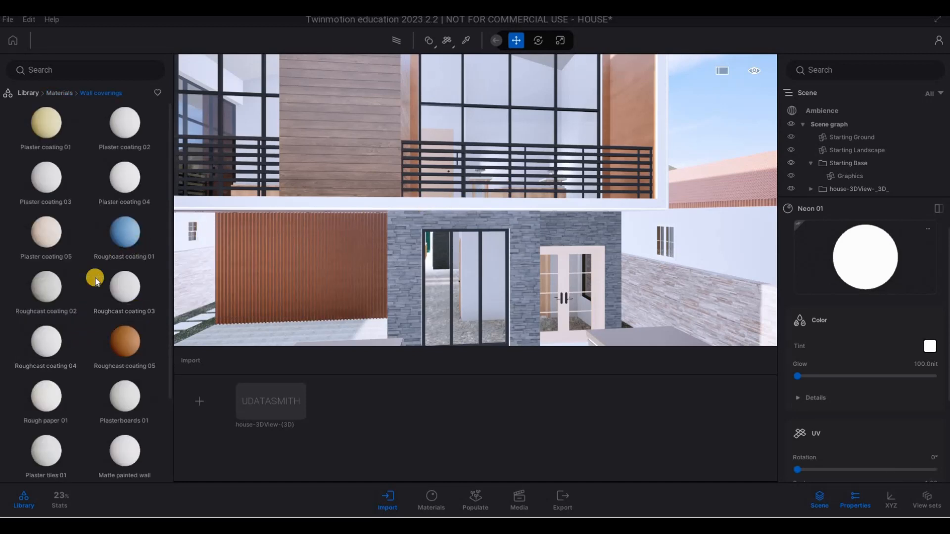
{"action": "scroll", "coordinate": [81, 293], "scroll_direction": "down", "scroll_amount": 2}
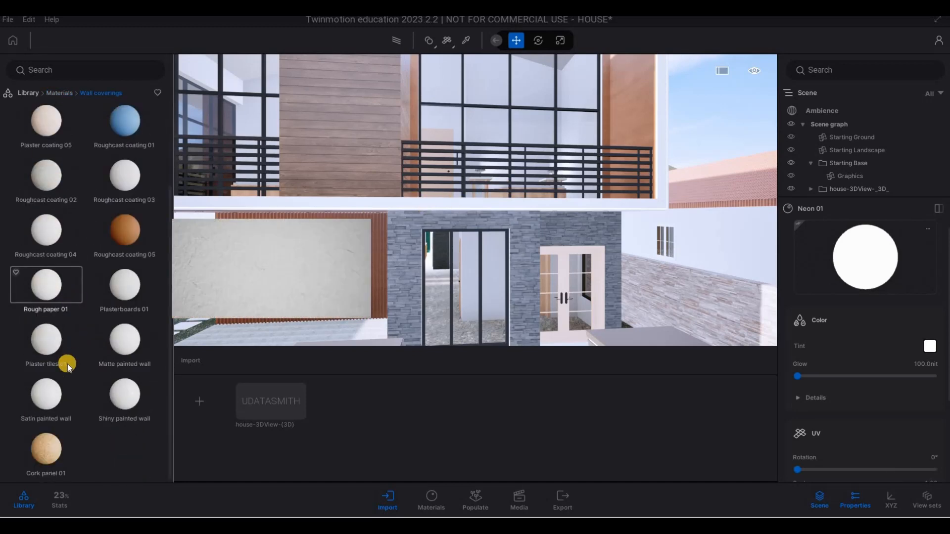
{"action": "key", "text": "d"}
{"action": "key", "text": "w"}
{"action": "key", "text": "d"}
{"action": "key", "text": "w"}
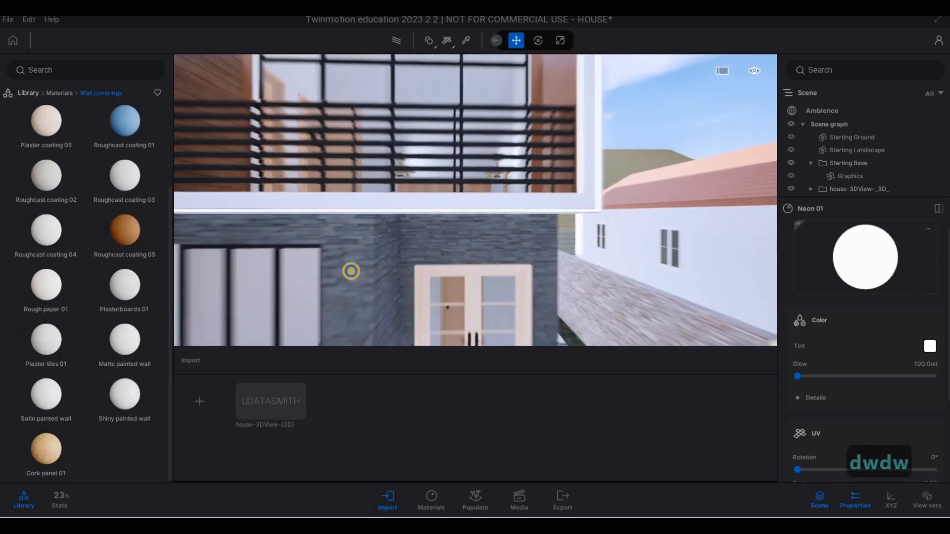
{"action": "key", "text": "d"}
{"action": "key", "text": "d"}
{"action": "key", "text": "w"}
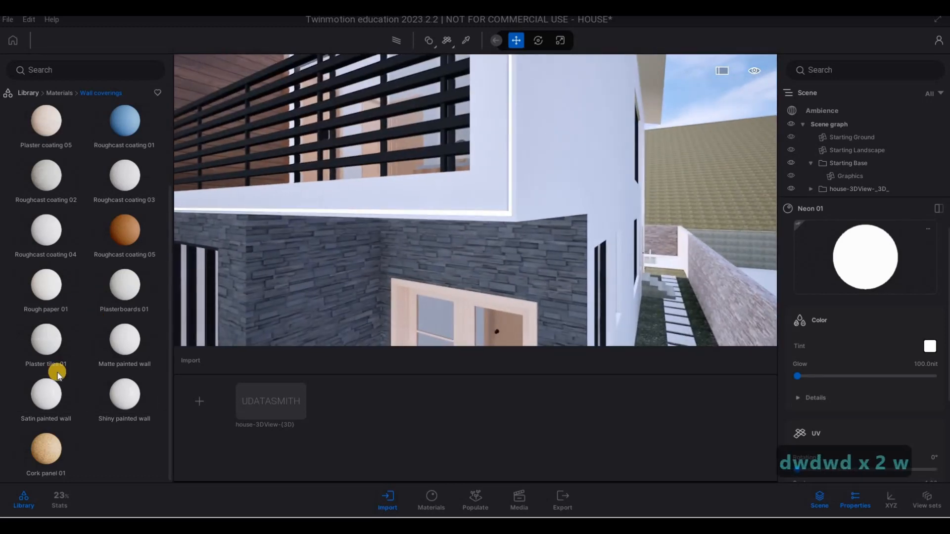
{"action": "mouse_move", "coordinate": [48, 398]}
{"action": "left_mouse_down"}
{"action": "mouse_move", "coordinate": [424, 245]}
{"action": "mouse_move", "coordinate": [479, 184]}
{"action": "left_mouse_up"}
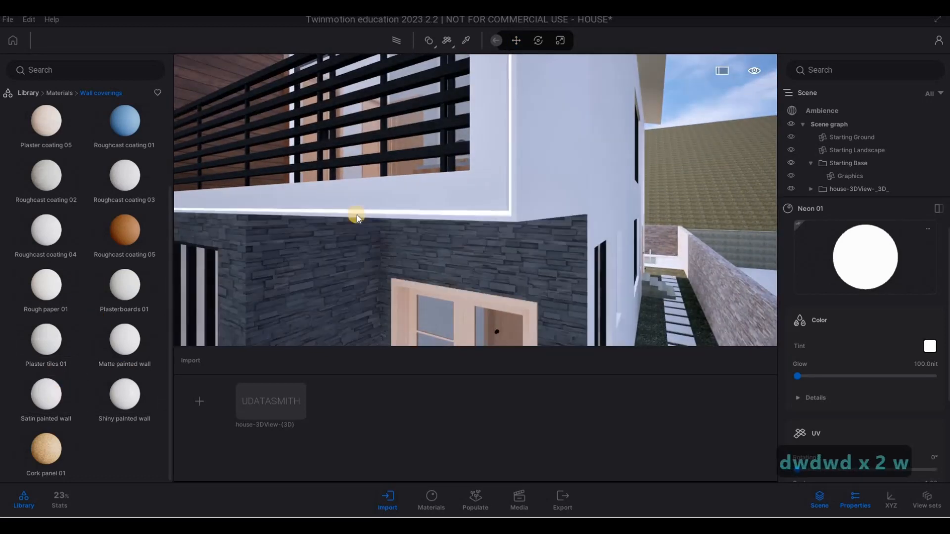
Step: Apply Satin painted wall to the house's white side wall and to the ceiling under the balcony
{"action": "key", "text": "d"}
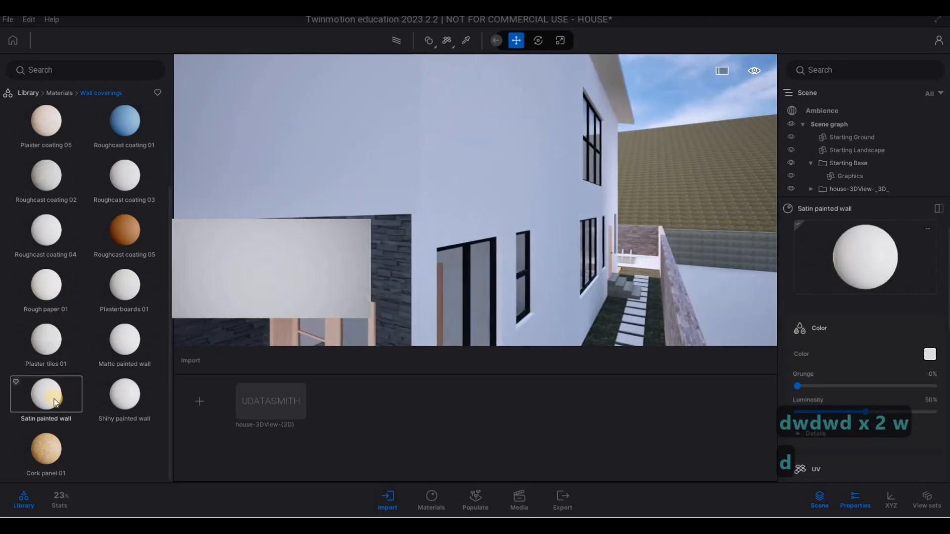
{"action": "left_click_drag", "start_coordinate": [343, 222], "coordinate": [438, 187]}
{"action": "key", "text": "s"}
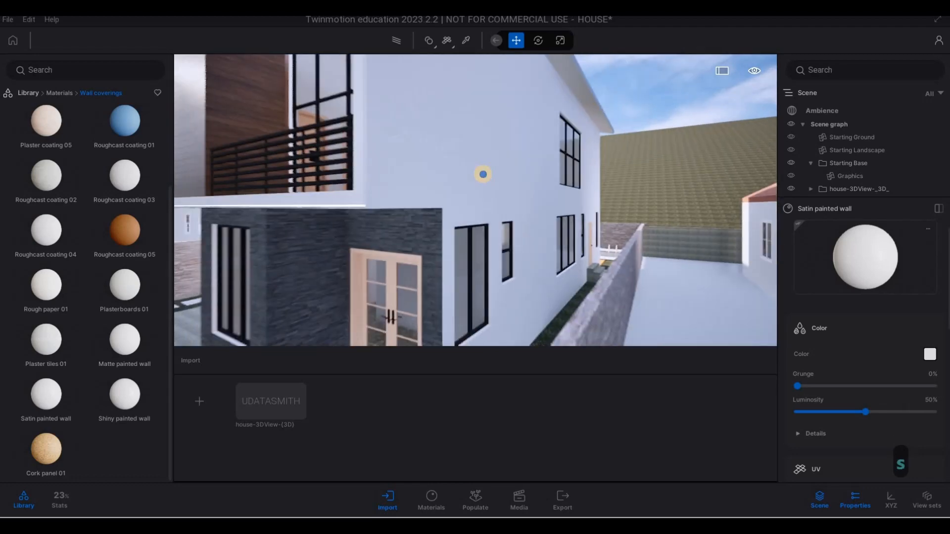
{"action": "key", "text": "a"}
{"action": "key", "text": "w"}
{"action": "key", "text": "e"}
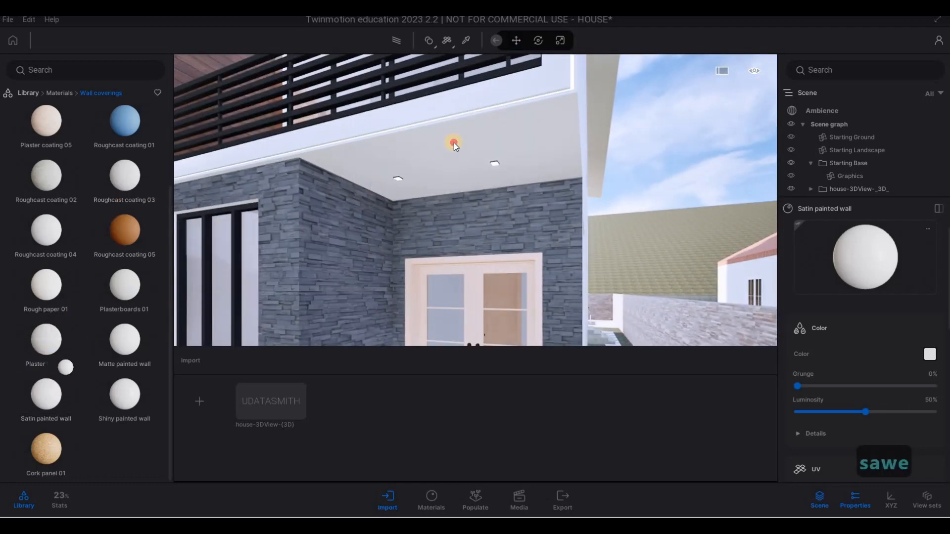
Step: Apply Satin painted wall to the white exterior wall beside the upper-floor windows, below the roof eave
{"action": "key", "text": "q"}
{"action": "key", "text": "q"}
{"action": "key", "text": "a"}
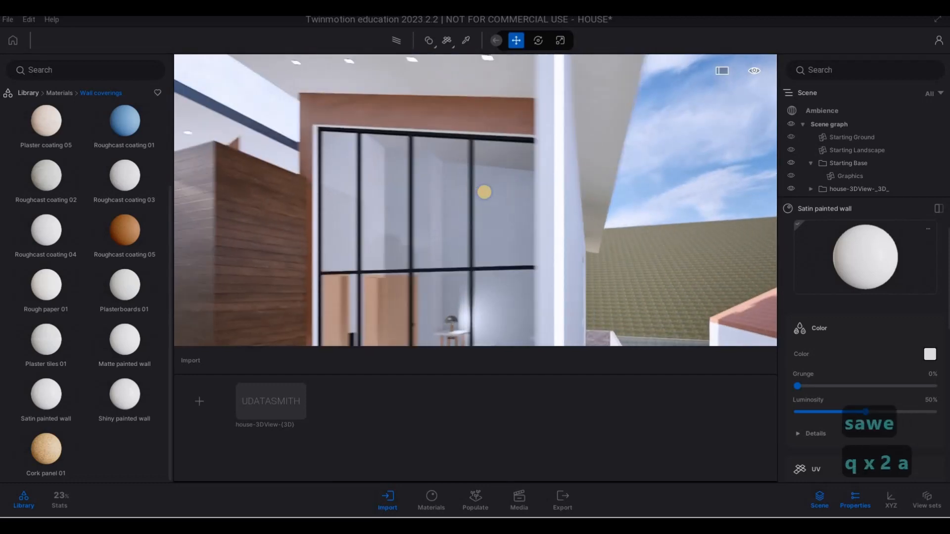
{"action": "key", "text": "q"}
{"action": "key", "text": "a"}
{"action": "key", "text": "w"}
{"action": "key", "text": "a"}
{"action": "key", "text": "w"}
{"action": "key", "text": "q"}
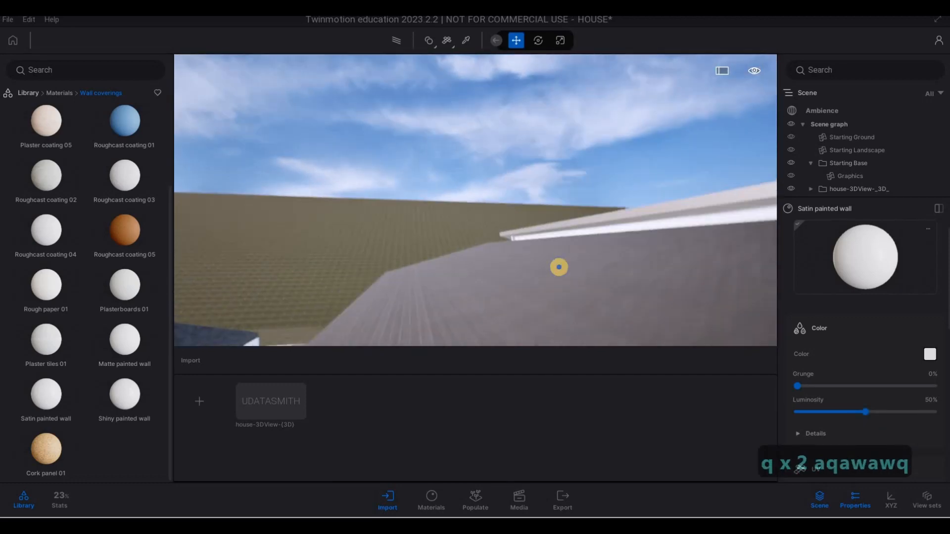
{"action": "key", "text": "d"}
{"action": "key", "text": "e"}
{"action": "key", "text": "w"}
{"action": "key", "text": "w"}
{"action": "key", "text": "q"}
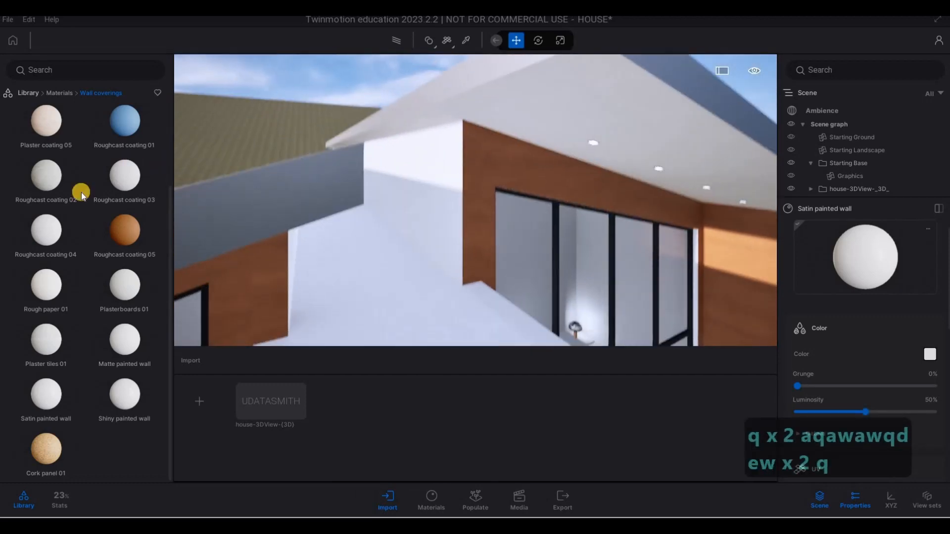
{"action": "mouse_move", "coordinate": [54, 405]}
{"action": "left_mouse_down"}
{"action": "mouse_move", "coordinate": [346, 357]}
{"action": "mouse_move", "coordinate": [463, 267]}
{"action": "left_mouse_up"}
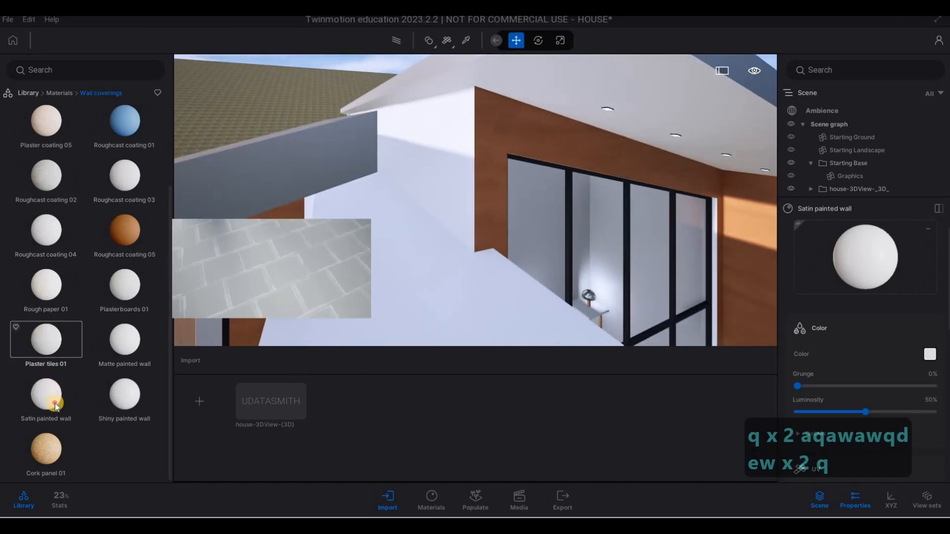
Step: Apply Satin painted wall to the sunlit interior wall beside the wooden door on the upper floor
{"action": "key", "text": "e"}
{"action": "right_click_drag", "start_coordinate": [343, 210], "coordinate": [405, 227]}
{"action": "key", "text": "a"}
{"action": "key", "text": "s"}
{"action": "key", "text": "a"}
{"action": "key", "text": "e"}
{"action": "key", "text": "w"}
{"action": "key", "text": "w"}
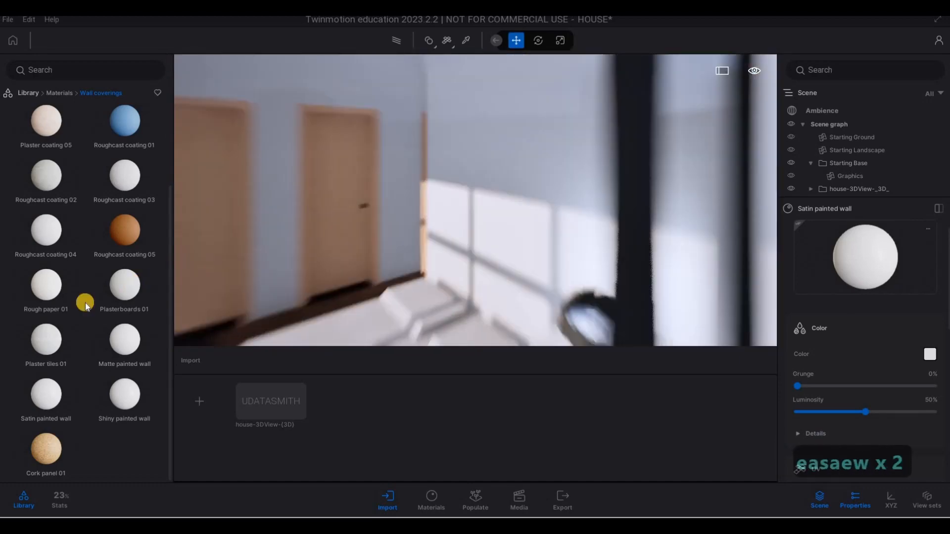
{"action": "left_click_drag", "start_coordinate": [55, 403], "coordinate": [441, 272]}
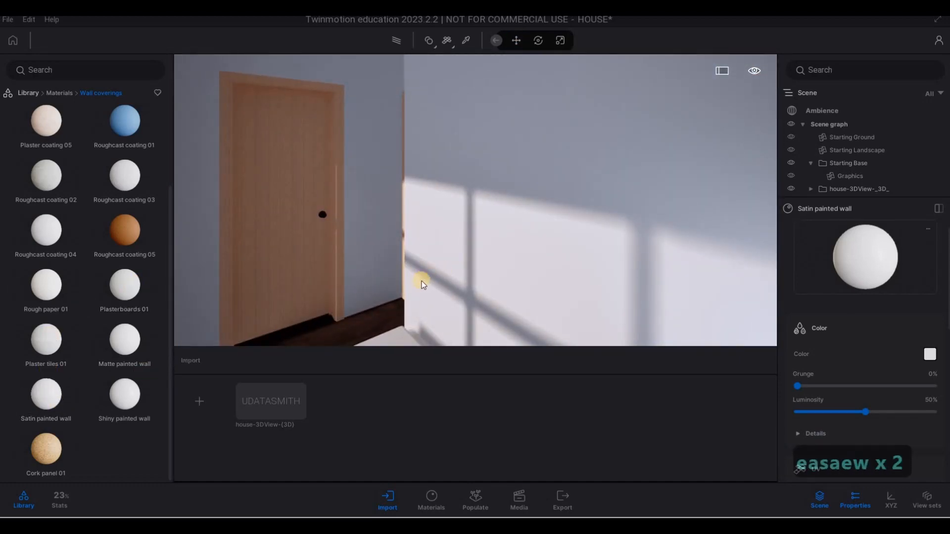
Step: Examine the facade, carport, front fence and street pavement from outside for surfaces still lacking materials
{"action": "key", "text": "s"}
{"action": "key", "text": "s"}
{"action": "key", "text": "s"}
{"action": "key", "text": "e"}
{"action": "key", "text": "d"}
{"action": "key", "text": "e"}
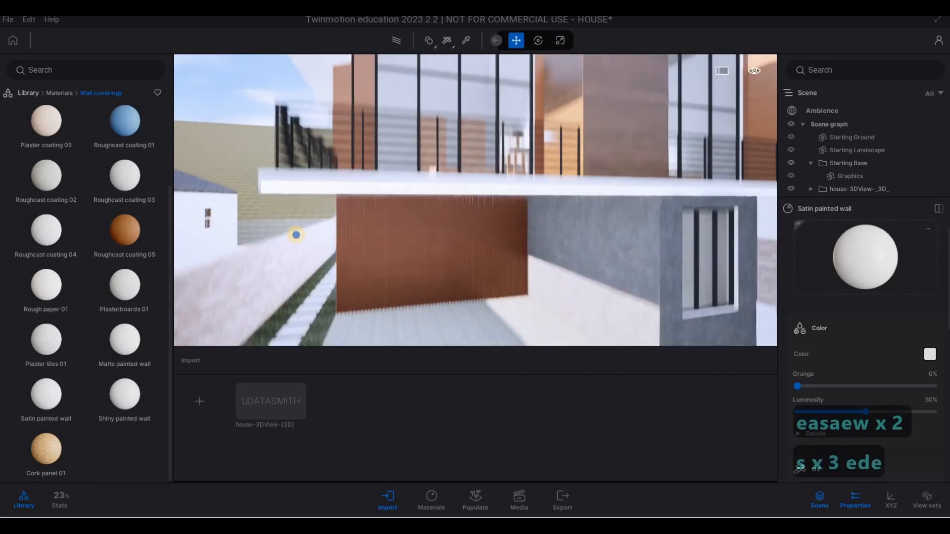
{"action": "key", "text": "q"}
{"action": "mouse_move", "coordinate": [316, 244]}
{"action": "right_mouse_down"}
{"action": "mouse_move", "coordinate": [407, 301]}
{"action": "mouse_move", "coordinate": [289, 297]}
{"action": "mouse_move", "coordinate": [205, 212]}
{"action": "mouse_move", "coordinate": [163, 216]}
{"action": "mouse_move", "coordinate": [284, 243]}
{"action": "mouse_move", "coordinate": [335, 292]}
{"action": "mouse_move", "coordinate": [171, 228]}
{"action": "mouse_move", "coordinate": [322, 250]}
{"action": "right_mouse_up"}
{"action": "key", "text": "w"}
{"action": "key", "text": "q"}
{"action": "key", "text": "q"}
{"action": "key", "text": "s"}
{"action": "key", "text": "d"}
{"action": "key", "text": "s"}
{"action": "key", "text": "e"}
{"action": "key", "text": "e"}
{"action": "key", "text": "d"}
{"action": "key", "text": "d"}
{"action": "key", "text": "a"}
{"action": "key", "text": "s"}
{"action": "key", "text": "q"}
Step: Apply the Fine concrete 01 material to the white sidewalk in front of the fence
{"action": "mouse_move", "coordinate": [55, 124]}
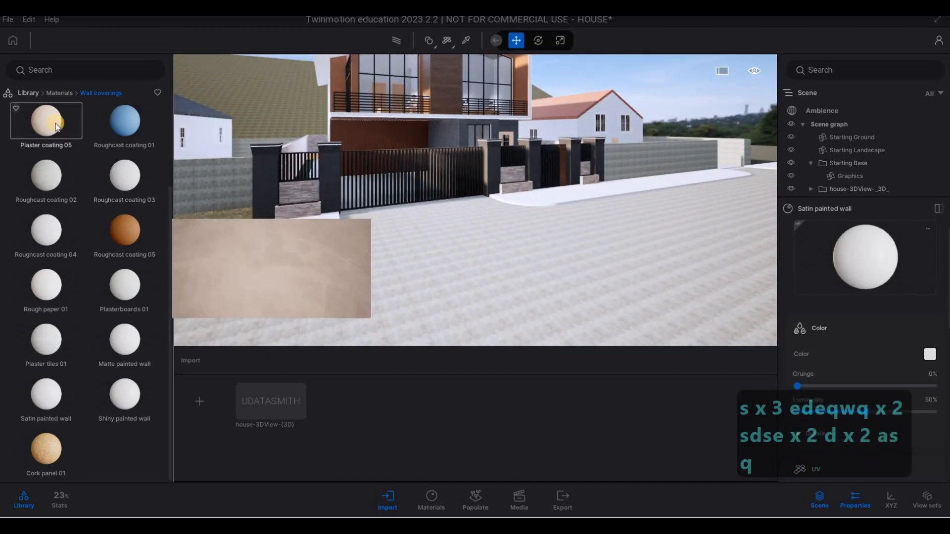
{"action": "left_click", "coordinate": [59, 93]}
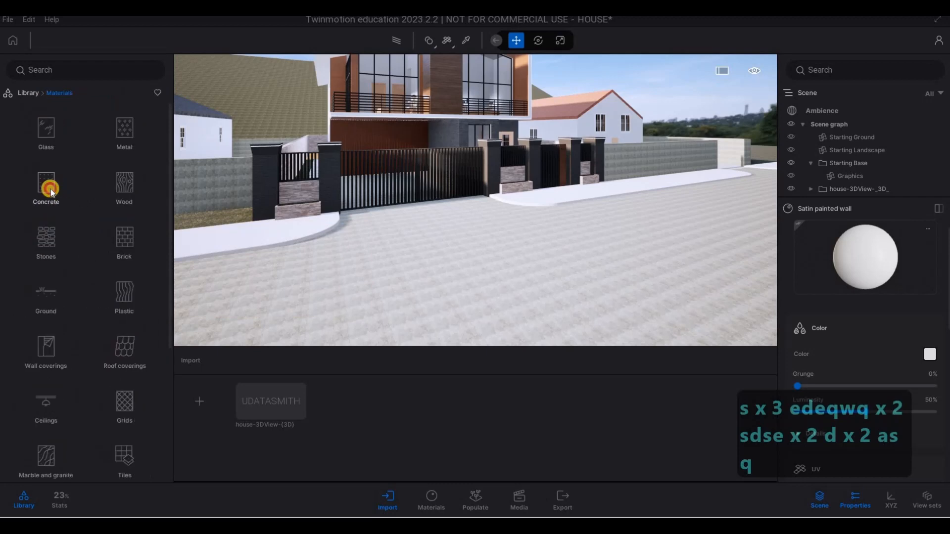
{"action": "left_click", "coordinate": [91, 194]}
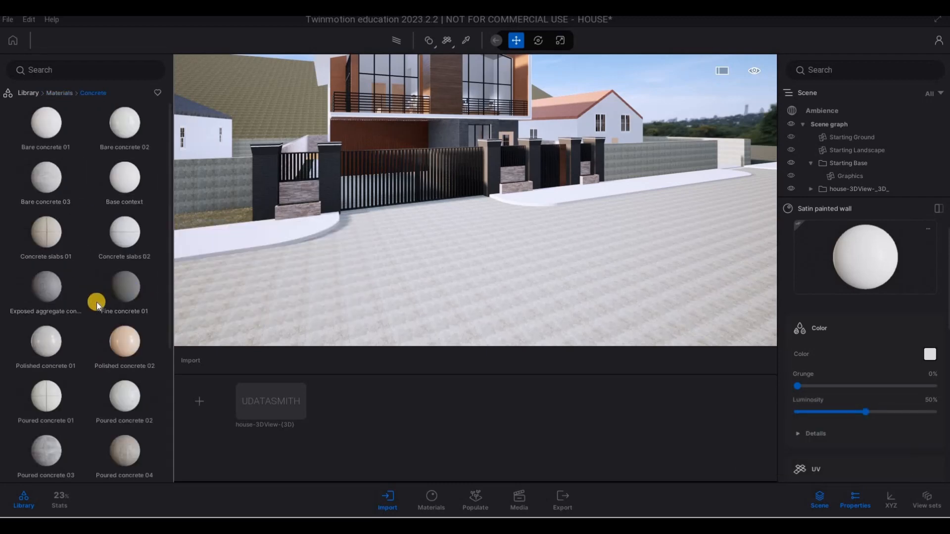
{"action": "scroll", "coordinate": [128, 260], "scroll_direction": "down", "scroll_amount": 1}
{"action": "key", "text": "a"}
{"action": "key", "text": "w"}
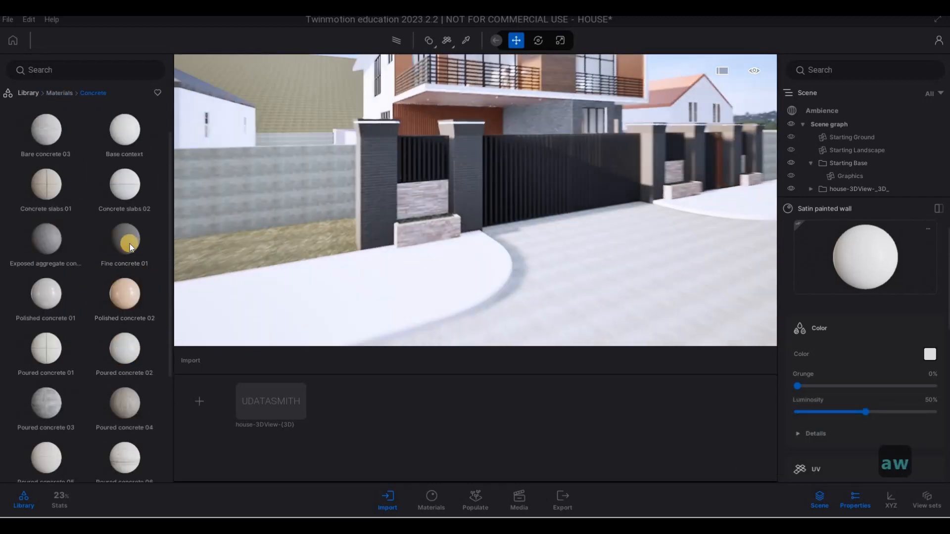
{"action": "left_click_drag", "start_coordinate": [128, 244], "coordinate": [358, 316]}
{"action": "key", "text": "s"}
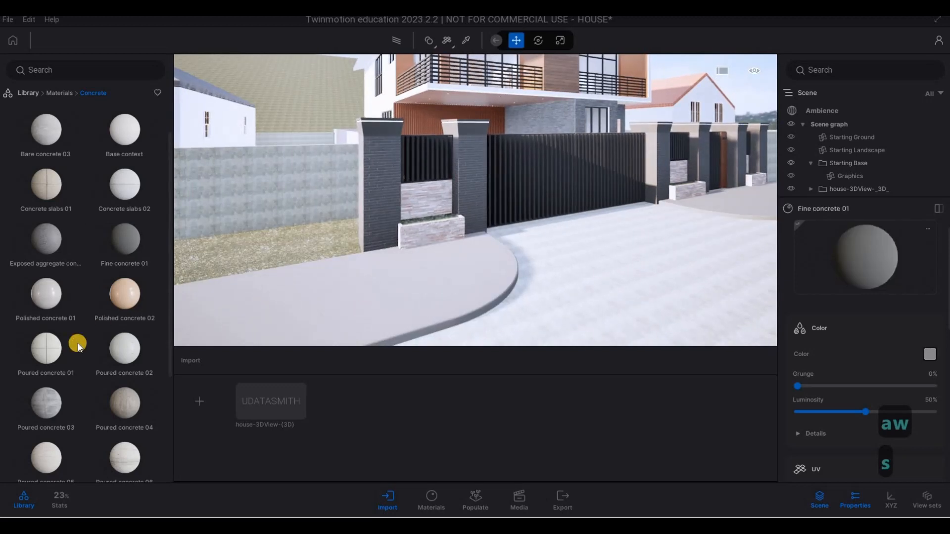
Step: Apply Soft concrete 01 to the sidewalk in front of the fence and set its UV scale to 6.72
{"action": "scroll", "coordinate": [105, 384], "scroll_direction": "down", "scroll_amount": 2}
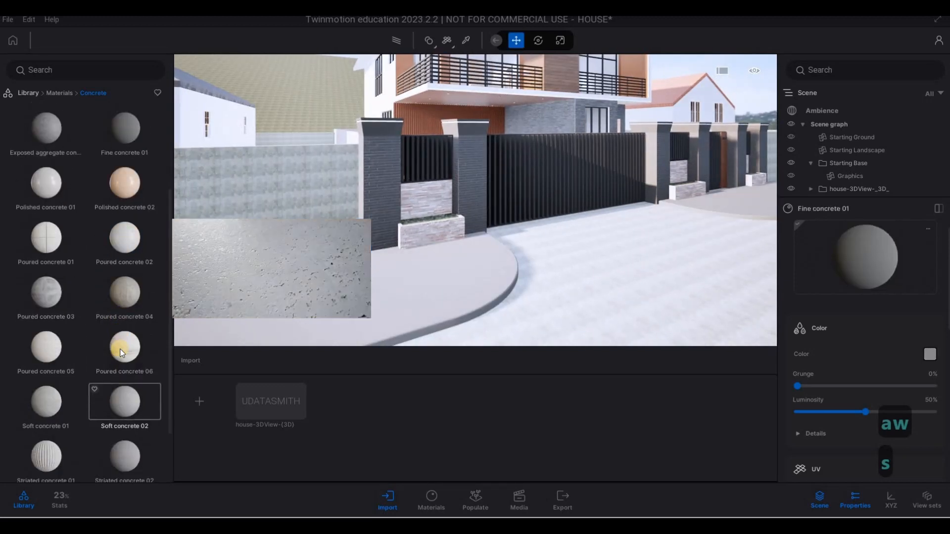
{"action": "scroll", "coordinate": [63, 385], "scroll_direction": "down", "scroll_amount": 1}
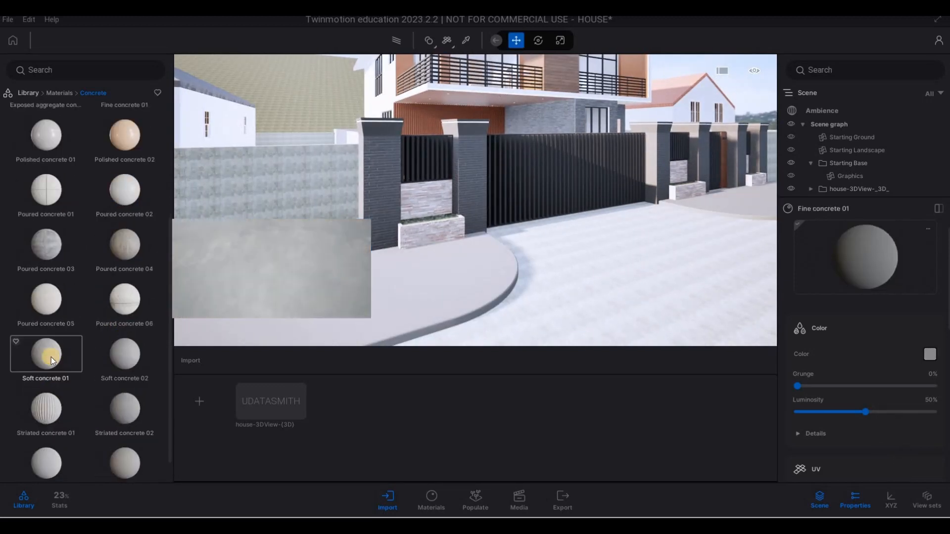
{"action": "left_click_drag", "start_coordinate": [88, 346], "coordinate": [319, 298]}
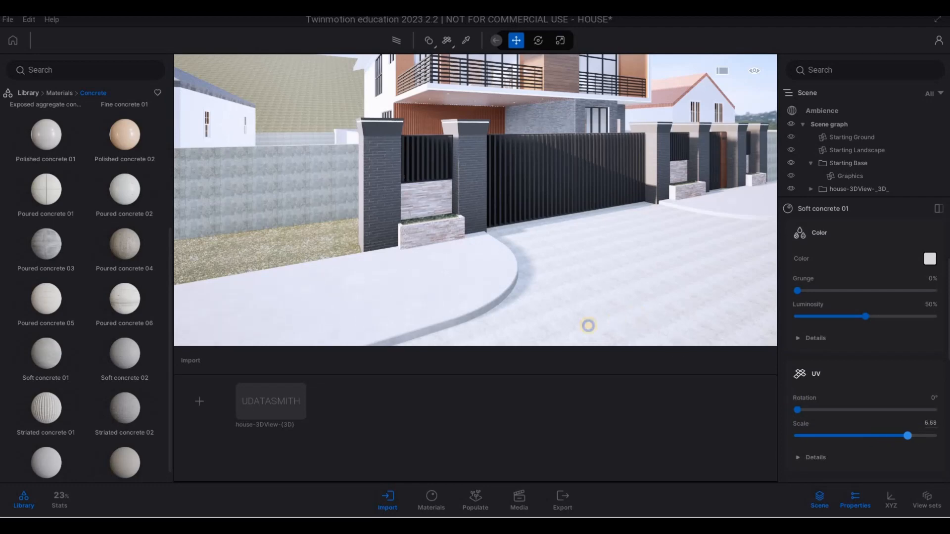
{"action": "key", "text": "a"}
{"action": "key", "text": "w"}
{"action": "key", "text": "e"}
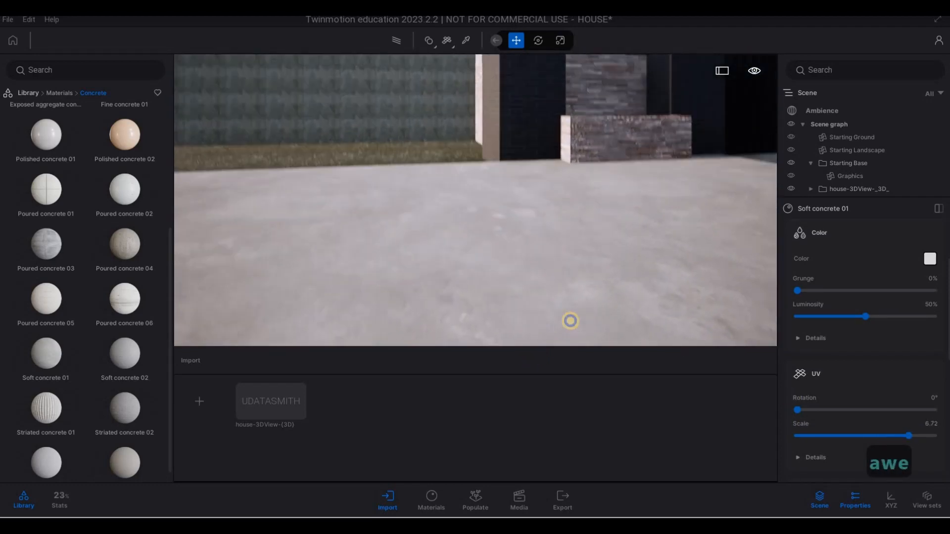
{"action": "key", "text": "s"}
{"action": "key", "text": "d"}
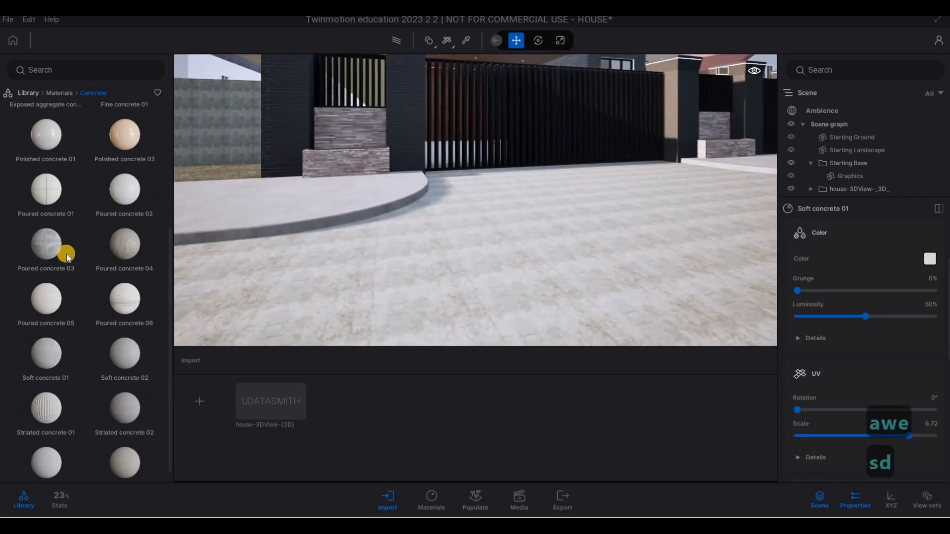
{"action": "key", "text": "d"}
{"action": "key", "text": "s"}
{"action": "key", "text": "q"}
Step: Apply the Concrete road 5 material from the man-made ground materials to the sidewalk beside the gate
{"action": "scroll", "coordinate": [75, 306], "scroll_direction": "down", "scroll_amount": 1}
{"action": "mouse_move", "coordinate": [45, 393]}
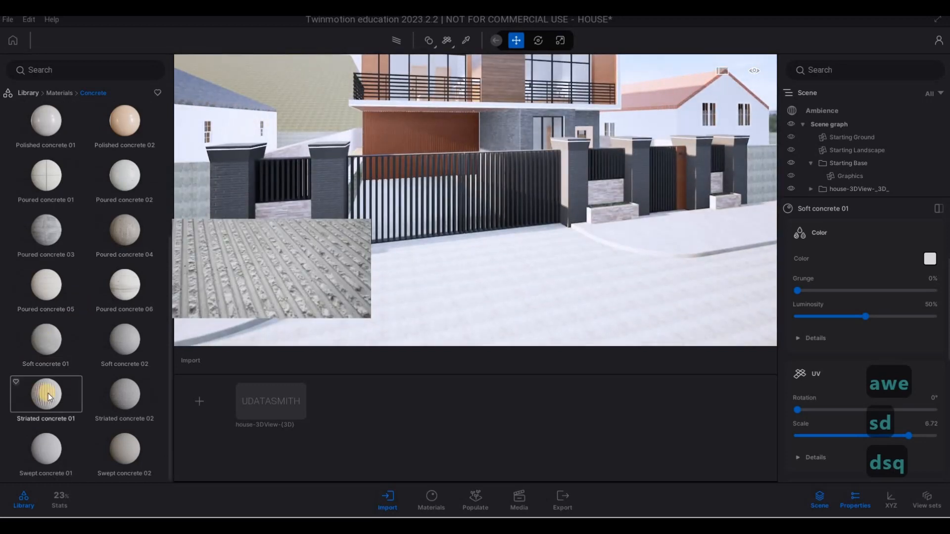
{"action": "left_click", "coordinate": [63, 97]}
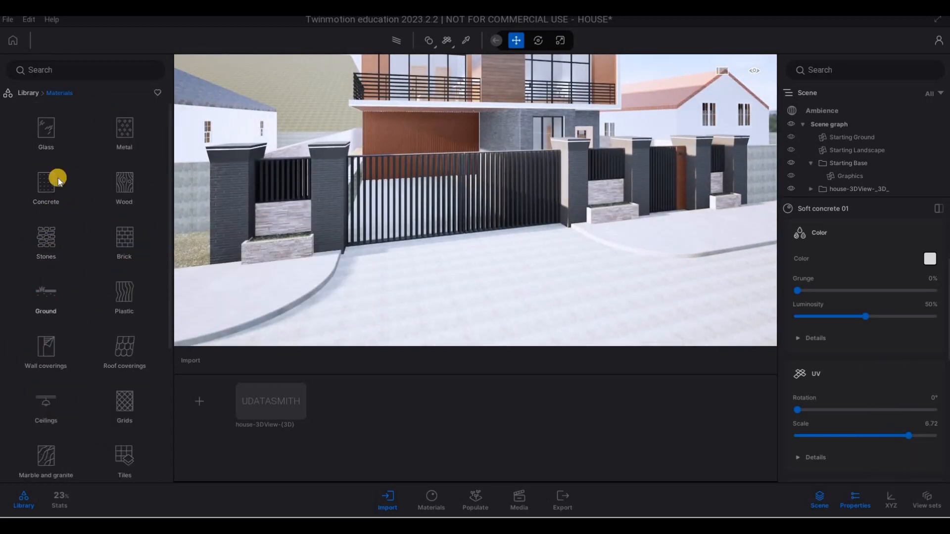
{"action": "left_click", "coordinate": [45, 294]}
{"action": "left_click", "coordinate": [41, 141]}
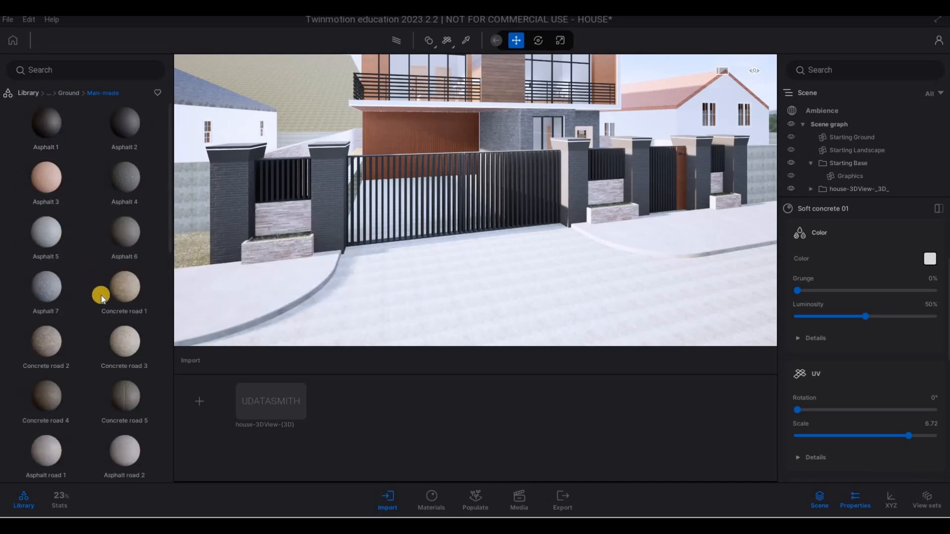
{"action": "scroll", "coordinate": [114, 285], "scroll_direction": "down", "scroll_amount": 2}
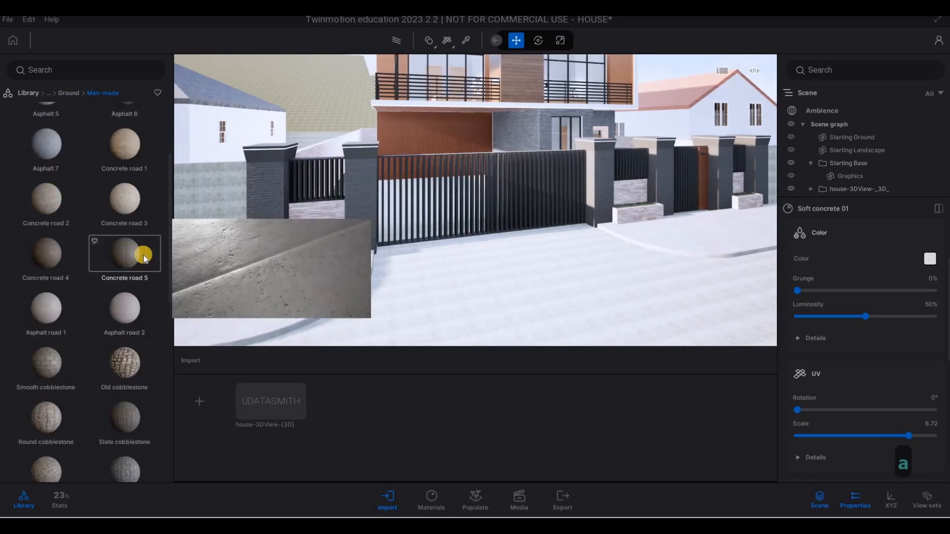
{"action": "left_click_drag", "start_coordinate": [143, 255], "coordinate": [367, 312]}
{"action": "key", "text": "a"}
{"action": "key", "text": "a"}
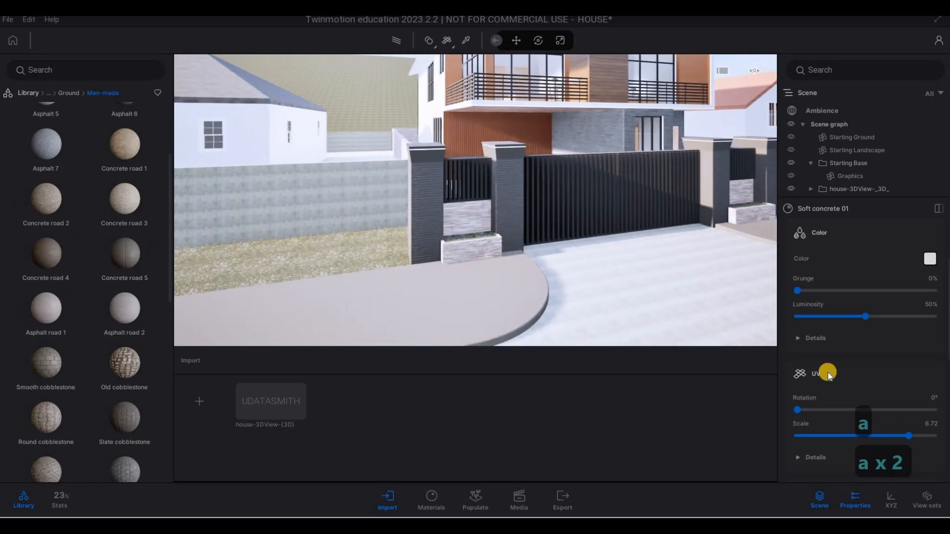
Step: Set the UV scale of the sidewalk's Concrete road 5 material to 10.00 and check the paving joints up close
{"action": "scroll", "coordinate": [864, 357], "scroll_direction": "up", "scroll_amount": 3}
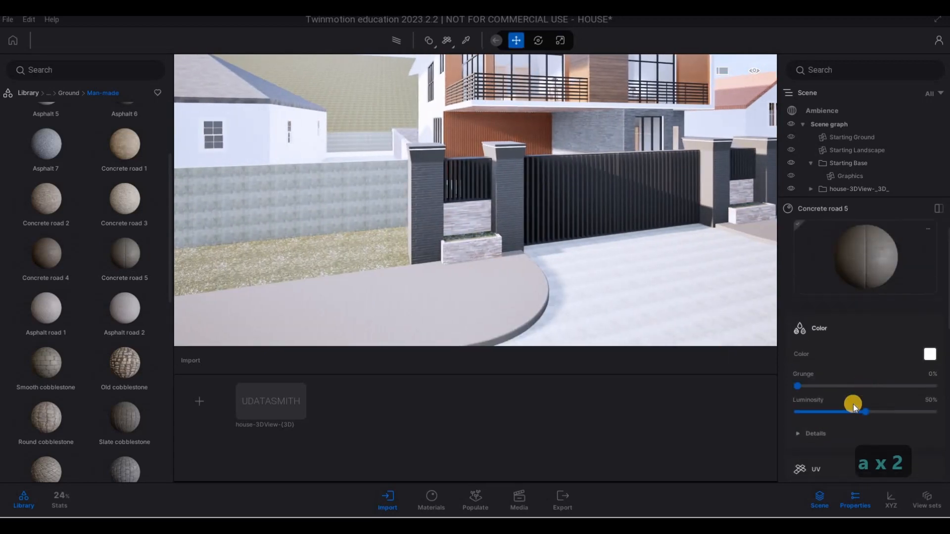
{"action": "scroll", "coordinate": [859, 404], "scroll_direction": "down", "scroll_amount": 4}
{"action": "left_click_drag", "start_coordinate": [867, 402], "coordinate": [907, 401]}
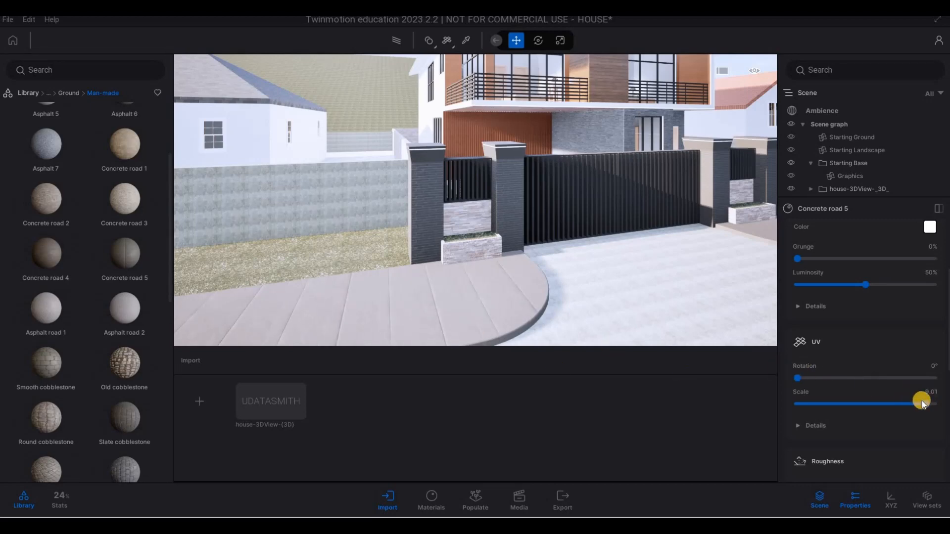
{"action": "left_click", "coordinate": [909, 399]}
{"action": "key", "text": "d"}
{"action": "key", "text": "s"}
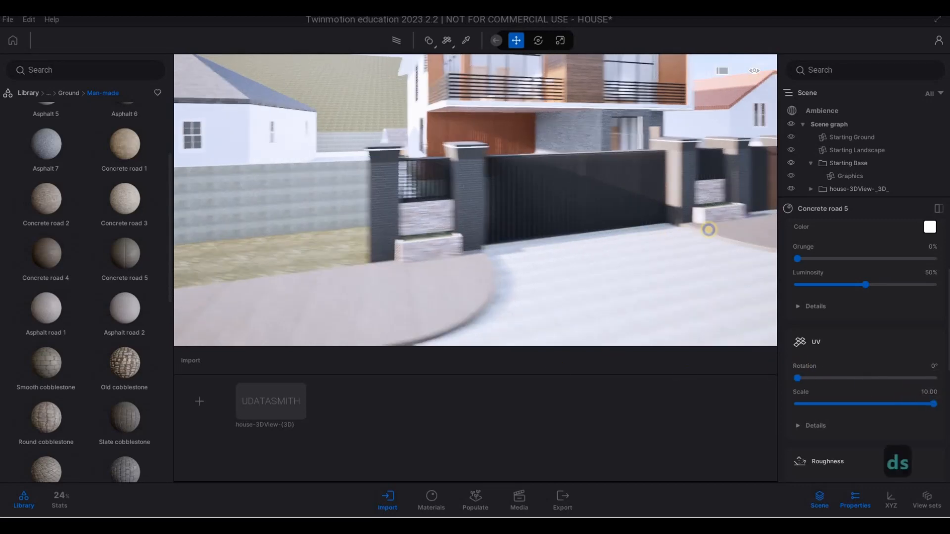
{"action": "key", "text": "e"}
{"action": "key", "text": "a"}
{"action": "key", "text": "q"}
{"action": "key", "text": "a"}
{"action": "key", "text": "w"}
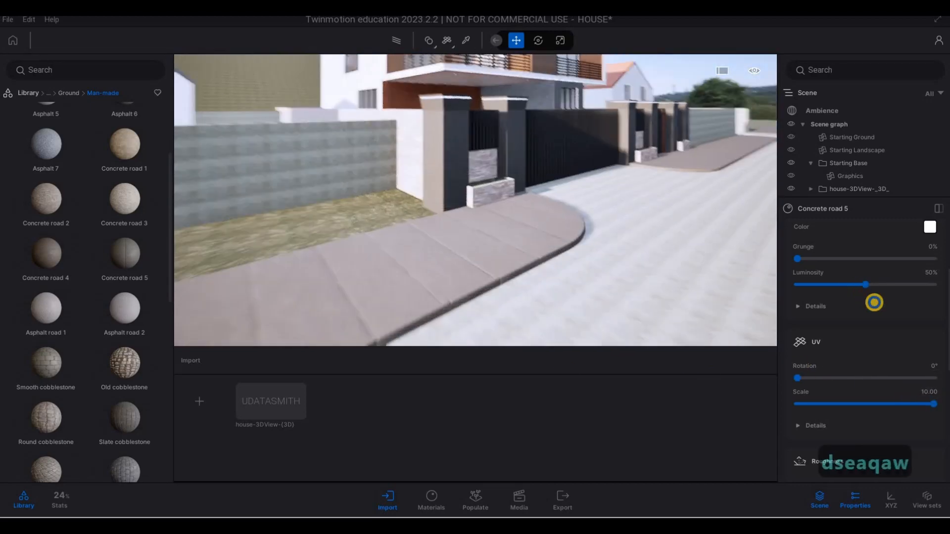
Step: Apply the Slate cobblestone material to the street in front of the gate, with UV scale 8.49 and rotation 90°
{"action": "key", "text": "w"}
{"action": "key", "text": "d"}
{"action": "key", "text": "q"}
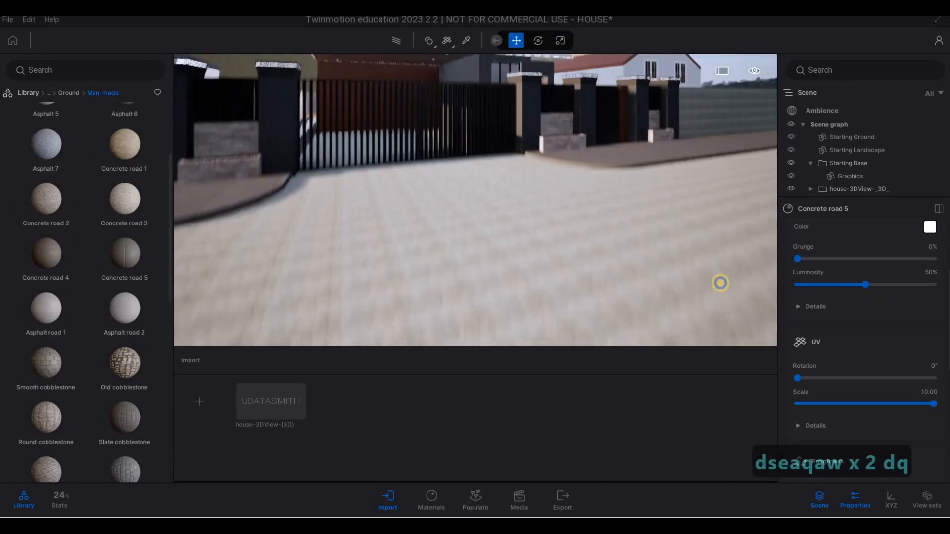
{"action": "key", "text": "s"}
{"action": "key", "text": "e"}
{"action": "scroll", "coordinate": [105, 307], "scroll_direction": "down", "scroll_amount": 3}
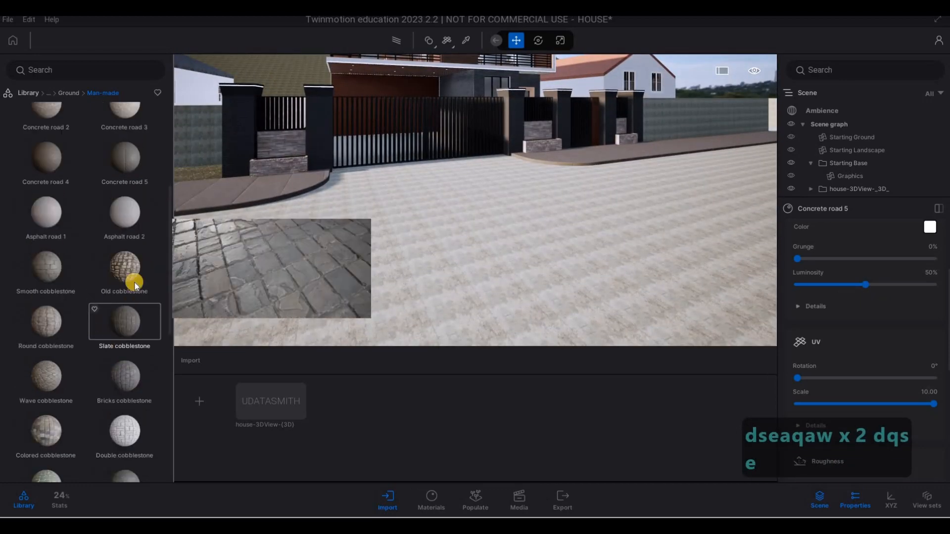
{"action": "left_click_drag", "start_coordinate": [130, 275], "coordinate": [800, 352]}
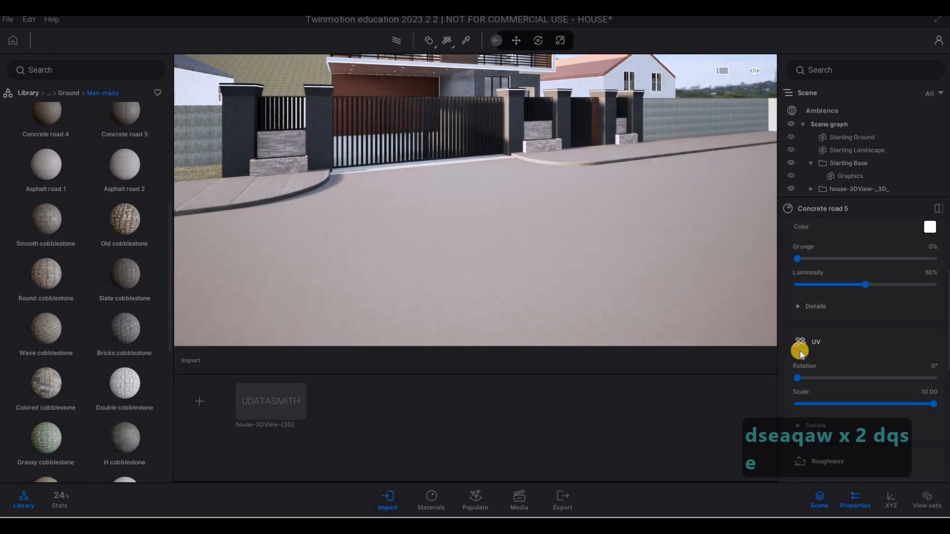
{"action": "left_click", "coordinate": [914, 404]}
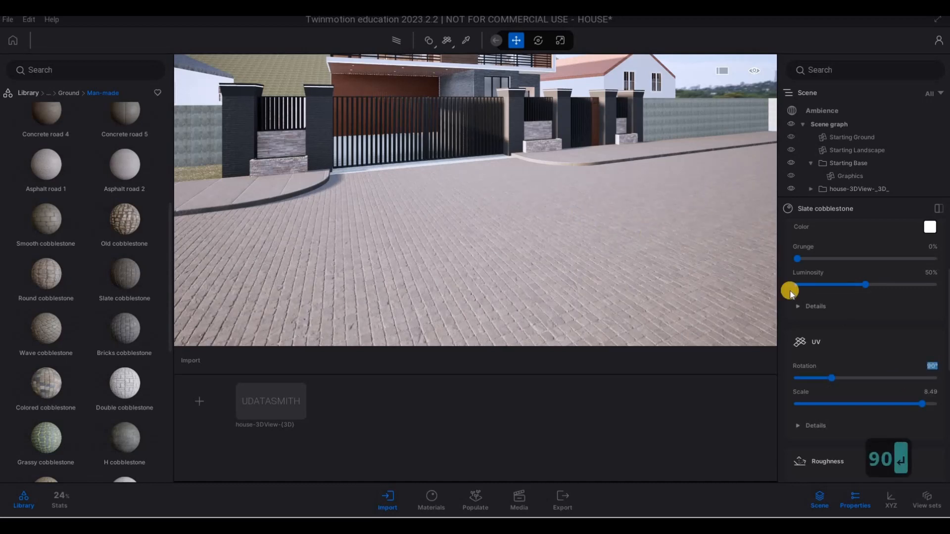
Step: Examine the cobblestone pattern along the street from several viewpoints in front of the gate
{"action": "key", "text": "w"}
{"action": "key", "text": "w"}
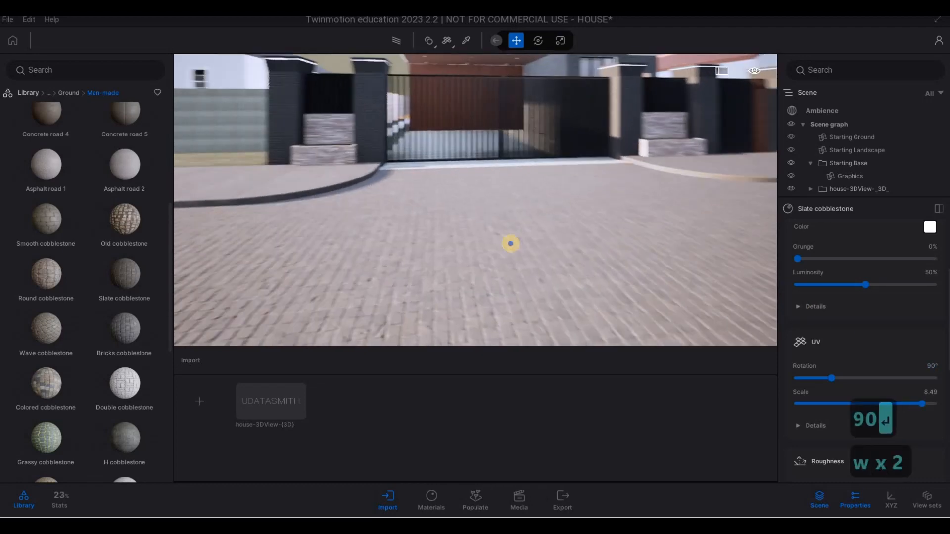
{"action": "key", "text": "s"}
{"action": "key", "text": "w"}
{"action": "key", "text": "s"}
{"action": "key", "text": "a"}
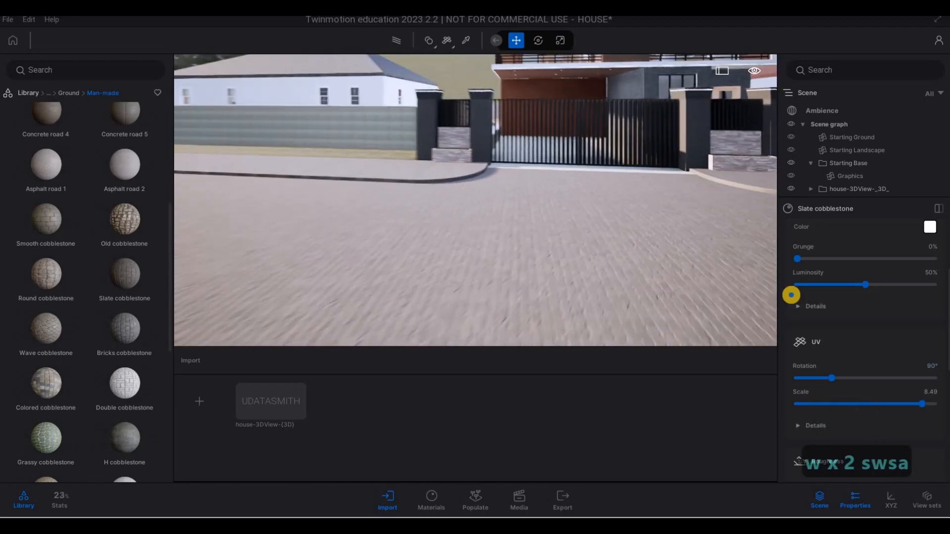
{"action": "key", "text": "a"}
{"action": "key", "text": "w"}
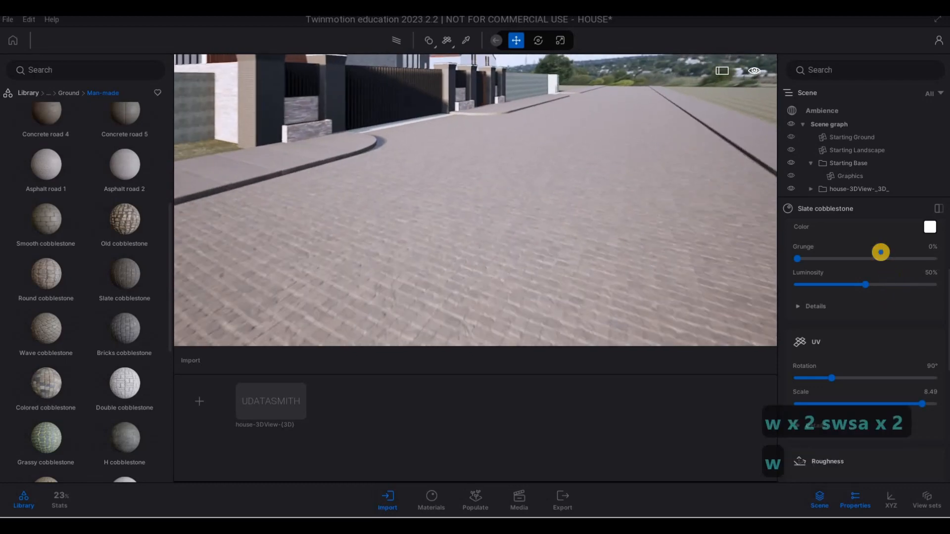
Step: Apply the Pavement tiles material to the driveway behind the gate
{"action": "key", "text": "e"}
{"action": "key", "text": "d"}
{"action": "key", "text": "q"}
{"action": "key", "text": "d"}
{"action": "key", "text": "w"}
{"action": "key", "text": "q"}
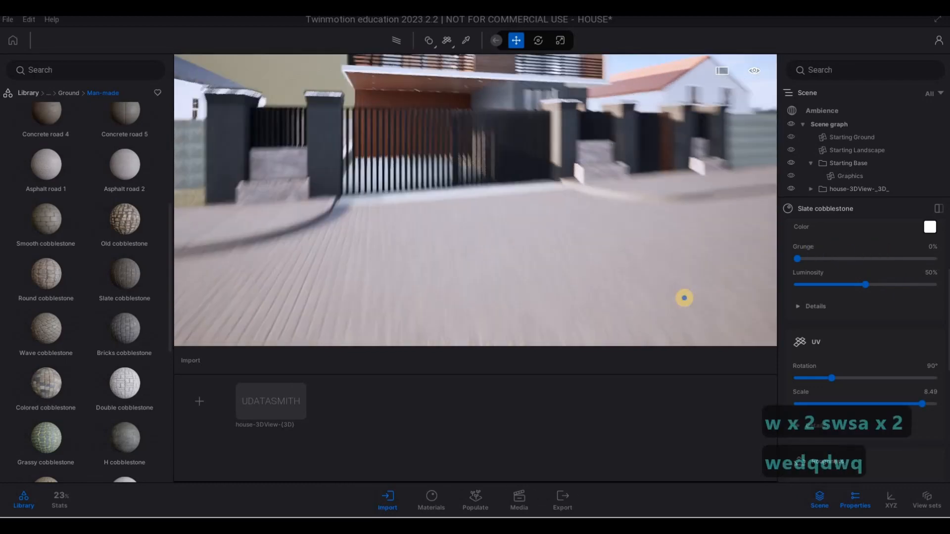
{"action": "key", "text": "a"}
{"action": "key", "text": "s"}
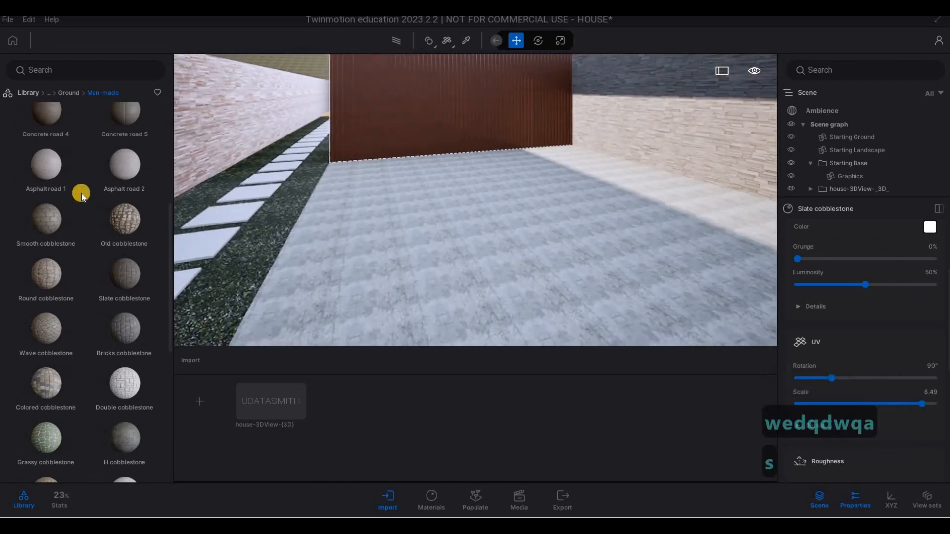
{"action": "scroll", "coordinate": [80, 277], "scroll_direction": "down", "scroll_amount": 1}
{"action": "scroll", "coordinate": [85, 316], "scroll_direction": "down", "scroll_amount": 5}
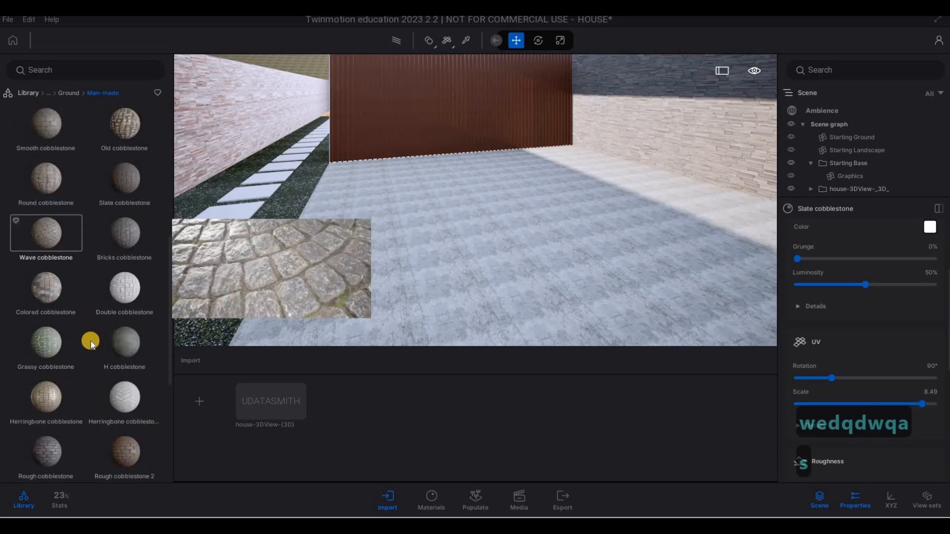
{"action": "left_click_drag", "start_coordinate": [128, 307], "coordinate": [321, 313]}
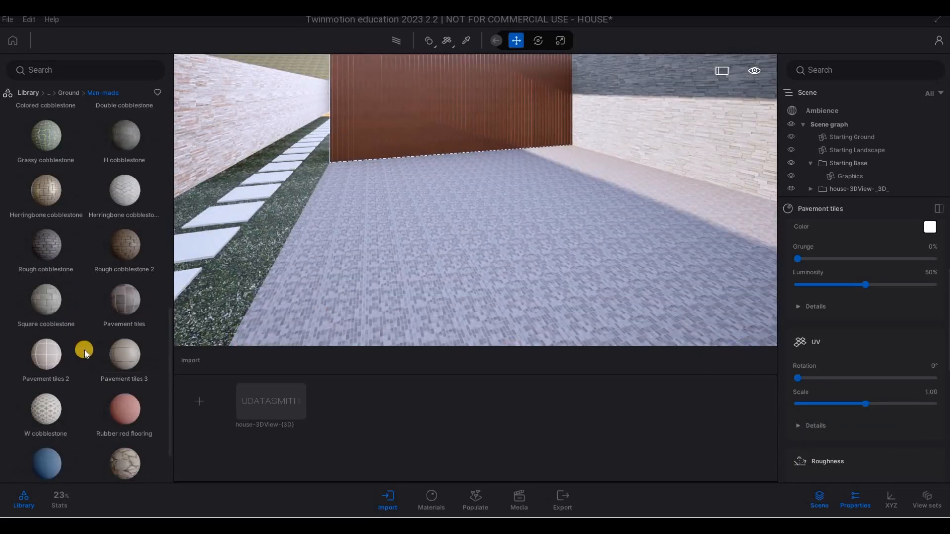
Step: Replace the driveway material with Pavement tiles 2 and set its UV scale to 10.00
{"action": "left_click_drag", "start_coordinate": [181, 346], "coordinate": [421, 311]}
{"action": "left_click_drag", "start_coordinate": [58, 348], "coordinate": [418, 310]}
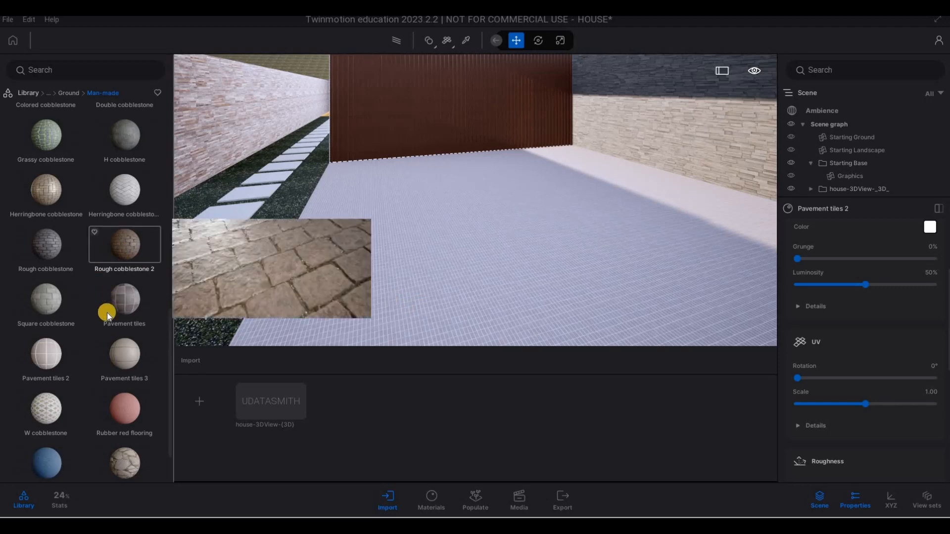
{"action": "scroll", "coordinate": [104, 336], "scroll_direction": "down", "scroll_amount": 2}
{"action": "left_click_drag", "start_coordinate": [132, 448], "coordinate": [654, 340]}
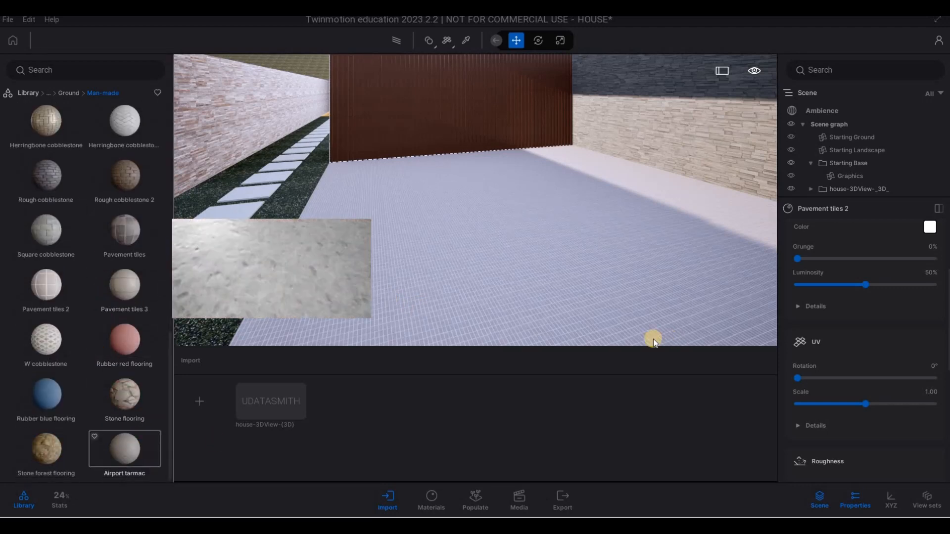
{"action": "left_click", "coordinate": [934, 399]}
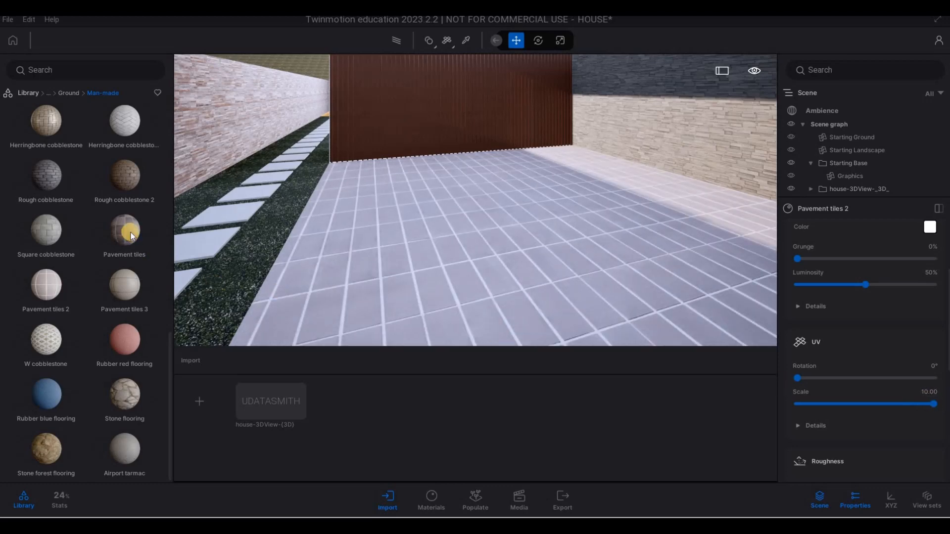
Step: Reapply Pavement tiles to the driveway, set the UV scale to 10.00 and check the tile size up close
{"action": "left_click_drag", "start_coordinate": [131, 236], "coordinate": [301, 238]}
{"action": "left_click_drag", "start_coordinate": [442, 251], "coordinate": [442, 252]}
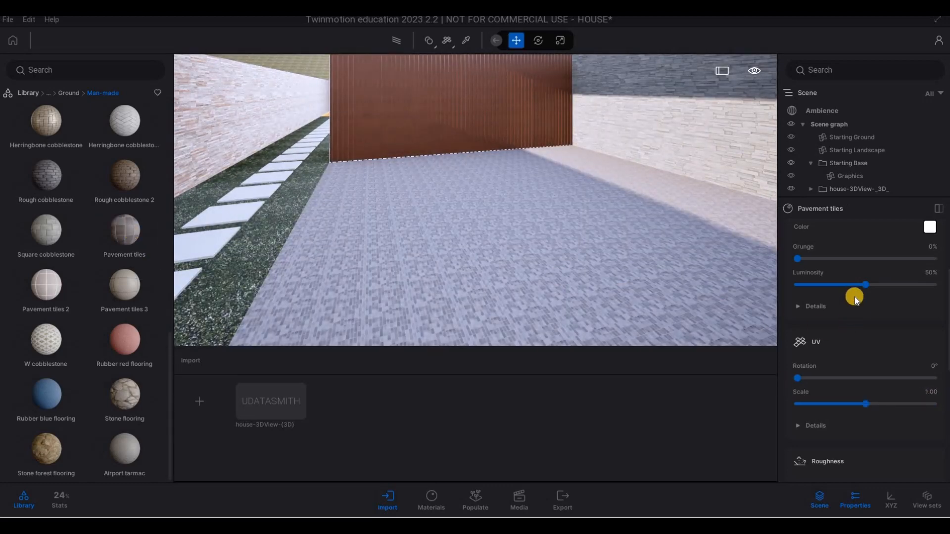
{"action": "left_click_drag", "start_coordinate": [920, 400], "coordinate": [933, 400]}
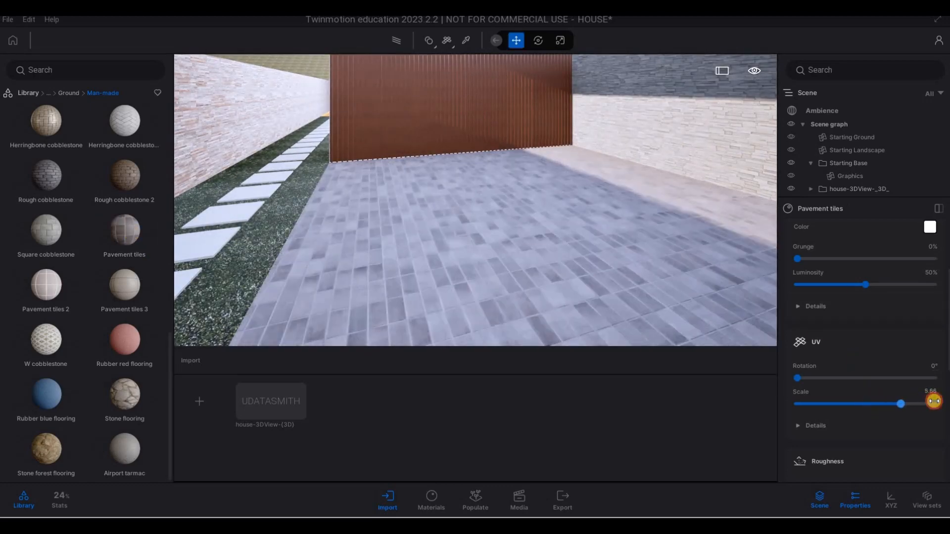
{"action": "key", "text": "s"}
{"action": "key", "text": "d"}
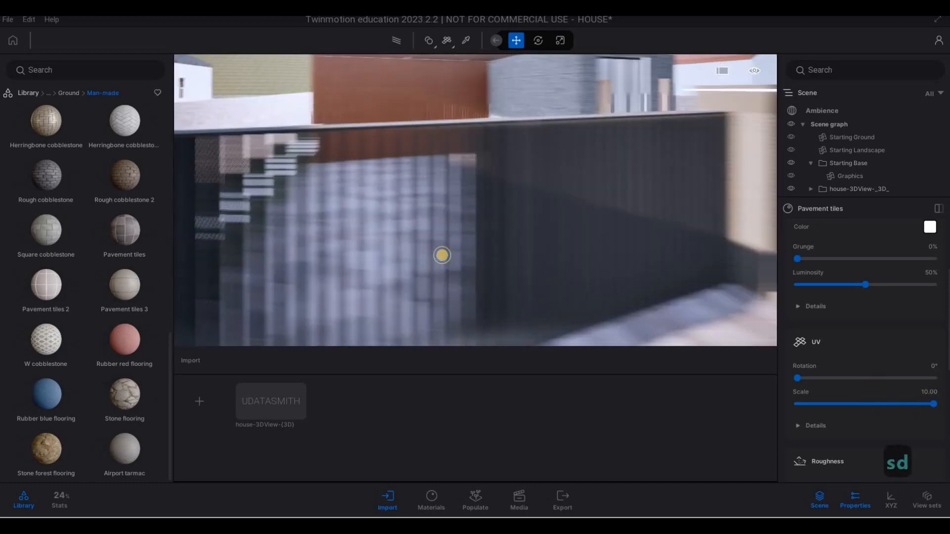
{"action": "key", "text": "s"}
{"action": "key", "text": "d"}
{"action": "key", "text": "w"}
{"action": "key", "text": "a"}
{"action": "key", "text": "w"}
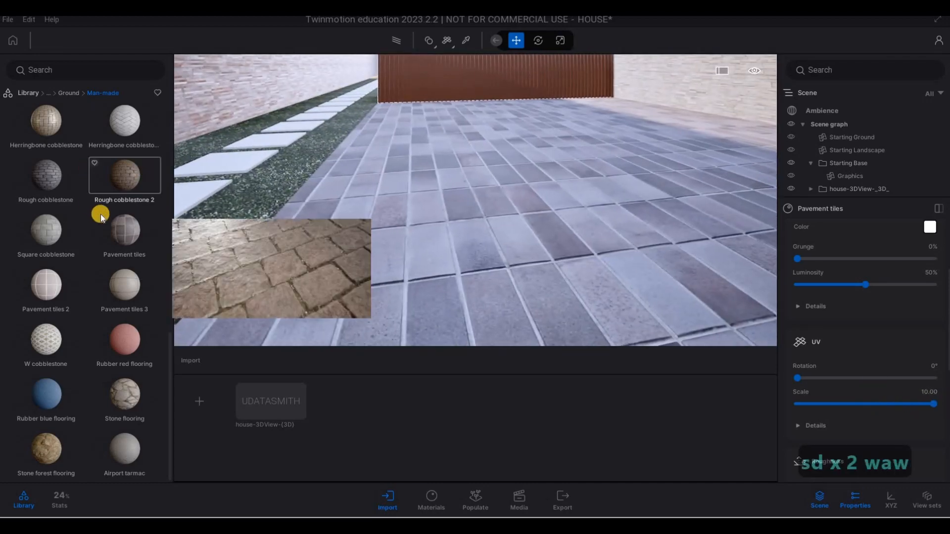
Step: Apply the Concrete road 4 material to the driveway and set its UV scale to 5.73
{"action": "scroll", "coordinate": [89, 216], "scroll_direction": "up", "scroll_amount": 6}
{"action": "scroll", "coordinate": [119, 222], "scroll_direction": "up", "scroll_amount": 2}
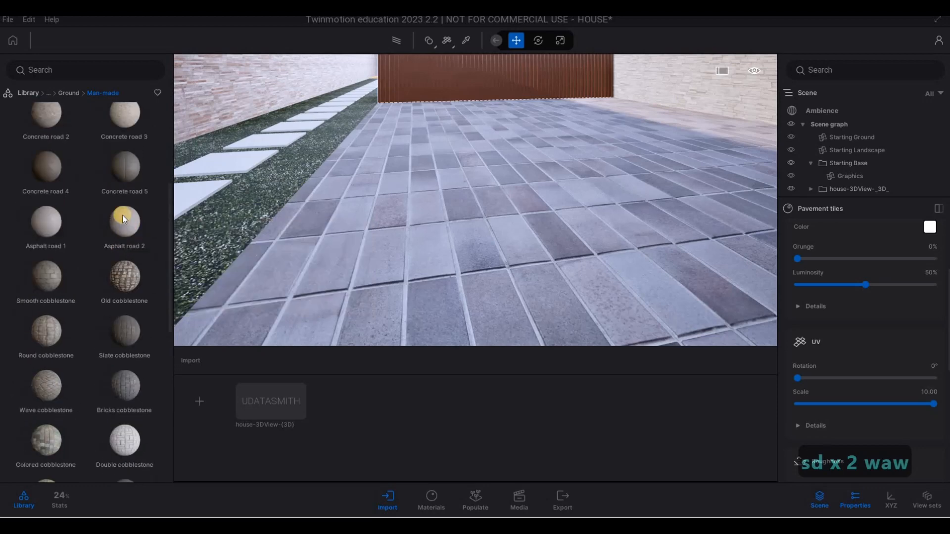
{"action": "left_click_drag", "start_coordinate": [339, 199], "coordinate": [336, 201]}
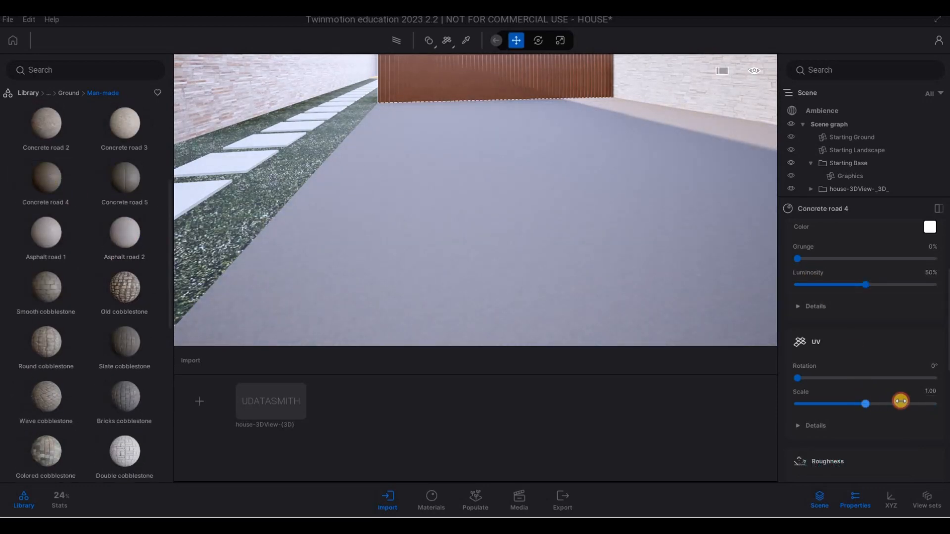
{"action": "key", "text": "s"}
{"action": "key", "text": "s"}
{"action": "key", "text": "a"}
Step: Apply the Pool 01 water material to the swimming pool beside the house
{"action": "right_click_drag", "start_coordinate": [615, 188], "coordinate": [342, 188]}
{"action": "key", "text": "w"}
{"action": "key", "text": "q"}
{"action": "key", "text": "e"}
{"action": "key", "text": "e"}
{"action": "key", "text": "s"}
{"action": "key", "text": "w"}
{"action": "key", "text": "q"}
{"action": "key", "text": "a"}
{"action": "key", "text": "q"}
{"action": "key", "text": "a"}
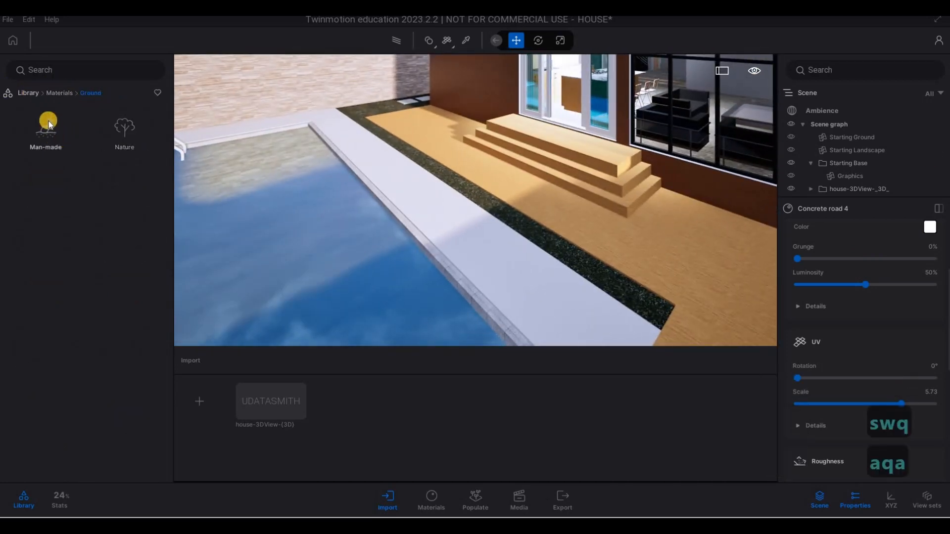
{"action": "left_click", "coordinate": [60, 93]}
{"action": "key", "text": "s"}
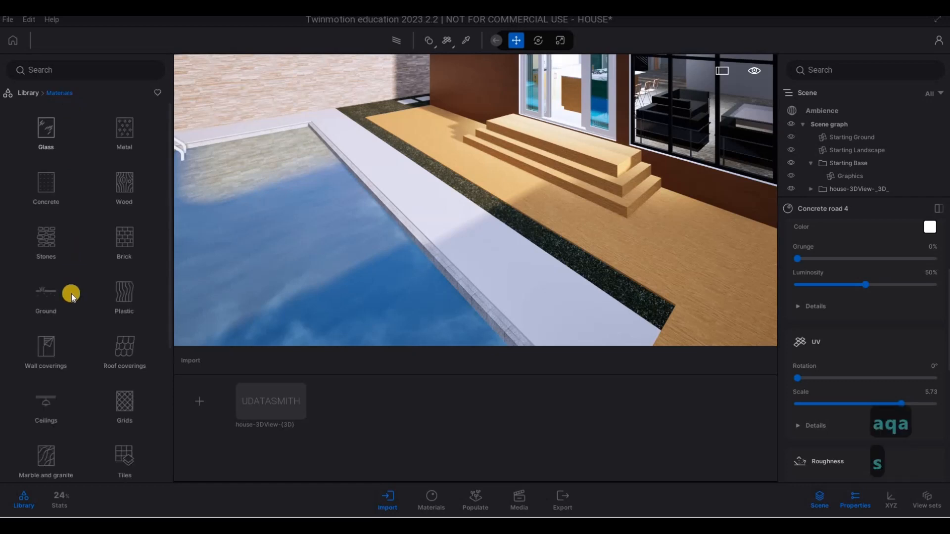
{"action": "scroll", "coordinate": [55, 376], "scroll_direction": "down", "scroll_amount": 3}
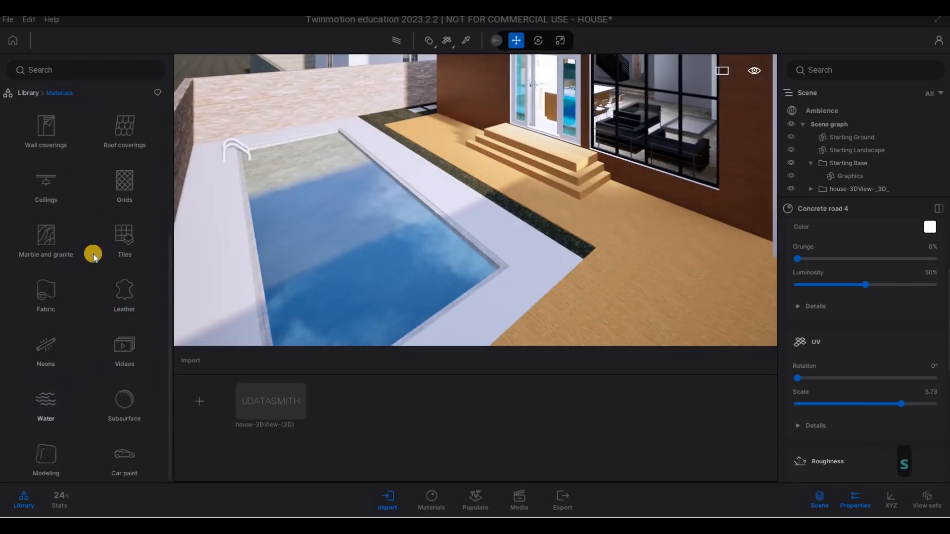
{"action": "left_click_drag", "start_coordinate": [44, 129], "coordinate": [346, 234]}
{"action": "left_click_drag", "start_coordinate": [269, 234], "coordinate": [371, 265]}
Step: Examine the pool's water material from different sides and along the stone boundary wall
{"action": "key", "text": "d"}
{"action": "key", "text": "s"}
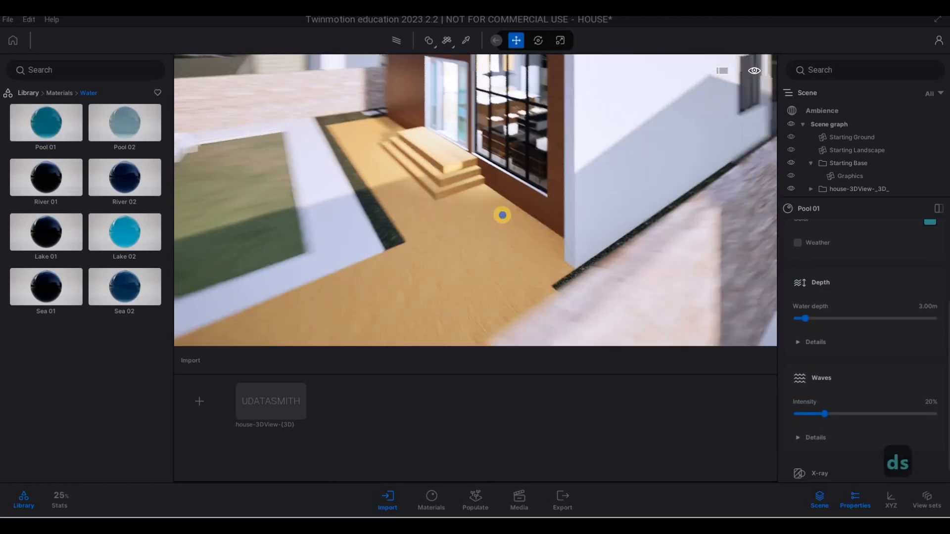
{"action": "key", "text": "q"}
{"action": "key", "text": "d"}
{"action": "right_click_drag", "start_coordinate": [503, 214], "coordinate": [568, 253]}
{"action": "key", "text": "w"}
{"action": "key", "text": "d"}
{"action": "key", "text": "d"}
{"action": "key", "text": "d"}
{"action": "key", "text": "d"}
{"action": "key", "text": "d"}
{"action": "key", "text": "a"}
{"action": "key", "text": "w"}
{"action": "key", "text": "w"}
{"action": "key", "text": "w"}
{"action": "key", "text": "w"}
{"action": "key", "text": "a"}
{"action": "key", "text": "q"}
{"action": "key", "text": "a"}
Step: Undo the Pool 01 material change on the swimming pool
{"action": "key", "text": "ctrl+z"}
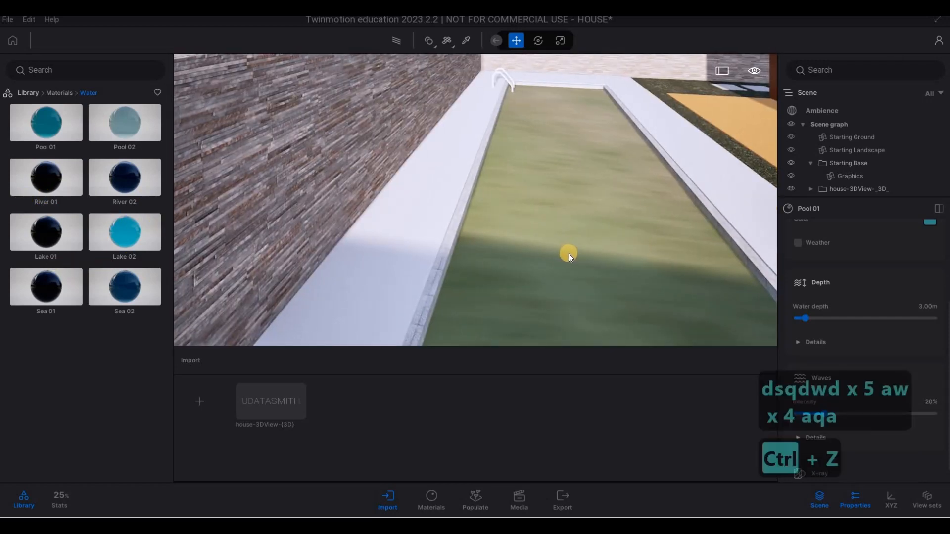
{"action": "key", "text": "ctrl+z"}
{"action": "key", "text": "a"}
{"action": "key", "text": "d"}
Step: Examine the concrete paved ground between the boundary walls up close
{"action": "right_click_drag", "start_coordinate": [362, 241], "coordinate": [543, 185]}
{"action": "key", "text": "d"}
{"action": "key", "text": "a"}
{"action": "key", "text": "e"}
{"action": "key", "text": "w"}
{"action": "key", "text": "q"}
{"action": "key", "text": "a"}
{"action": "key", "text": "w"}
{"action": "key", "text": "e"}
{"action": "key", "text": "e"}
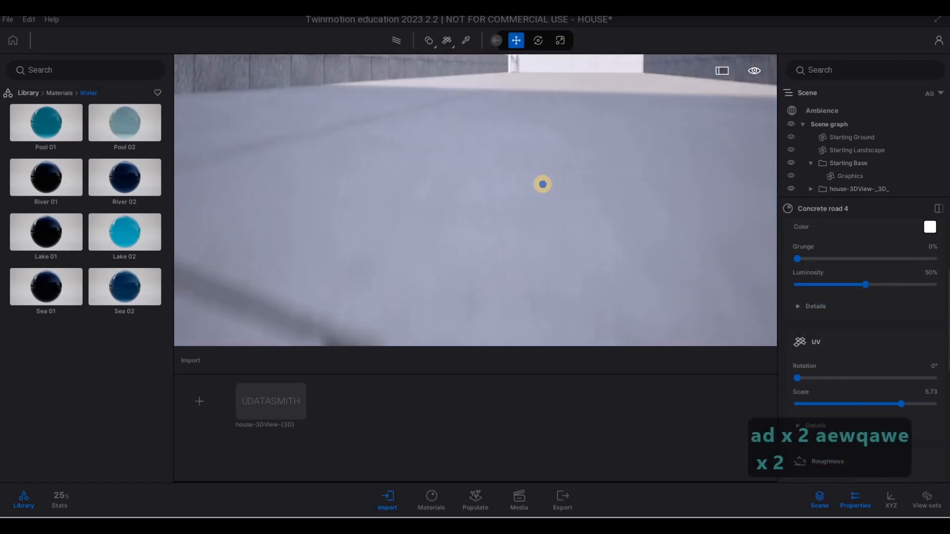
Step: Apply the River 01 water material to the swimming pool
{"action": "key", "text": "q"}
{"action": "right_click_drag", "start_coordinate": [609, 263], "coordinate": [143, 239]}
{"action": "key", "text": "s"}
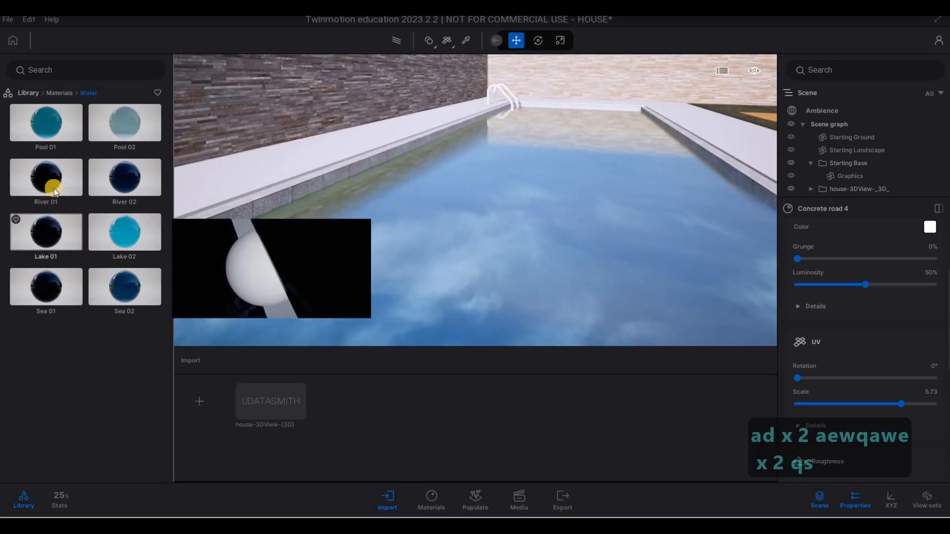
{"action": "left_click_drag", "start_coordinate": [54, 188], "coordinate": [468, 238]}
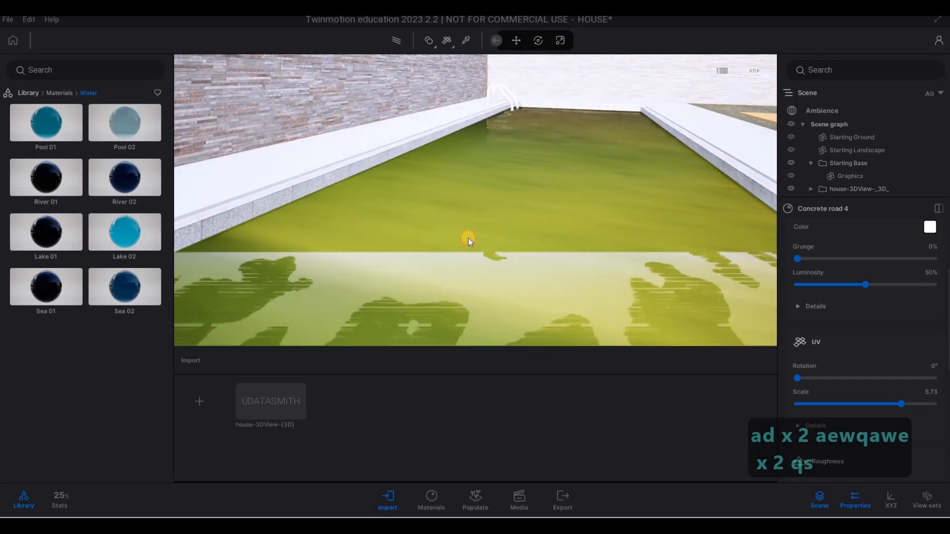
Step: Examine the River 01 water surface of the swimming pool from several angles and up close
{"action": "key", "text": "s"}
{"action": "key", "text": "s"}
{"action": "right_click_drag", "start_coordinate": [467, 237], "coordinate": [187, 197]}
{"action": "key", "text": "q"}
{"action": "key", "text": "a"}
{"action": "key", "text": "w"}
{"action": "key", "text": "w"}
{"action": "key", "text": "w"}
{"action": "key", "text": "w"}
{"action": "key", "text": "w"}
{"action": "key", "text": "a"}
{"action": "key", "text": "e"}
{"action": "key", "text": "e"}
{"action": "key", "text": "q"}
{"action": "key", "text": "d"}
Step: Try the Pool 01 water material on the swimming pool, inspect it from several sides, and undo the change
{"action": "left_click_drag", "start_coordinate": [43, 135], "coordinate": [466, 204]}
{"action": "key", "text": "s"}
{"action": "key", "text": "a"}
{"action": "right_click_drag", "start_coordinate": [465, 204], "coordinate": [595, 242]}
{"action": "key", "text": "w"}
{"action": "key", "text": "w"}
{"action": "key", "text": "w"}
{"action": "key", "text": "w"}
{"action": "key", "text": "e"}
{"action": "key", "text": "e"}
{"action": "key", "text": "q"}
{"action": "key", "text": "s"}
{"action": "key", "text": "s"}
{"action": "key", "text": "s"}
{"action": "key", "text": "s"}
{"action": "key", "text": "s"}
{"action": "key", "text": "s"}
{"action": "key", "text": "s"}
{"action": "key", "text": "s"}
{"action": "key", "text": "s"}
{"action": "key", "text": "s"}
{"action": "key", "text": "s"}
{"action": "key", "text": "s"}
{"action": "key", "text": "d"}
{"action": "key", "text": "d"}
{"action": "key", "text": "d"}
{"action": "key", "text": "d"}
{"action": "key", "text": "d"}
{"action": "key", "text": "d"}
{"action": "key", "text": "d"}
{"action": "key", "text": "d"}
{"action": "key", "text": "d"}
{"action": "key", "text": "w"}
{"action": "key", "text": "q"}
{"action": "key", "text": "ctrl+z"}
Step: Apply the Chestnut 01 A wood material to the poolside terrace and its steps, with a UV scale of 10
{"action": "key", "text": "a"}
{"action": "key", "text": "w"}
{"action": "key", "text": "w"}
{"action": "key", "text": "w"}
{"action": "key", "text": "w"}
{"action": "key", "text": "w"}
{"action": "key", "text": "w"}
{"action": "key", "text": "w"}
{"action": "key", "text": "w"}
{"action": "key", "text": "w"}
{"action": "key", "text": "w"}
{"action": "key", "text": "q"}
{"action": "key", "text": "a"}
{"action": "key", "text": "w"}
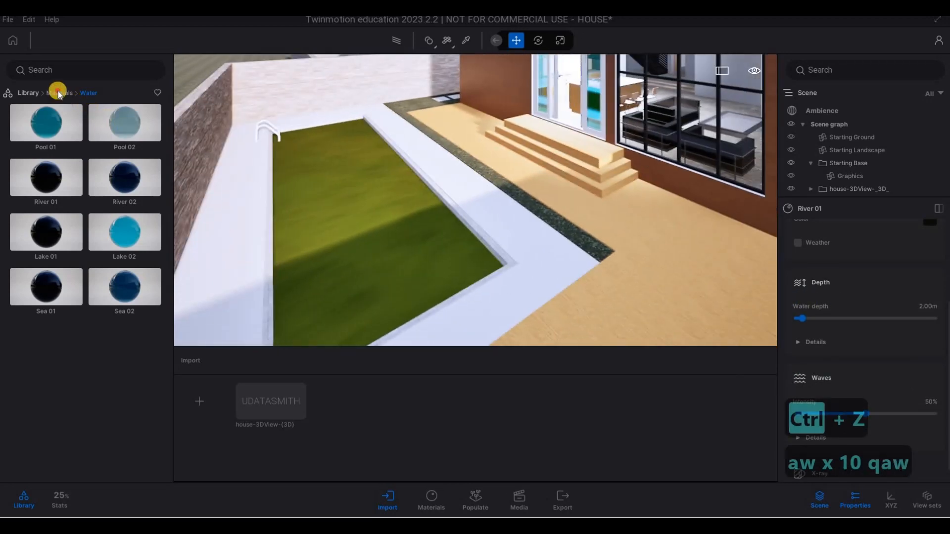
{"action": "right_click", "coordinate": [101, 171]}
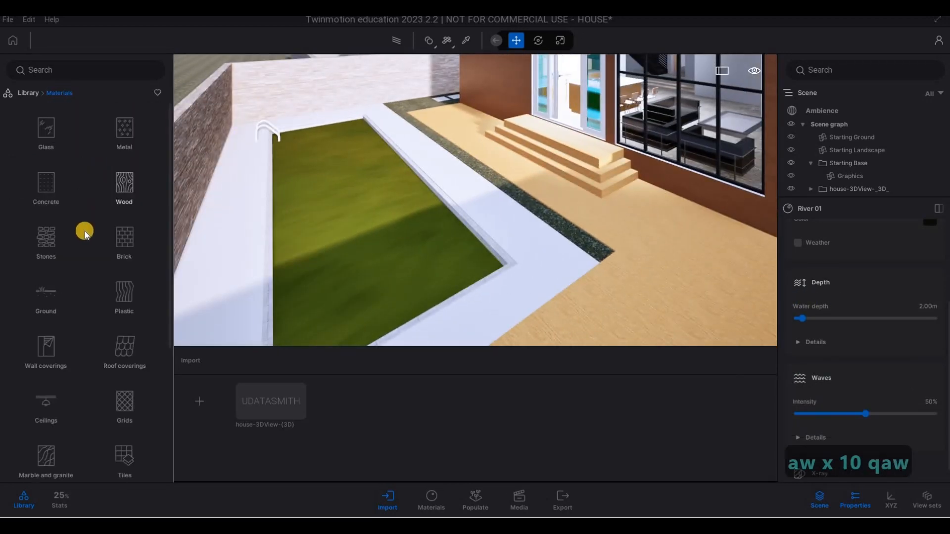
{"action": "left_click", "coordinate": [141, 187]}
{"action": "left_click_drag", "start_coordinate": [55, 179], "coordinate": [532, 190]}
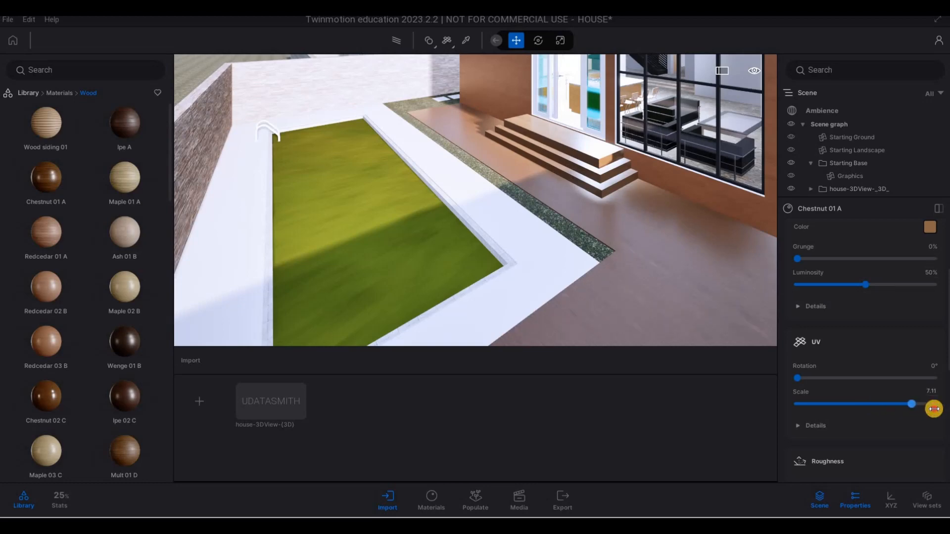
Step: Examine the wooden terrace and entrance steps from beyond the boundary wall and in front of the sliding door
{"action": "key", "text": "d"}
{"action": "key", "text": "d"}
{"action": "key", "text": "d"}
{"action": "key", "text": "d"}
{"action": "key", "text": "d"}
{"action": "key", "text": "d"}
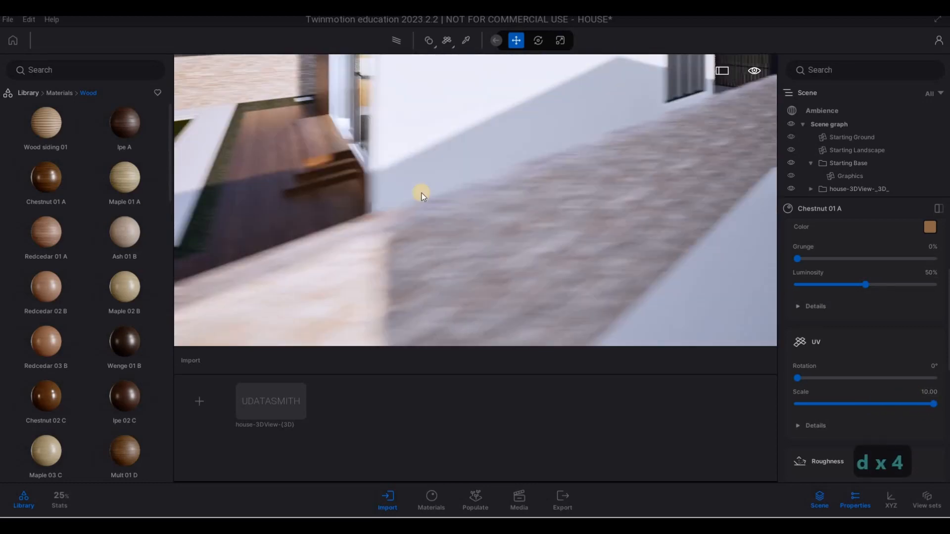
{"action": "key", "text": "w"}
{"action": "key", "text": "q"}
{"action": "key", "text": "a"}
{"action": "key", "text": "a"}
{"action": "key", "text": "a"}
{"action": "key", "text": "a"}
{"action": "key", "text": "a"}
{"action": "key", "text": "a"}
{"action": "key", "text": "a"}
{"action": "key", "text": "a"}
{"action": "key", "text": "a"}
{"action": "key", "text": "a"}
{"action": "key", "text": "a"}
{"action": "key", "text": "a"}
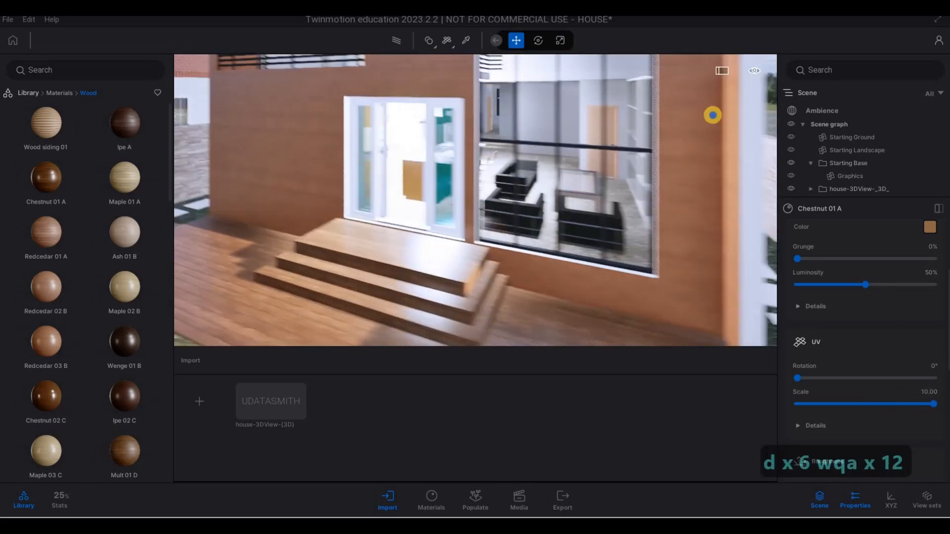
{"action": "key", "text": "d"}
{"action": "key", "text": "d"}
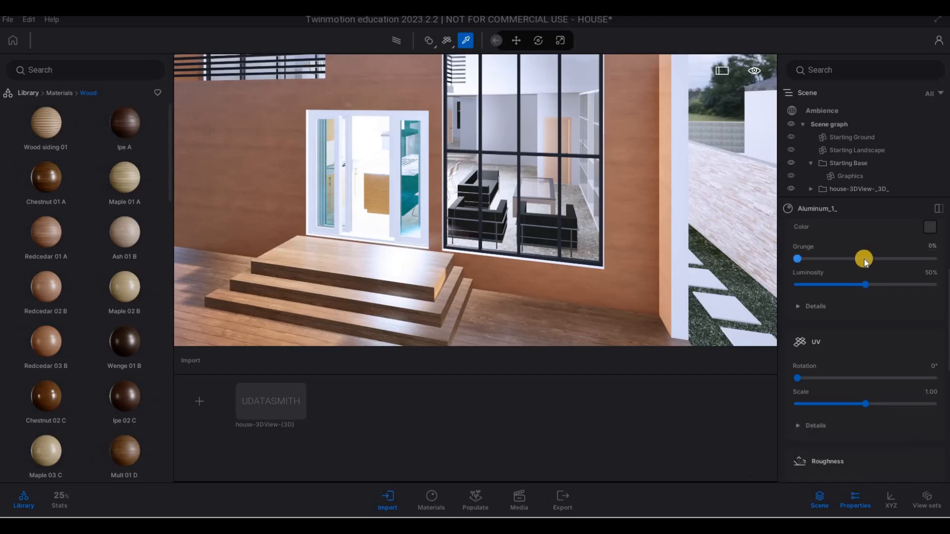
Step: Apply the dark Aluminum_1_ material of the large window frames to the white sliding door frame above the steps
{"action": "scroll", "coordinate": [865, 261], "scroll_direction": "up", "scroll_amount": 3}
{"action": "left_click", "coordinate": [451, 228]}
{"action": "left_click_drag", "start_coordinate": [395, 206], "coordinate": [394, 206]}
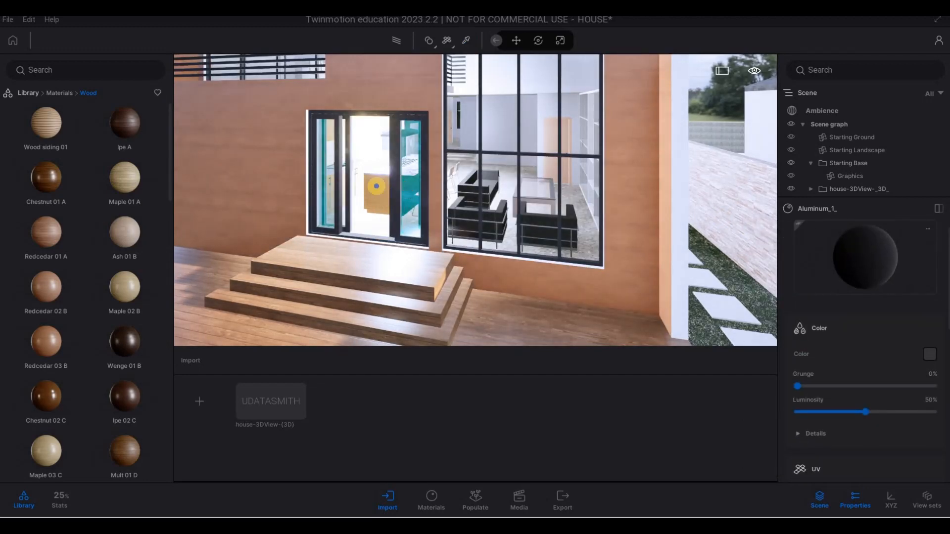
Step: Examine the interior behind the sliding door, the poolside terrace and the rear of the house
{"action": "key", "text": "w"}
{"action": "key", "text": "d"}
{"action": "key", "text": "w"}
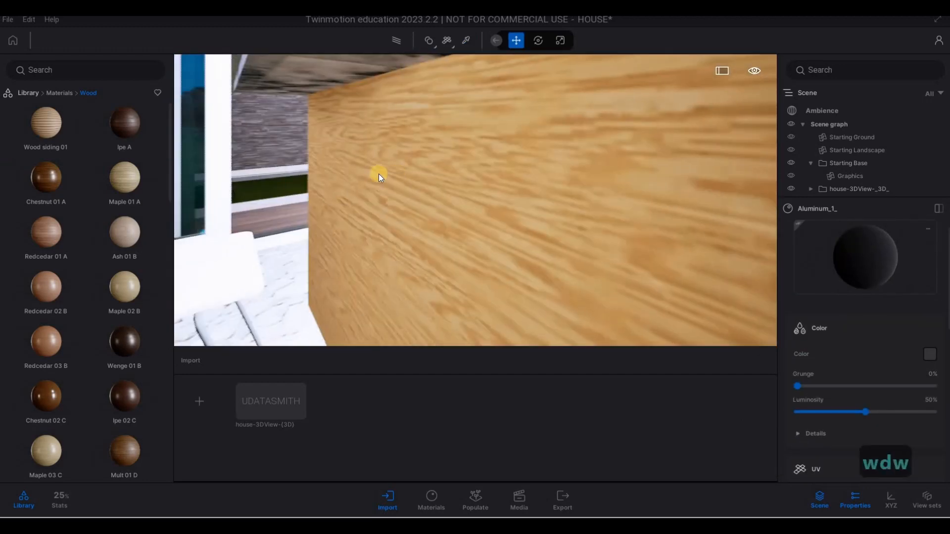
{"action": "key", "text": "q"}
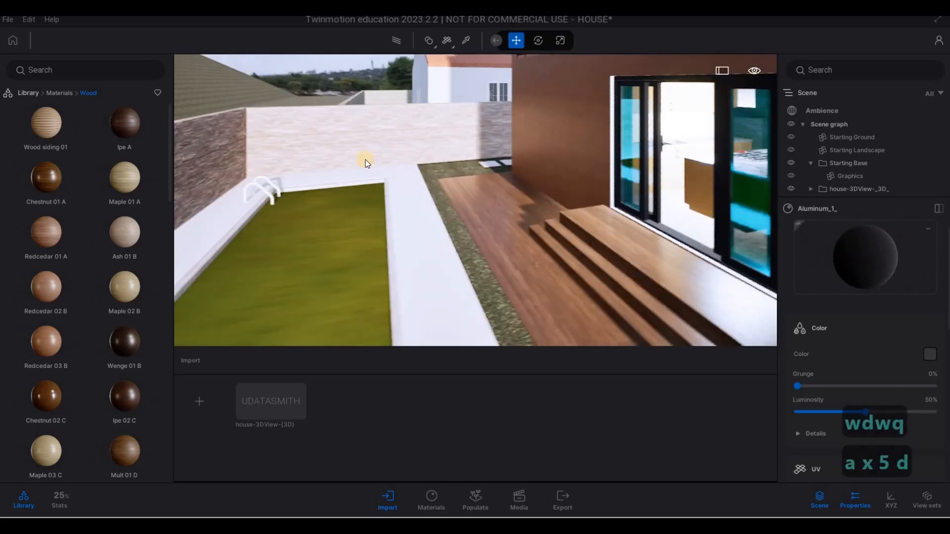
{"action": "key", "text": "x"}
{"action": "key", "text": "2"}
{"action": "key", "text": "s"}
{"action": "key", "text": "d"}
{"action": "key", "text": "s"}
{"action": "key", "text": "d"}
{"action": "key", "text": "a"}
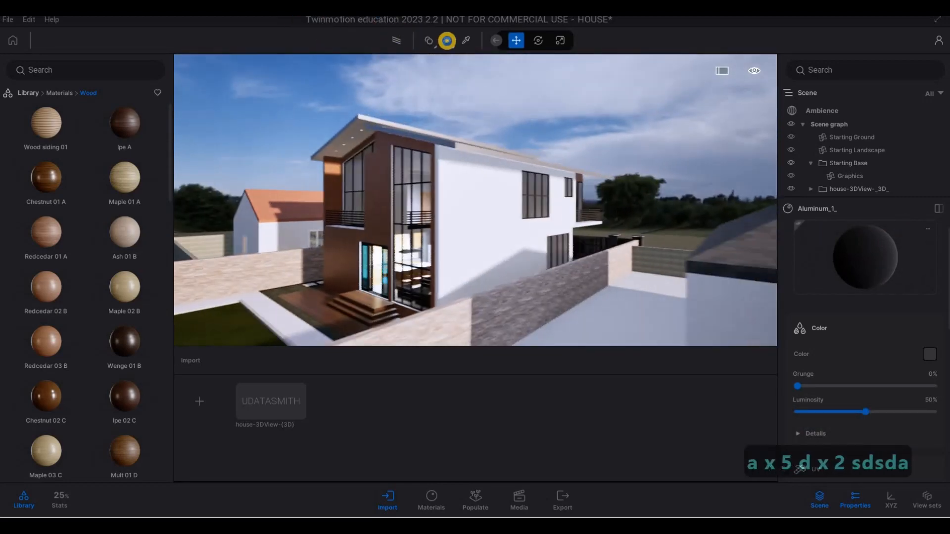
Step: Examine the white side wall of the house and follow the boundary wall round to the street
{"action": "key", "text": "a"}
{"action": "key", "text": "a"}
{"action": "key", "text": "a"}
{"action": "key", "text": "a"}
{"action": "key", "text": "a"}
{"action": "key", "text": "a"}
{"action": "key", "text": "a"}
{"action": "key", "text": "a"}
{"action": "key", "text": "a"}
{"action": "key", "text": "a"}
{"action": "key", "text": "a"}
{"action": "key", "text": "a"}
{"action": "key", "text": "d"}
{"action": "key", "text": "w"}
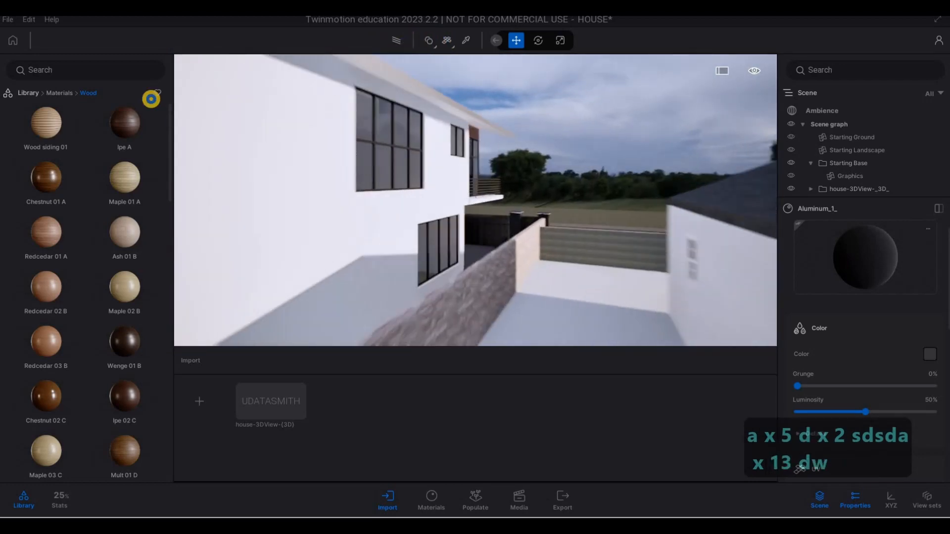
{"action": "key", "text": "q"}
{"action": "key", "text": "d"}
{"action": "key", "text": "d"}
{"action": "key", "text": "d"}
{"action": "key", "text": "d"}
{"action": "key", "text": "d"}
{"action": "key", "text": "d"}
{"action": "key", "text": "d"}
{"action": "key", "text": "d"}
{"action": "key", "text": "d"}
{"action": "key", "text": "d"}
{"action": "key", "text": "d"}
{"action": "key", "text": "d"}
{"action": "key", "text": "d"}
{"action": "key", "text": "d"}
{"action": "key", "text": "d"}
{"action": "key", "text": "d"}
{"action": "key", "text": "d"}
{"action": "key", "text": "s"}
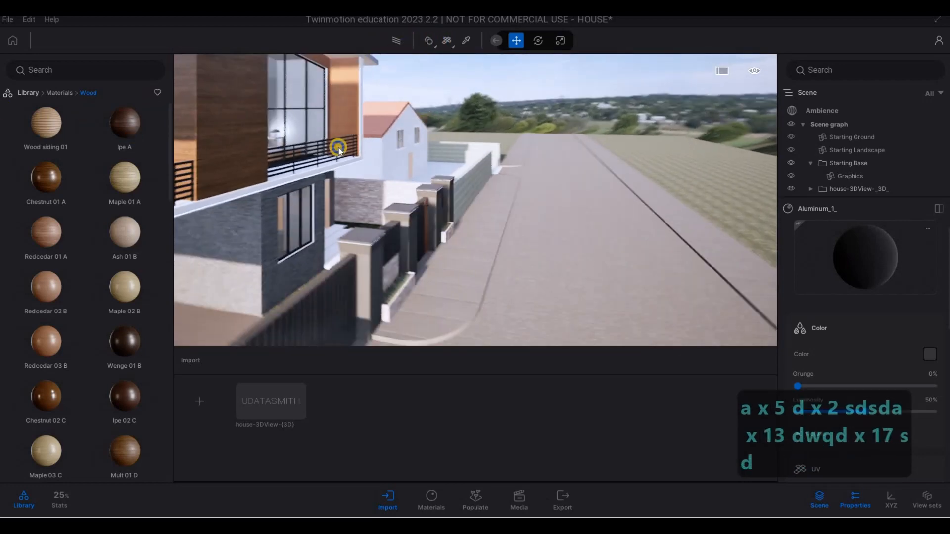
Step: Frame the whole front facade of the house with its gate, fence and street in view
{"action": "key", "text": "d"}
{"action": "key", "text": "e"}
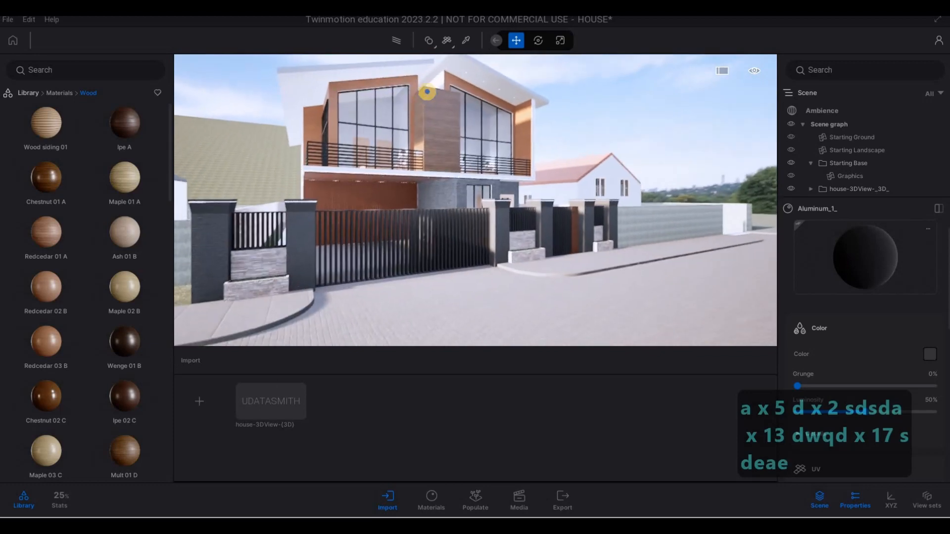
{"action": "key", "text": "a"}
{"action": "right_click_drag", "start_coordinate": [454, 130], "coordinate": [388, 85]}
{"action": "key", "text": "w"}
{"action": "key", "text": "w"}
{"action": "key", "text": "s"}
{"action": "key", "text": "a"}
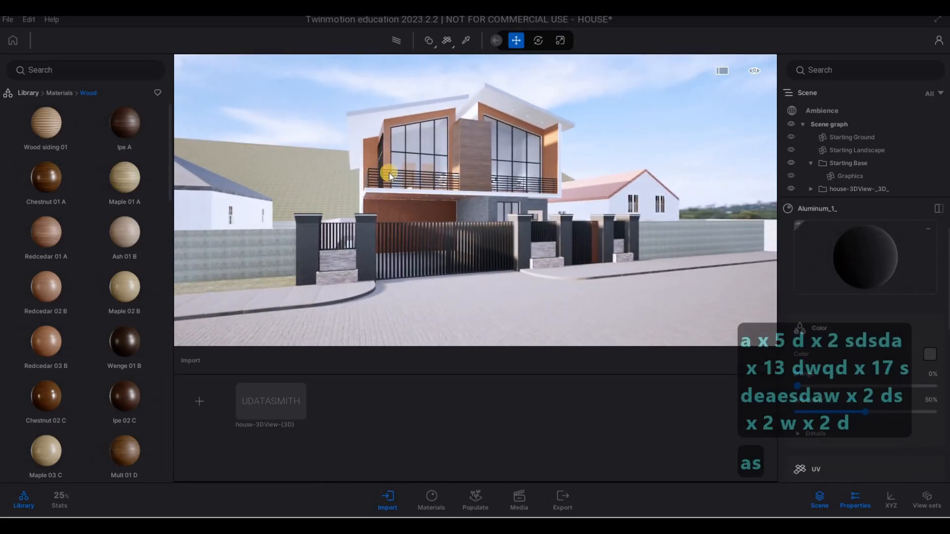
{"action": "key", "text": "a"}
{"action": "key", "text": "s"}
{"action": "key", "text": "d"}
{"action": "right_click_drag", "start_coordinate": [389, 171], "coordinate": [483, 181]}
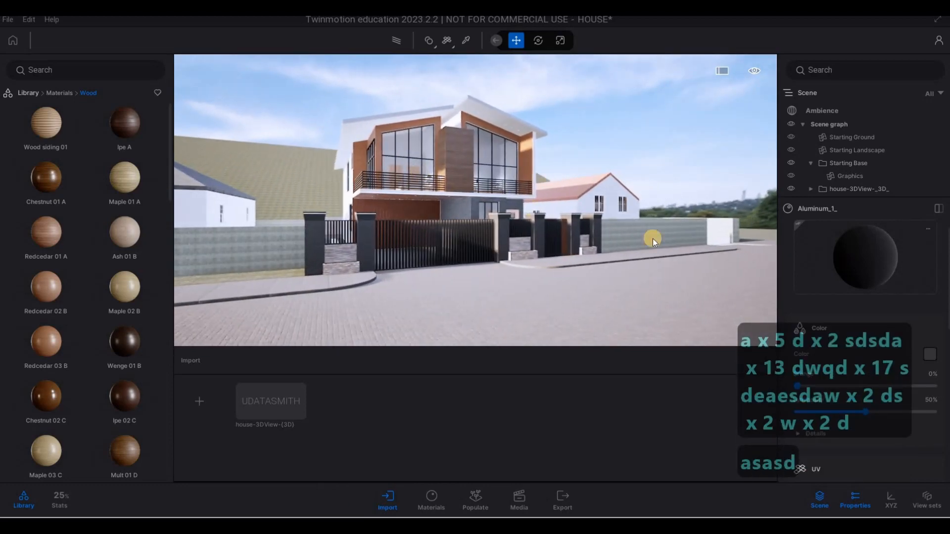
{"action": "key", "text": "d"}
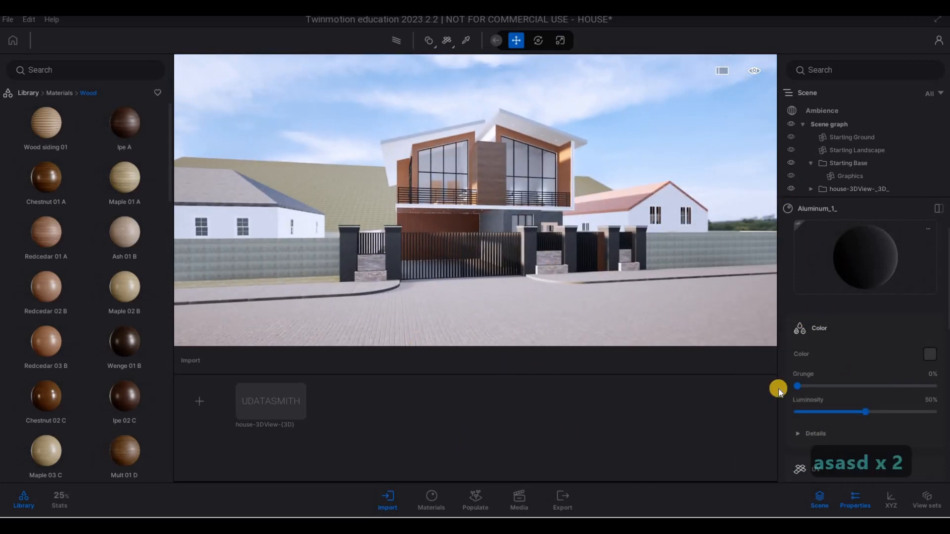
Step: Turn on the Path Tracer for the front view and set its quality to Low
{"action": "left_click", "coordinate": [396, 40]}
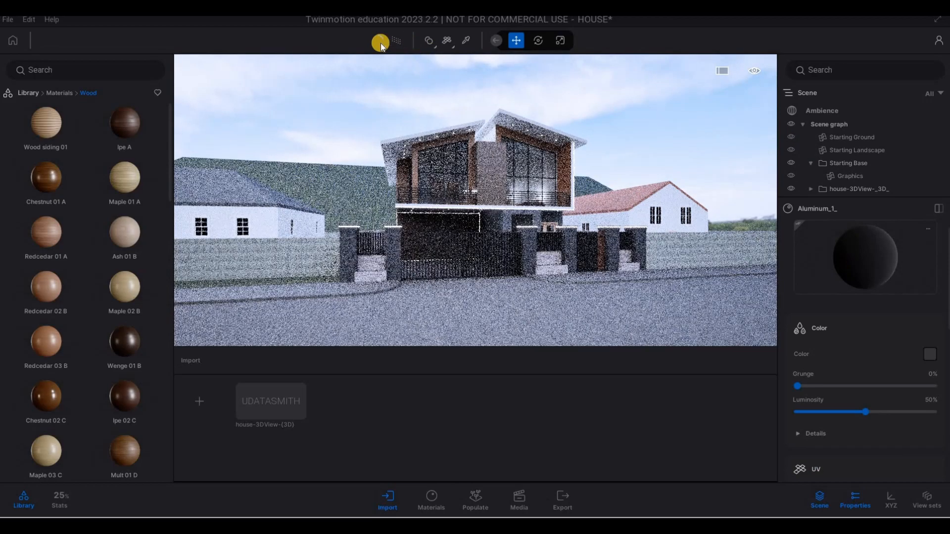
{"action": "mouse_move", "coordinate": [385, 46]}
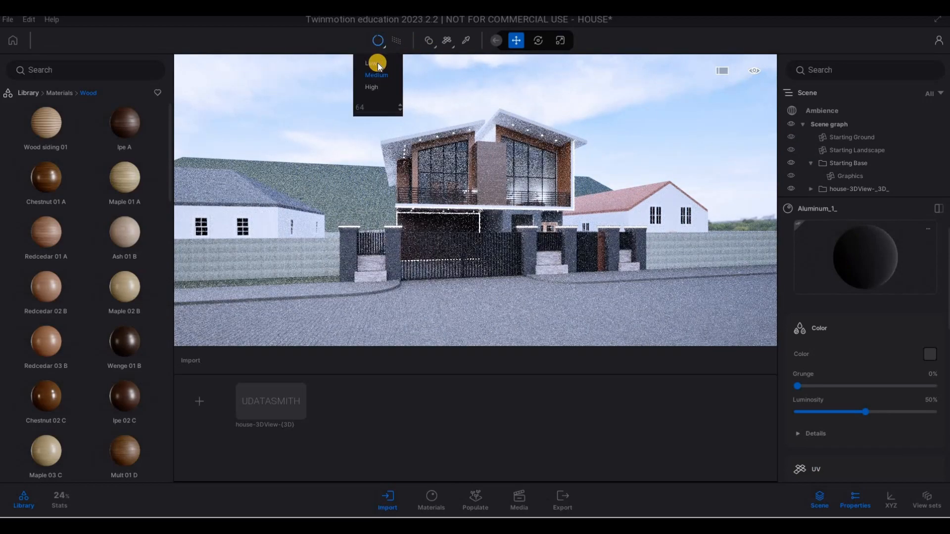
{"action": "left_click", "coordinate": [519, 174]}
Step: View the path-traced front facade and gate from slightly closer
{"action": "key", "text": "a"}
{"action": "key", "text": "w"}
{"action": "mouse_move", "coordinate": [592, 191]}
{"action": "right_mouse_down"}
{"action": "mouse_move", "coordinate": [558, 178]}
{"action": "mouse_move", "coordinate": [599, 255]}
{"action": "right_mouse_up"}
{"action": "key", "text": "a"}
{"action": "key", "text": "w"}
{"action": "key", "text": "s"}
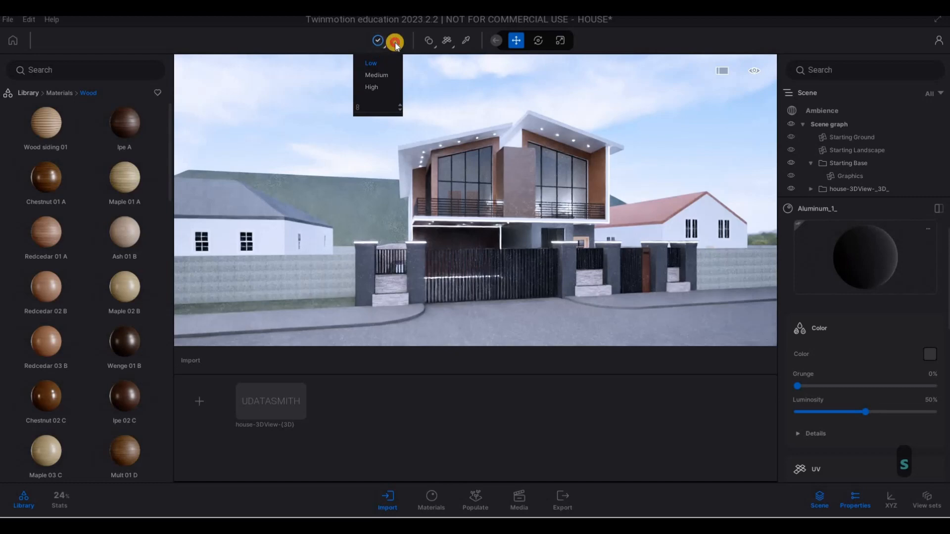
Step: Turn off the Path Tracer and bring the view closer to the front gate and driveway
{"action": "left_click", "coordinate": [556, 234]}
{"action": "right_click_drag", "start_coordinate": [616, 242], "coordinate": [73, 93]}
{"action": "key", "text": "e"}
{"action": "key", "text": "d"}
{"action": "key", "text": "q"}
{"action": "key", "text": "d"}
{"action": "key", "text": "w"}
{"action": "key", "text": "a"}
{"action": "key", "text": "q"}
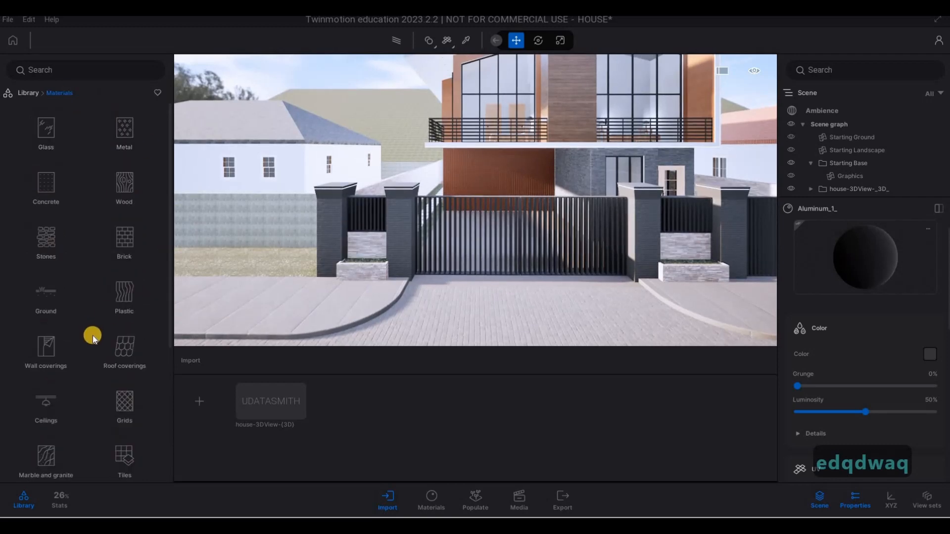
Step: Look through the Car paint materials and bring the view over the gate to the carport
{"action": "scroll", "coordinate": [109, 354], "scroll_direction": "down", "scroll_amount": 4}
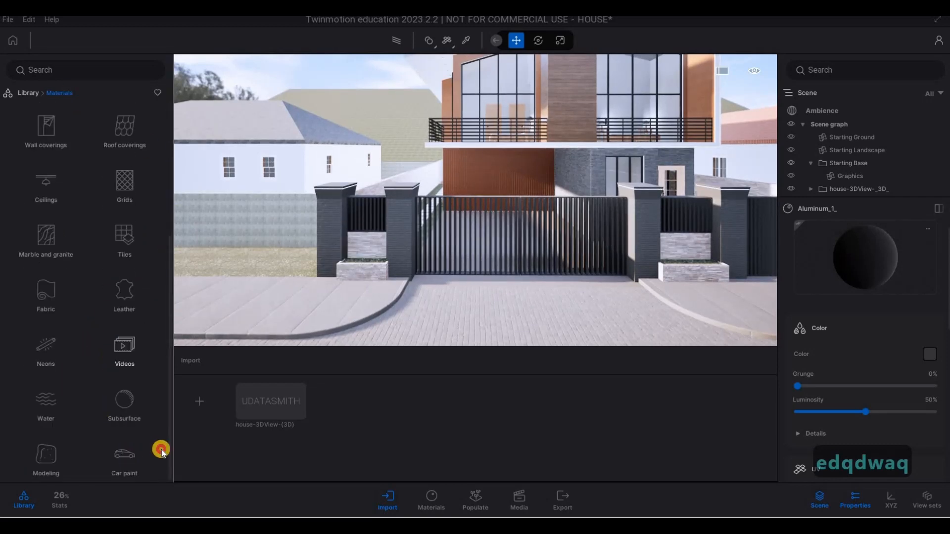
{"action": "key", "text": "w"}
{"action": "key", "text": "q"}
{"action": "key", "text": "d"}
{"action": "key", "text": "e"}
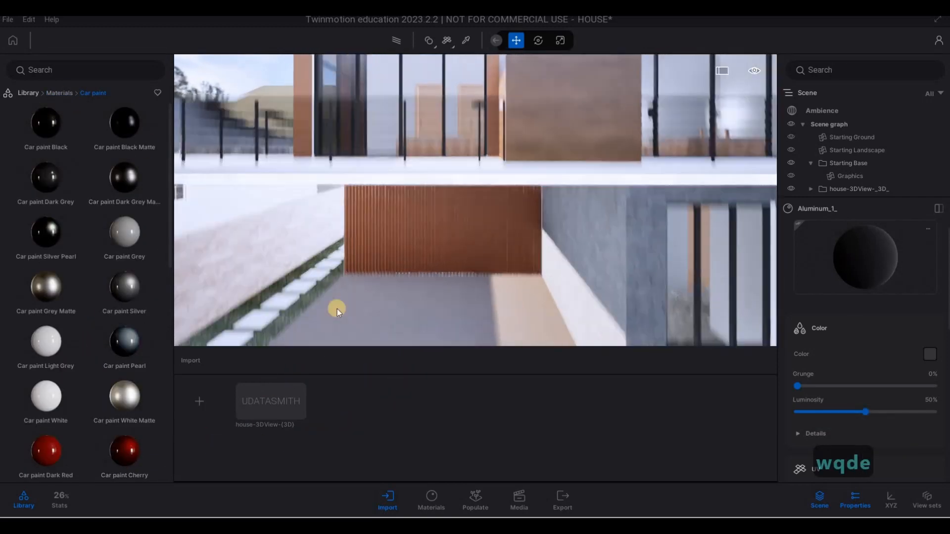
{"action": "key", "text": "d"}
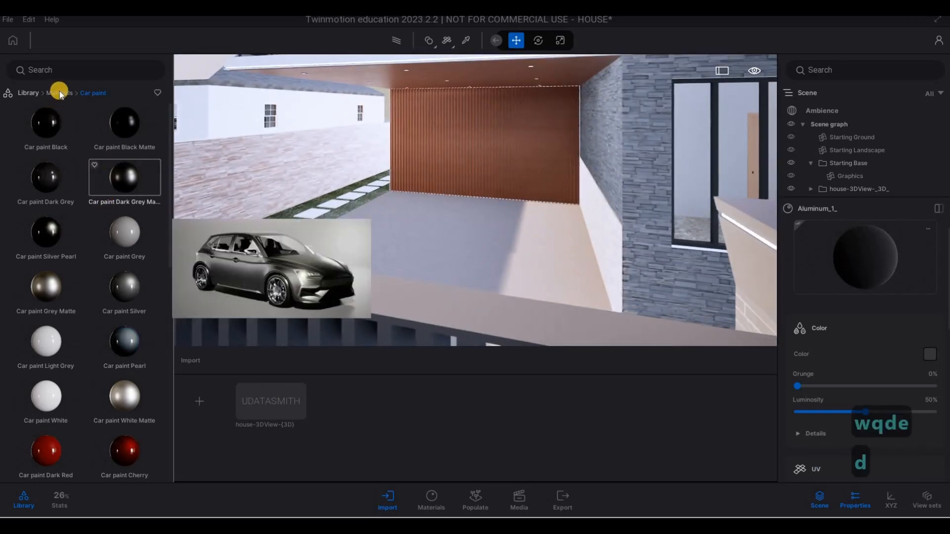
Step: Open the car models in the Vehicles library and place a Break 01 on the carport floor
{"action": "left_click", "coordinate": [62, 94]}
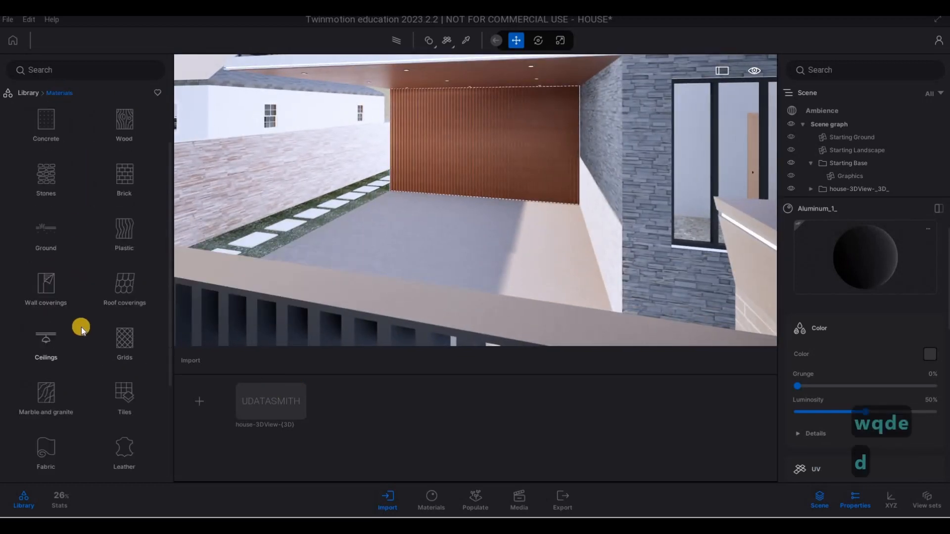
{"action": "scroll", "coordinate": [77, 337], "scroll_direction": "down", "scroll_amount": 3}
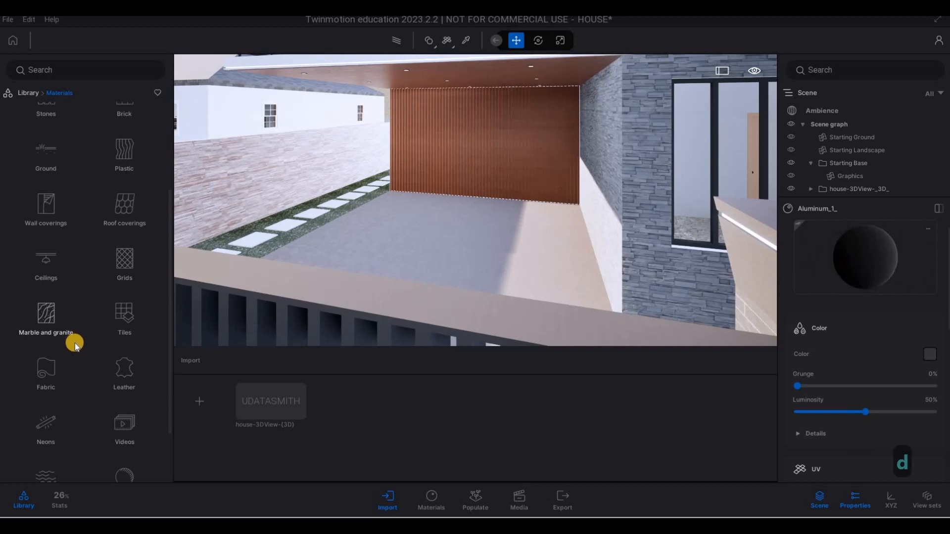
{"action": "scroll", "coordinate": [111, 423], "scroll_direction": "down", "scroll_amount": 1}
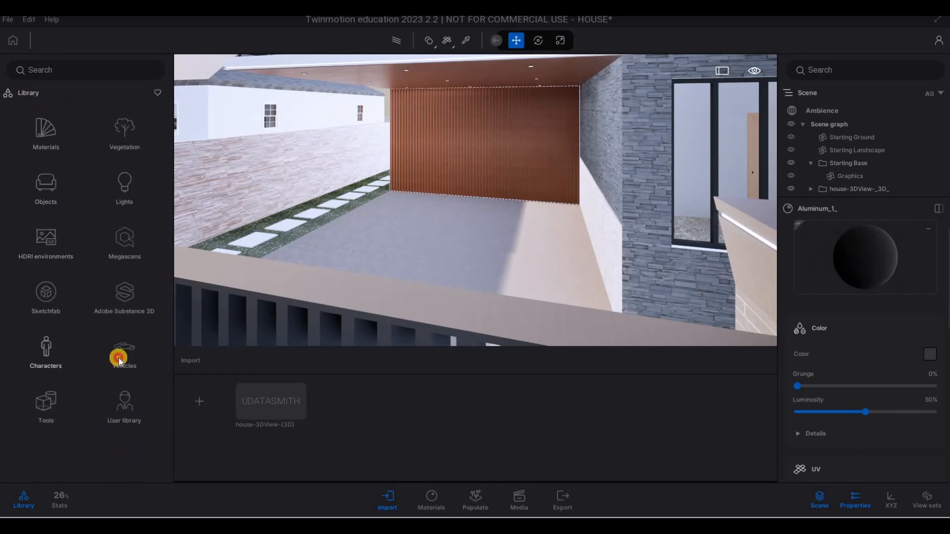
{"action": "left_click", "coordinate": [46, 131]}
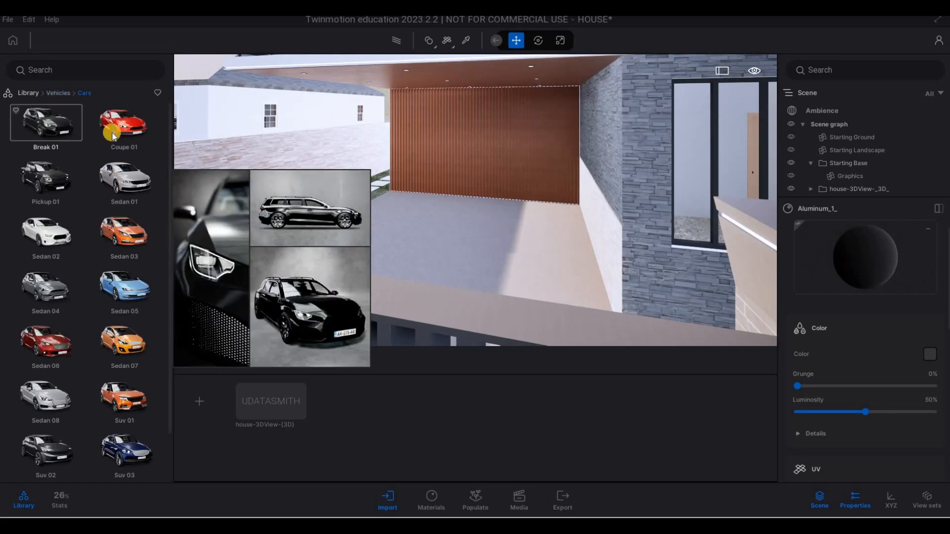
{"action": "left_click_drag", "start_coordinate": [406, 228], "coordinate": [410, 231]}
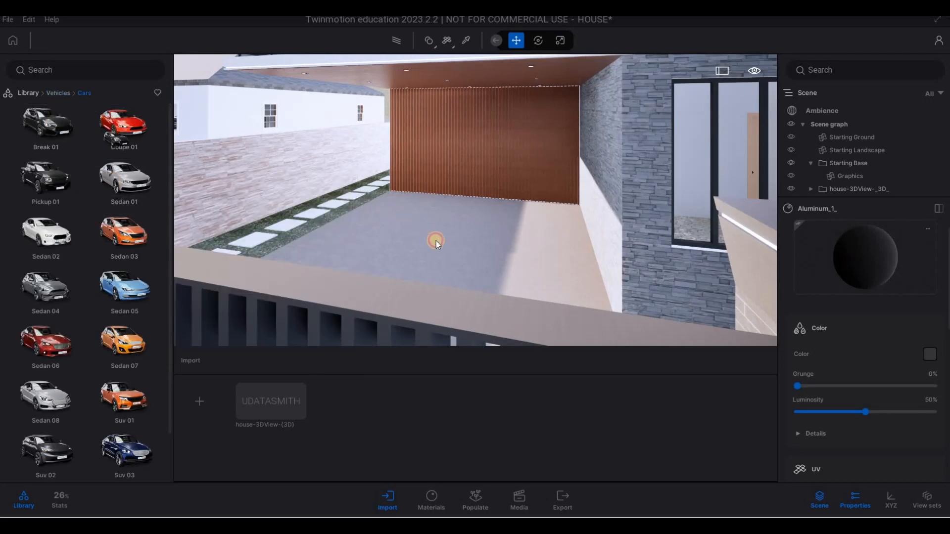
{"action": "key", "text": "a"}
{"action": "key", "text": "d"}
{"action": "key", "text": "w"}
{"action": "left_click_drag", "start_coordinate": [399, 265], "coordinate": [556, 280]}
{"action": "key", "text": "s"}
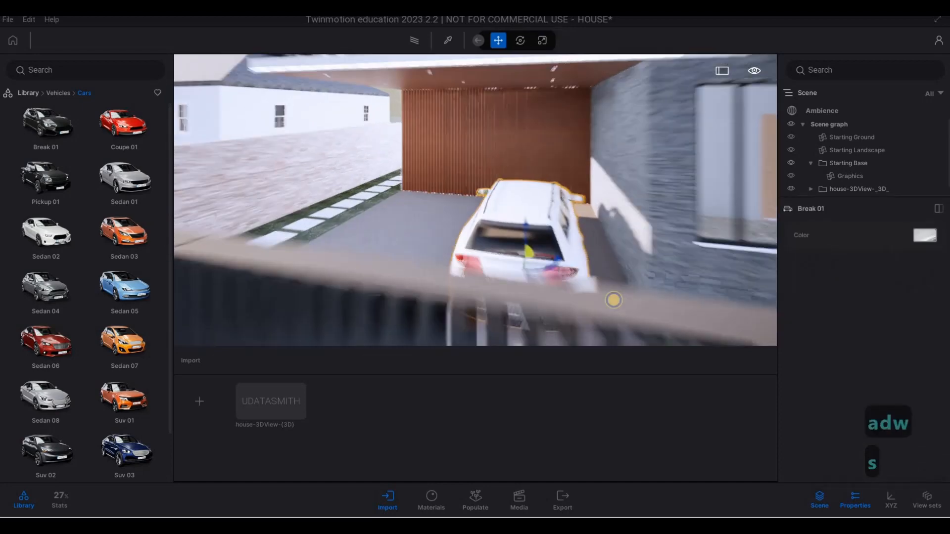
Step: Place a Sedan 06 beside the Break 01 in the carport, on the side of the stepping-stone path
{"action": "key", "text": "a"}
{"action": "key", "text": "w"}
{"action": "key", "text": "q"}
{"action": "key", "text": "d"}
{"action": "key", "text": "a"}
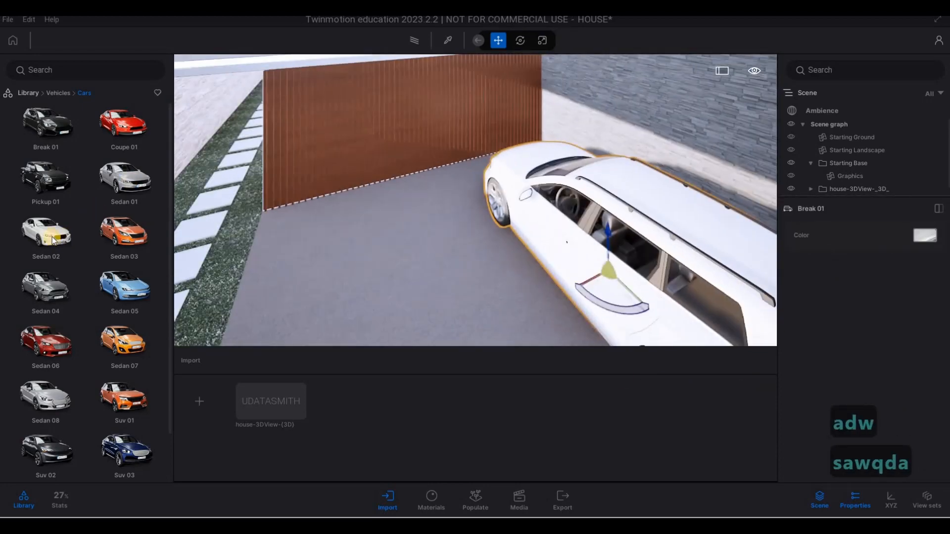
{"action": "scroll", "coordinate": [53, 238], "scroll_direction": "down", "scroll_amount": 2}
{"action": "key", "text": "s"}
{"action": "left_click_drag", "start_coordinate": [49, 248], "coordinate": [503, 261]}
{"action": "key", "text": "s"}
{"action": "key", "text": "d"}
{"action": "key", "text": "a"}
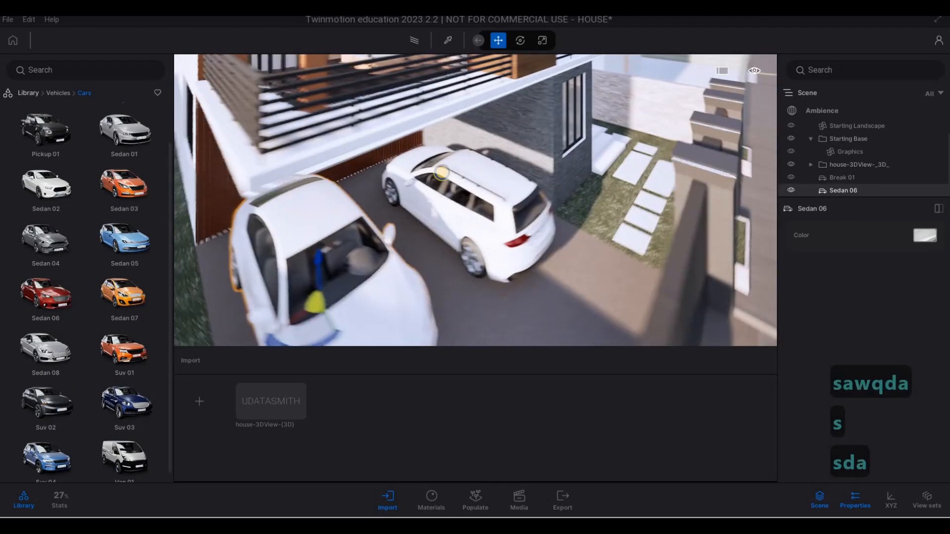
{"action": "key", "text": "e"}
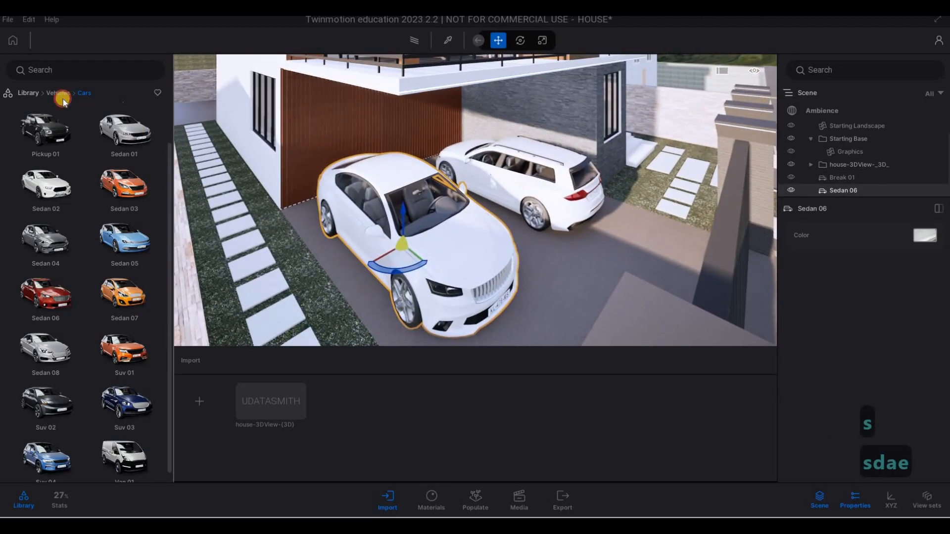
Step: Try to apply a Car paint material to the Sedan 06, and undo the material change
{"action": "left_click", "coordinate": [40, 95]}
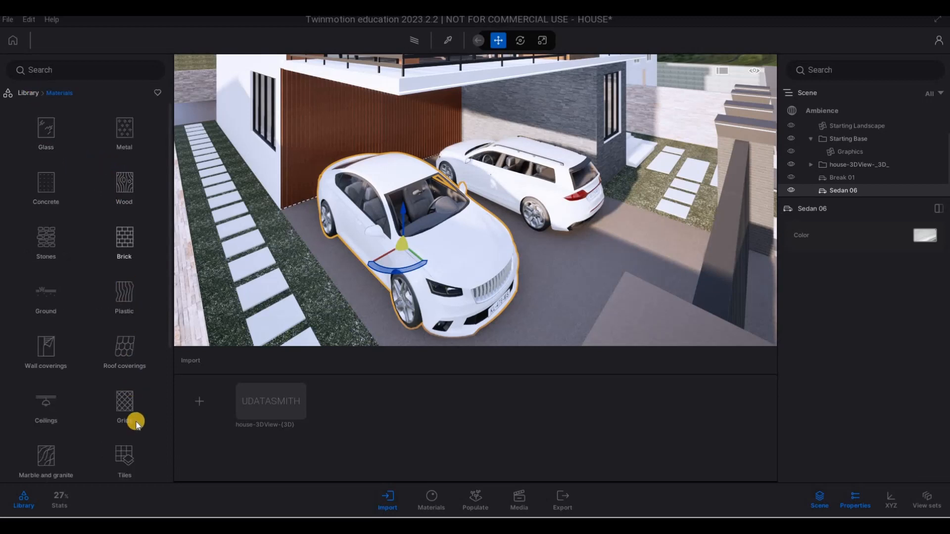
{"action": "scroll", "coordinate": [129, 451], "scroll_direction": "down", "scroll_amount": 3}
{"action": "left_click", "coordinate": [124, 457]}
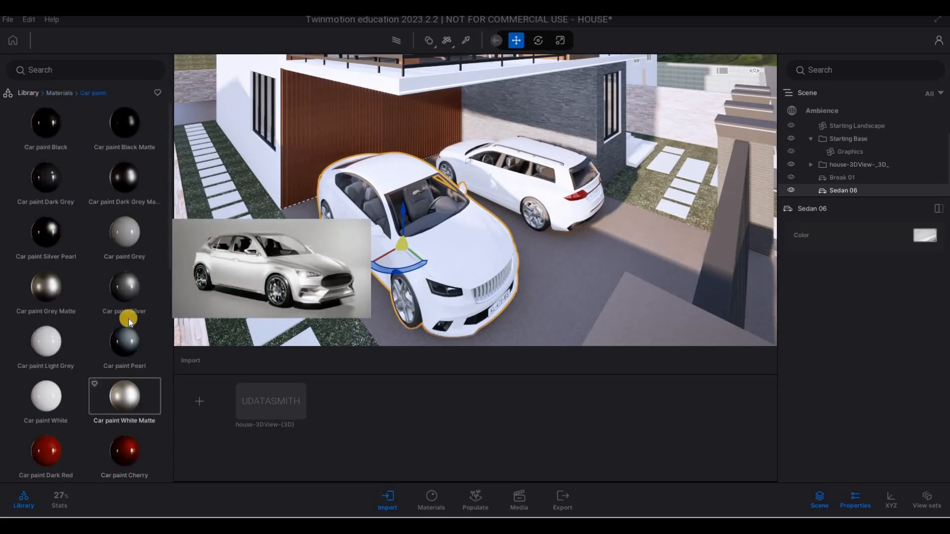
{"action": "mouse_move", "coordinate": [435, 265]}
{"action": "left_mouse_down"}
{"action": "mouse_move", "coordinate": [462, 260]}
{"action": "mouse_move", "coordinate": [419, 233]}
{"action": "left_mouse_up"}
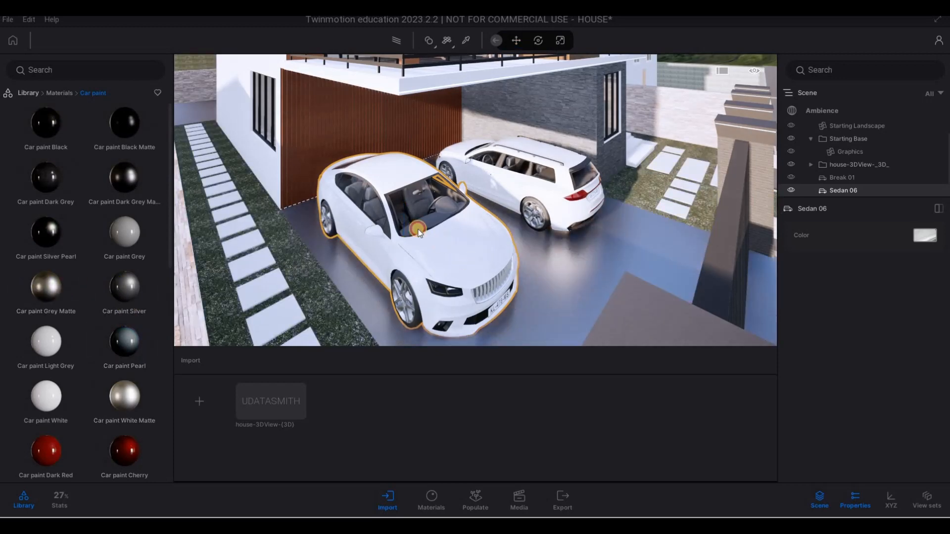
{"action": "key", "text": "ctrl+z"}
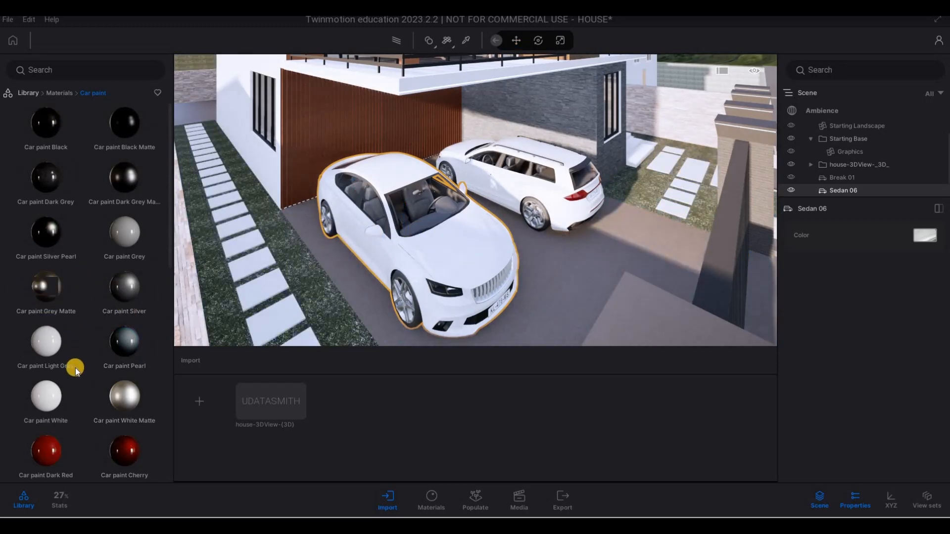
{"action": "scroll", "coordinate": [118, 384], "scroll_direction": "down", "scroll_amount": 2}
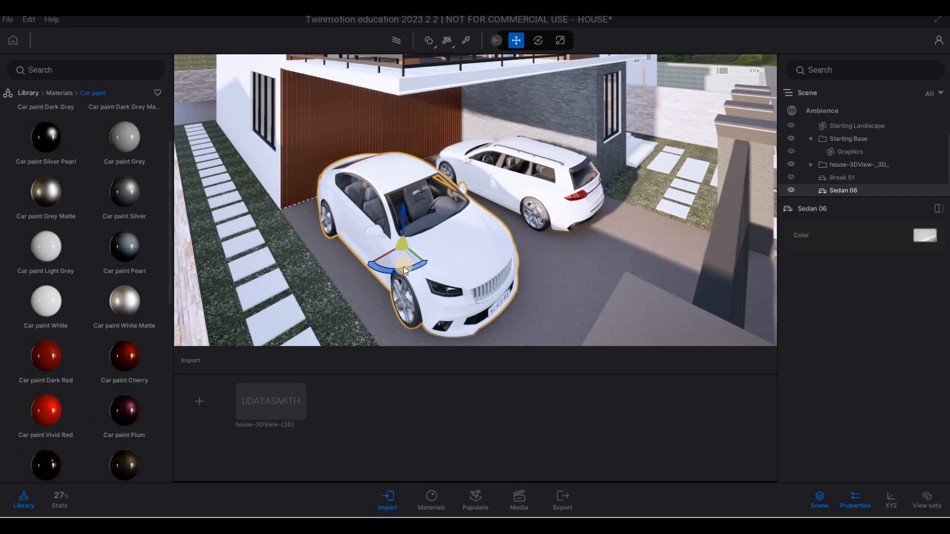
{"action": "left_click", "coordinate": [462, 255]}
{"action": "key", "text": "Escape"}
{"action": "key", "text": "Escape"}
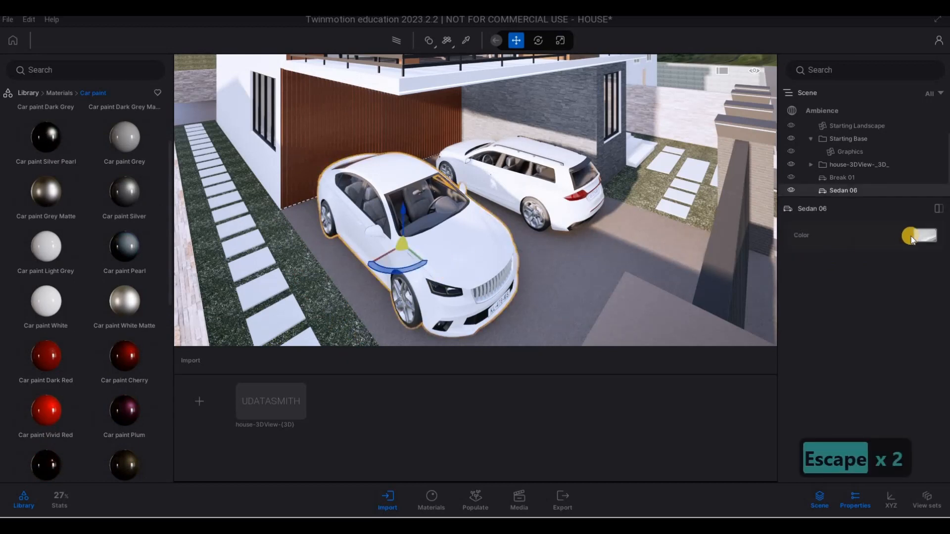
Step: Set the Sedan 06 car's colour to Dark red
{"action": "scroll", "coordinate": [853, 342], "scroll_direction": "down", "scroll_amount": 5}
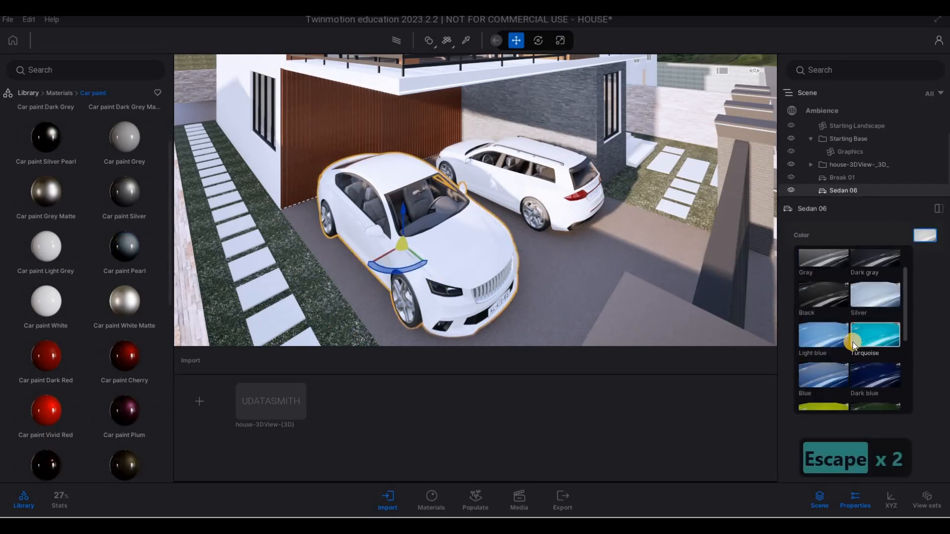
{"action": "scroll", "coordinate": [834, 343], "scroll_direction": "down", "scroll_amount": 1}
{"action": "left_click", "coordinate": [832, 314]}
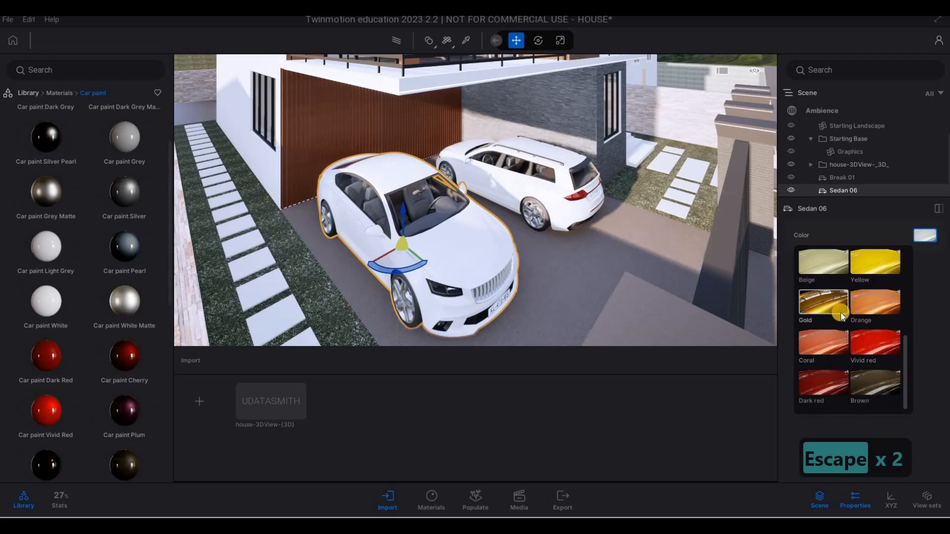
{"action": "left_click", "coordinate": [836, 381]}
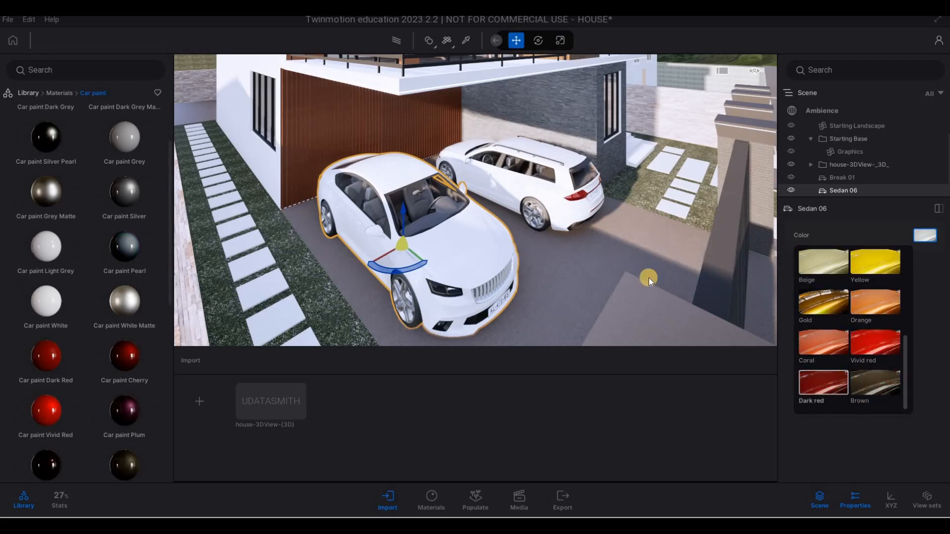
Step: Select the Break 01 car, change its colour to a dark shade and deselect it
{"action": "left_click", "coordinate": [921, 235]}
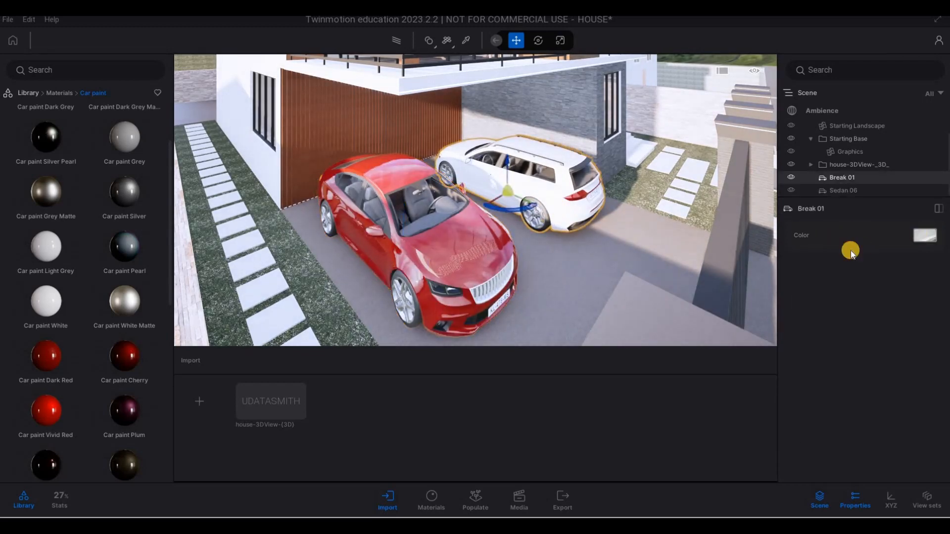
{"action": "left_click", "coordinate": [879, 270]}
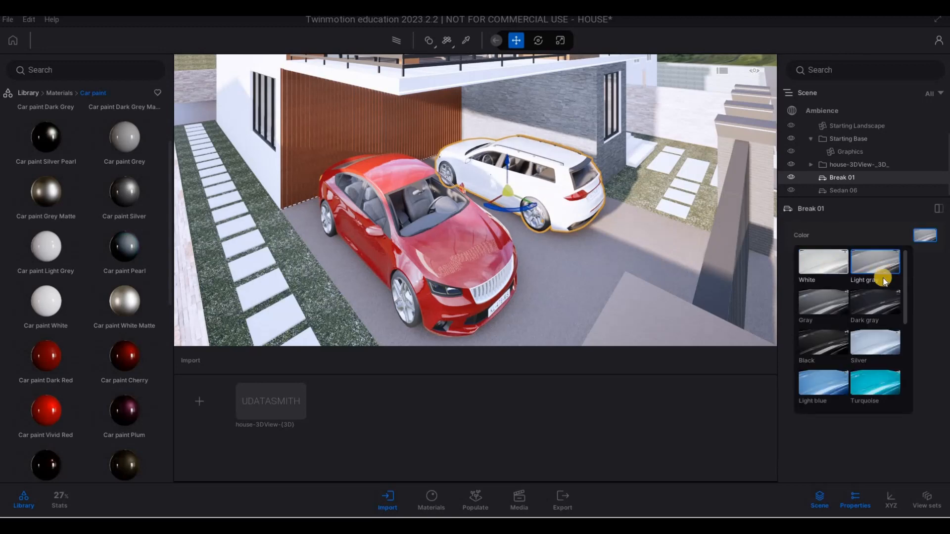
{"action": "key", "text": "s"}
{"action": "key", "text": "d"}
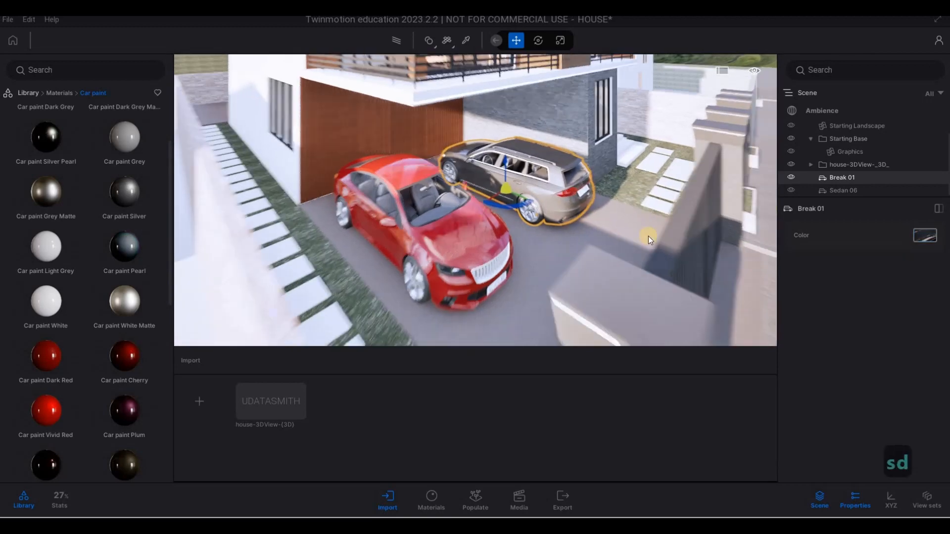
{"action": "key", "text": "Escape"}
{"action": "key", "text": "Escape"}
Step: Look through the remaining Car paint materials and inspect the two parked cars from the gate
{"action": "scroll", "coordinate": [94, 339], "scroll_direction": "down", "scroll_amount": 10}
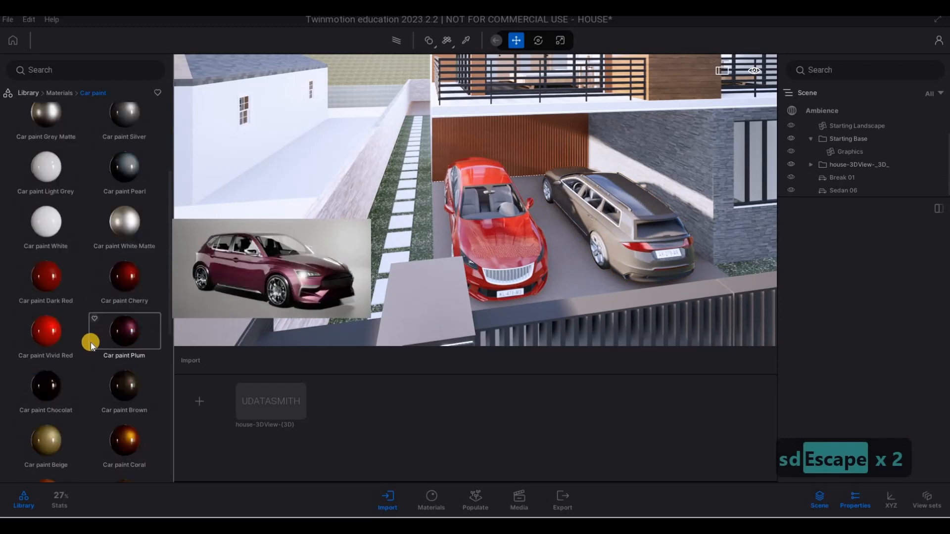
{"action": "scroll", "coordinate": [88, 348], "scroll_direction": "down", "scroll_amount": 2}
{"action": "mouse_move", "coordinate": [39, 358]}
{"action": "left_mouse_down"}
{"action": "mouse_move", "coordinate": [498, 239]}
{"action": "mouse_move", "coordinate": [164, 296]}
{"action": "left_mouse_up"}
{"action": "mouse_move", "coordinate": [49, 353]}
{"action": "left_mouse_down"}
{"action": "mouse_move", "coordinate": [377, 261]}
{"action": "mouse_move", "coordinate": [511, 242]}
{"action": "left_mouse_up"}
{"action": "key", "text": "d"}
{"action": "key", "text": "e"}
{"action": "key", "text": "w"}
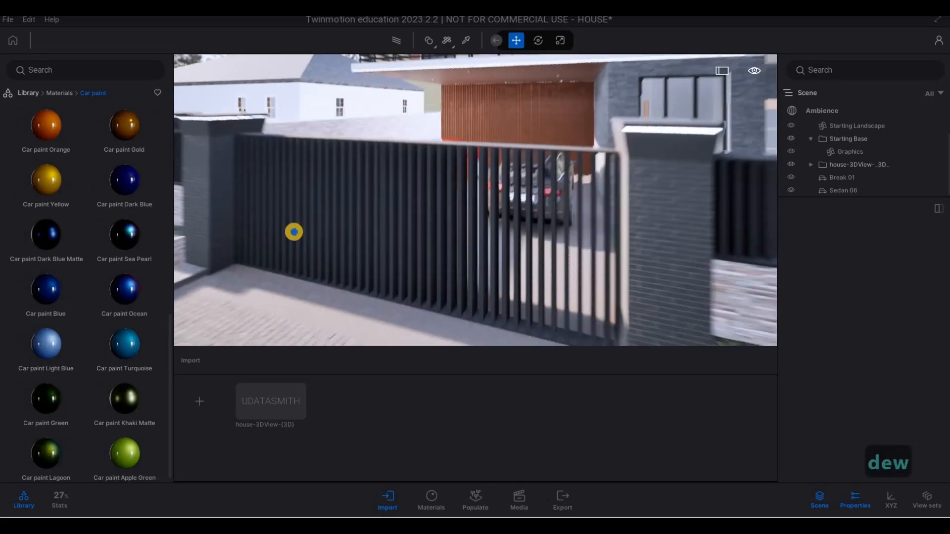
{"action": "key", "text": "q"}
{"action": "key", "text": "d"}
{"action": "key", "text": "w"}
{"action": "key", "text": "a"}
{"action": "key", "text": "e"}
{"action": "key", "text": "a"}
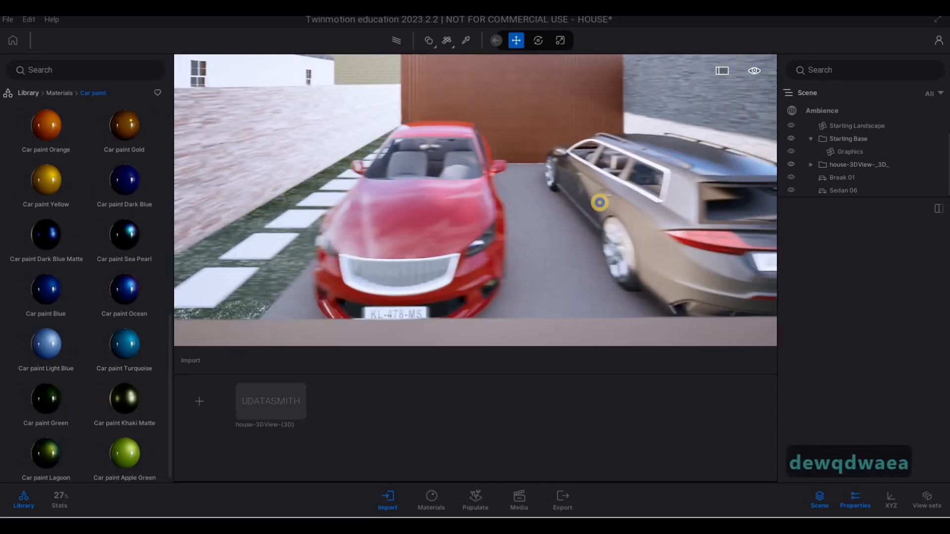
Step: Examine the front facade with the parked cars from the street, viewing it from both sides
{"action": "key", "text": "s"}
{"action": "key", "text": "s"}
{"action": "key", "text": "d"}
{"action": "key", "text": "w"}
{"action": "key", "text": "a"}
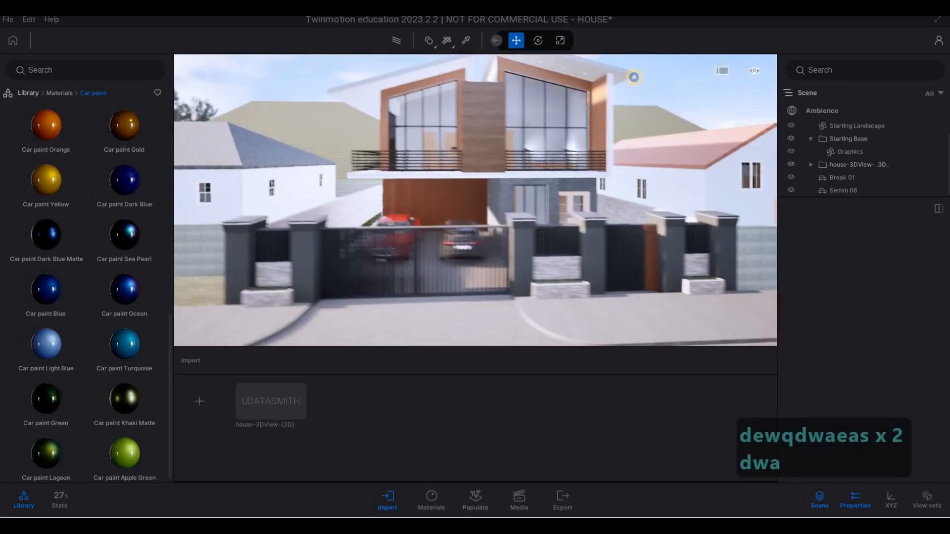
{"action": "key", "text": "e"}
{"action": "key", "text": "a"}
{"action": "key", "text": "e"}
{"action": "key", "text": "a"}
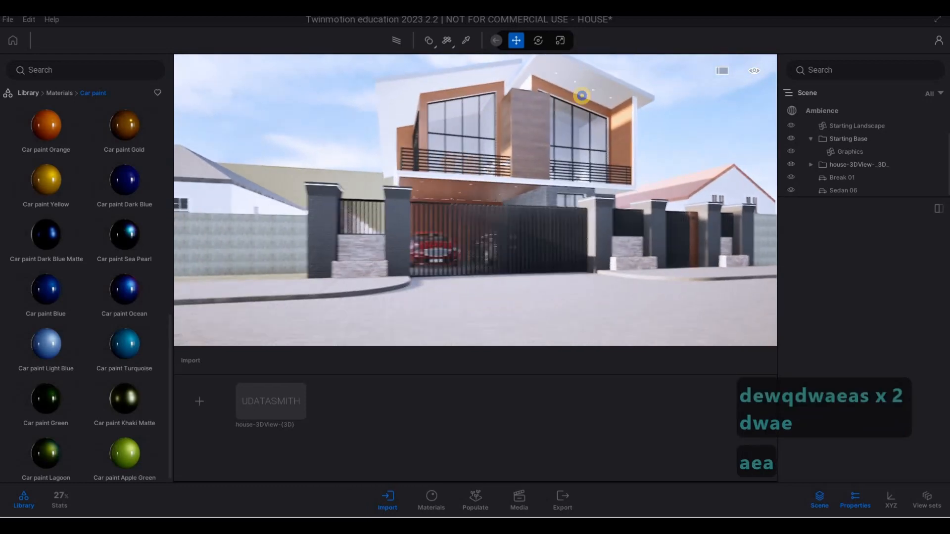
{"action": "key", "text": "d"}
{"action": "key", "text": "q"}
{"action": "key", "text": "a"}
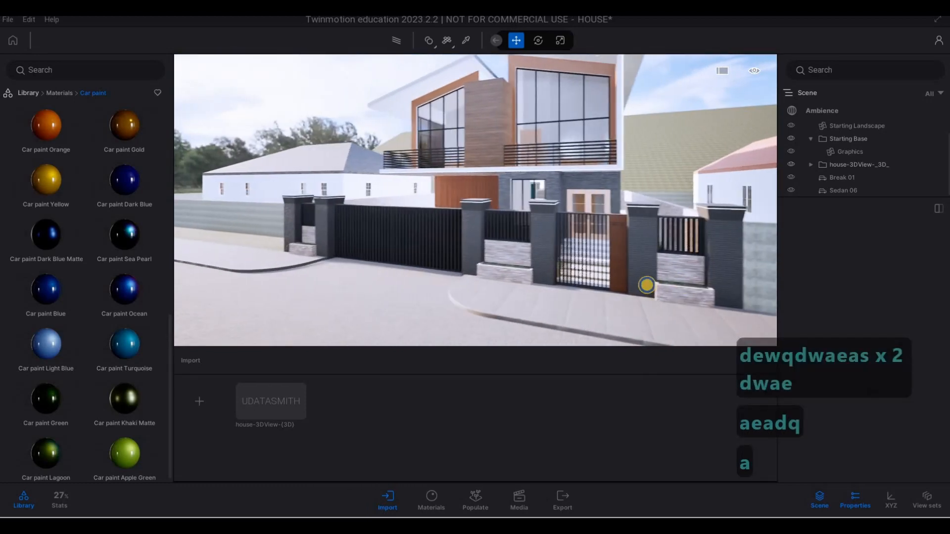
Step: Sample the dark Aluminum_1_ material from the ground-floor window frame and apply it to the entrance double door's frame
{"action": "key", "text": "q"}
{"action": "key", "text": "w"}
{"action": "key", "text": "w"}
{"action": "key", "text": "w"}
{"action": "key", "text": "w"}
{"action": "key", "text": "d"}
{"action": "key", "text": "w"}
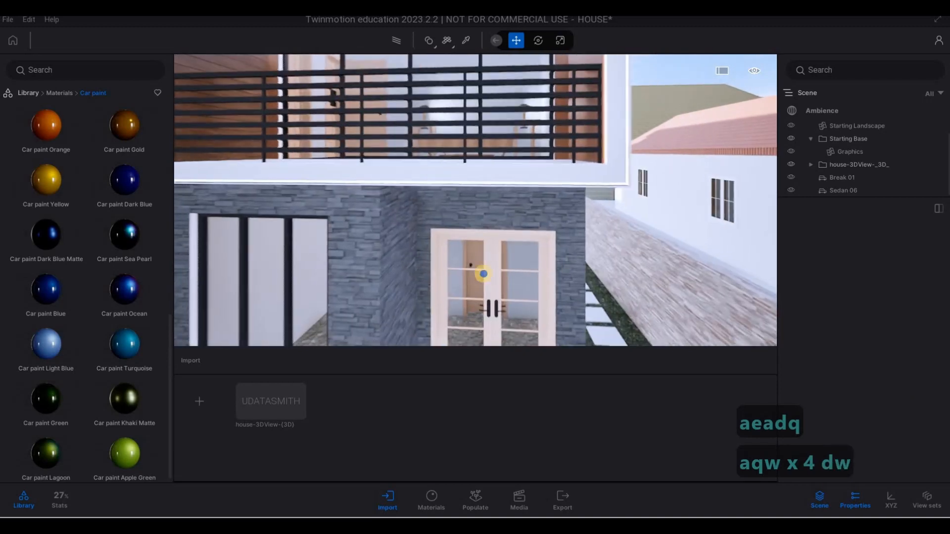
{"action": "key", "text": "a"}
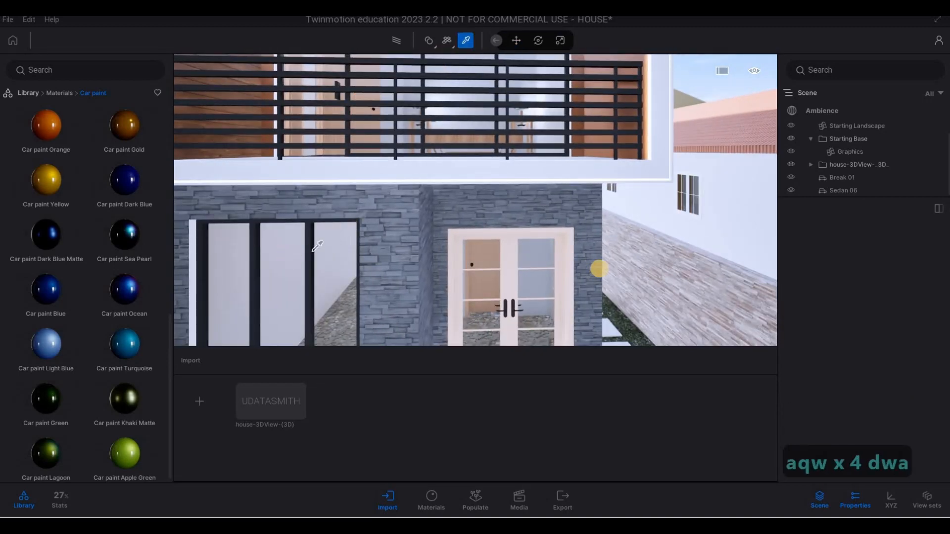
{"action": "left_click", "coordinate": [562, 273]}
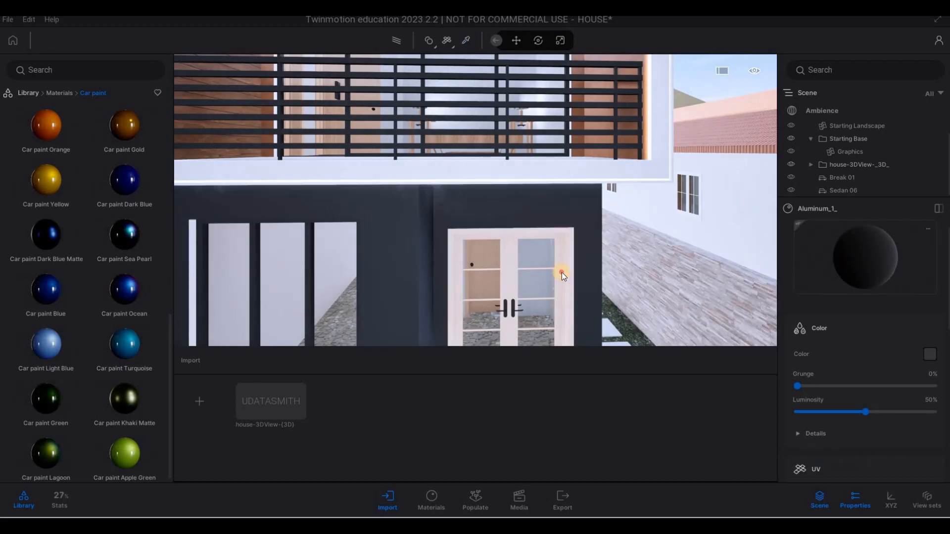
{"action": "right_click_drag", "start_coordinate": [594, 291], "coordinate": [588, 355]}
{"action": "key", "text": "a"}
{"action": "key", "text": "w"}
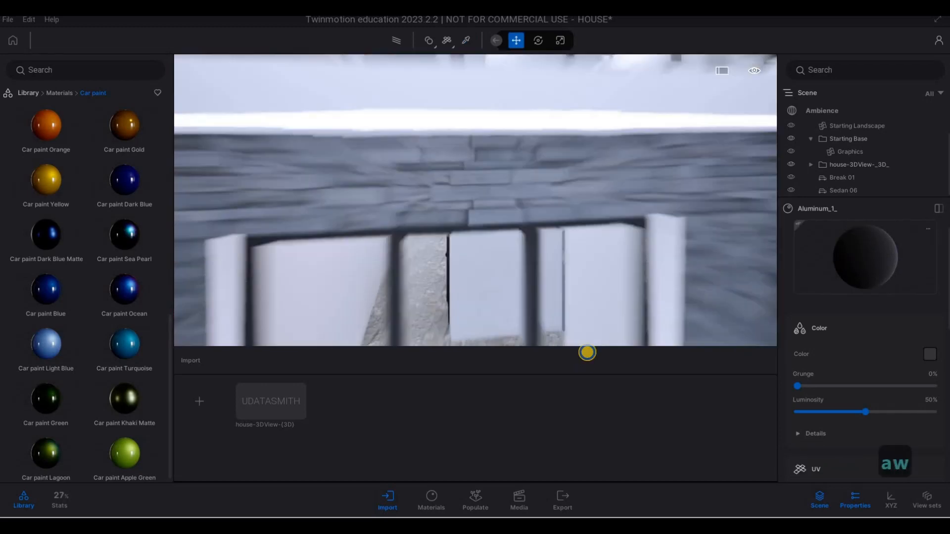
Step: Apply the Grey sandstone material from the Stones library to the floor inside the house entrance
{"action": "key", "text": "e"}
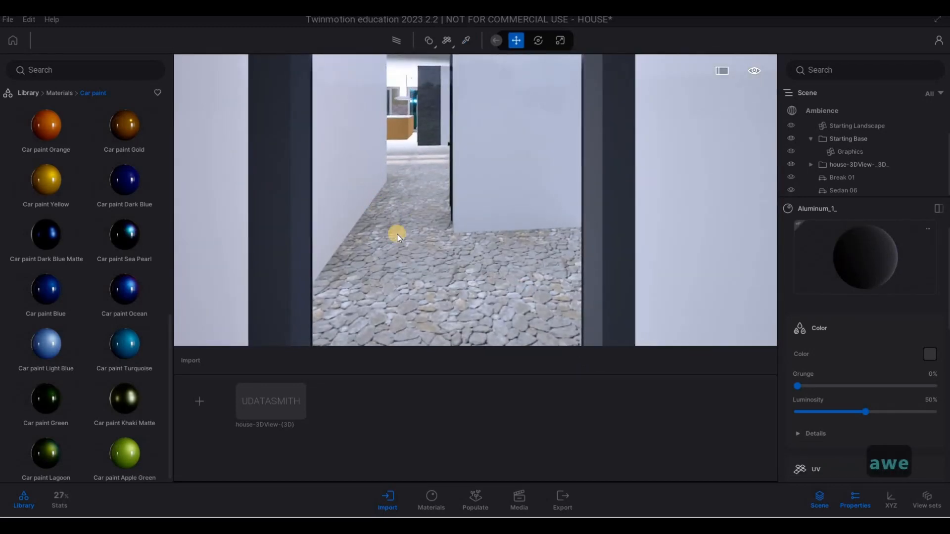
{"action": "key", "text": "s"}
{"action": "key", "text": "w"}
{"action": "left_click", "coordinate": [64, 93]}
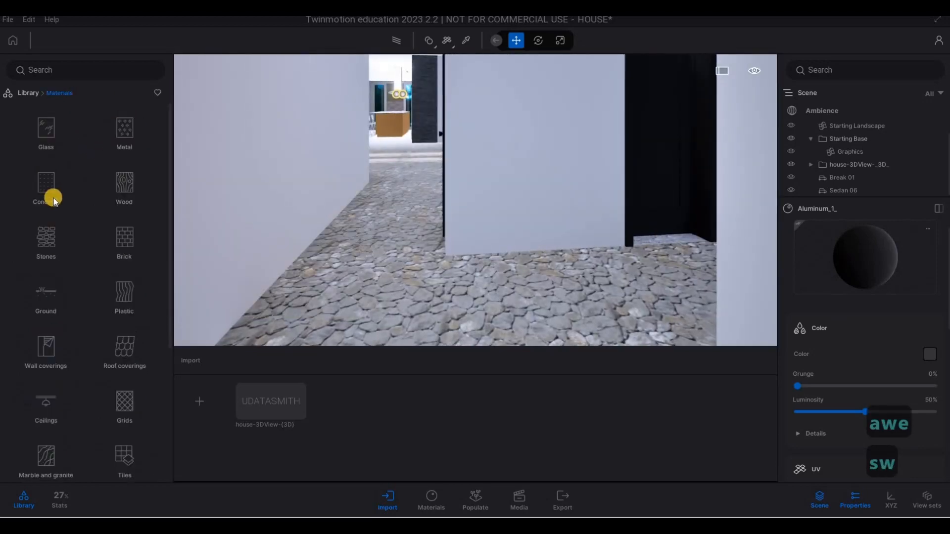
{"action": "left_click", "coordinate": [50, 243]}
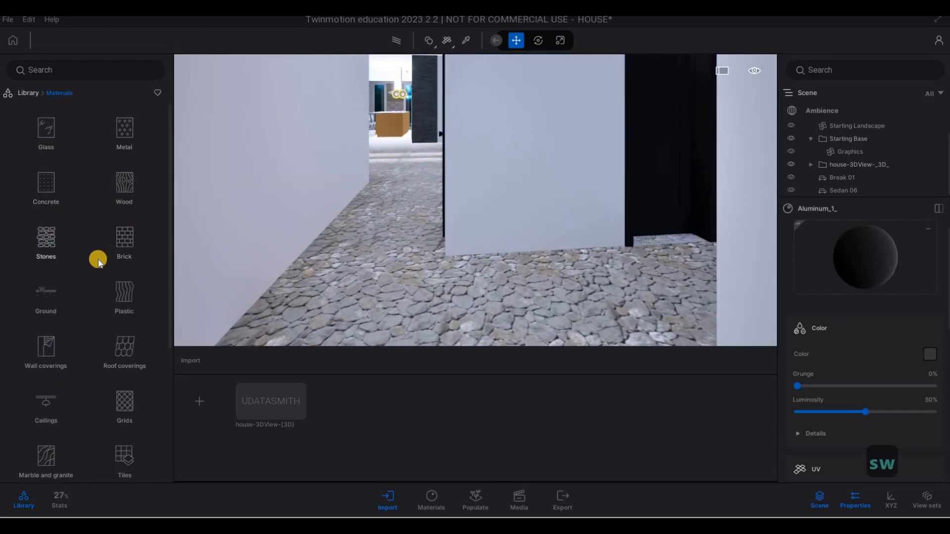
{"action": "mouse_move", "coordinate": [65, 328]}
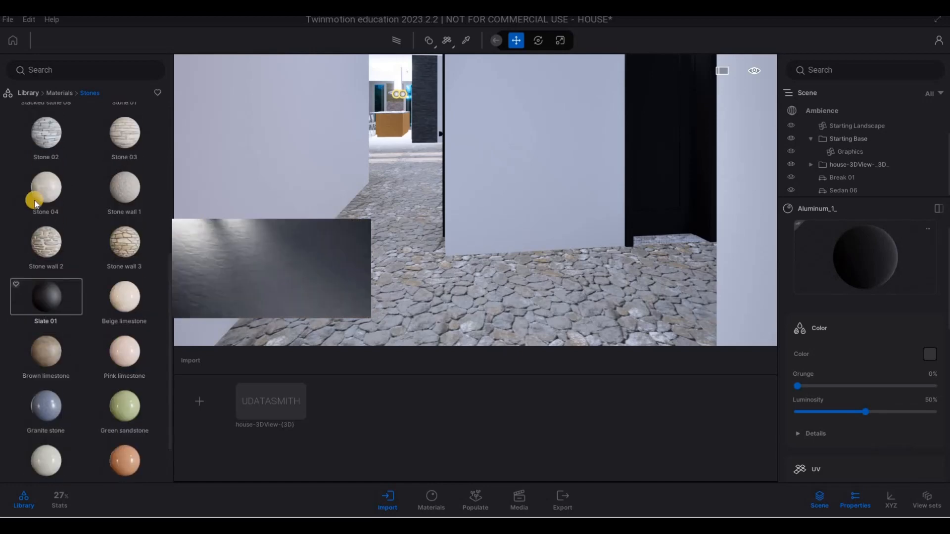
{"action": "scroll", "coordinate": [31, 213], "scroll_direction": "down", "scroll_amount": 4}
{"action": "scroll", "coordinate": [46, 328], "scroll_direction": "down", "scroll_amount": 1}
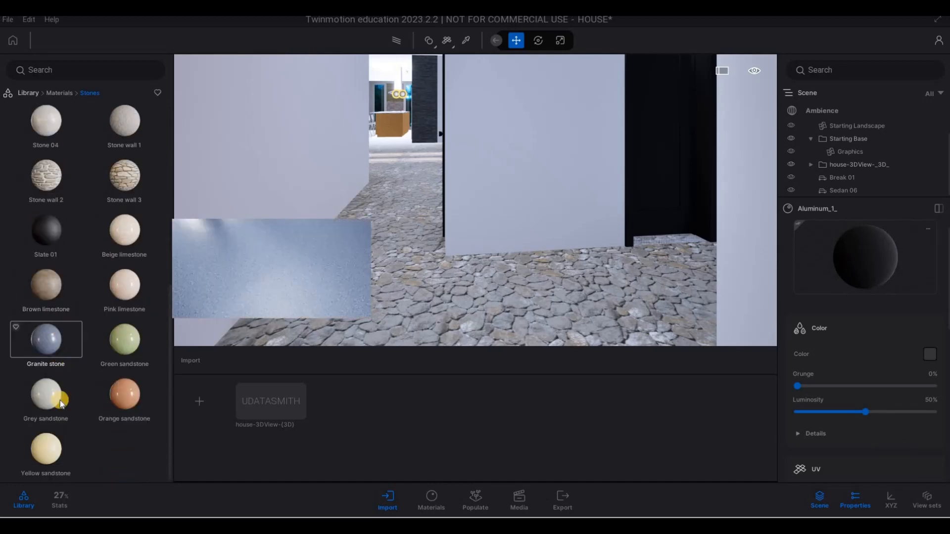
{"action": "left_click_drag", "start_coordinate": [51, 405], "coordinate": [359, 317]}
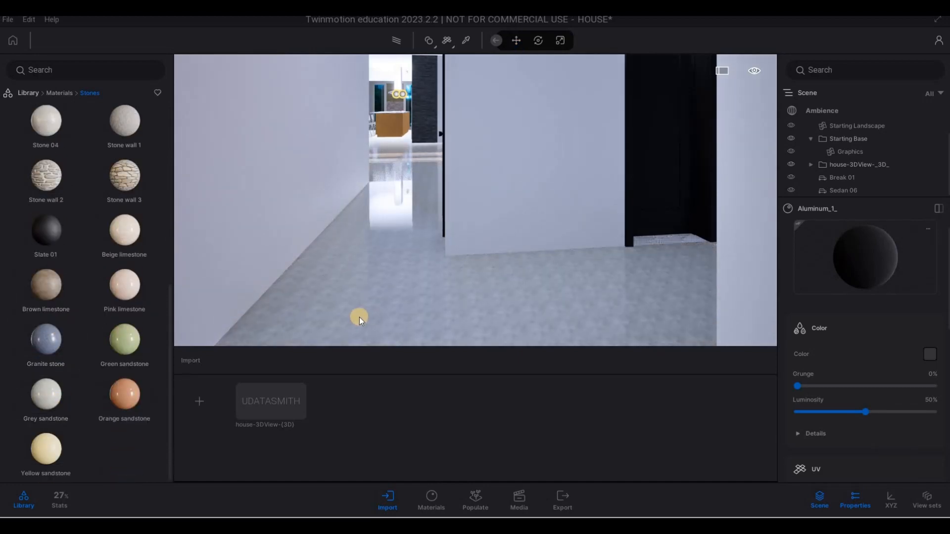
Step: Apply the Stone 04 material to the street-side fence wall in front of the red-roofed neighbouring house
{"action": "key", "text": "s"}
{"action": "key", "text": "s"}
{"action": "key", "text": "s"}
{"action": "key", "text": "s"}
{"action": "key", "text": "s"}
{"action": "key", "text": "d"}
{"action": "key", "text": "w"}
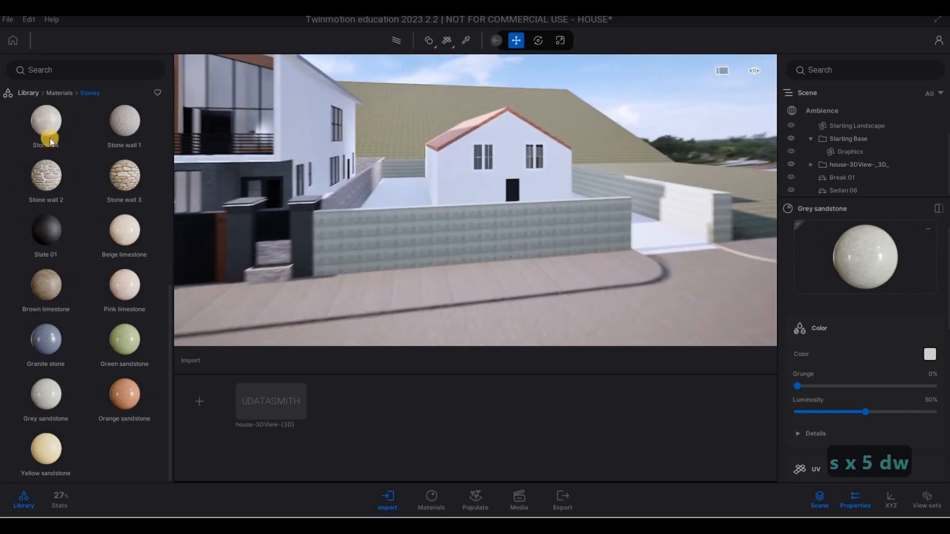
{"action": "left_click_drag", "start_coordinate": [66, 147], "coordinate": [378, 267]}
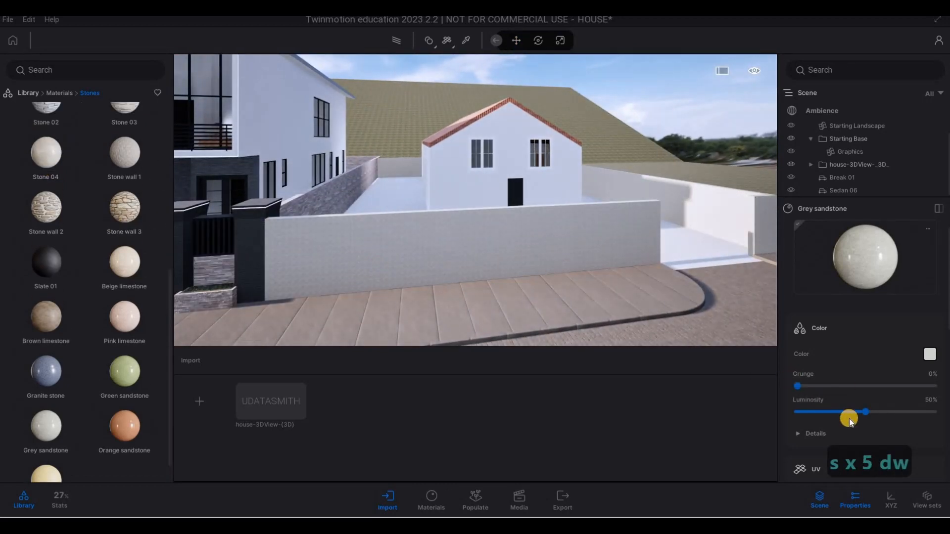
Step: Set the UV scale of the Stone 04 fence wall material to 2.64
{"action": "scroll", "coordinate": [840, 401], "scroll_direction": "down", "scroll_amount": 1}
{"action": "scroll", "coordinate": [839, 402], "scroll_direction": "up", "scroll_amount": 1}
{"action": "scroll", "coordinate": [869, 374], "scroll_direction": "down", "scroll_amount": 4}
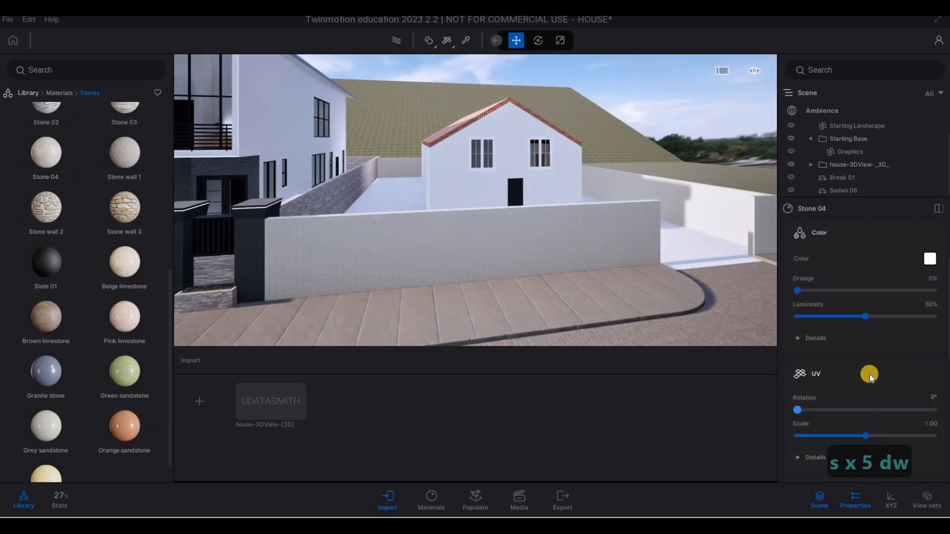
{"action": "scroll", "coordinate": [869, 375], "scroll_direction": "down", "scroll_amount": 2}
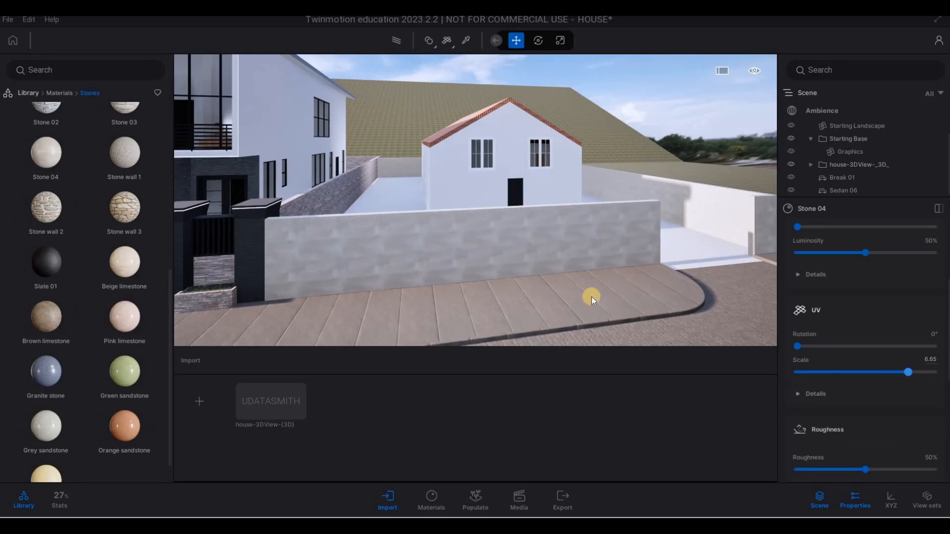
{"action": "key", "text": "w"}
{"action": "key", "text": "a"}
{"action": "key", "text": "e"}
{"action": "key", "text": "s"}
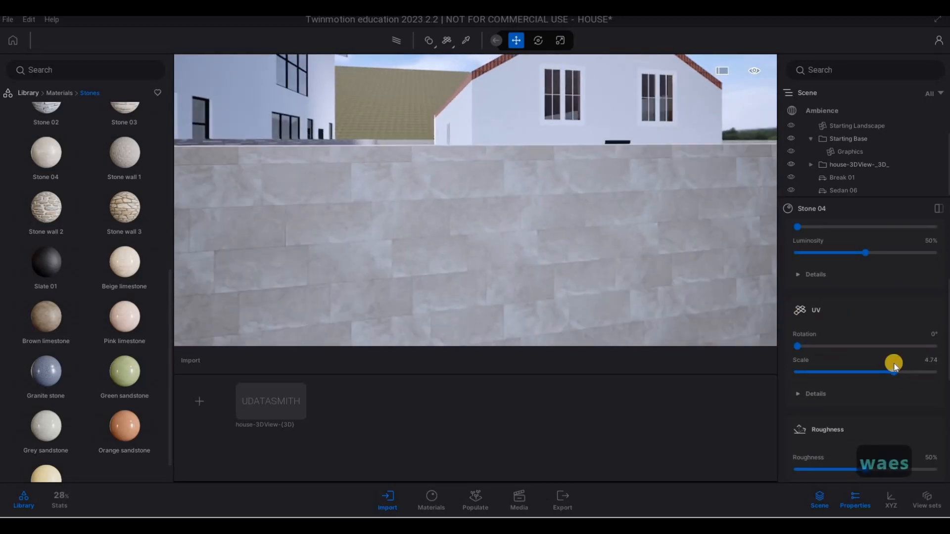
{"action": "left_click_drag", "start_coordinate": [880, 372], "coordinate": [877, 372]}
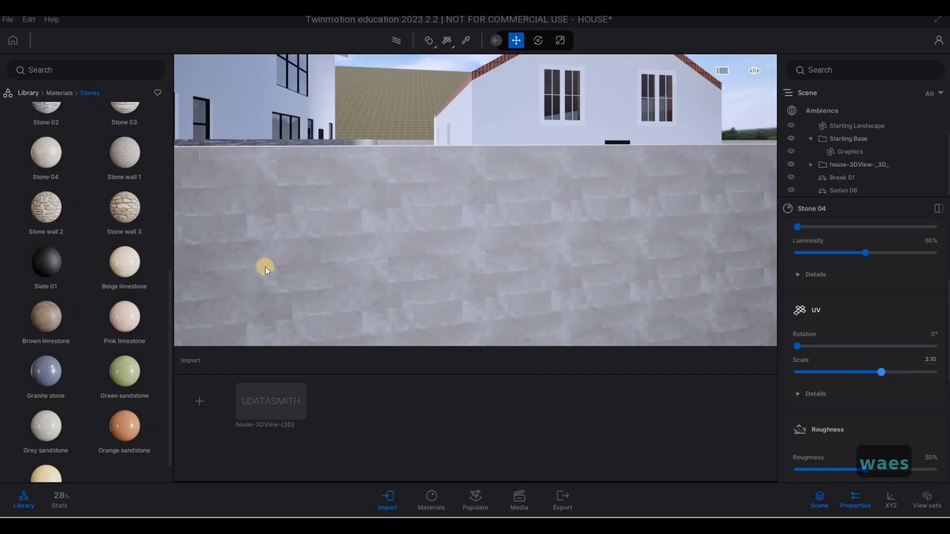
Step: Apply the Stone 01 material to the fence wall in front of the grey-roofed neighbouring house
{"action": "key", "text": "s"}
{"action": "key", "text": "a"}
{"action": "key", "text": "s"}
{"action": "key", "text": "a"}
{"action": "key", "text": "s"}
{"action": "scroll", "coordinate": [120, 238], "scroll_direction": "up", "scroll_amount": 3}
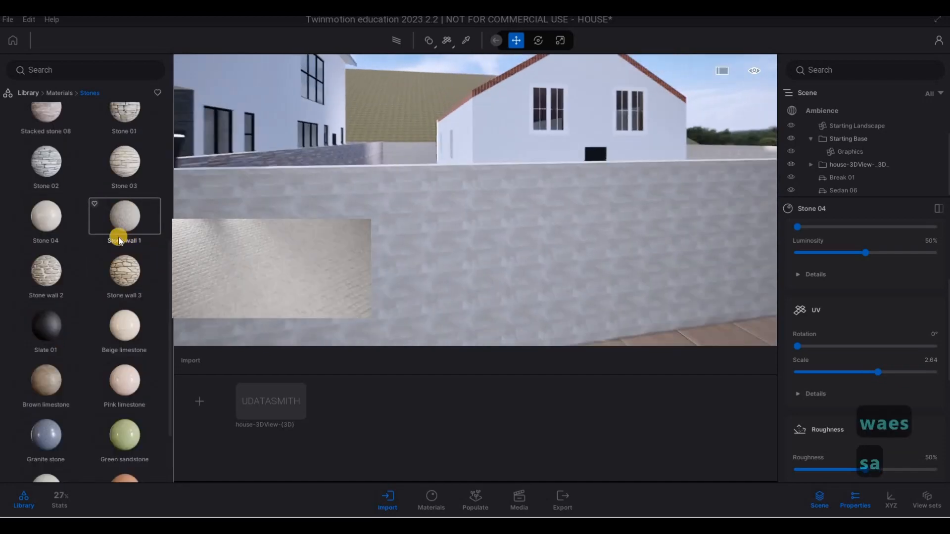
{"action": "key", "text": "w"}
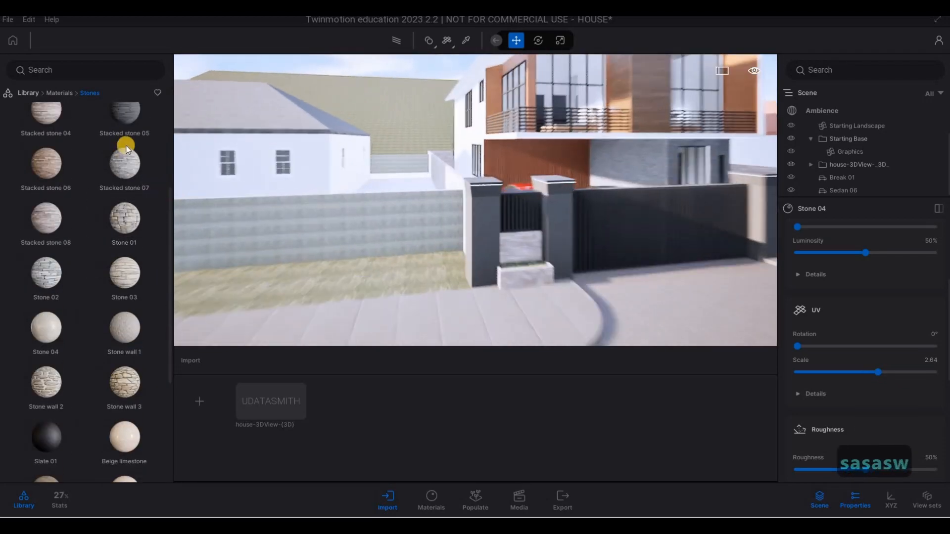
{"action": "key", "text": "a"}
{"action": "left_click_drag", "start_coordinate": [125, 203], "coordinate": [310, 226]}
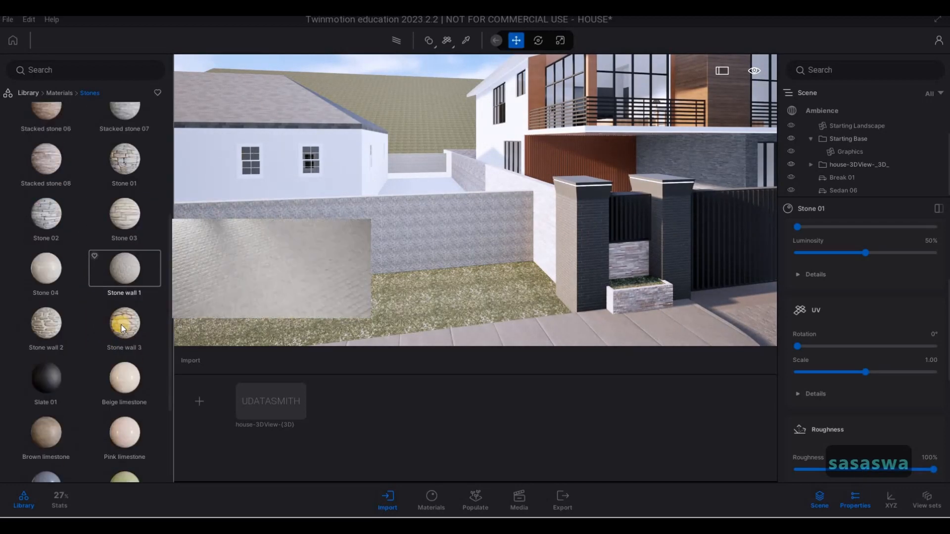
Step: Try the Stacked stone 03 and Stacked stone 04 materials on the grey-roofed neighbour's fence wall
{"action": "scroll", "coordinate": [66, 339], "scroll_direction": "down", "scroll_amount": 3}
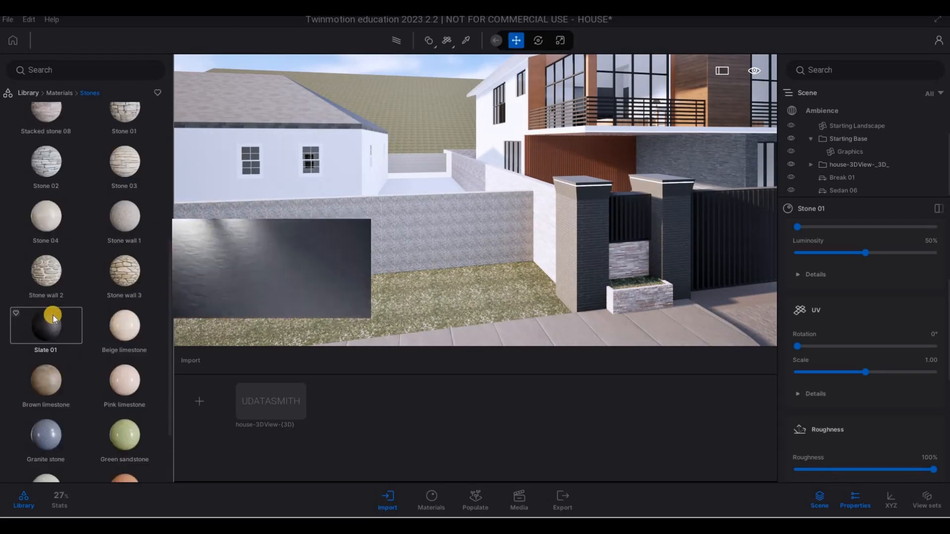
{"action": "scroll", "coordinate": [52, 315], "scroll_direction": "up", "scroll_amount": 5}
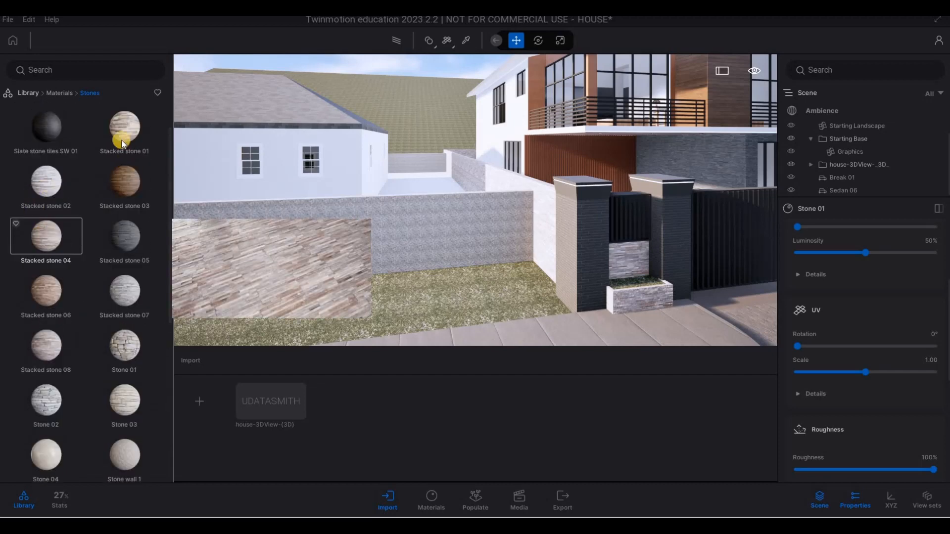
{"action": "left_click_drag", "start_coordinate": [125, 182], "coordinate": [273, 218]}
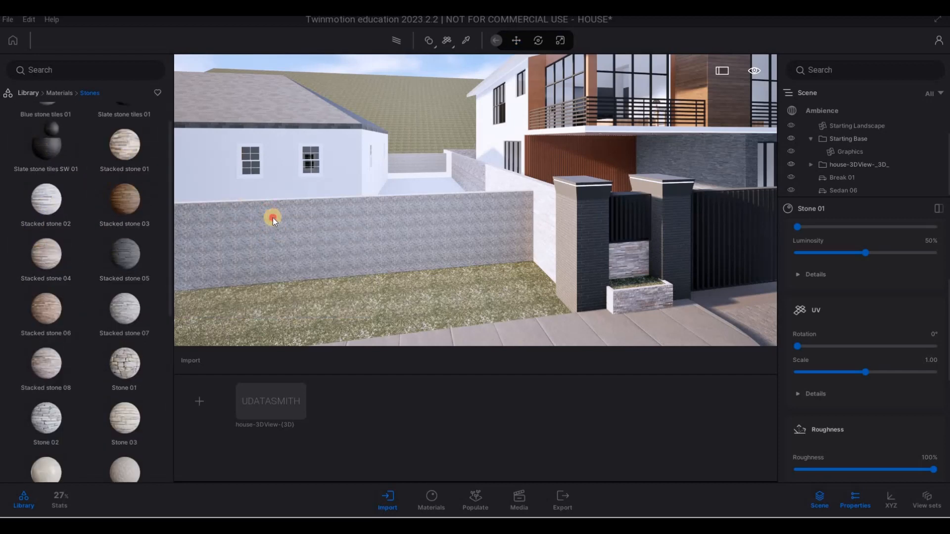
{"action": "scroll", "coordinate": [108, 253], "scroll_direction": "up", "scroll_amount": 1}
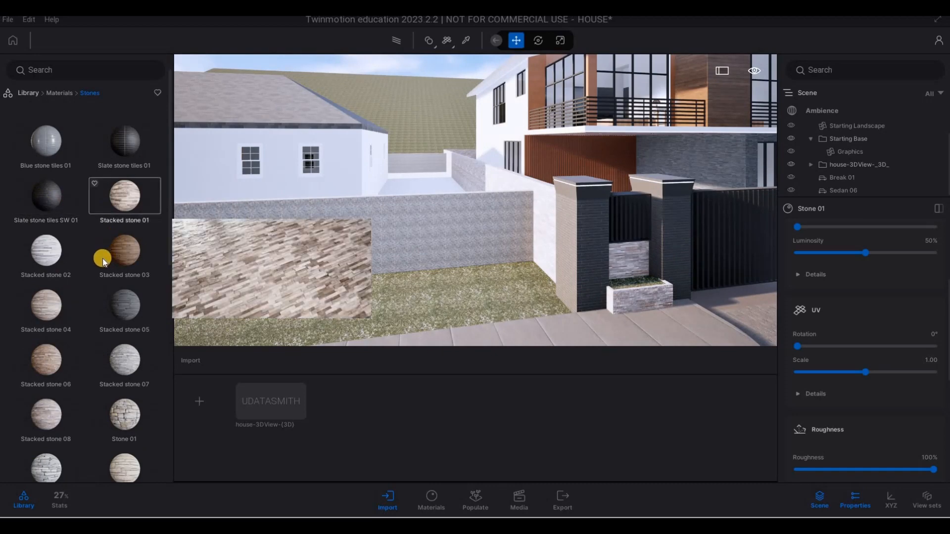
{"action": "left_click_drag", "start_coordinate": [102, 258], "coordinate": [292, 253]}
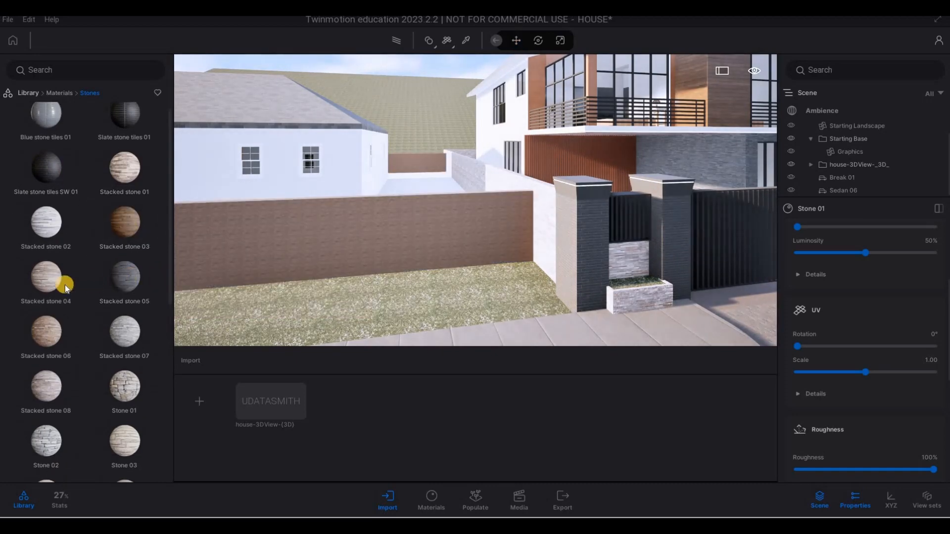
{"action": "left_click_drag", "start_coordinate": [60, 282], "coordinate": [269, 262]}
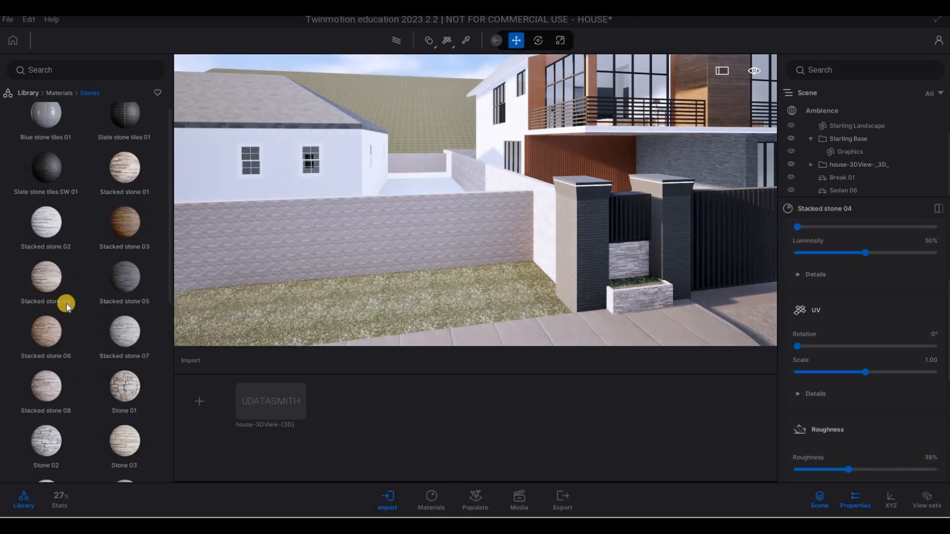
Step: Reapply Stone 01 to the grey-roofed neighbour's fence wall and set its UV scale to 5.20
{"action": "scroll", "coordinate": [66, 304], "scroll_direction": "down", "scroll_amount": 2}
{"action": "left_click_drag", "start_coordinate": [121, 314], "coordinate": [819, 379]}
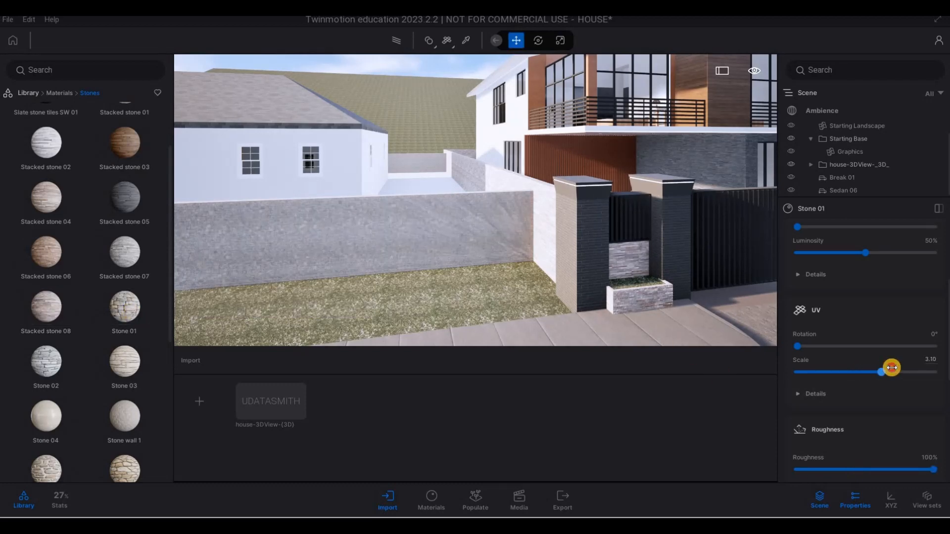
{"action": "left_click_drag", "start_coordinate": [897, 366], "coordinate": [898, 367]}
Step: Examine the house front and the fence walls on both sides from the street
{"action": "key", "text": "s"}
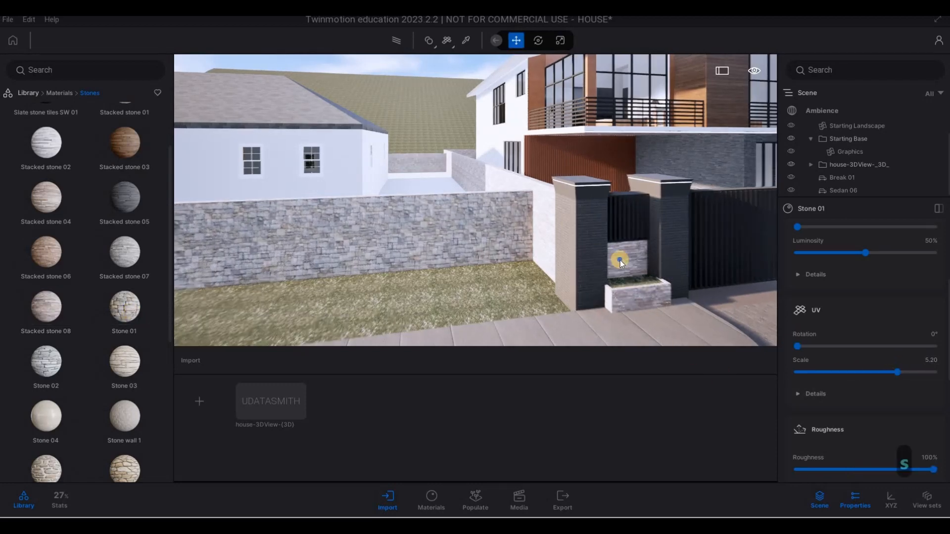
{"action": "key", "text": "d"}
{"action": "key", "text": "a"}
{"action": "key", "text": "d"}
{"action": "key", "text": "w"}
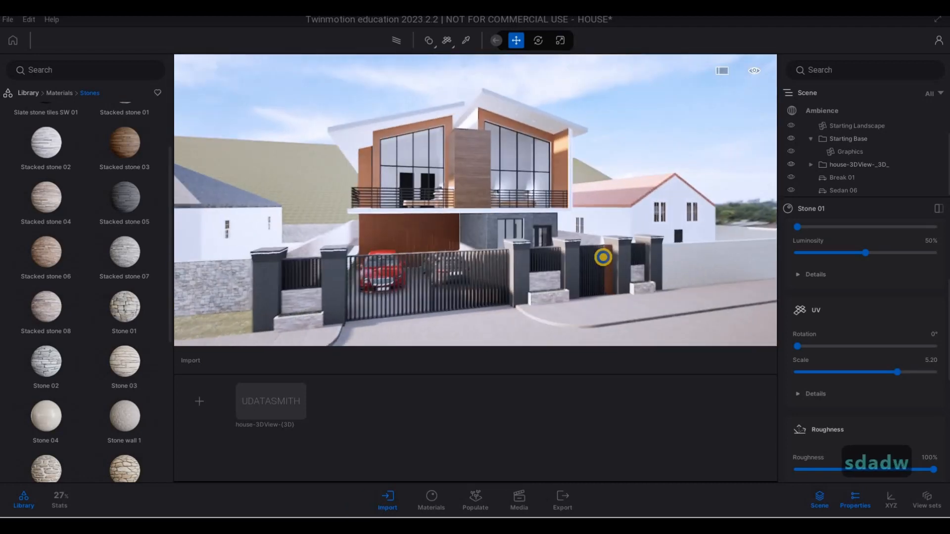
{"action": "key", "text": "s"}
{"action": "key", "text": "w"}
{"action": "key", "text": "d"}
{"action": "key", "text": "w"}
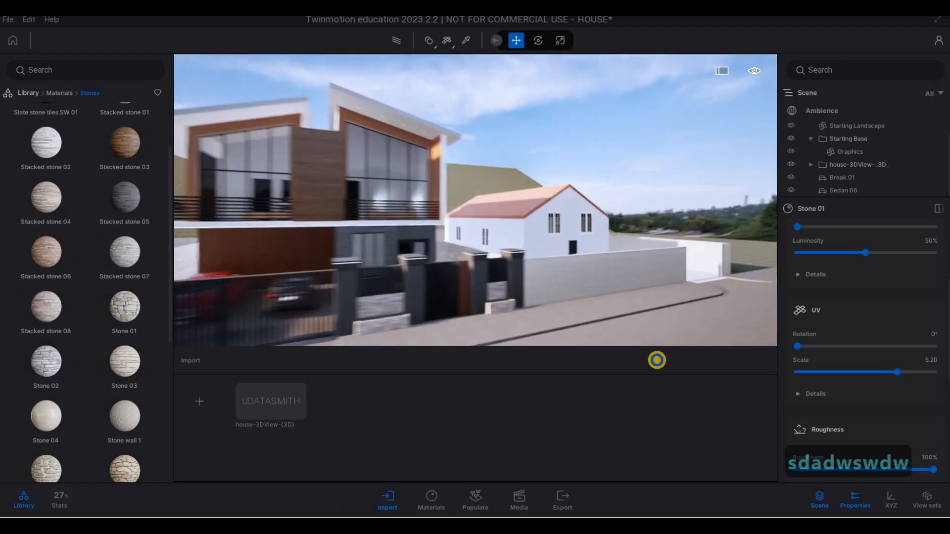
Step: Sample the Stone 04 material from the red-roofed neighbour's fence wall, set its colour to grey 7F7F7F and leave the material picker
{"action": "key", "text": "w"}
{"action": "key", "text": "e"}
{"action": "key", "text": "w"}
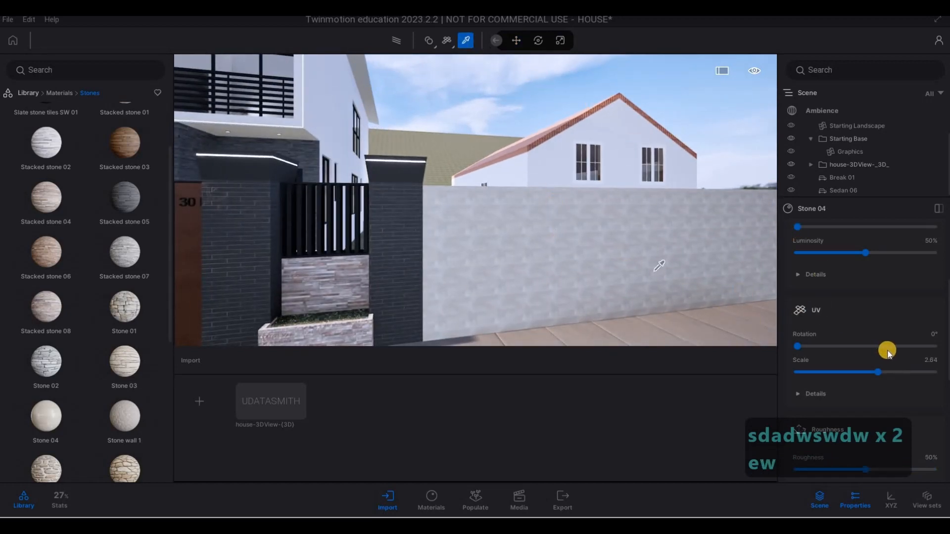
{"action": "scroll", "coordinate": [888, 353], "scroll_direction": "up", "scroll_amount": 4}
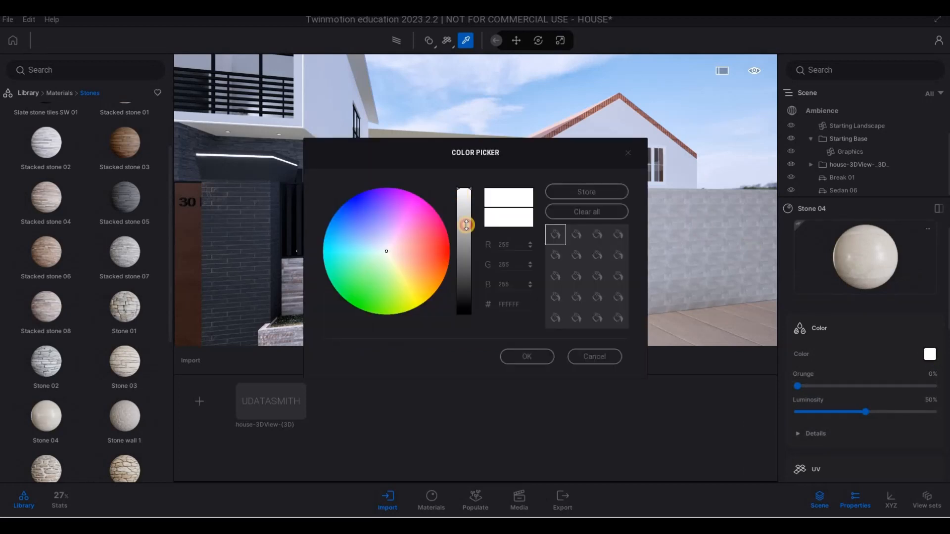
{"action": "left_click", "coordinate": [470, 251]}
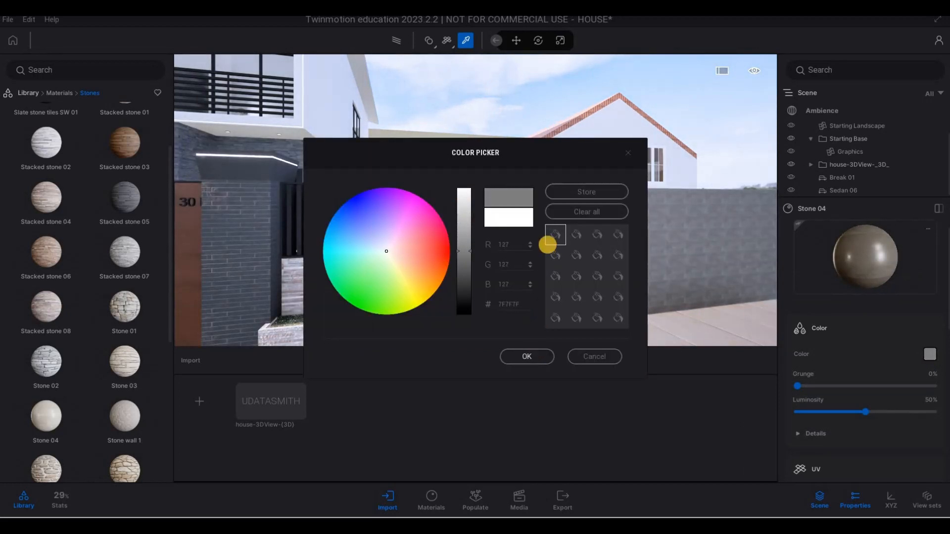
{"action": "left_click", "coordinate": [526, 356]}
{"action": "key", "text": "s"}
{"action": "key", "text": "a"}
{"action": "key", "text": "Escape"}
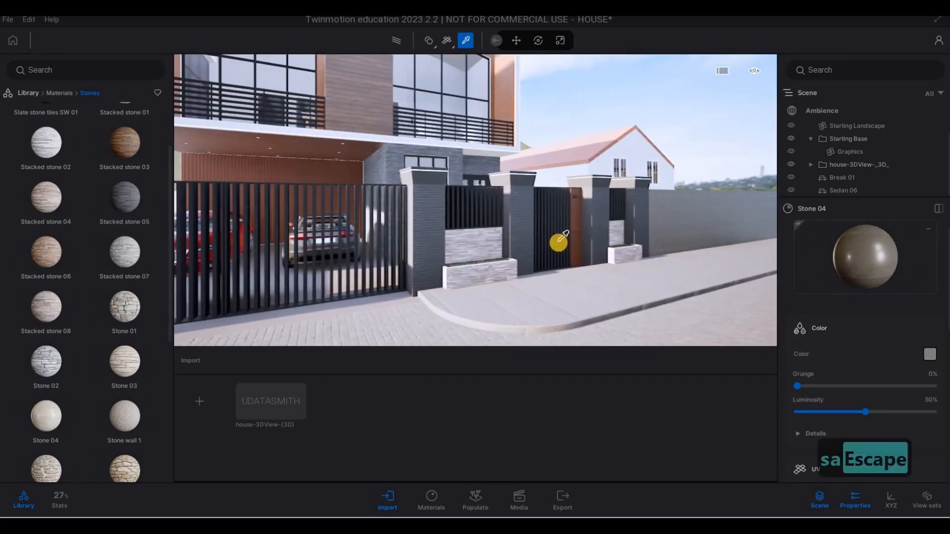
{"action": "key", "text": "Escape"}
Step: Apply the Clean brick 07 material to the grey-roofed neighbour's house walls and set its UV scale to 10.00
{"action": "key", "text": "s"}
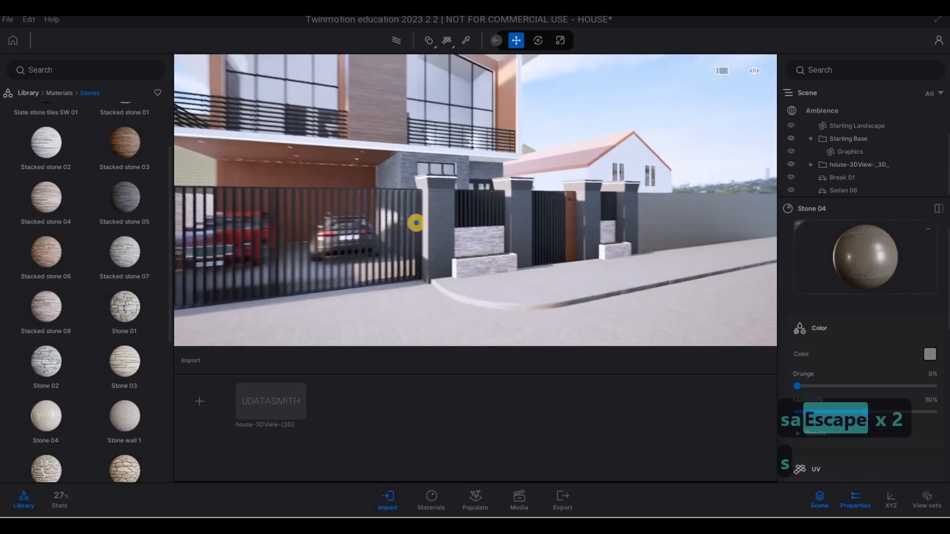
{"action": "key", "text": "a"}
{"action": "key", "text": "q"}
{"action": "key", "text": "s"}
{"action": "key", "text": "a"}
{"action": "key", "text": "a"}
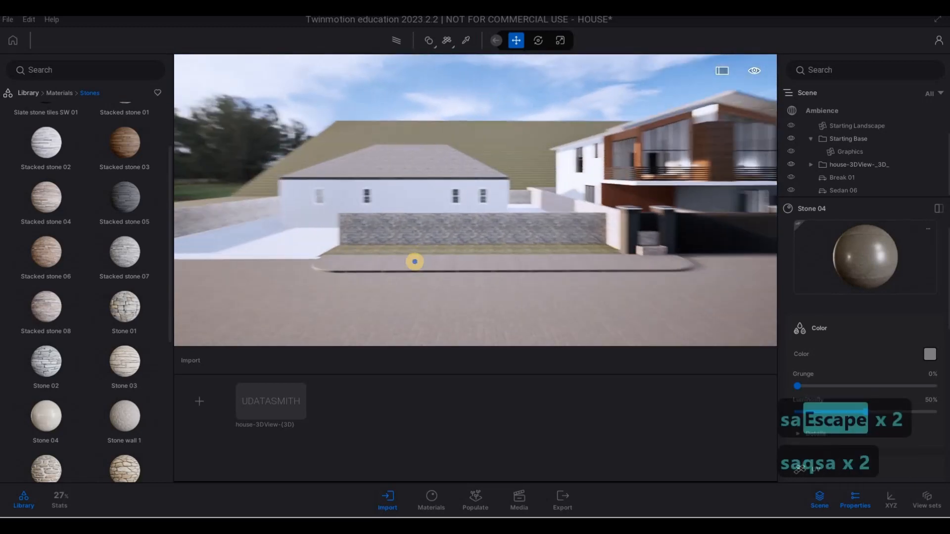
{"action": "key", "text": "a"}
{"action": "key", "text": "w"}
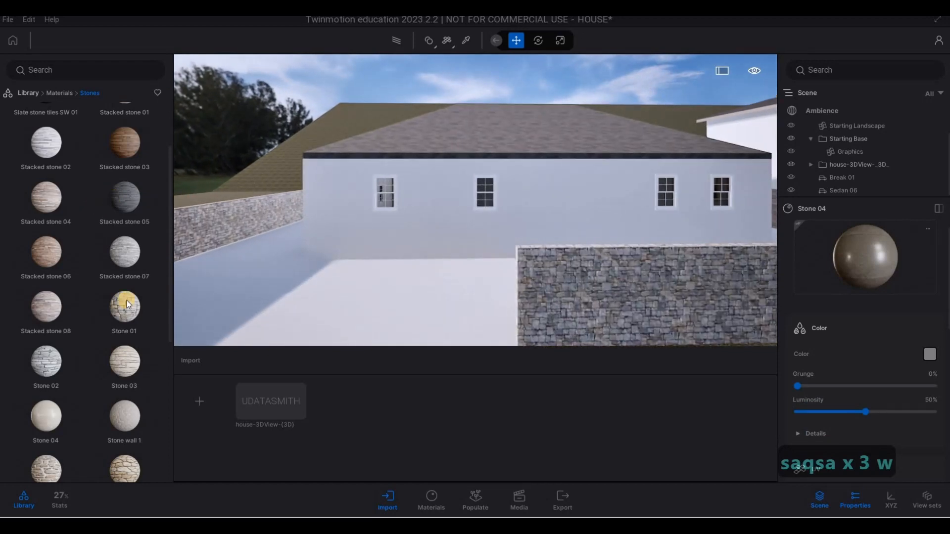
{"action": "scroll", "coordinate": [106, 320], "scroll_direction": "down", "scroll_amount": 1}
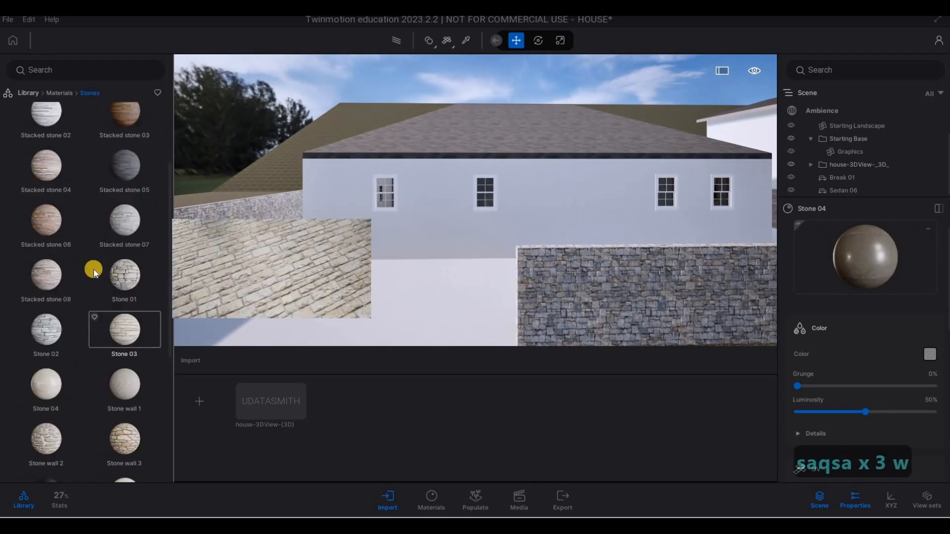
{"action": "left_click", "coordinate": [62, 94]}
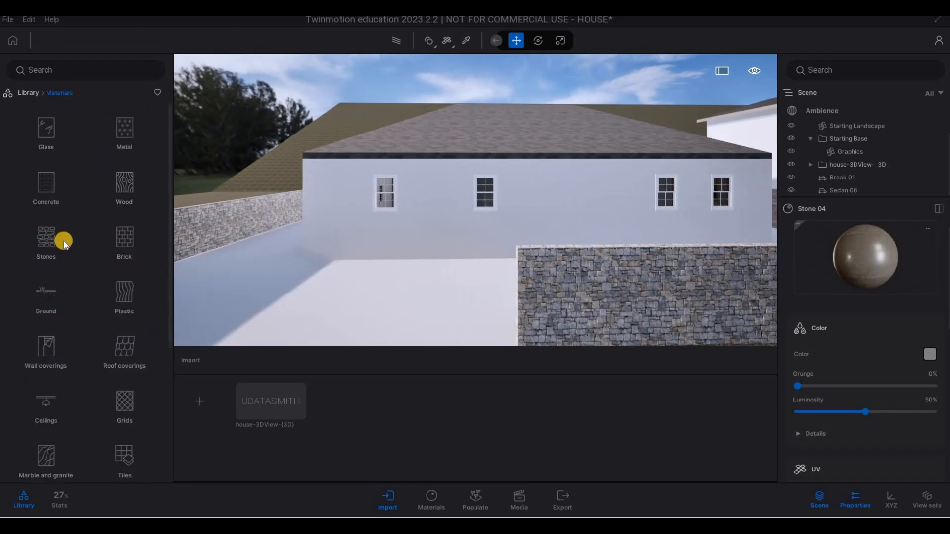
{"action": "left_click", "coordinate": [131, 246]}
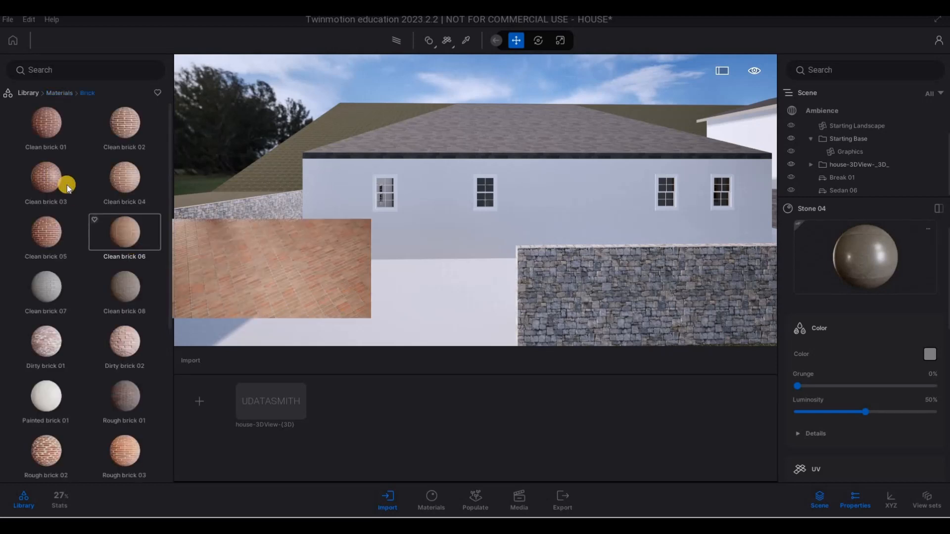
{"action": "left_click_drag", "start_coordinate": [411, 239], "coordinate": [406, 240]}
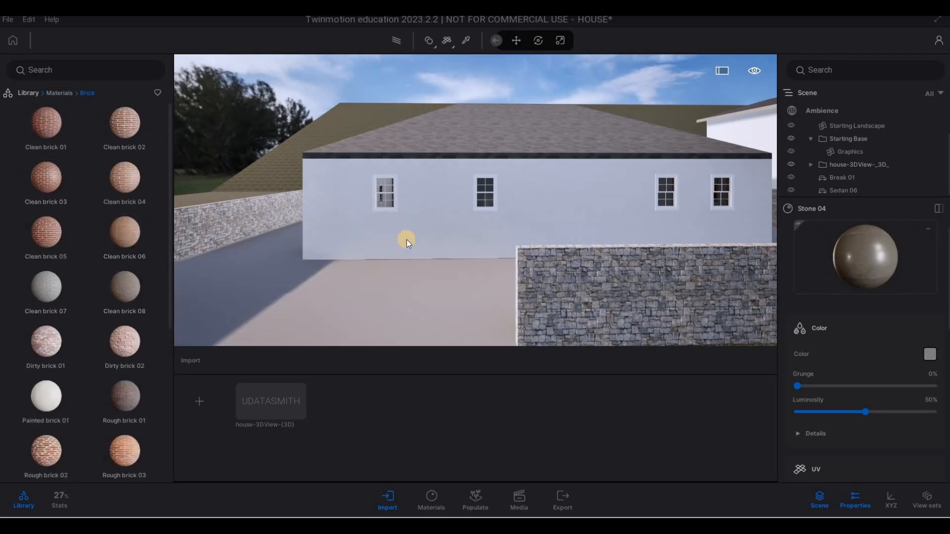
{"action": "scroll", "coordinate": [861, 445], "scroll_direction": "down", "scroll_amount": 2}
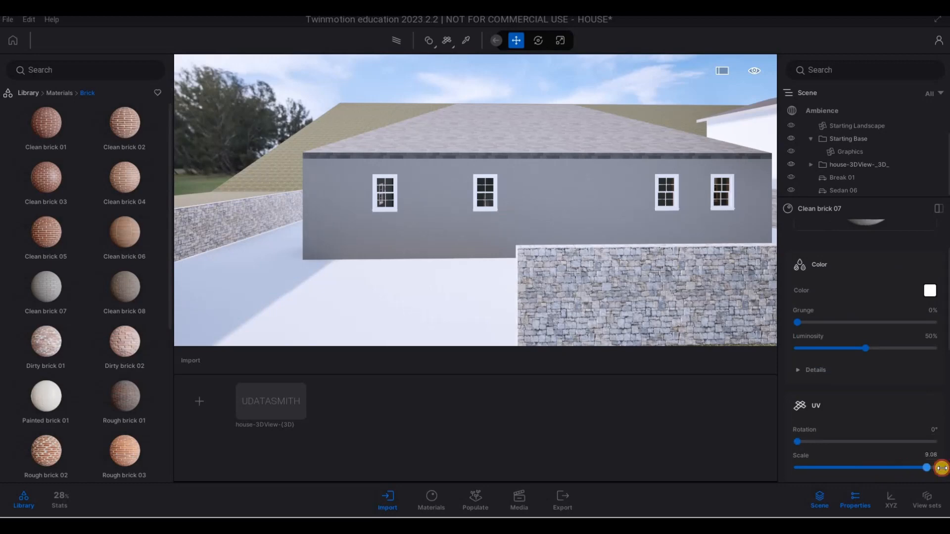
Step: Try the Soft concrete 01 material on the red-roofed neighbour's house walls with a UV scale of 4.42
{"action": "key", "text": "d"}
{"action": "key", "text": "d"}
{"action": "key", "text": "d"}
{"action": "key", "text": "d"}
{"action": "key", "text": "d"}
{"action": "key", "text": "d"}
{"action": "key", "text": "d"}
{"action": "key", "text": "d"}
{"action": "key", "text": "d"}
{"action": "key", "text": "d"}
{"action": "key", "text": "d"}
{"action": "key", "text": "d"}
{"action": "key", "text": "d"}
{"action": "key", "text": "d"}
{"action": "key", "text": "d"}
{"action": "key", "text": "d"}
{"action": "key", "text": "d"}
{"action": "key", "text": "d"}
{"action": "key", "text": "d"}
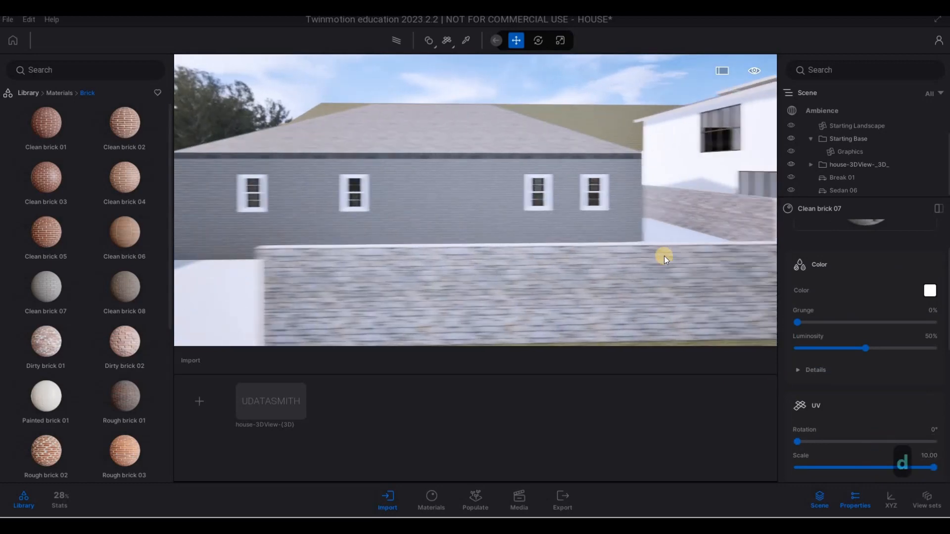
{"action": "key", "text": "w"}
{"action": "key", "text": "w"}
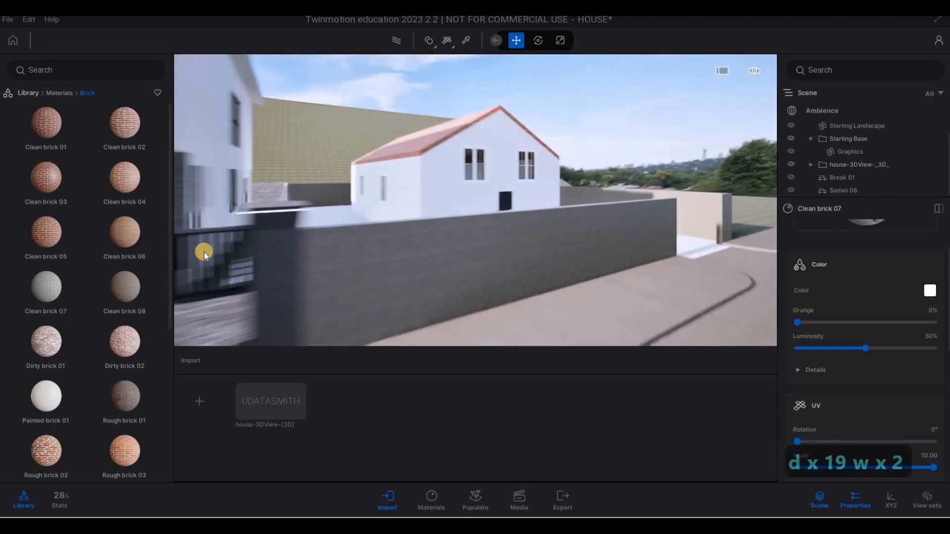
{"action": "key", "text": "a"}
{"action": "key", "text": "q"}
{"action": "left_click", "coordinate": [61, 93]}
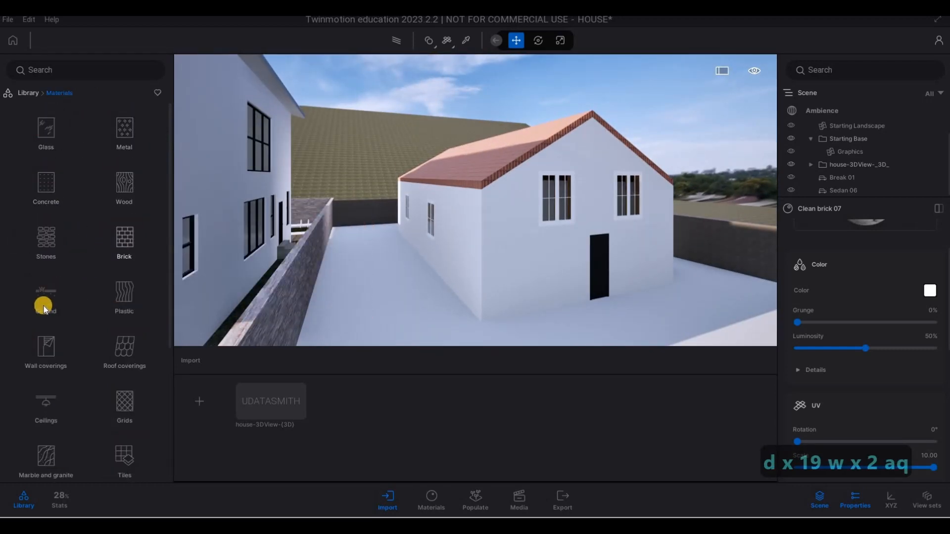
{"action": "left_click", "coordinate": [58, 187]}
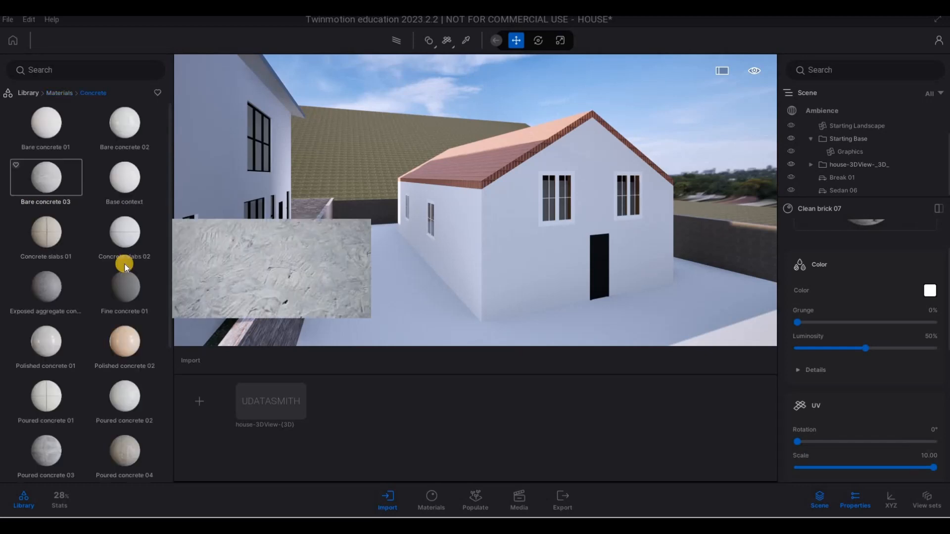
{"action": "scroll", "coordinate": [103, 328], "scroll_direction": "down", "scroll_amount": 2}
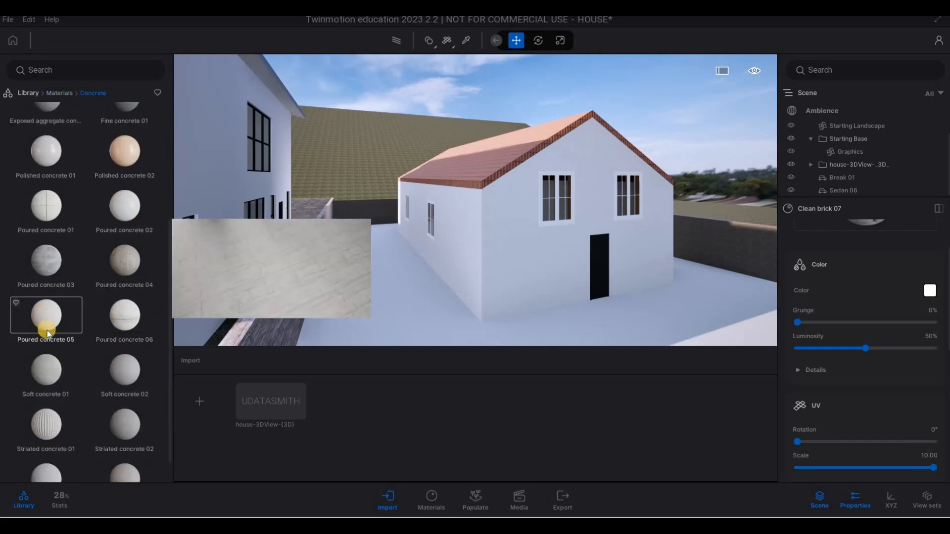
{"action": "scroll", "coordinate": [46, 330], "scroll_direction": "down", "scroll_amount": 2}
{"action": "left_click_drag", "start_coordinate": [47, 338], "coordinate": [386, 281]}
{"action": "left_click_drag", "start_coordinate": [503, 262], "coordinate": [490, 271]}
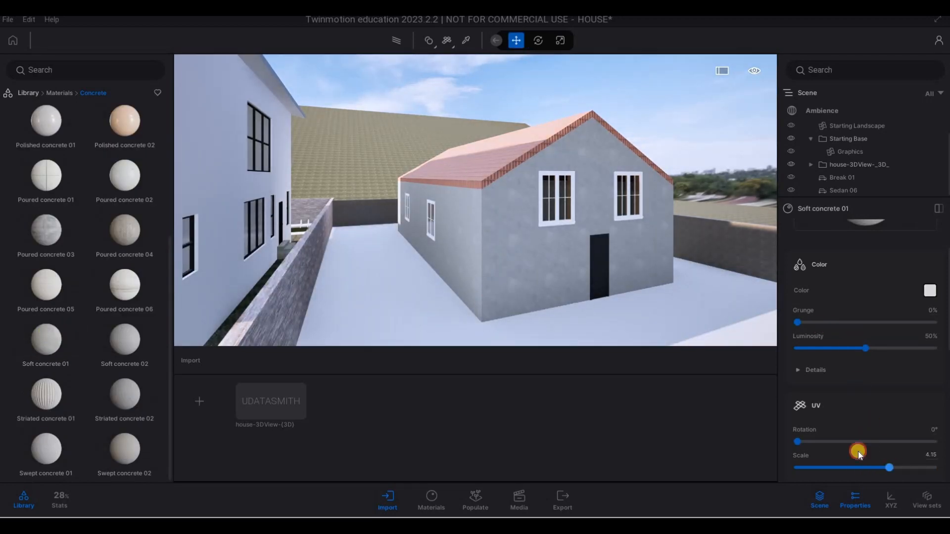
Step: Replace the red-roofed neighbour's wall material with Soft concrete 02 and set its UV scale to 5.47
{"action": "key", "text": "s"}
{"action": "key", "text": "a"}
{"action": "key", "text": "w"}
{"action": "key", "text": "q"}
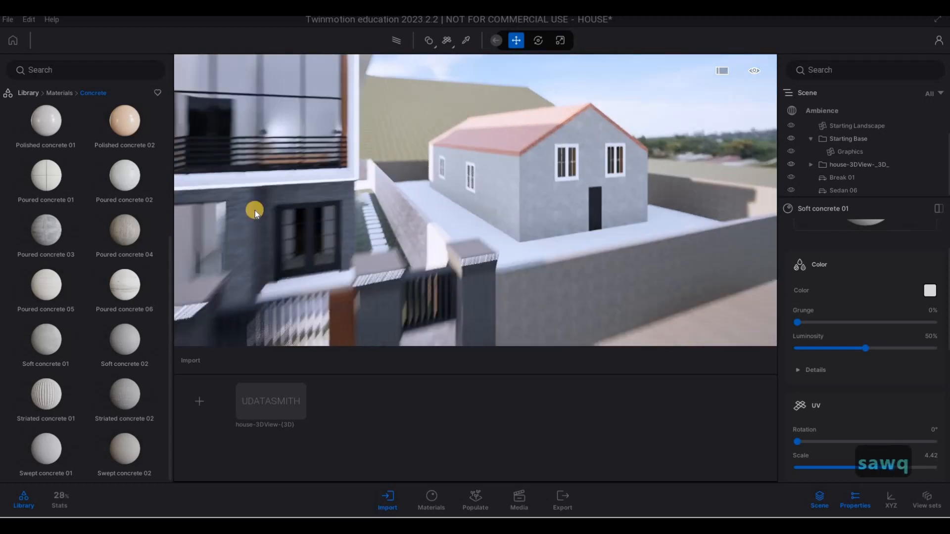
{"action": "key", "text": "d"}
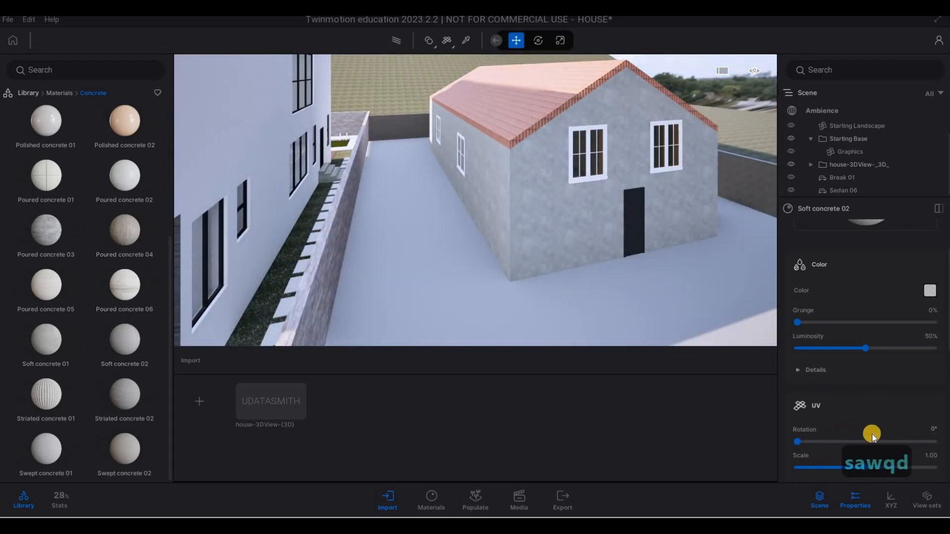
{"action": "scroll", "coordinate": [872, 430], "scroll_direction": "down", "scroll_amount": 1}
{"action": "left_click_drag", "start_coordinate": [871, 418], "coordinate": [893, 419]}
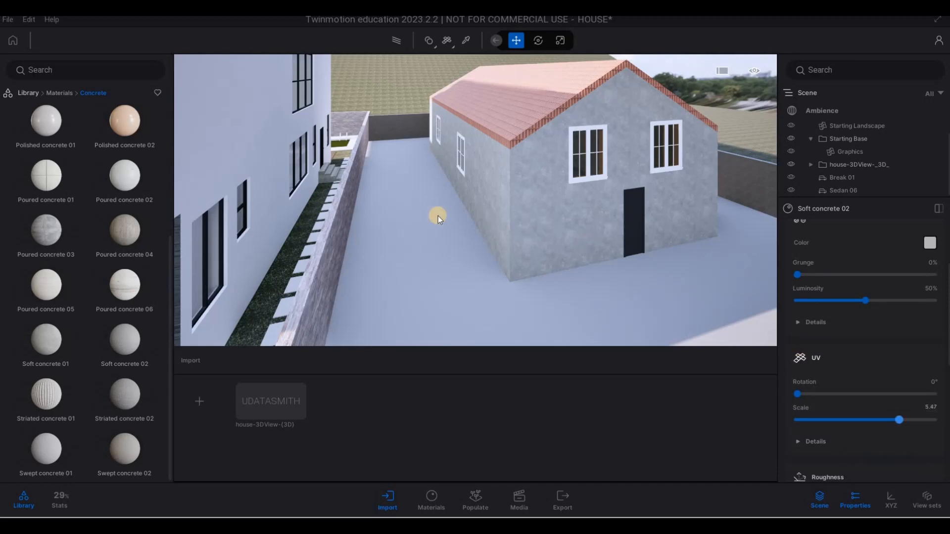
Step: Apply the Old cobblestone ground material to the grey-roofed neighbour's yard and set its UV scale to 5.73
{"action": "key", "text": "s"}
{"action": "key", "text": "a"}
{"action": "key", "text": "w"}
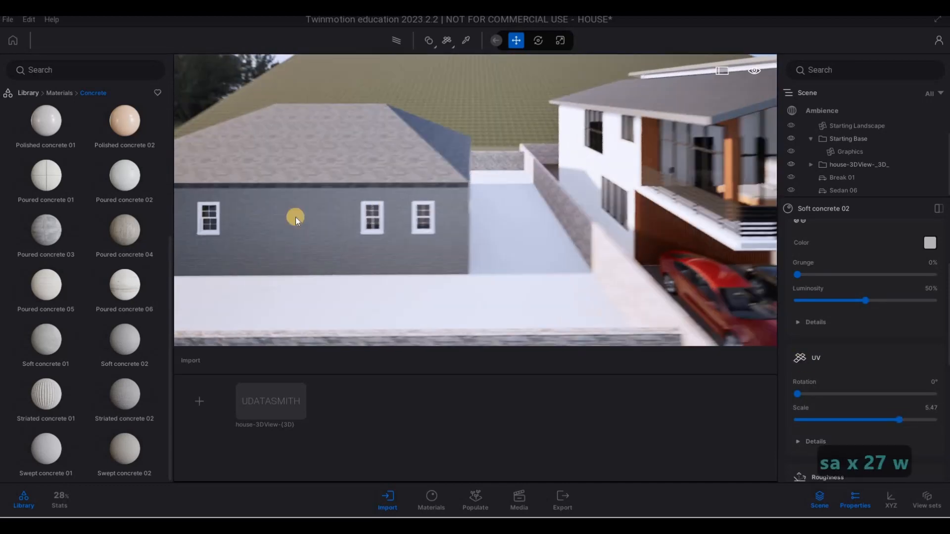
{"action": "key", "text": "e"}
{"action": "key", "text": "a"}
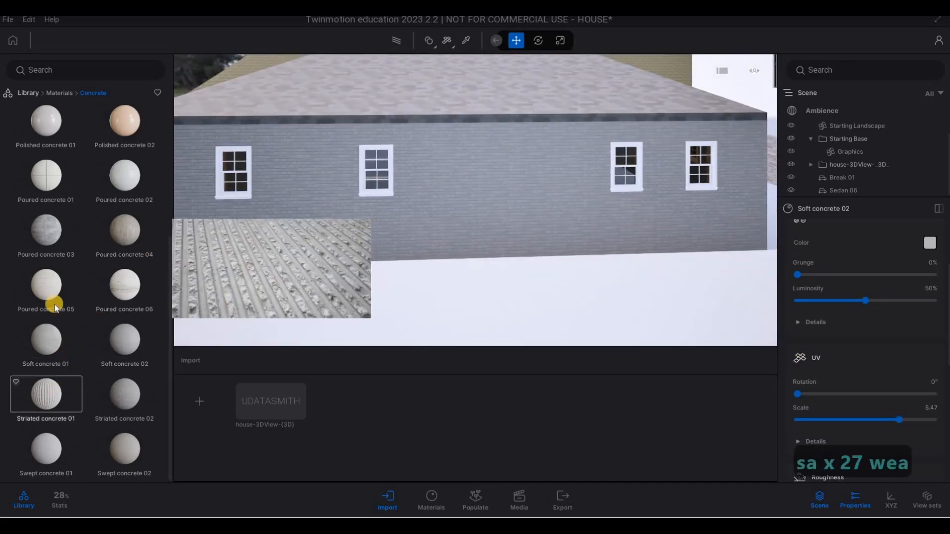
{"action": "right_click", "coordinate": [55, 238]}
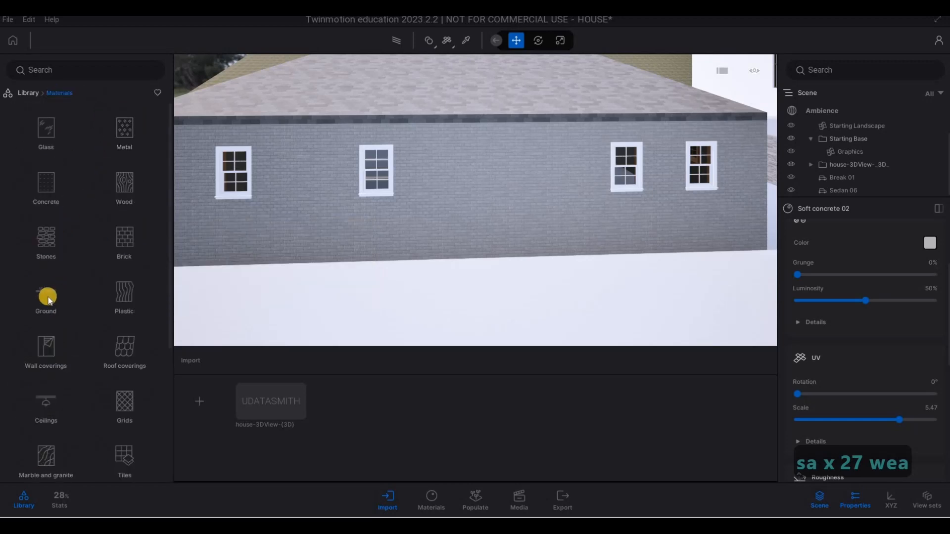
{"action": "left_click", "coordinate": [42, 149]}
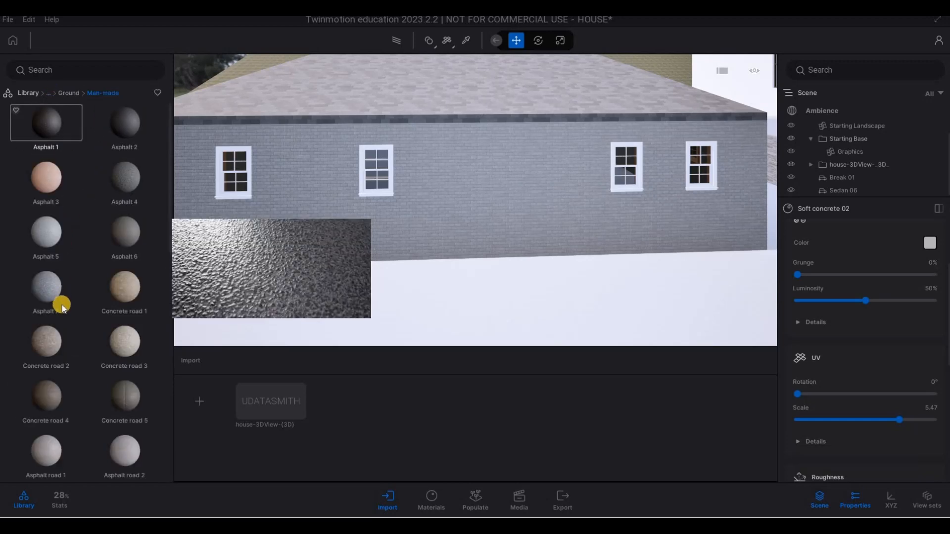
{"action": "scroll", "coordinate": [61, 305], "scroll_direction": "down", "scroll_amount": 5}
{"action": "left_click_drag", "start_coordinate": [349, 322], "coordinate": [349, 323]}
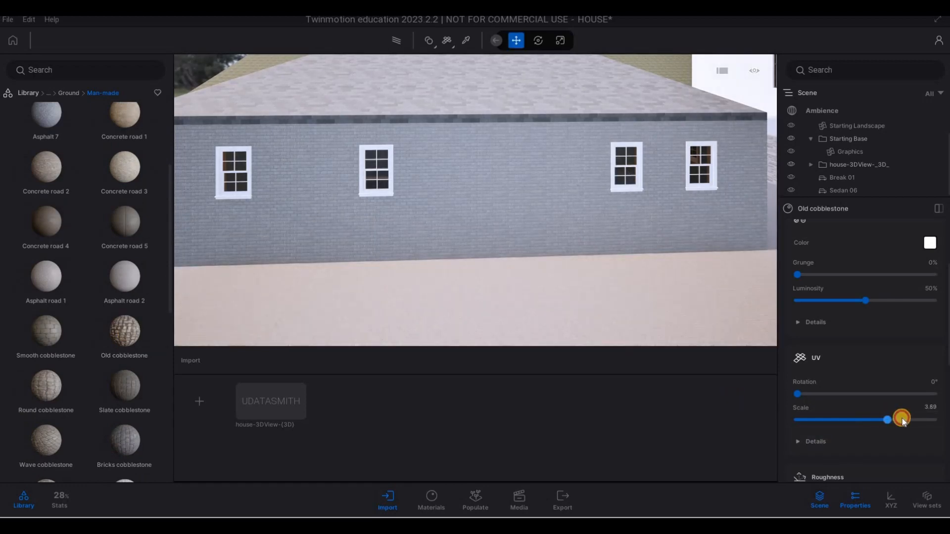
{"action": "key", "text": "s"}
{"action": "key", "text": "d"}
{"action": "right_click_drag", "start_coordinate": [511, 216], "coordinate": [674, 267]}
{"action": "key", "text": "Escape"}
Step: Place the Pickup 01 car from the vehicle library in the front yard of the grey-roofed neighbour's house
{"action": "key", "text": "a"}
{"action": "key", "text": "a"}
{"action": "key", "text": "a"}
{"action": "key", "text": "a"}
{"action": "key", "text": "a"}
{"action": "key", "text": "a"}
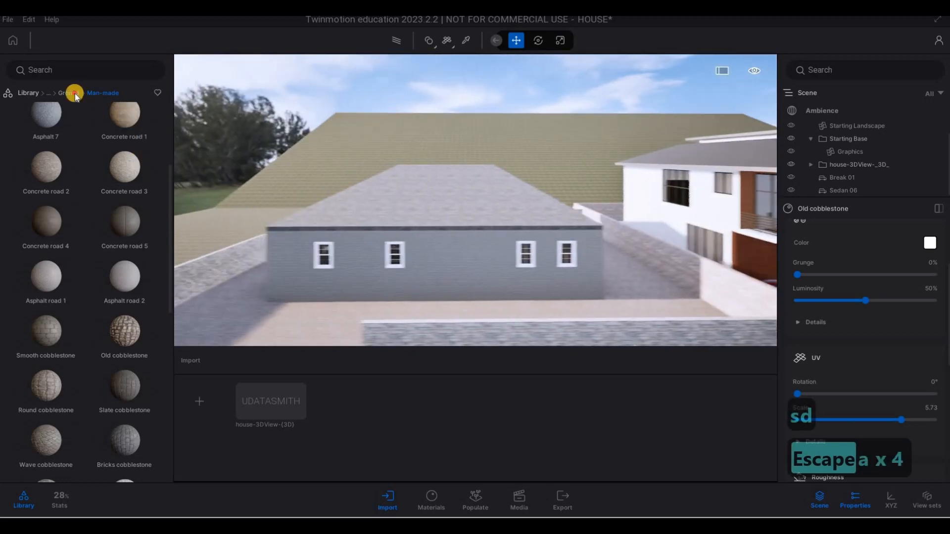
{"action": "left_click", "coordinate": [68, 92]}
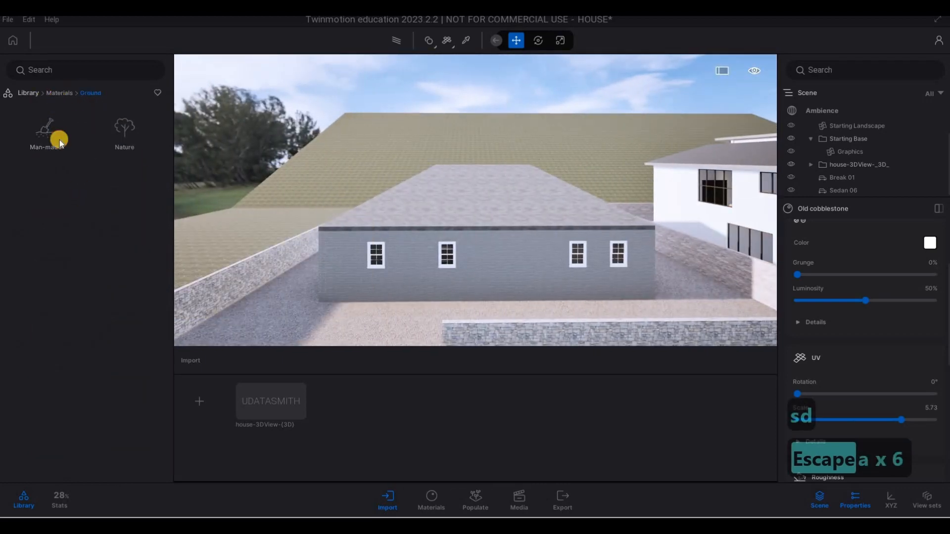
{"action": "left_click", "coordinate": [60, 93]}
{"action": "scroll", "coordinate": [69, 357], "scroll_direction": "down", "scroll_amount": 4}
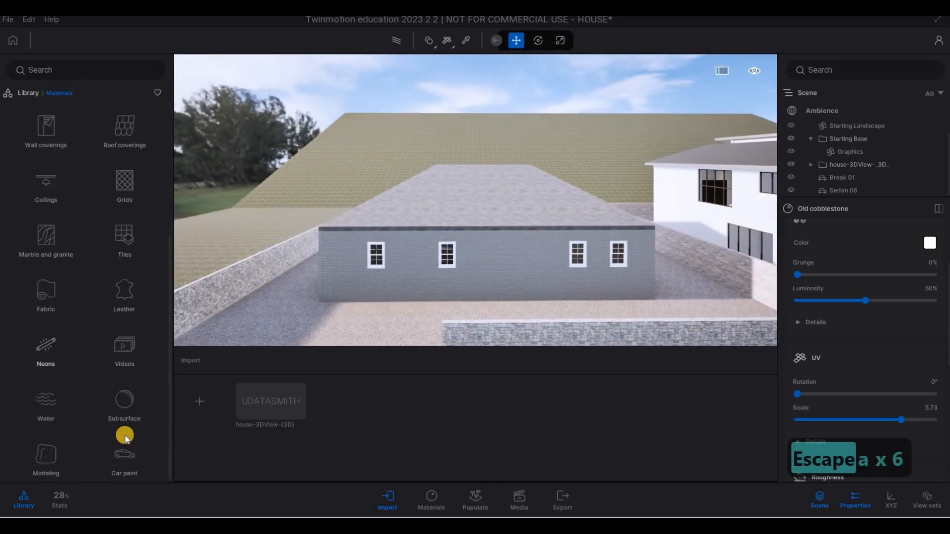
{"action": "left_click", "coordinate": [30, 97]}
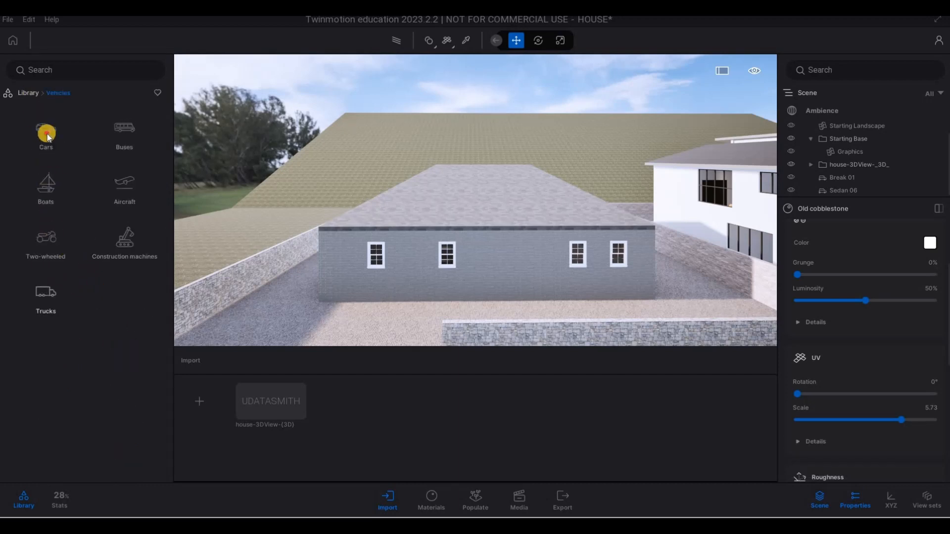
{"action": "left_click", "coordinate": [50, 137]}
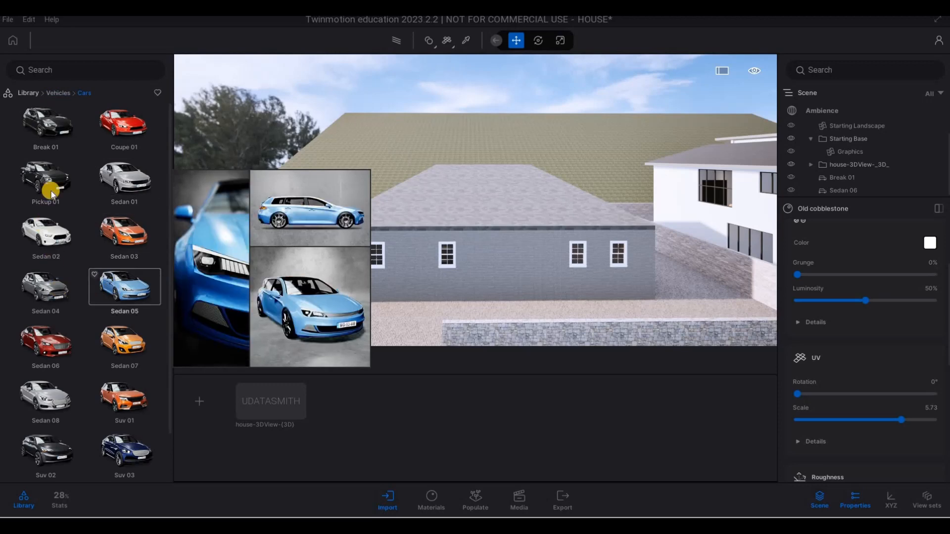
{"action": "left_click_drag", "start_coordinate": [224, 294], "coordinate": [284, 328]}
Step: Place the Suv 02 car beside the pickup in the yard, set its colour to Dark blue and deselect it
{"action": "key", "text": "s"}
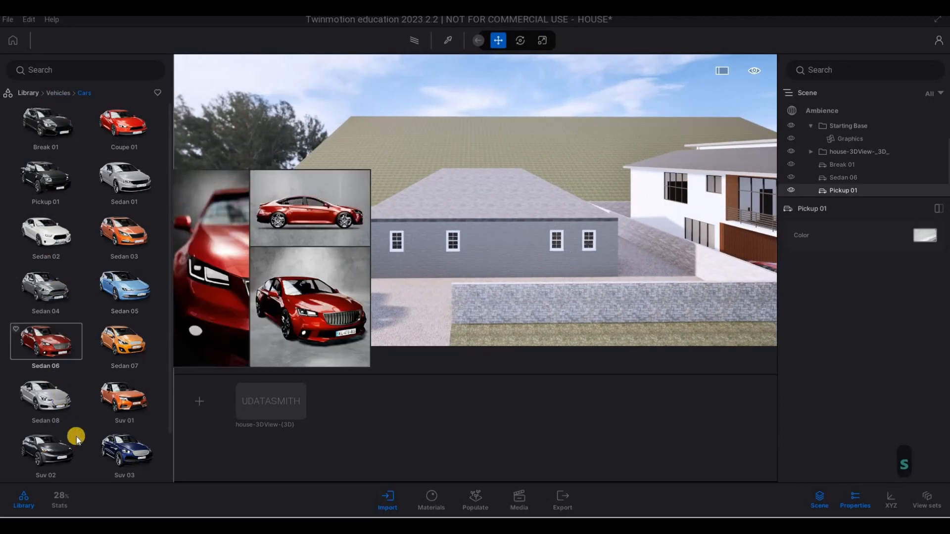
{"action": "left_click_drag", "start_coordinate": [58, 449], "coordinate": [393, 340]}
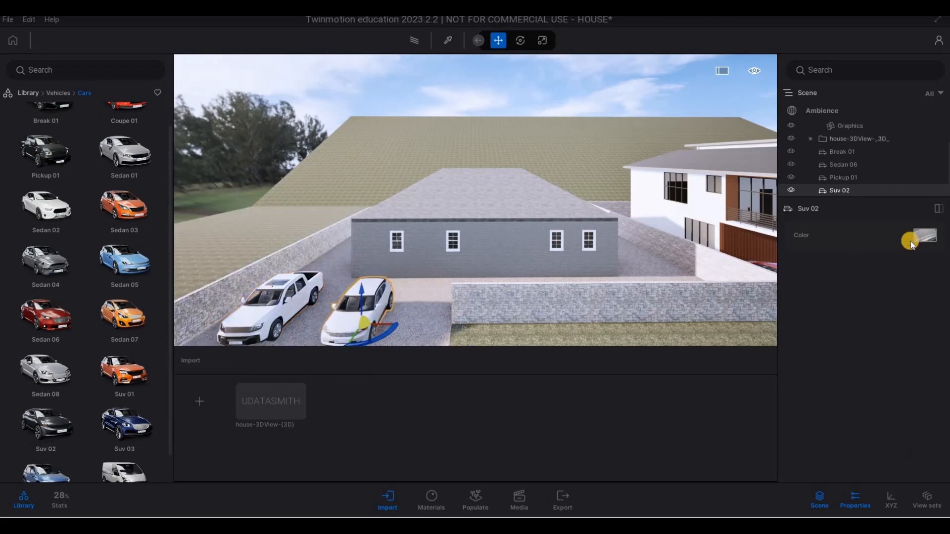
{"action": "left_click", "coordinate": [870, 380]}
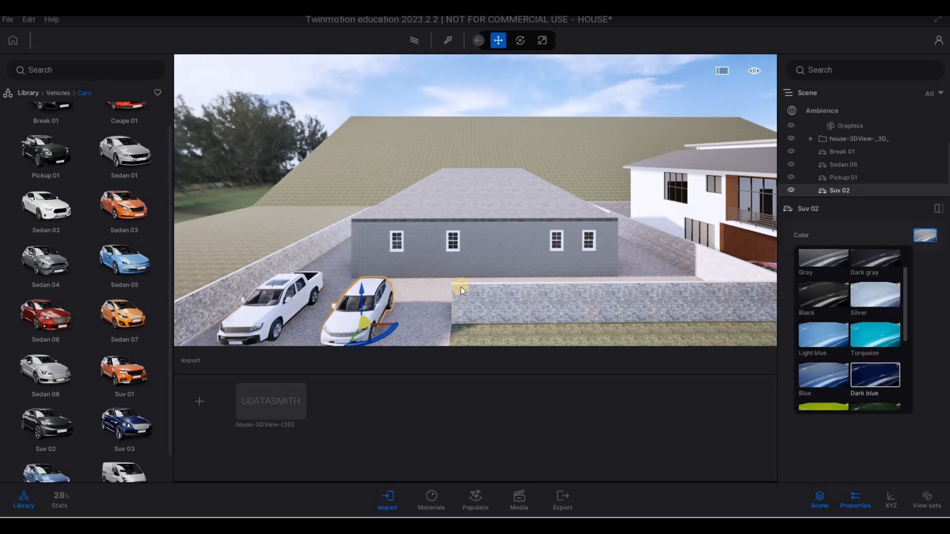
{"action": "left_click", "coordinate": [521, 283]}
{"action": "key", "text": "Escape"}
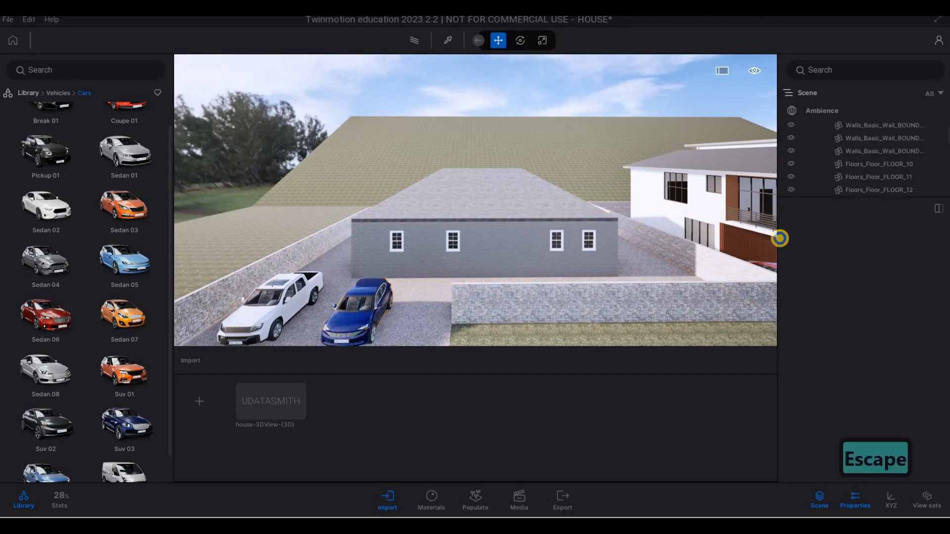
Step: Place the Van 01 vehicle at the driveway entrance in the red-roofed neighbour's fence
{"action": "key", "text": "d"}
{"action": "key", "text": "w"}
{"action": "right_click_drag", "start_coordinate": [569, 235], "coordinate": [589, 281]}
{"action": "key", "text": "x"}
{"action": "key", "text": "8"}
{"action": "key", "text": "q"}
{"action": "key", "text": "e"}
{"action": "key", "text": "w"}
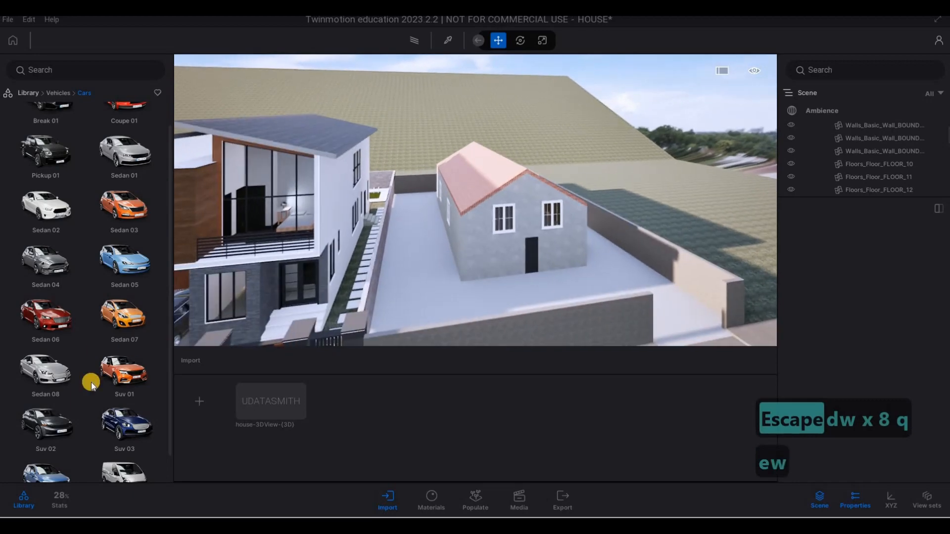
{"action": "mouse_move", "coordinate": [124, 446]}
{"action": "left_click_drag", "start_coordinate": [429, 368], "coordinate": [637, 291]}
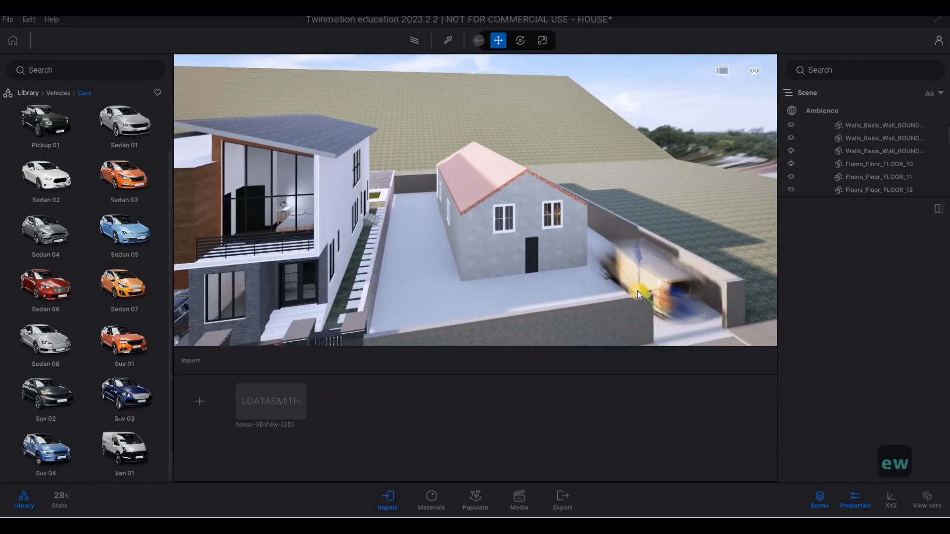
Step: Examine the main house front together with both neighbouring houses from the street
{"action": "key", "text": "a"}
{"action": "key", "text": "w"}
{"action": "key", "text": "e"}
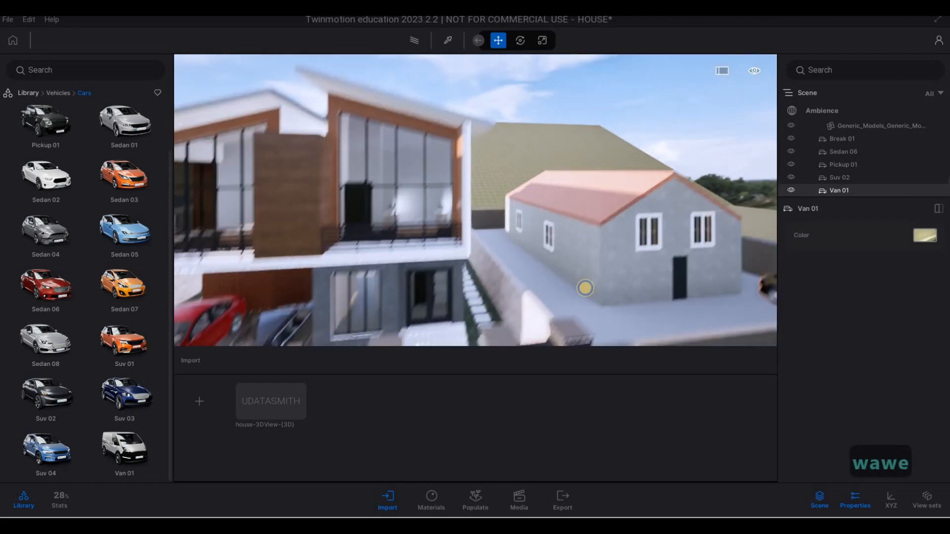
{"action": "key", "text": "s"}
{"action": "key", "text": "e"}
{"action": "key", "text": "a"}
{"action": "key", "text": "d"}
{"action": "key", "text": "q"}
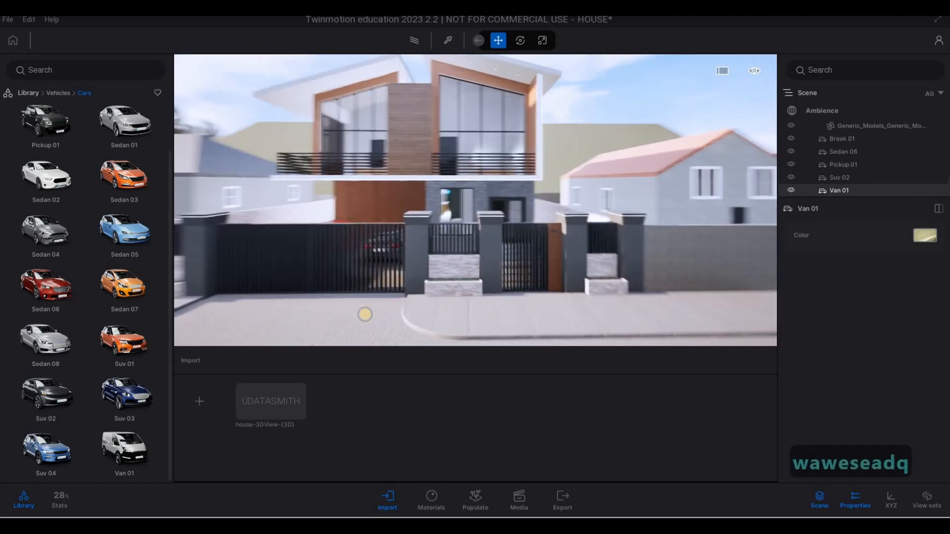
Step: Deselect the van and inspect the main house's gate, parked cars and surroundings from several angles and distances
{"action": "key", "text": "a"}
{"action": "key", "text": "a"}
{"action": "key", "text": "a"}
{"action": "key", "text": "a"}
{"action": "key", "text": "a"}
{"action": "key", "text": "a"}
{"action": "key", "text": "a"}
{"action": "key", "text": "a"}
{"action": "key", "text": "a"}
{"action": "key", "text": "a"}
{"action": "key", "text": "a"}
{"action": "key", "text": "a"}
{"action": "key", "text": "a"}
{"action": "key", "text": "a"}
{"action": "key", "text": "a"}
{"action": "key", "text": "a"}
{"action": "key", "text": "a"}
{"action": "key", "text": "a"}
{"action": "key", "text": "a"}
{"action": "key", "text": "a"}
{"action": "key", "text": "d"}
{"action": "key", "text": "w"}
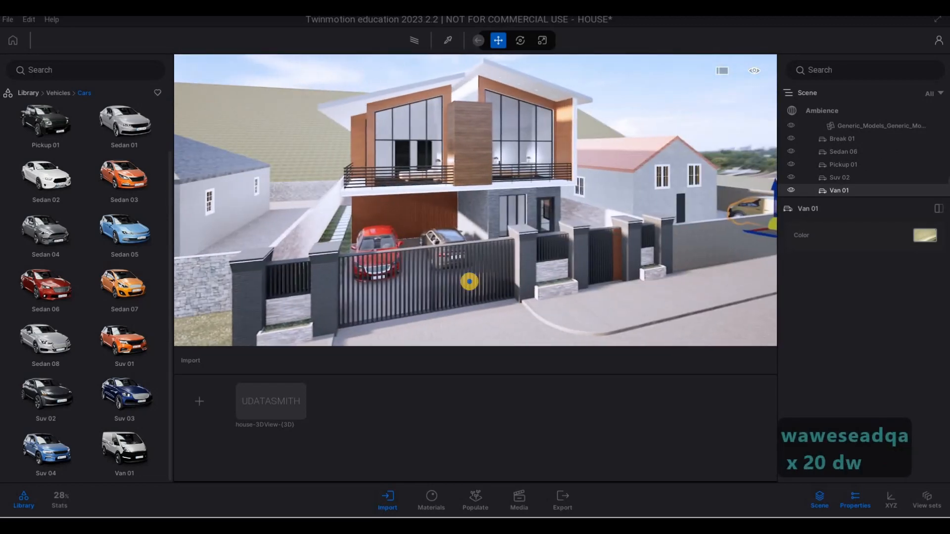
{"action": "key", "text": "d"}
{"action": "key", "text": "d"}
{"action": "key", "text": "Escape"}
{"action": "key", "text": "Escape"}
{"action": "key", "text": "a"}
{"action": "key", "text": "e"}
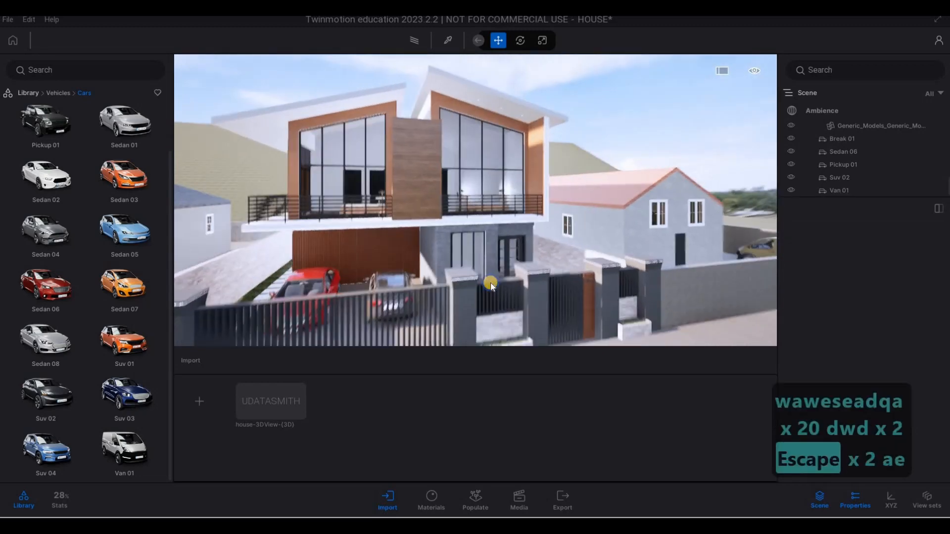
{"action": "key", "text": "a"}
{"action": "key", "text": "s"}
{"action": "key", "text": "s"}
{"action": "key", "text": "d"}
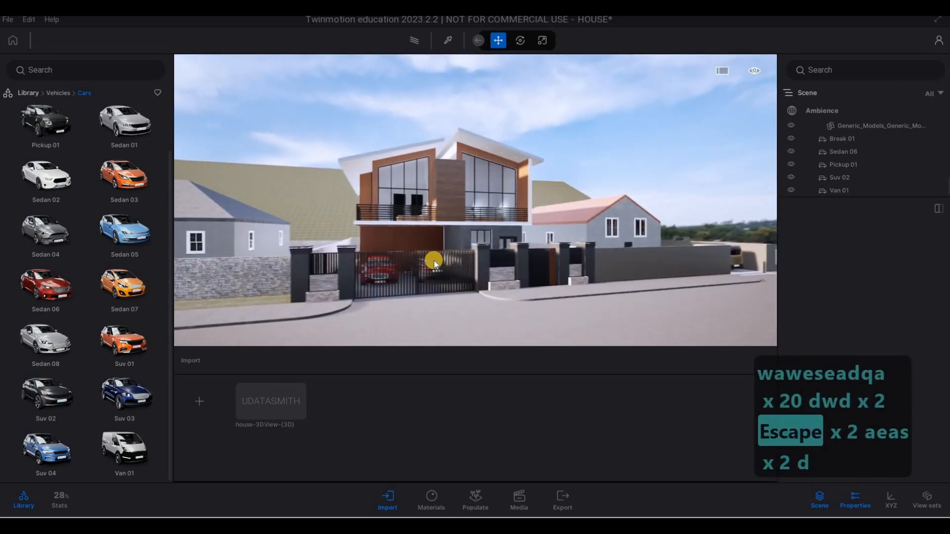
{"action": "key", "text": "a"}
Step: Select the large sloping floor surface rising behind the main house (Floors_Floor_FLOOR_12) and hide it
{"action": "left_click", "coordinate": [350, 191]}
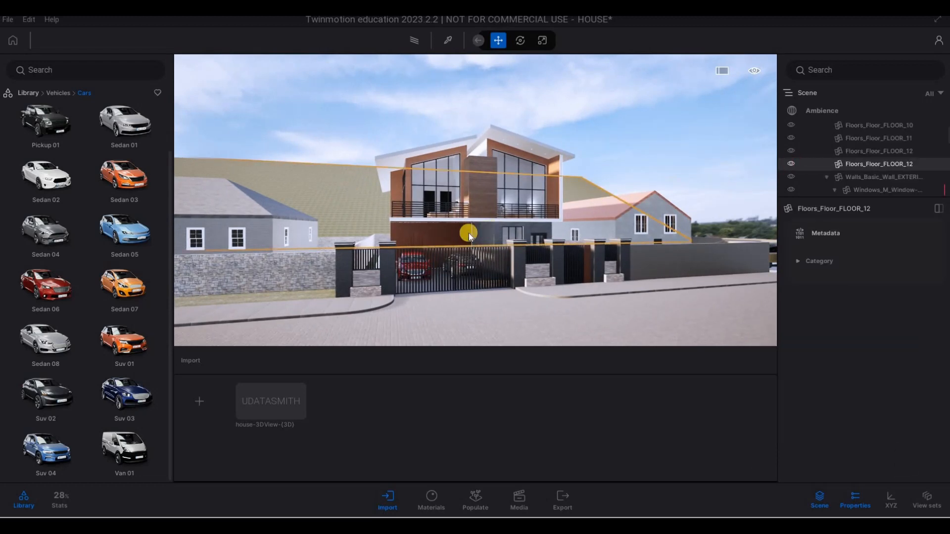
{"action": "key", "text": "q"}
{"action": "right_click_drag", "start_coordinate": [528, 279], "coordinate": [424, 335]}
{"action": "key", "text": "a"}
{"action": "key", "text": "a"}
{"action": "key", "text": "a"}
{"action": "key", "text": "a"}
{"action": "key", "text": "a"}
{"action": "key", "text": "a"}
{"action": "key", "text": "a"}
{"action": "key", "text": "a"}
{"action": "key", "text": "a"}
{"action": "key", "text": "w"}
{"action": "key", "text": "q"}
{"action": "key", "text": "q"}
{"action": "key", "text": "q"}
{"action": "key", "text": "q"}
{"action": "key", "text": "q"}
{"action": "key", "text": "q"}
{"action": "key", "text": "q"}
{"action": "key", "text": "q"}
{"action": "key", "text": "q"}
{"action": "key", "text": "s"}
{"action": "key", "text": "d"}
{"action": "key", "text": "d"}
{"action": "key", "text": "e"}
{"action": "key", "text": "d"}
{"action": "key", "text": "d"}
{"action": "key", "text": "d"}
{"action": "key", "text": "d"}
{"action": "key", "text": "d"}
{"action": "key", "text": "d"}
{"action": "key", "text": "d"}
{"action": "key", "text": "d"}
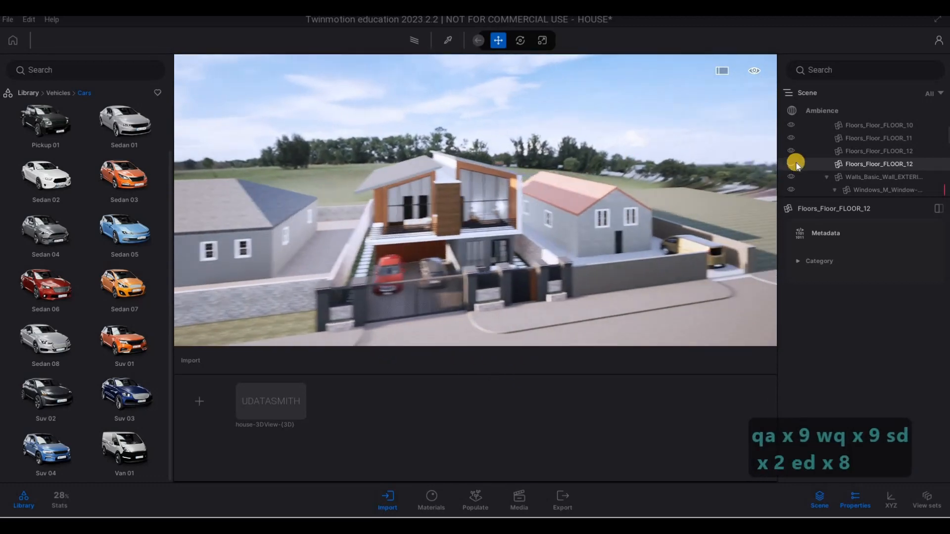
{"action": "left_click", "coordinate": [795, 164]}
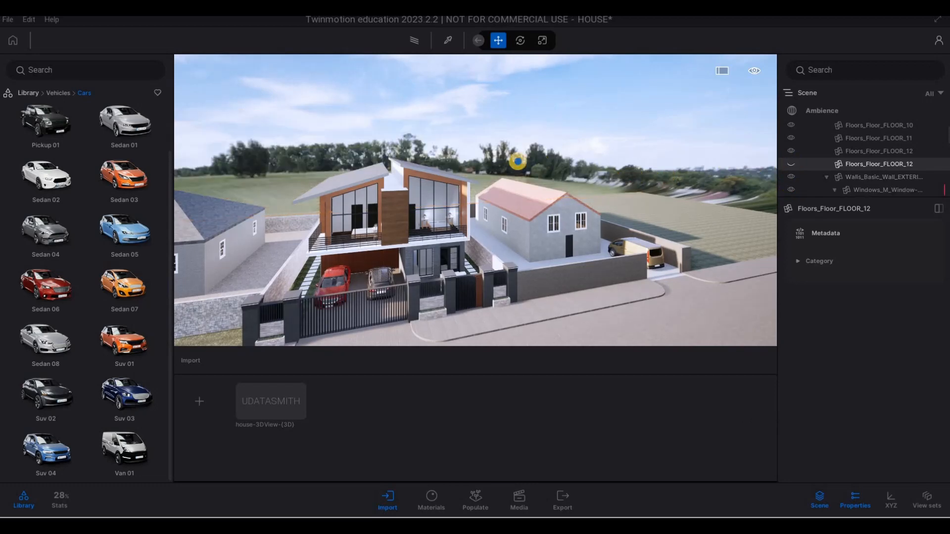
Step: Place the Suv 04 car from the vehicle library on the street in front of the red-roofed neighbour's fence
{"action": "key", "text": "e"}
{"action": "key", "text": "e"}
{"action": "right_click_drag", "start_coordinate": [515, 160], "coordinate": [604, 134]}
{"action": "key", "text": "a"}
{"action": "key", "text": "e"}
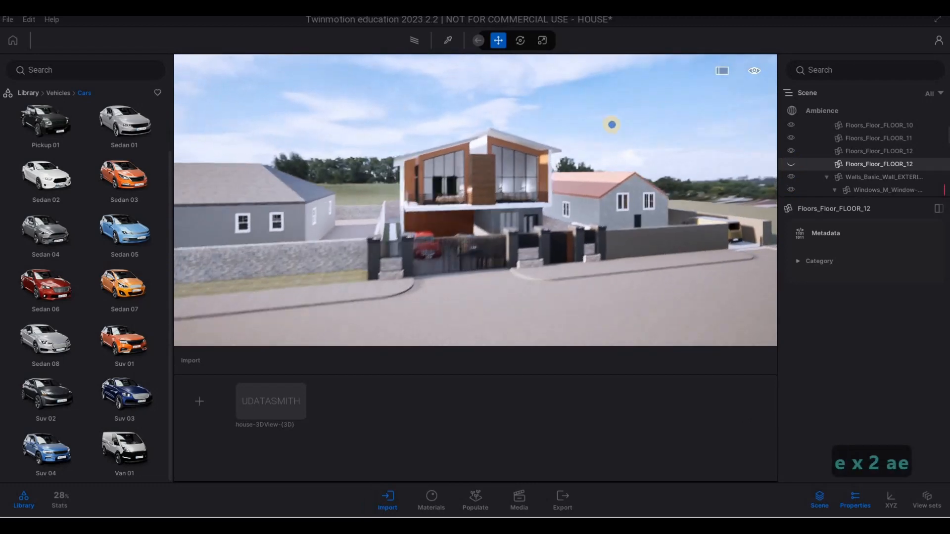
{"action": "key", "text": "a"}
{"action": "key", "text": "e"}
{"action": "key", "text": "d"}
{"action": "key", "text": "w"}
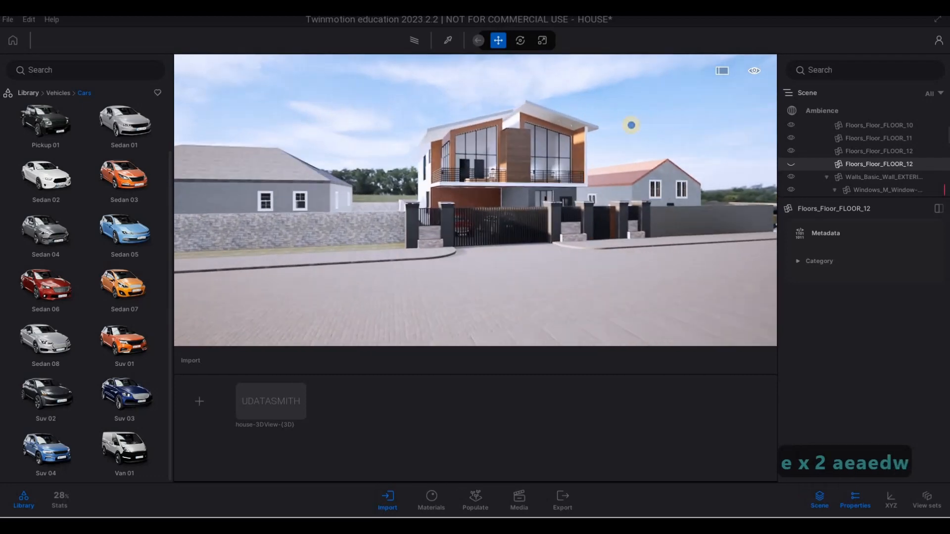
{"action": "key", "text": "w"}
{"action": "key", "text": "d"}
{"action": "key", "text": "w"}
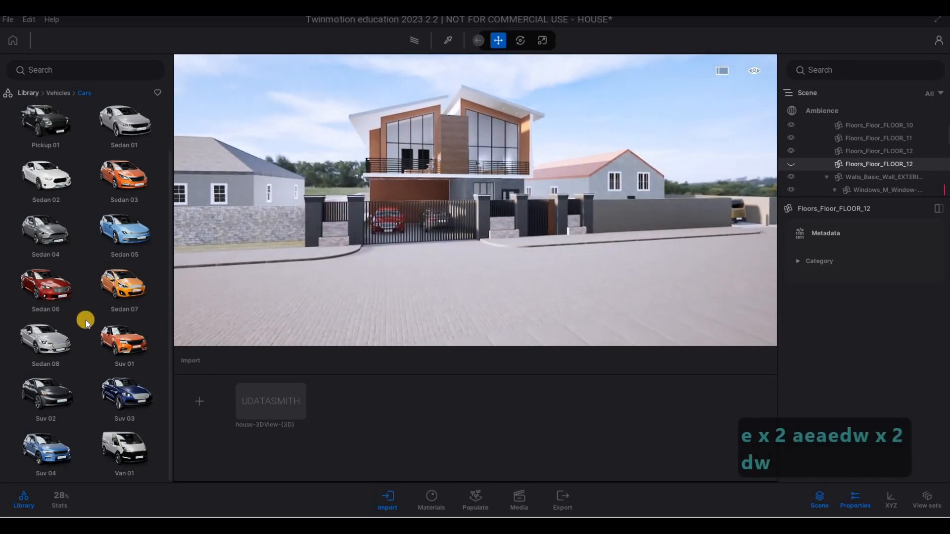
{"action": "left_click_drag", "start_coordinate": [46, 448], "coordinate": [703, 266]}
{"action": "key", "text": "s"}
{"action": "key", "text": "d"}
{"action": "key", "text": "w"}
{"action": "left_click", "coordinate": [683, 268]}
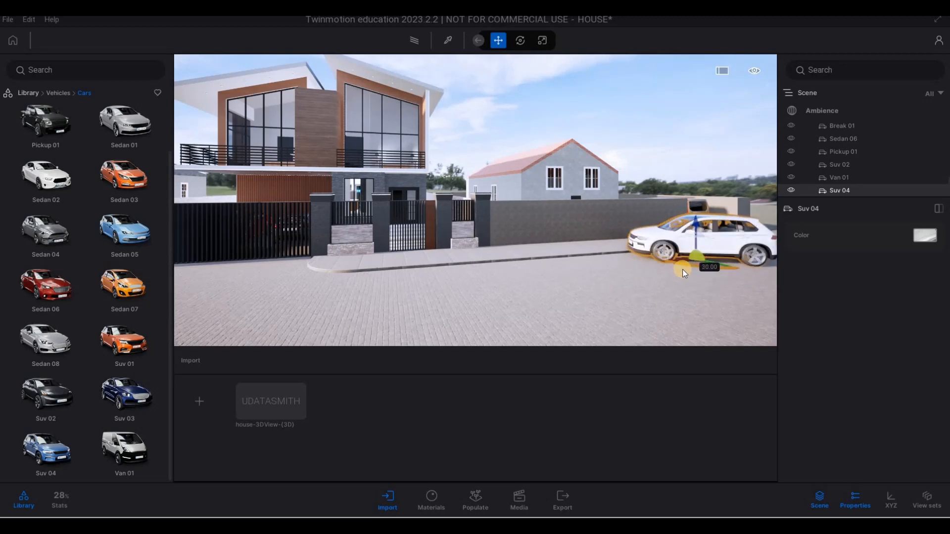
Step: Undo the last adjustment of the Suv 04 and reposition it along the kerb beside the neighbour's fence
{"action": "key", "text": "ctrl+z"}
{"action": "left_click_drag", "start_coordinate": [698, 262], "coordinate": [676, 259]}
{"action": "key", "text": "a"}
{"action": "key", "text": "a"}
{"action": "key", "text": "a"}
{"action": "key", "text": "a"}
{"action": "key", "text": "a"}
{"action": "key", "text": "a"}
{"action": "key", "text": "a"}
{"action": "key", "text": "a"}
{"action": "right_click_drag", "start_coordinate": [548, 272], "coordinate": [693, 250]}
{"action": "key", "text": "w"}
{"action": "key", "text": "a"}
{"action": "key", "text": "d"}
{"action": "left_click_drag", "start_coordinate": [692, 247], "coordinate": [693, 257]}
Step: Set the Suv 04's colour to Brown and deselect the car
{"action": "key", "text": "d"}
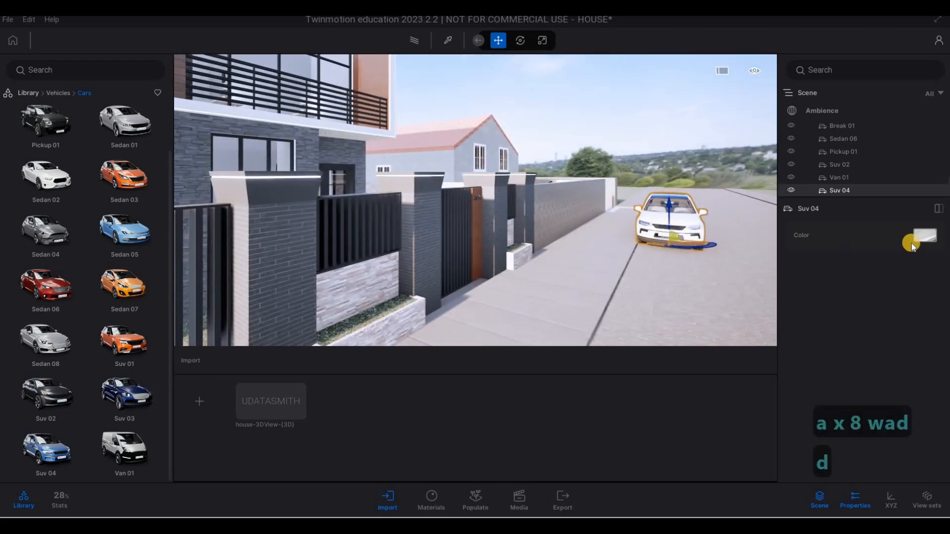
{"action": "scroll", "coordinate": [833, 339], "scroll_direction": "down", "scroll_amount": 1}
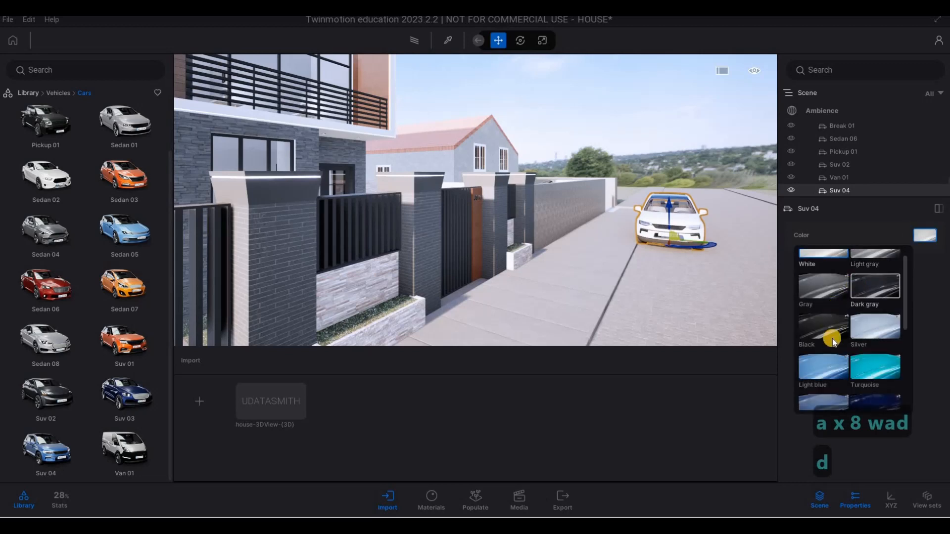
{"action": "scroll", "coordinate": [836, 359], "scroll_direction": "down", "scroll_amount": 7}
{"action": "scroll", "coordinate": [833, 364], "scroll_direction": "down", "scroll_amount": 5}
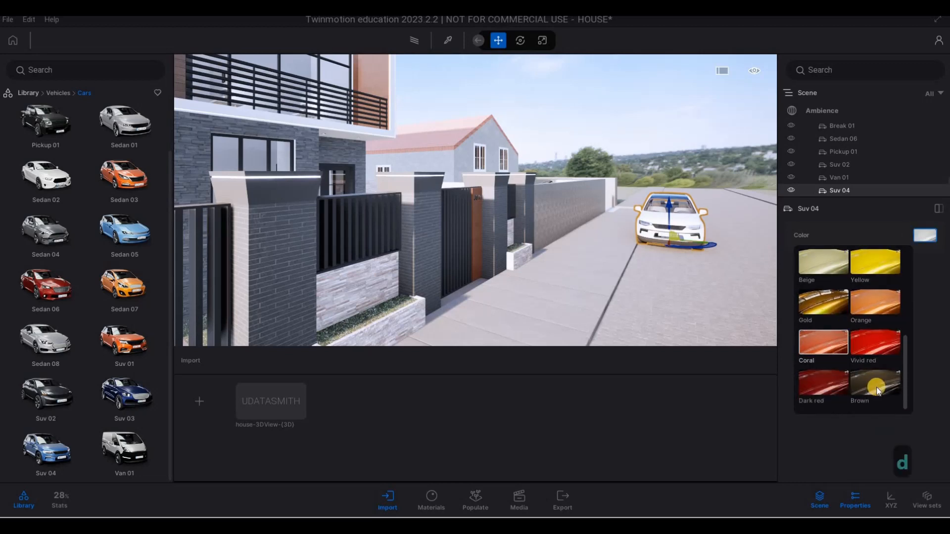
{"action": "key", "text": "d"}
{"action": "key", "text": "Escape"}
Step: Examine the street front with the parked SUV, the main house and both neighbouring houses
{"action": "right_click_drag", "start_coordinate": [682, 272], "coordinate": [363, 244]}
{"action": "key", "text": "d"}
{"action": "key", "text": "s"}
{"action": "key", "text": "a"}
{"action": "key", "text": "a"}
{"action": "key", "text": "a"}
{"action": "key", "text": "a"}
{"action": "key", "text": "a"}
{"action": "key", "text": "a"}
{"action": "key", "text": "a"}
{"action": "key", "text": "a"}
{"action": "key", "text": "a"}
{"action": "key", "text": "w"}
{"action": "key", "text": "w"}
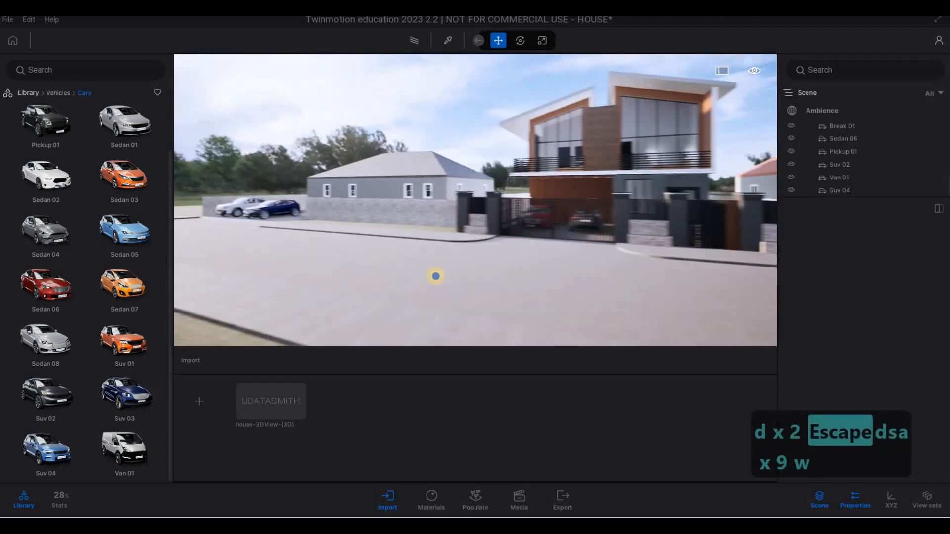
{"action": "key", "text": "d"}
{"action": "key", "text": "d"}
{"action": "key", "text": "a"}
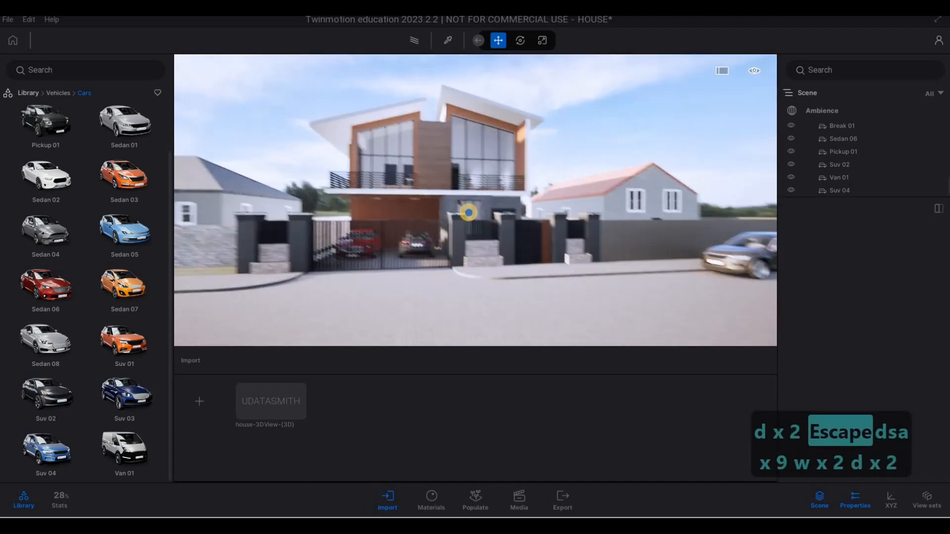
{"action": "key", "text": "s"}
{"action": "key", "text": "a"}
{"action": "key", "text": "d"}
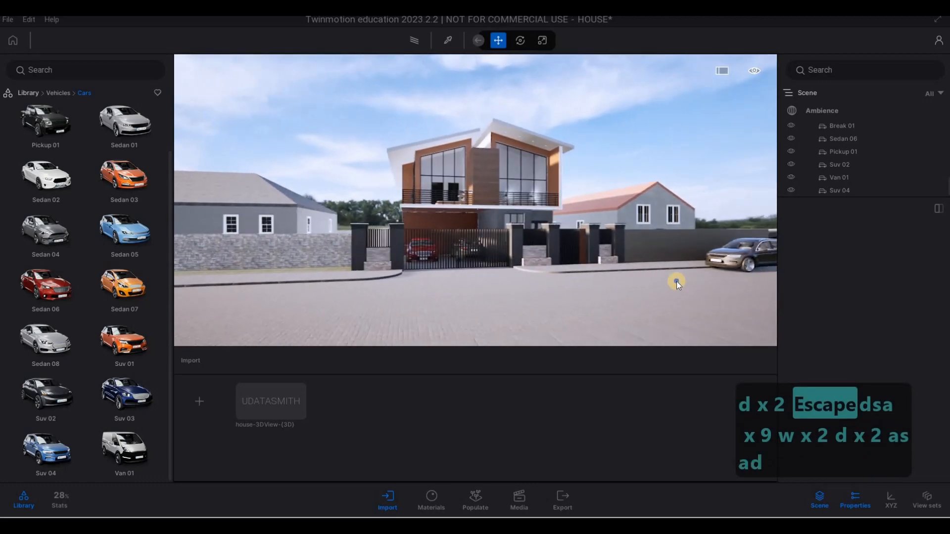
{"action": "key", "text": "w"}
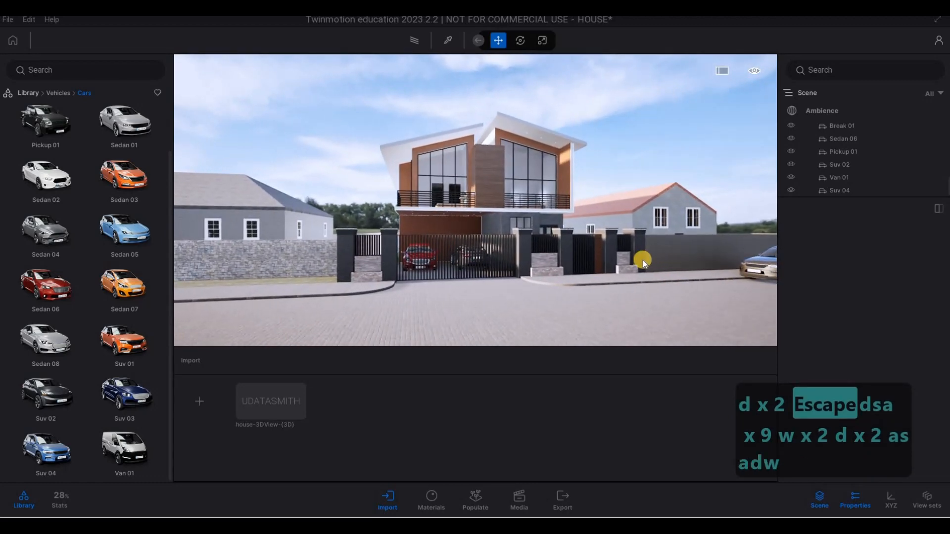
{"action": "left_click", "coordinate": [15, 43]}
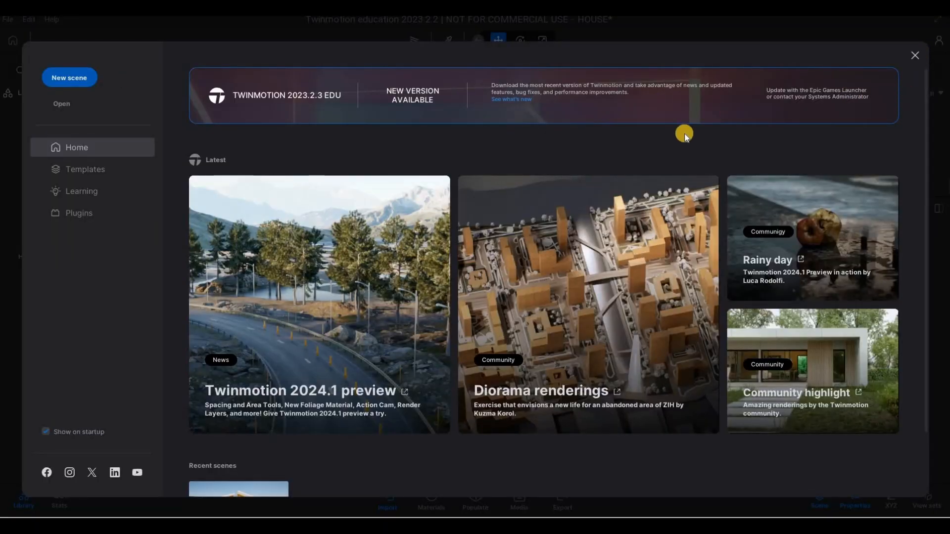
{"action": "key", "text": "Escape"}
Step: Darken the Roof covering 11 material on the red-roofed neighbour's house to the brownish red #9D604D
{"action": "key", "text": "a"}
{"action": "key", "text": "a"}
{"action": "key", "text": "w"}
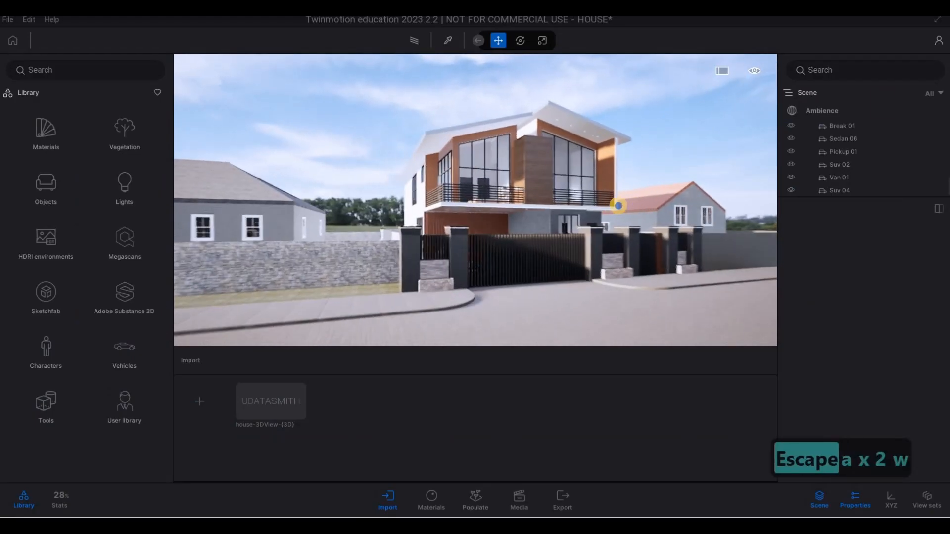
{"action": "key", "text": "d"}
{"action": "key", "text": "d"}
{"action": "key", "text": "w"}
{"action": "key", "text": "d"}
{"action": "key", "text": "q"}
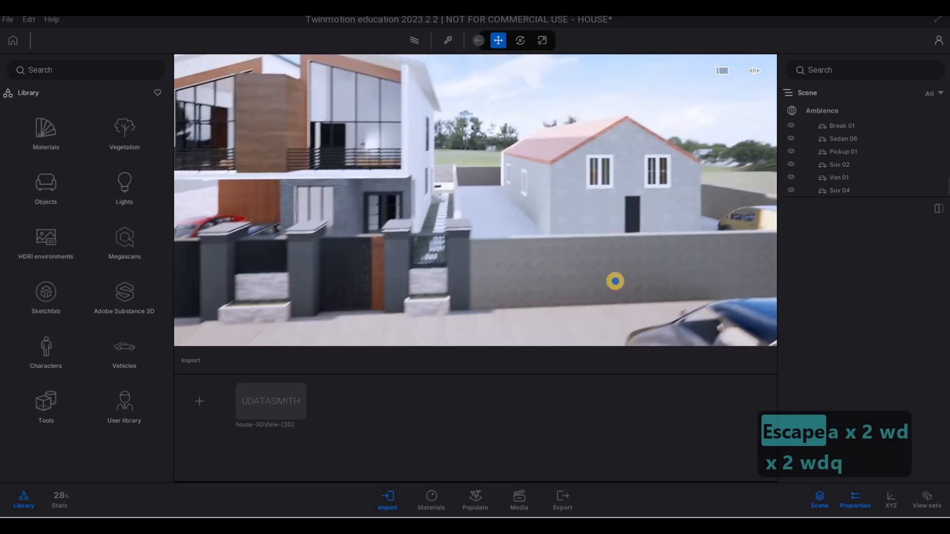
{"action": "key", "text": "a"}
{"action": "key", "text": "w"}
{"action": "key", "text": "q"}
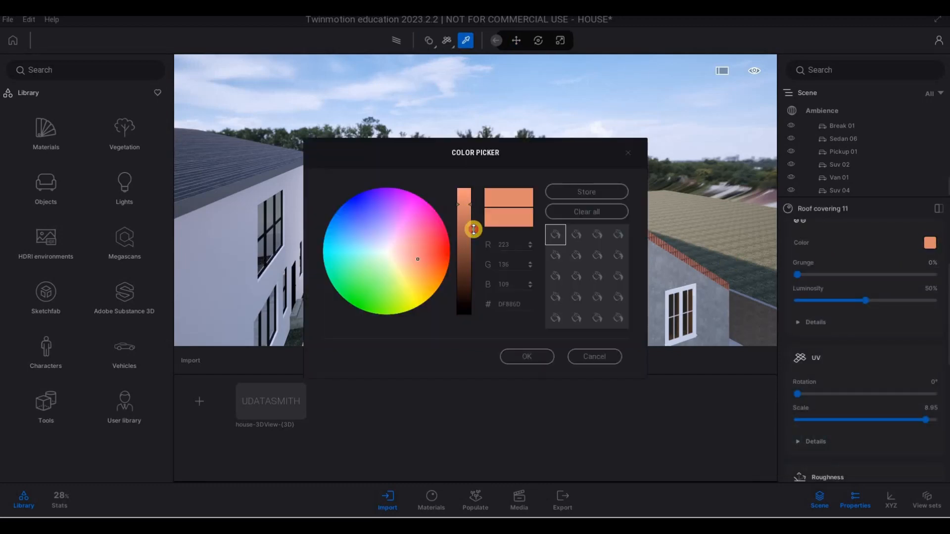
{"action": "left_click_drag", "start_coordinate": [470, 242], "coordinate": [467, 250]}
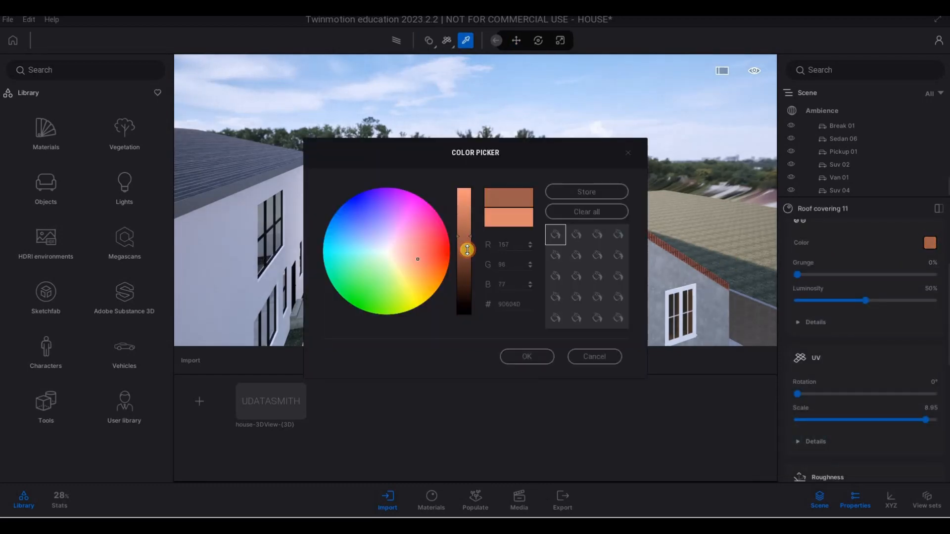
{"action": "left_click", "coordinate": [522, 358]}
{"action": "key", "text": "s"}
{"action": "key", "text": "a"}
{"action": "key", "text": "e"}
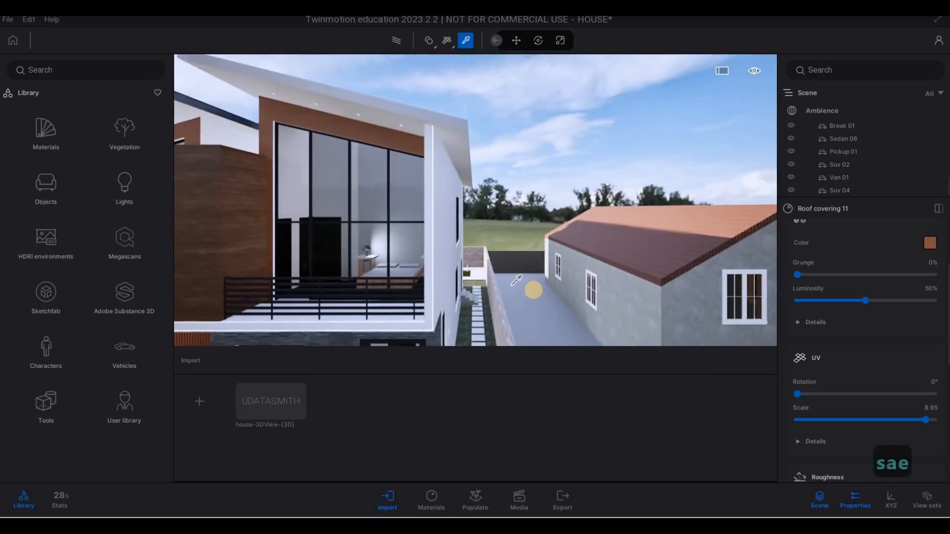
Step: Examine the main house and the grey-roofed neighbour's house with its stone fence from across the street
{"action": "key", "text": "s"}
{"action": "key", "text": "a"}
{"action": "key", "text": "a"}
{"action": "key", "text": "a"}
{"action": "key", "text": "a"}
{"action": "key", "text": "a"}
{"action": "key", "text": "a"}
{"action": "key", "text": "a"}
{"action": "key", "text": "a"}
{"action": "key", "text": "a"}
{"action": "key", "text": "a"}
{"action": "key", "text": "a"}
{"action": "key", "text": "a"}
{"action": "key", "text": "a"}
{"action": "key", "text": "a"}
{"action": "key", "text": "a"}
{"action": "key", "text": "a"}
{"action": "key", "text": "a"}
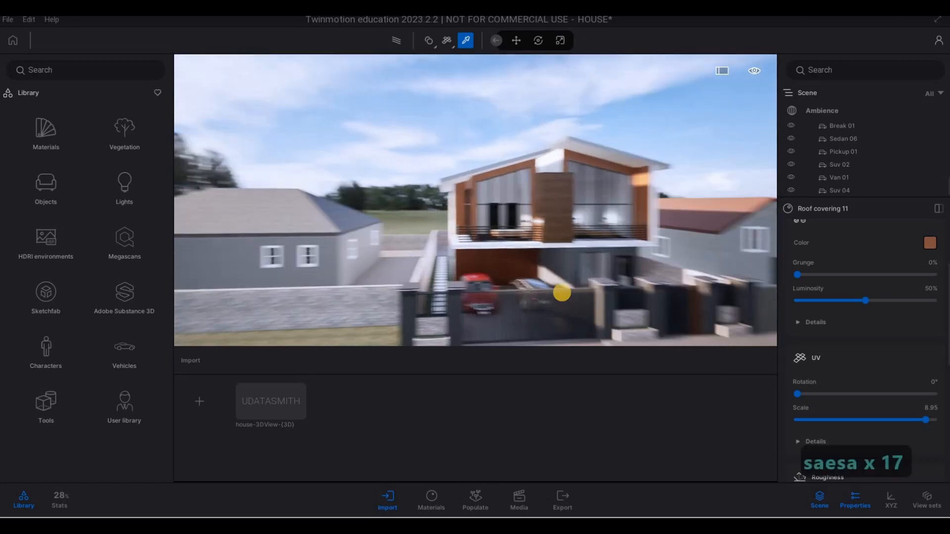
{"action": "key", "text": "w"}
{"action": "key", "text": "a"}
{"action": "key", "text": "s"}
{"action": "key", "text": "e"}
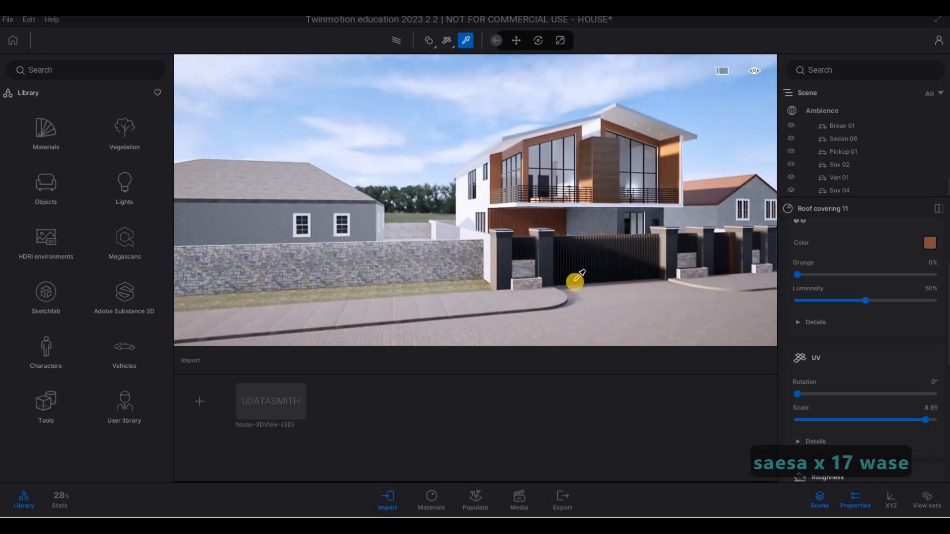
Step: Examine the street front from the main gate to the red-roofed neighbour's house and the parked SUV
{"action": "key", "text": "d"}
{"action": "key", "text": "d"}
{"action": "key", "text": "d"}
{"action": "key", "text": "d"}
{"action": "key", "text": "d"}
{"action": "key", "text": "d"}
{"action": "key", "text": "d"}
{"action": "key", "text": "d"}
{"action": "key", "text": "w"}
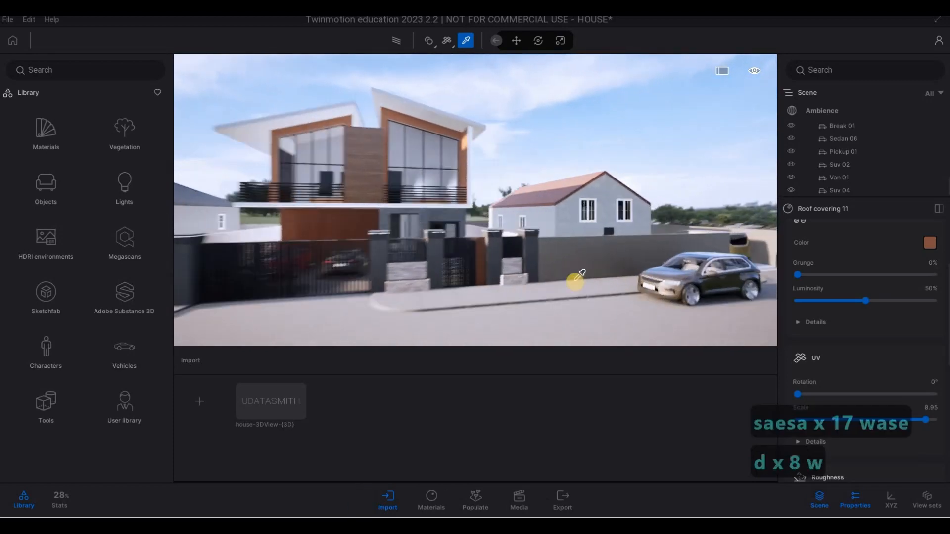
{"action": "key", "text": "d"}
{"action": "key", "text": "w"}
{"action": "key", "text": "a"}
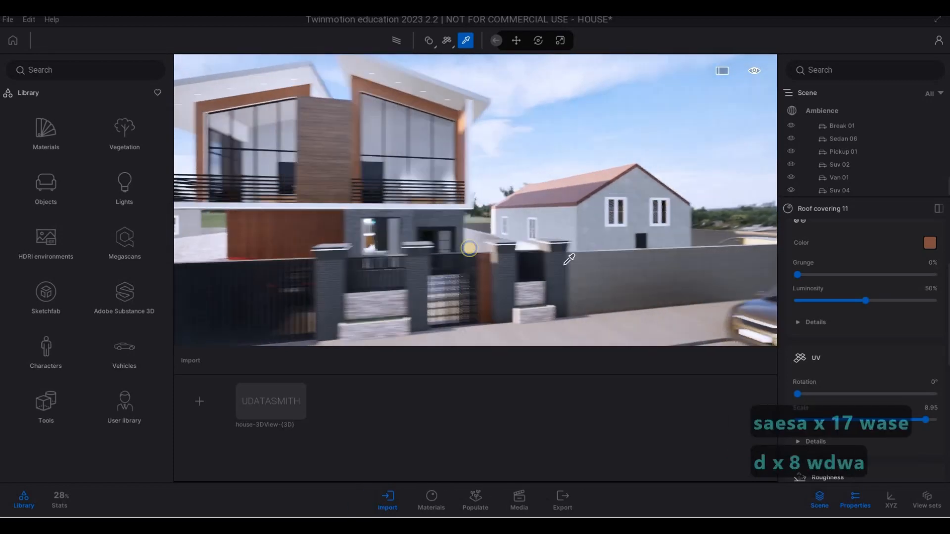
{"action": "key", "text": "a"}
{"action": "key", "text": "a"}
{"action": "key", "text": "a"}
{"action": "key", "text": "a"}
{"action": "key", "text": "a"}
{"action": "key", "text": "a"}
{"action": "key", "text": "s"}
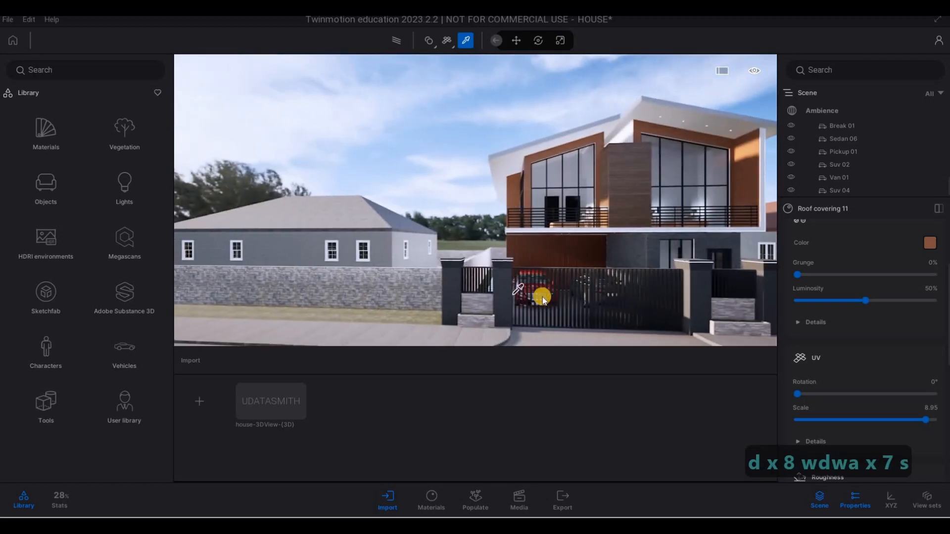
Step: Leave the material picker and frame the main house's gated front from street level between both neighbouring houses
{"action": "key", "text": "Escape"}
{"action": "key", "text": "Escape"}
{"action": "key", "text": "a"}
{"action": "key", "text": "s"}
{"action": "key", "text": "d"}
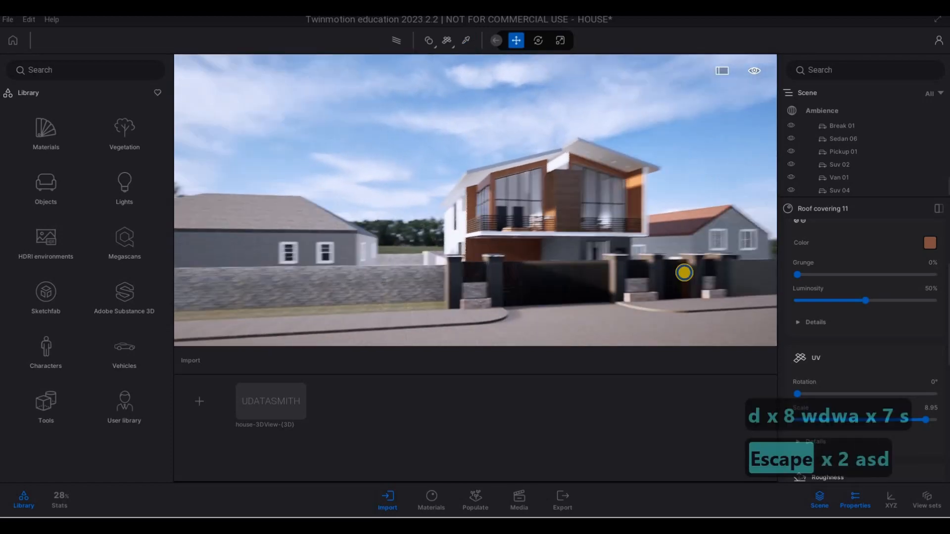
{"action": "key", "text": "w"}
{"action": "key", "text": "d"}
{"action": "key", "text": "d"}
{"action": "key", "text": "a"}
{"action": "key", "text": "w"}
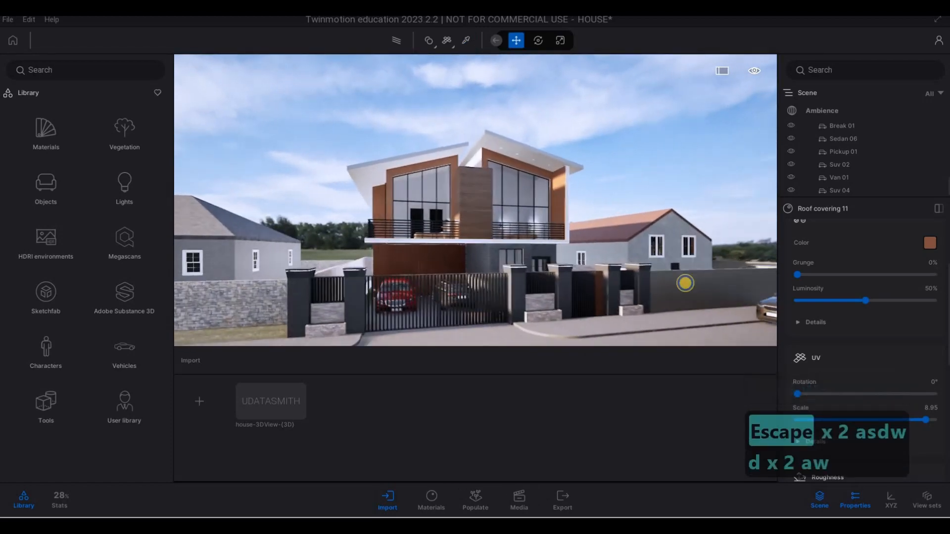
{"action": "key", "text": "w"}
{"action": "key", "text": "e"}
{"action": "key", "text": "s"}
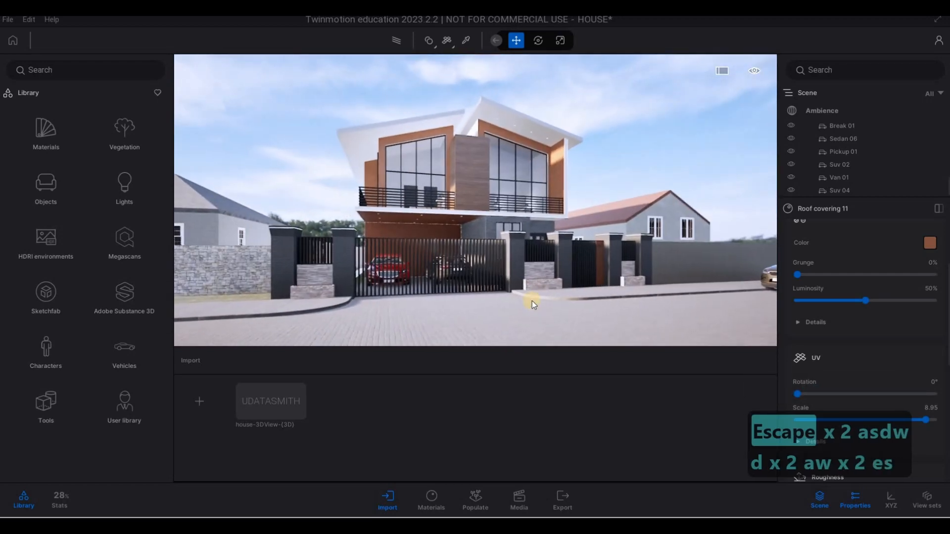
{"action": "right_click_drag", "start_coordinate": [533, 301], "coordinate": [528, 297]}
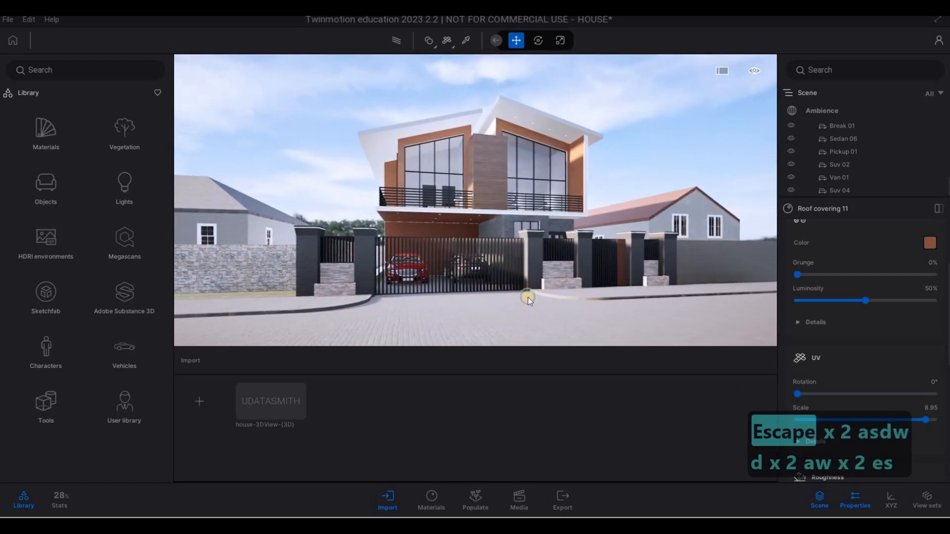
{"action": "key", "text": "a"}
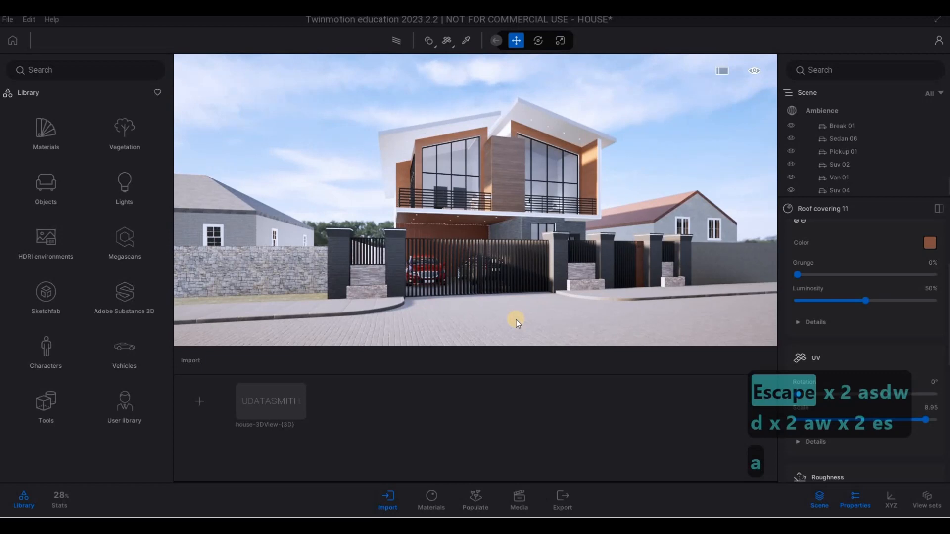